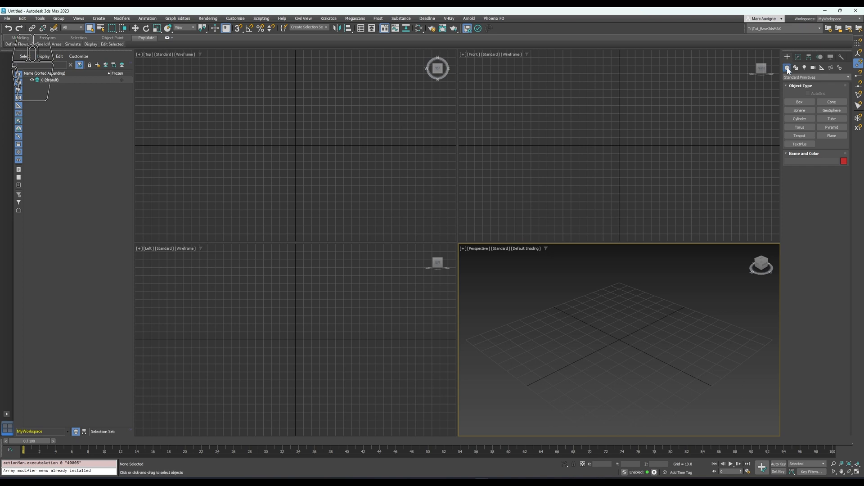
Draw a standard primitive box about 79 long, 109 wide and 54 high in the Perspective view, and delete it
left_click(809, 78)
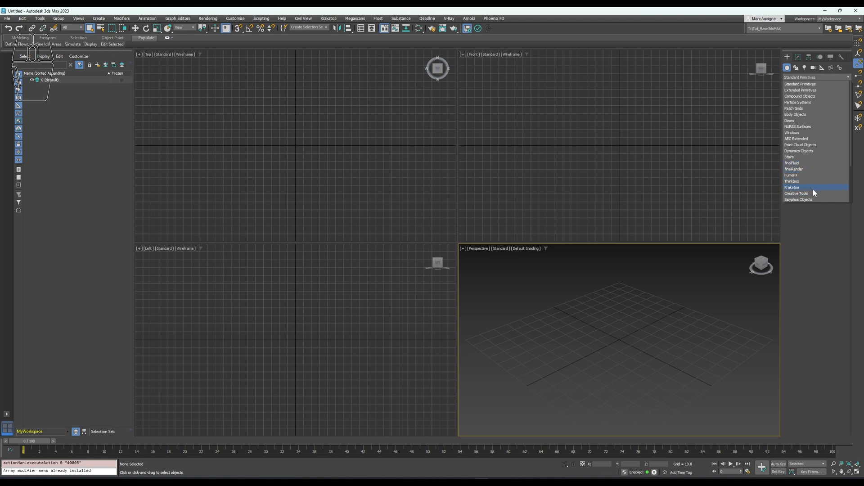
left_click(800, 85)
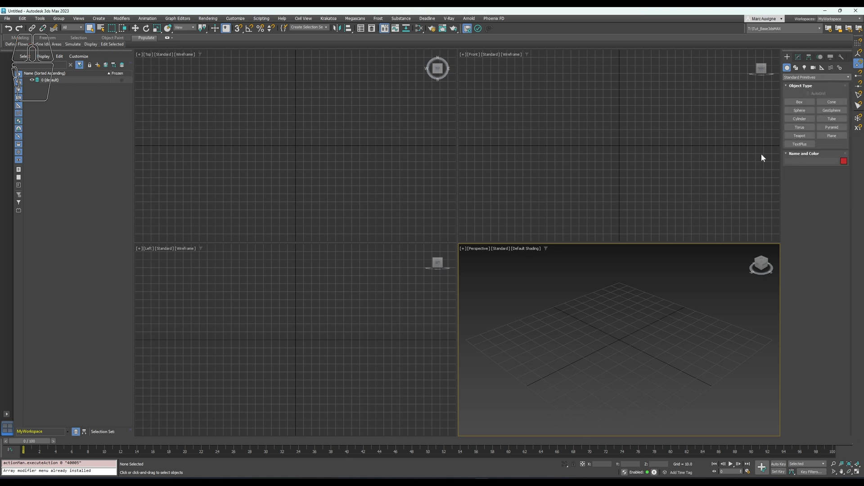
left_click(799, 104)
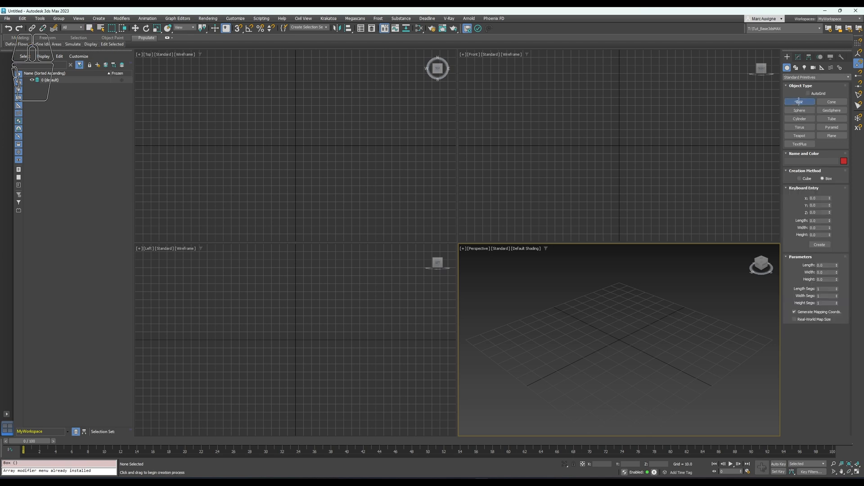
left_click_drag(622, 293, 585, 395)
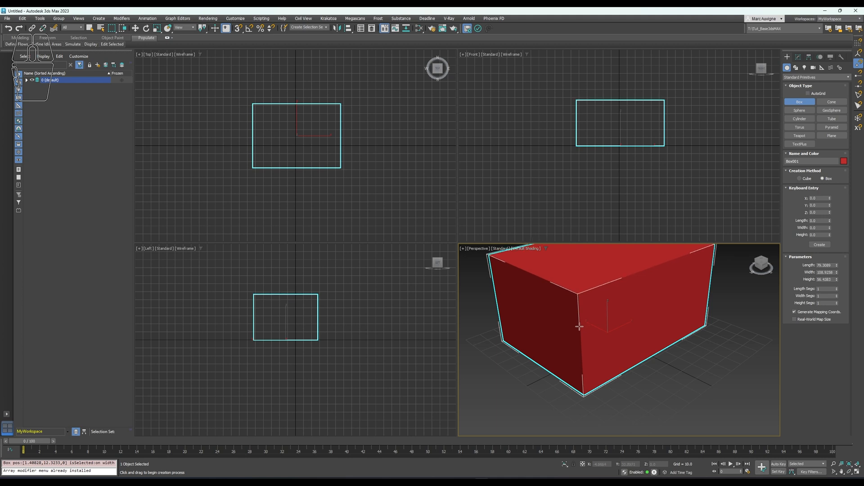
left_click(579, 329)
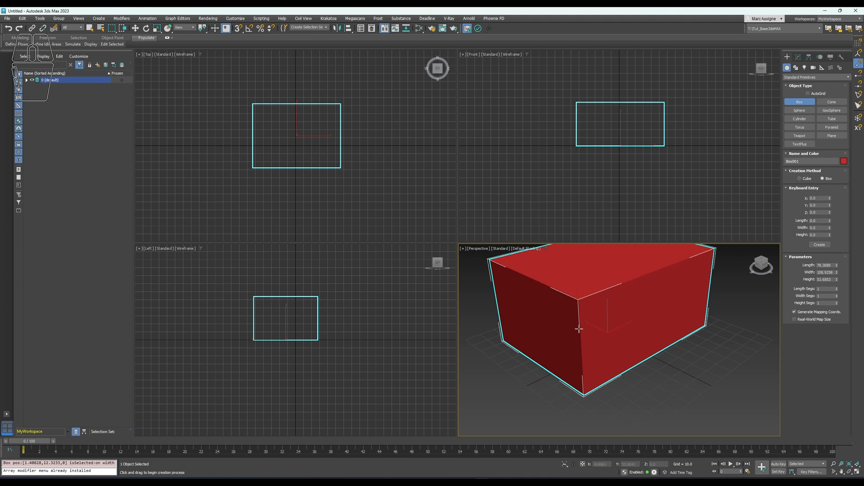
middle_click_drag(759, 326, 743, 345)
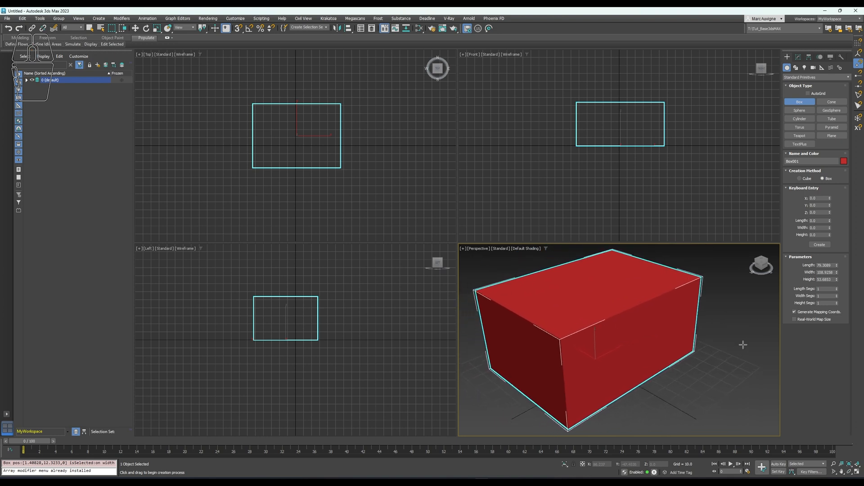
key("Delete")
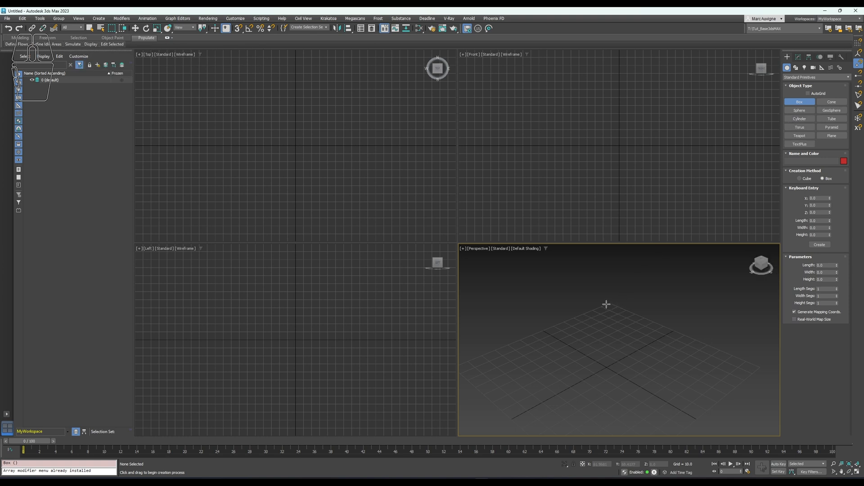
Draw a box about 68 long, 87 wide and 51 high in the Perspective view, and undo it
left_click_drag(612, 316, 585, 401)
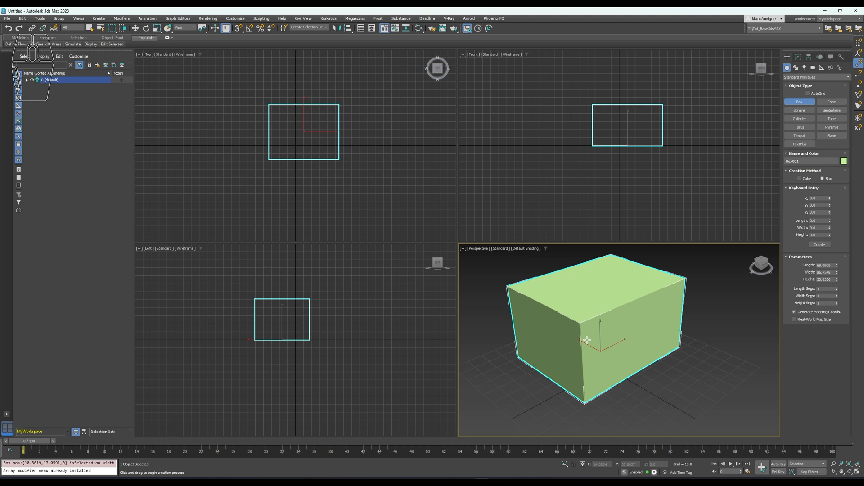
key("ctrl+z")
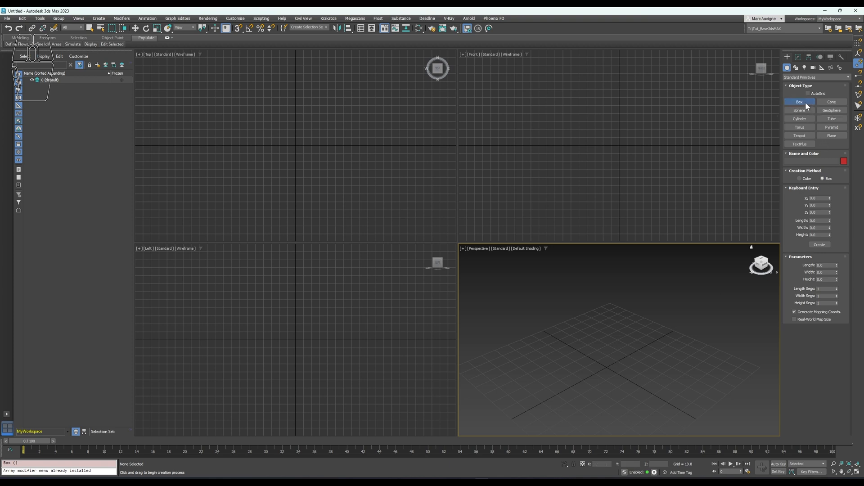
right_click(611, 332)
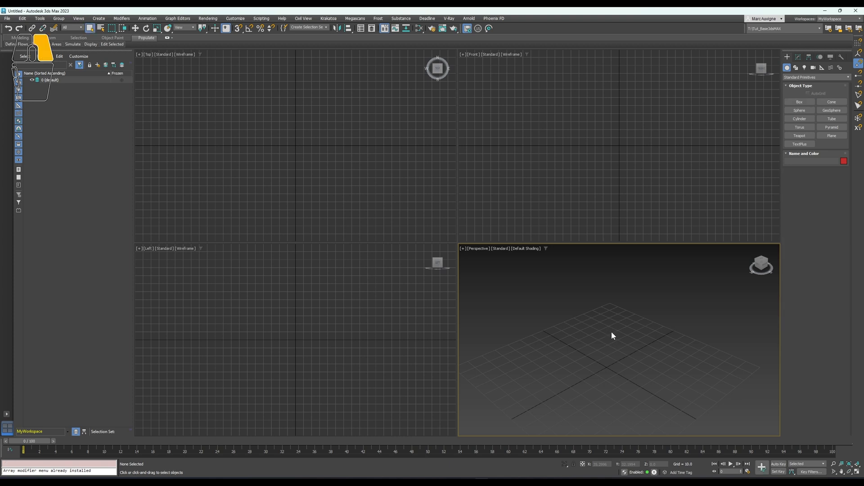
left_click(795, 102)
right_click(596, 357)
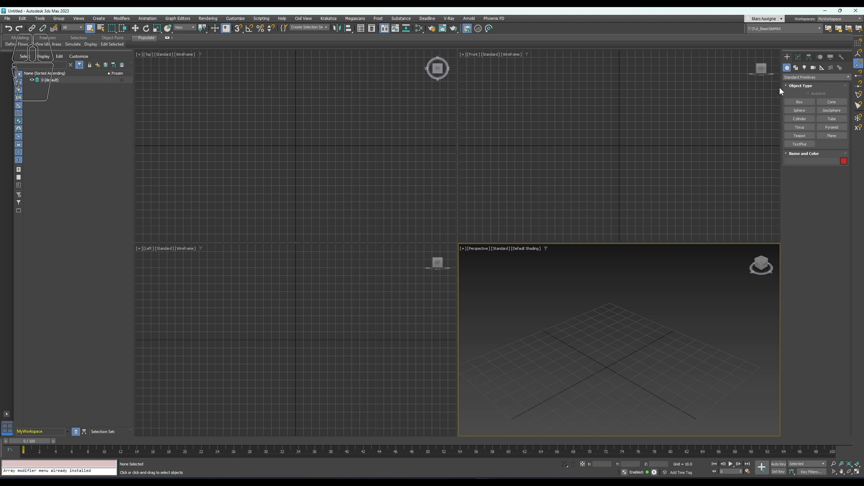
Start a new box and set its typed creation position to X 5 and Y 5
left_click(799, 103)
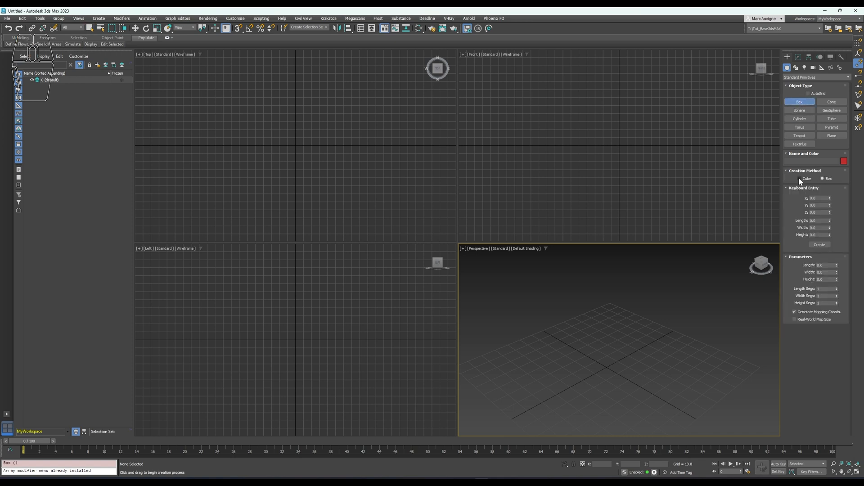
left_click(822, 197)
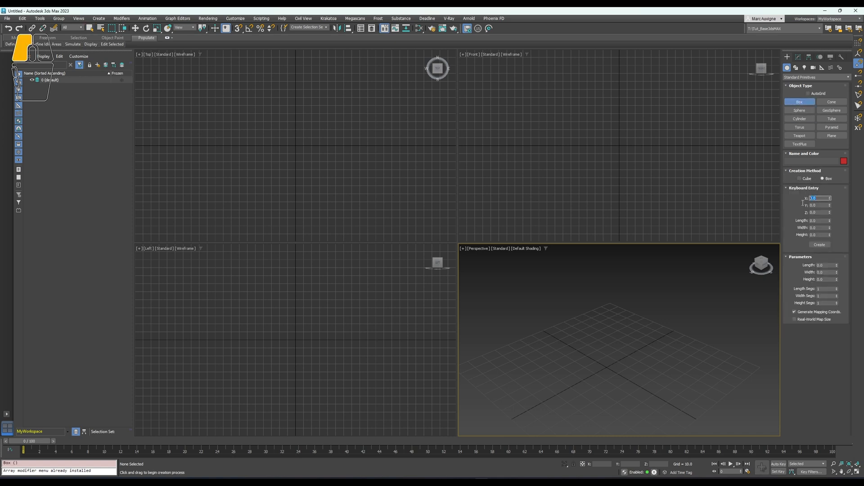
type("5")
left_click(817, 205)
type("5")
left_click(816, 212)
Create the box from typed dimensions with length 10, width 20 and height 30
left_click(815, 221)
type("10")
left_click(816, 228)
type("20")
left_click(816, 235)
type("30")
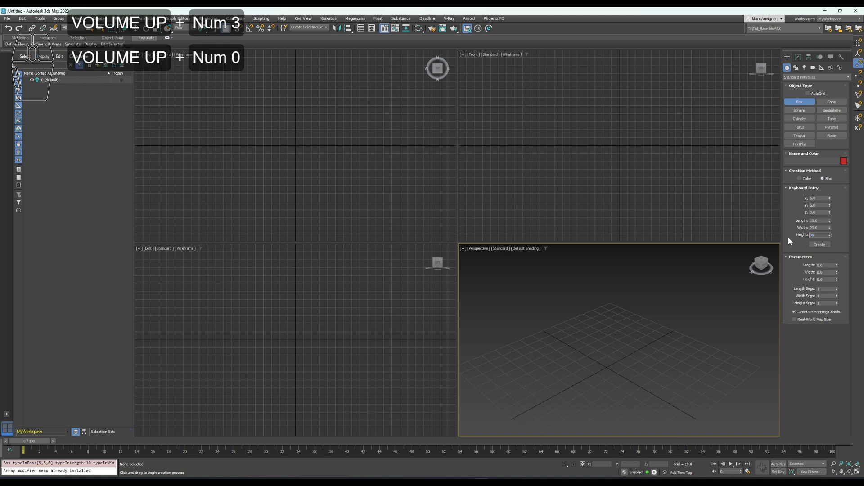
left_click(819, 244)
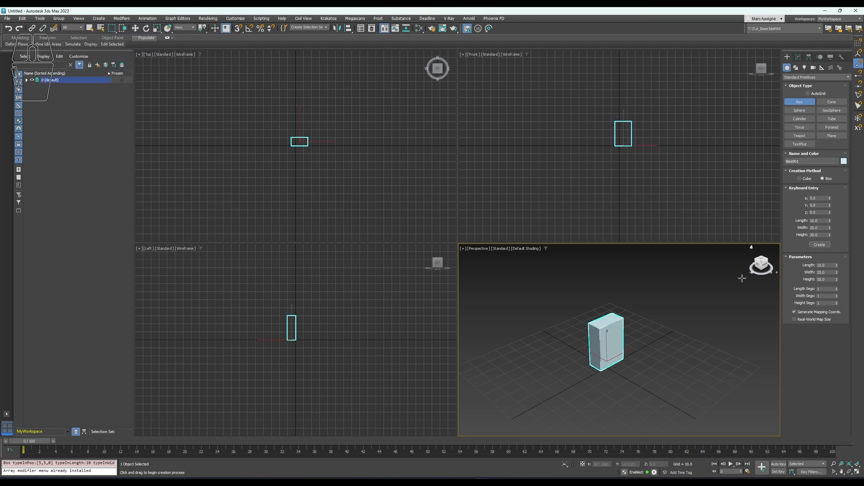
Check the box's world position in the Move Transform Type-In, and delete the box
right_click(135, 29)
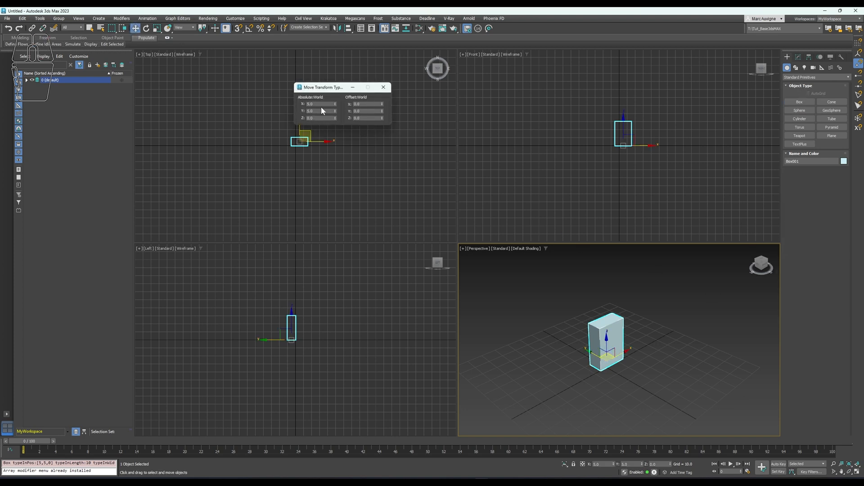
left_click(383, 87)
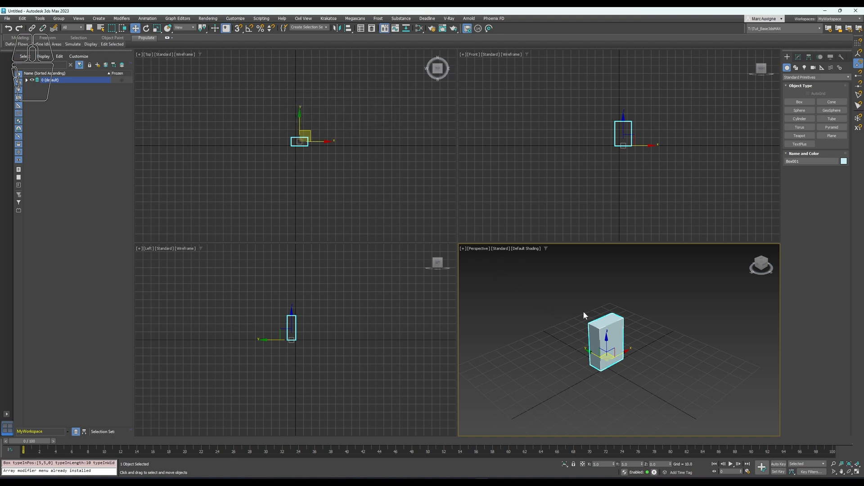
key("Delete")
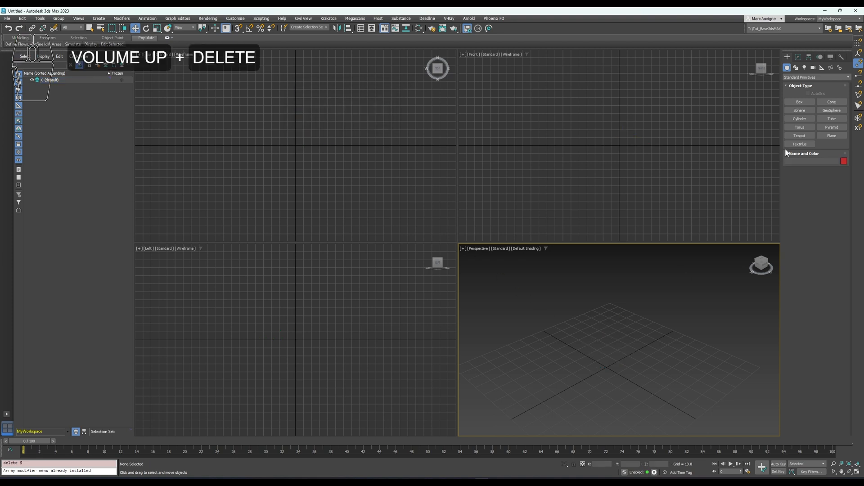
Draw a box about 54 long, 52 wide and 57 high in the Perspective view
left_click(800, 102)
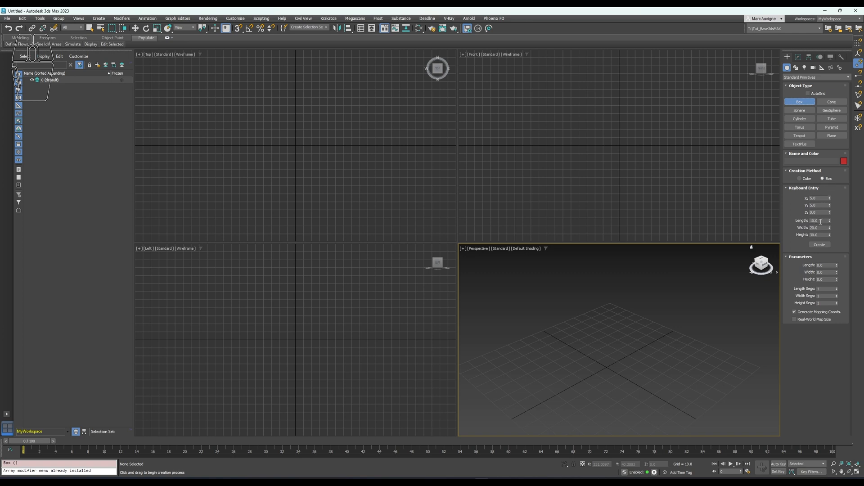
mouse_move(610, 323)
left_mouse_down()
mouse_move(550, 380)
mouse_move(533, 358)
mouse_move(602, 366)
mouse_move(546, 357)
mouse_move(590, 370)
mouse_move(602, 352)
mouse_move(608, 380)
left_mouse_up()
left_click(609, 303)
Draw a cube about 32 units per side in front of the box using the Cube creation method
left_click(805, 178)
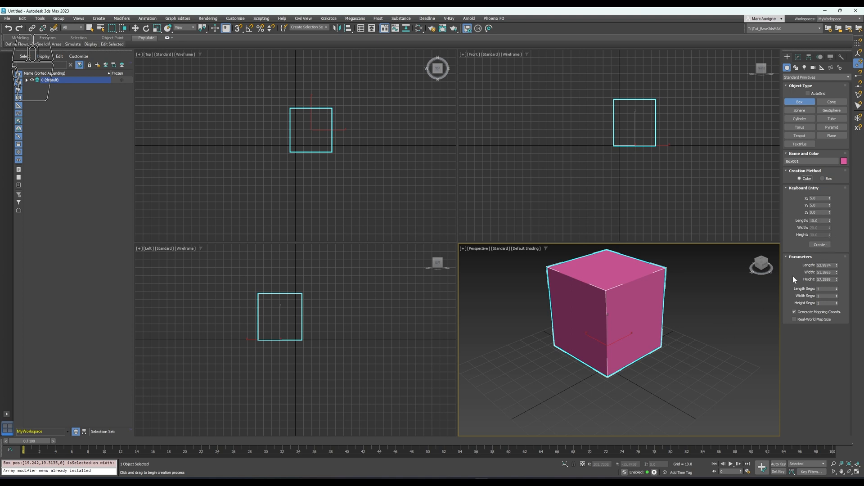
left_click_drag(669, 394, 624, 405)
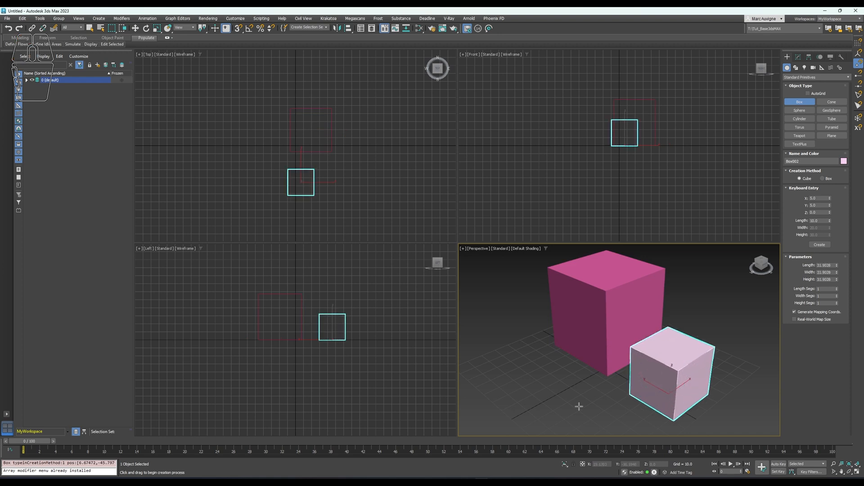
right_click(560, 356)
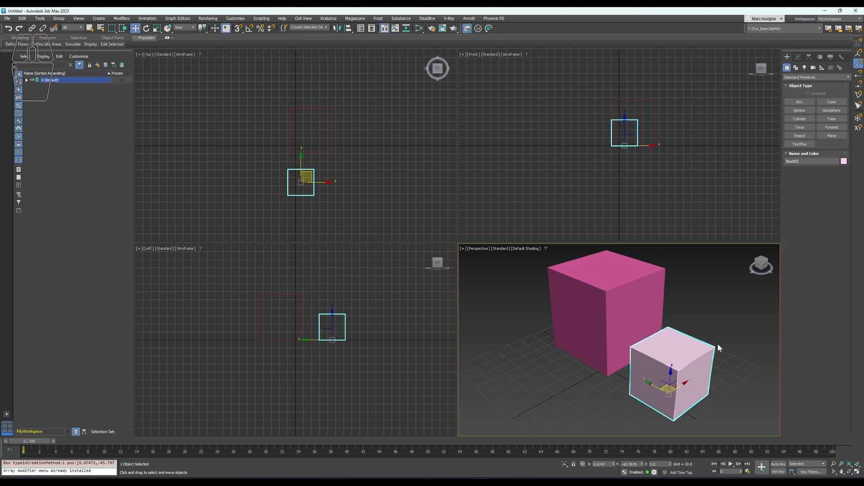
Increase the small cube's length slightly in its creation parameters, and select the larger box
left_click(800, 59)
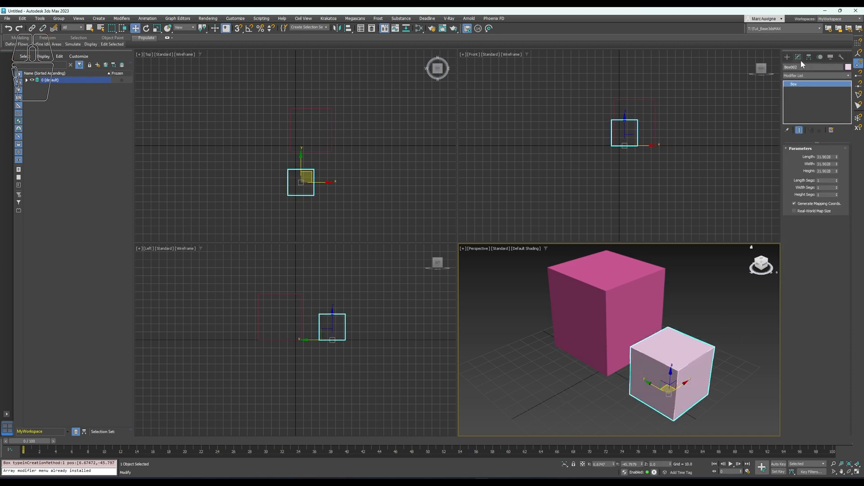
mouse_move(836, 157)
left_mouse_down()
mouse_move(836, 180)
mouse_move(831, 152)
left_mouse_up()
left_click(639, 297)
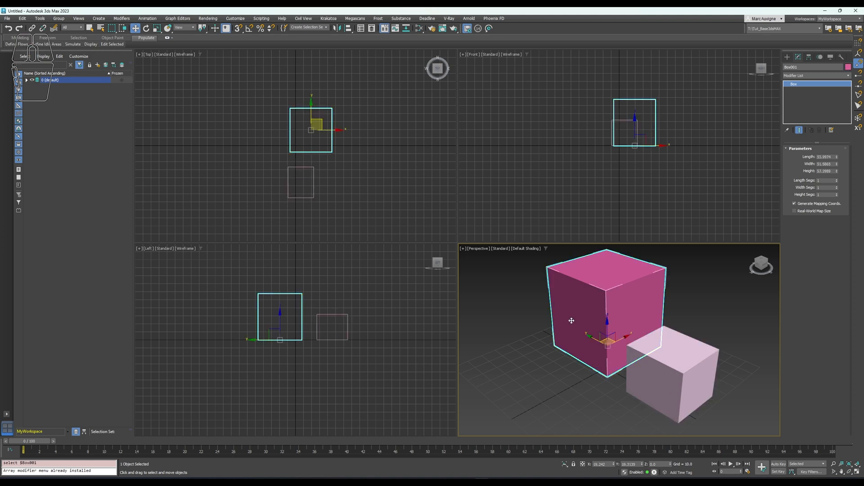
Delete both the small cube and the larger box from the scene
left_click(696, 339)
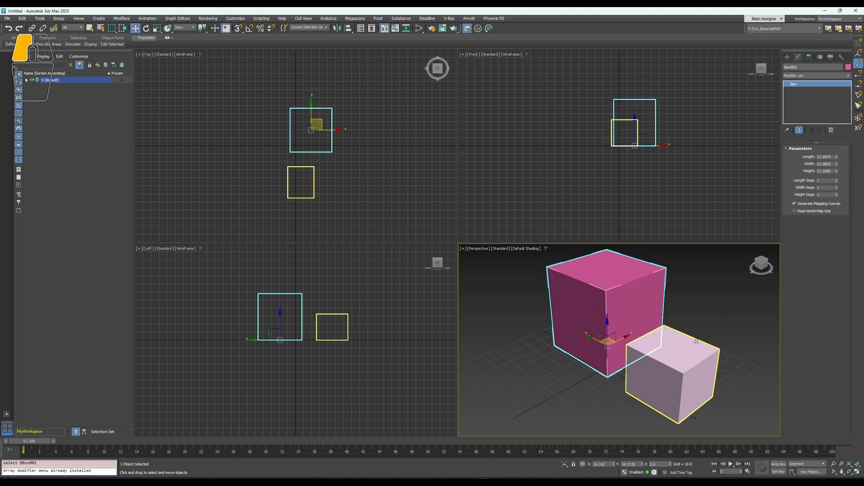
key("Delete")
left_click(620, 286)
key("Delete")
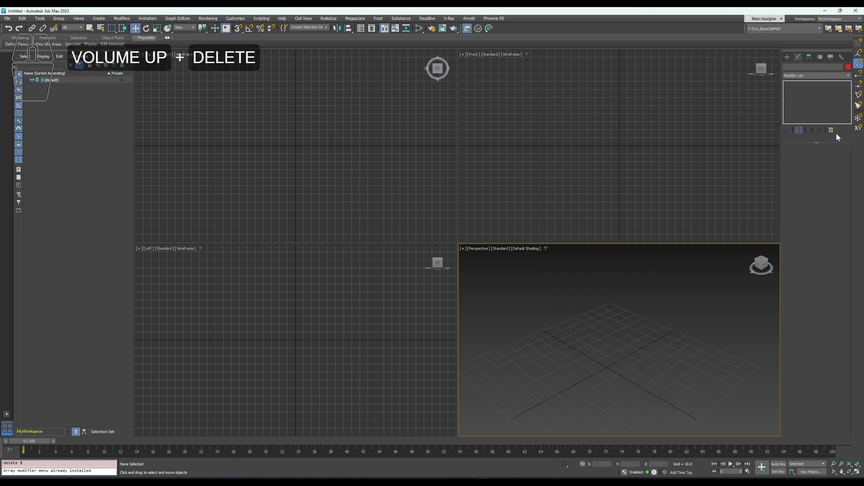
Draw a box about 53 long, 102 wide and 53 high in the Perspective view using the Box creation method
left_click(788, 57)
left_click(800, 103)
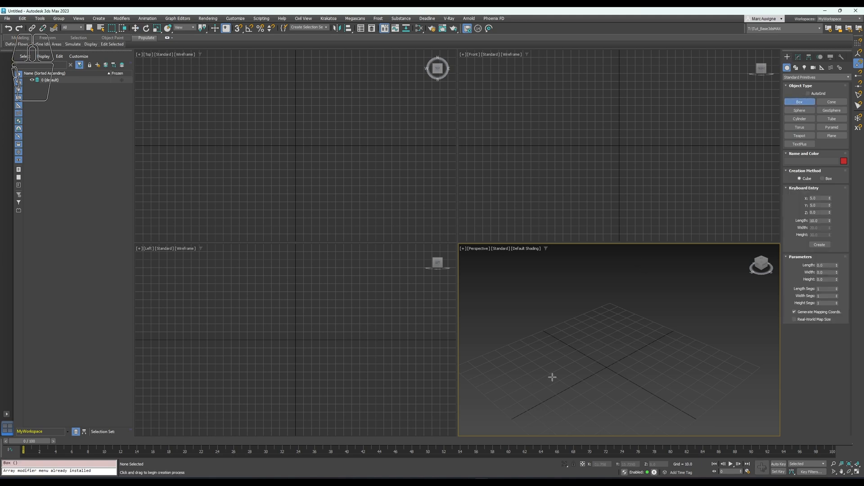
left_click(826, 180)
left_click_drag(613, 320, 546, 412)
left_click(548, 337)
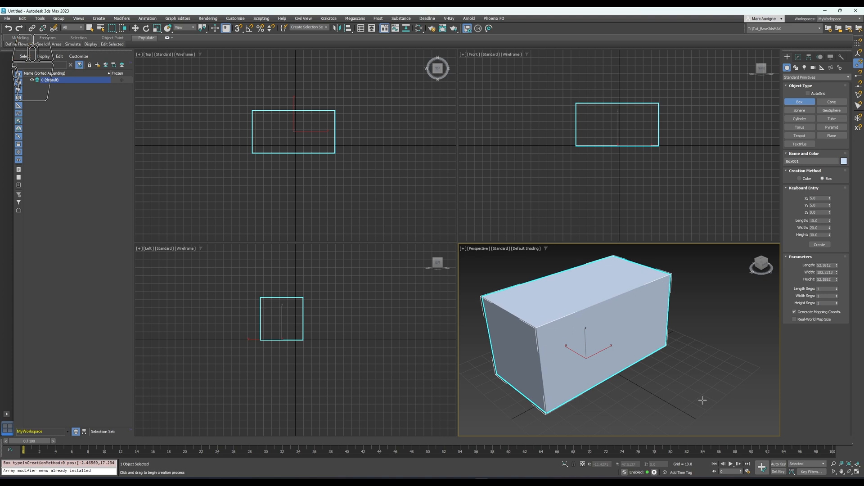
Modify the box's parameters to length 20, width 30 and height 50
left_click(798, 58)
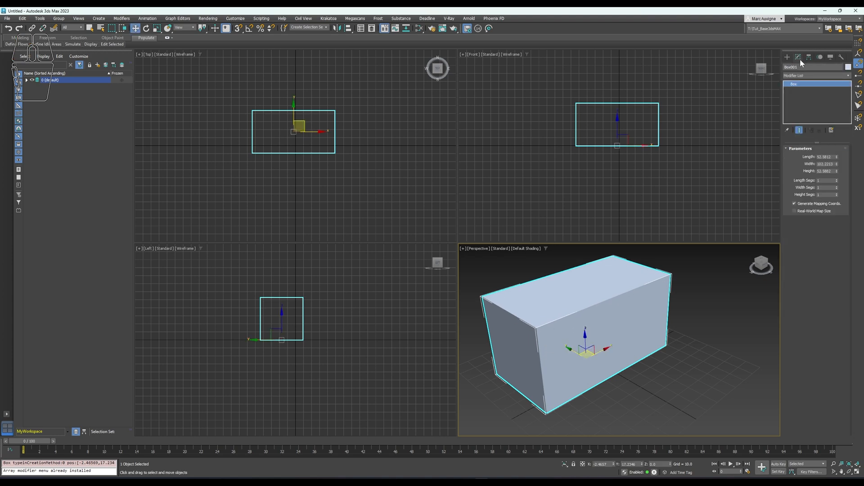
left_click(823, 156)
type("20")
key("Tab")
type("30")
key("Tab")
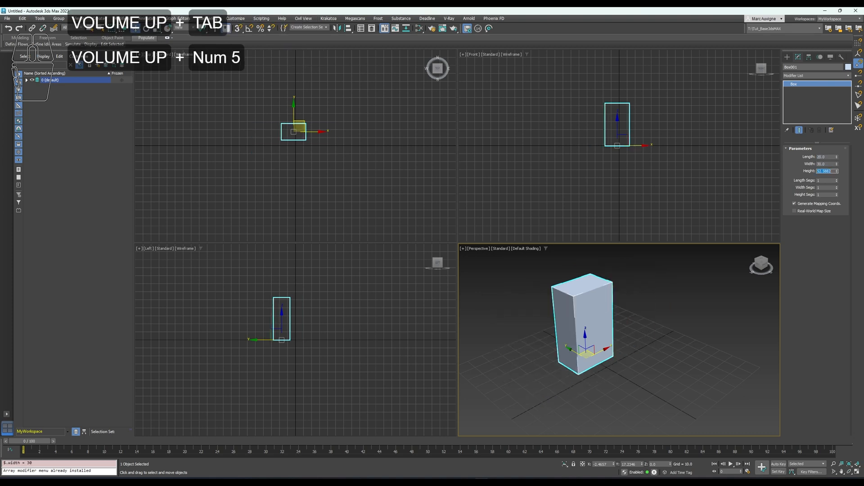
type("50")
key("Tab")
key("Return")
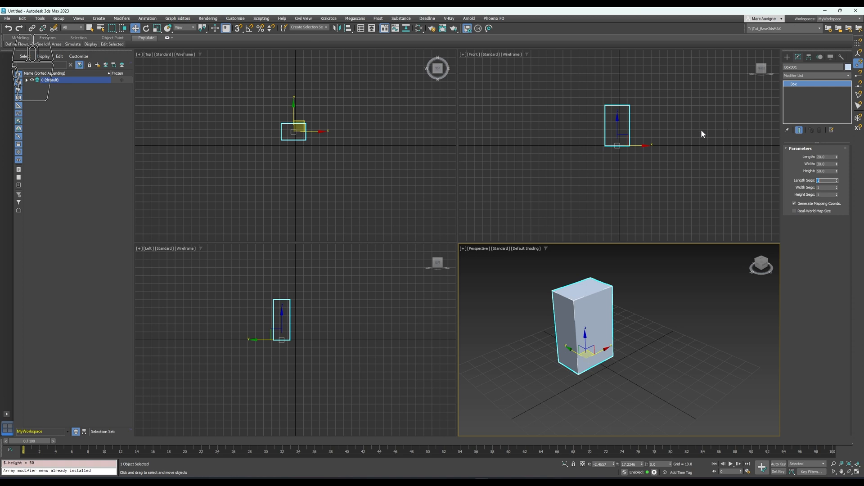
Examine the box's world coordinates in the Move Transform Type-In, and close the dialog
right_click(134, 29)
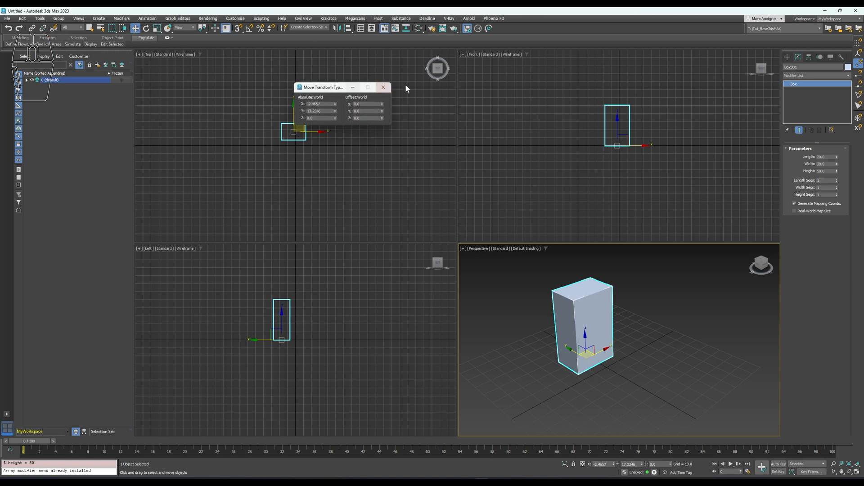
left_click(384, 89)
middle_click_drag(719, 274, 737, 292)
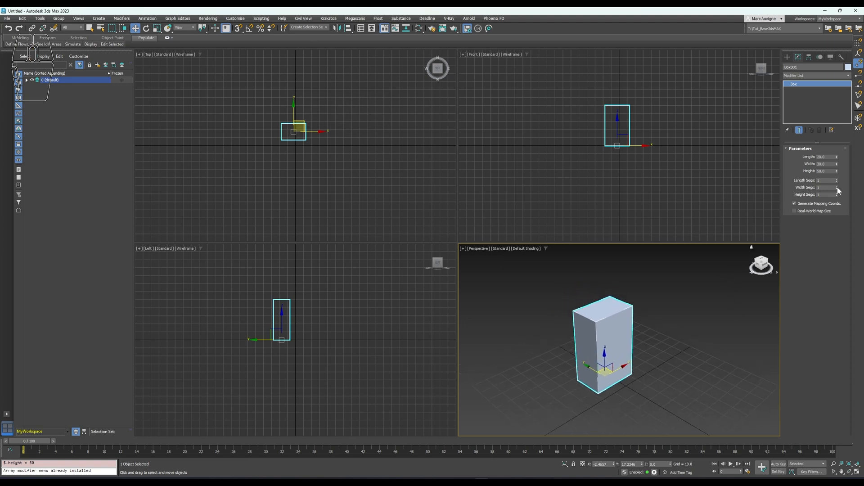
Display edged faces in the Perspective view and hide its grid, keeping the box selected
left_click(531, 248)
left_click(539, 328)
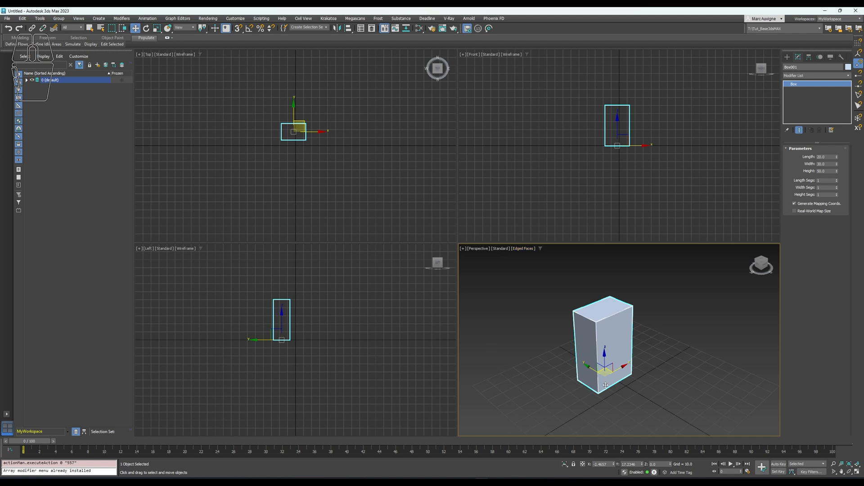
key("g")
left_click(681, 349)
left_click(630, 346)
middle_click_drag(651, 333, 673, 319)
scroll(661, 318, "up", 3)
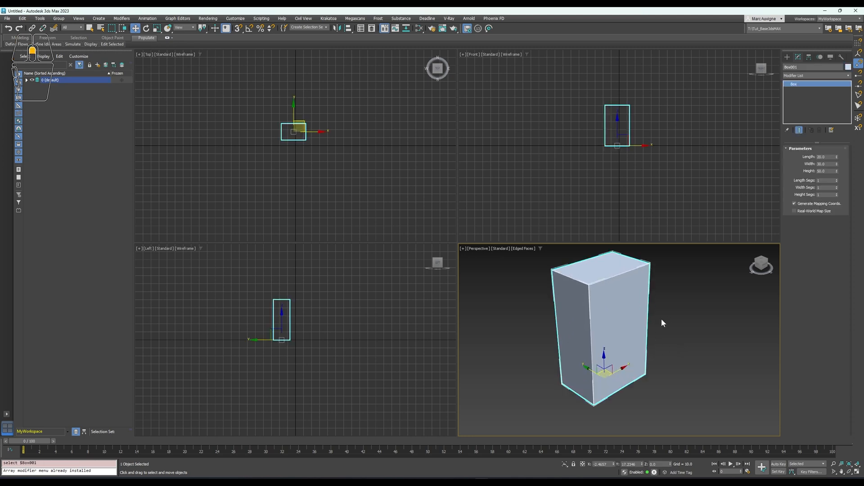
Raise the box's segments to 5 along its length, 4 along its width and 4 along its height
left_click(836, 179)
left_click(837, 179)
left_click(836, 179)
left_click(836, 180)
left_click(836, 186)
left_click(836, 186)
left_click(836, 186)
left_click(836, 193)
left_click(836, 193)
left_click(836, 193)
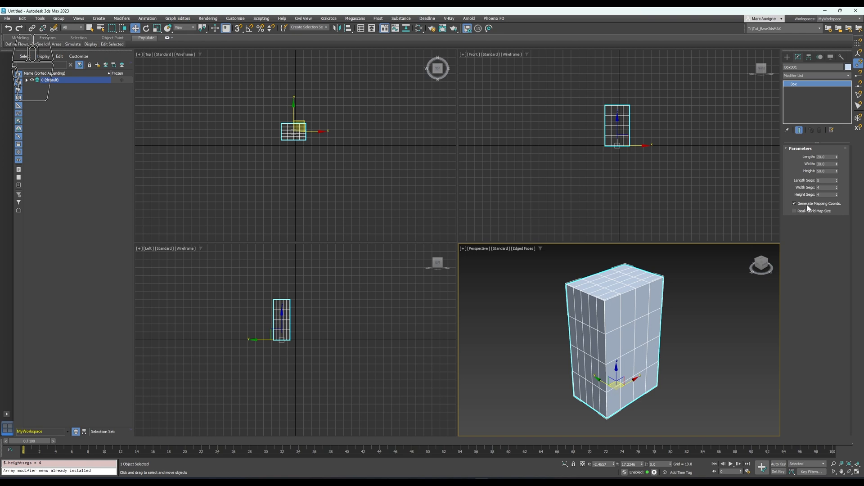
Reset the box's height, width and length segments to 1
right_click(836, 194)
right_click(836, 187)
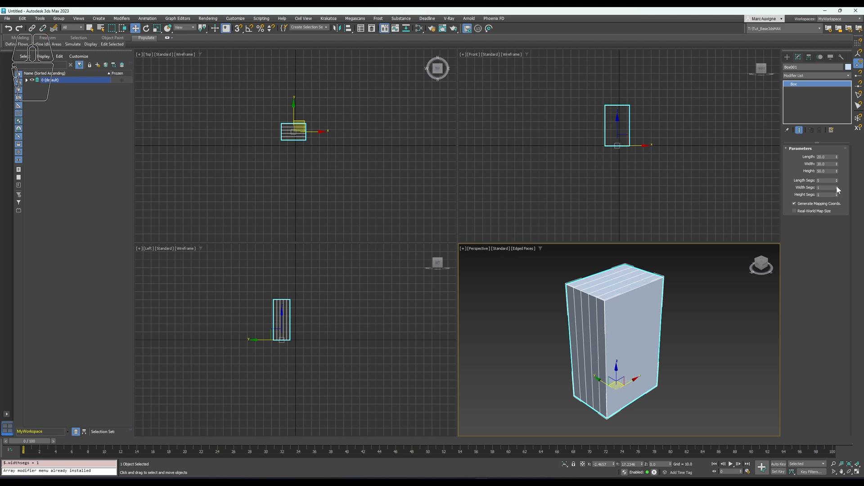
right_click(837, 180)
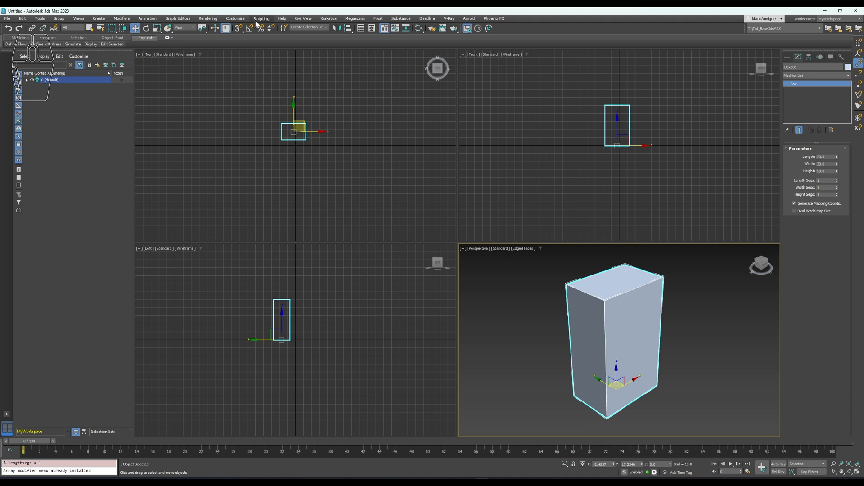
Create a Standard (Legacy) material in the Slate Material Editor and assign it to the box in the Perspective view
left_click(417, 29)
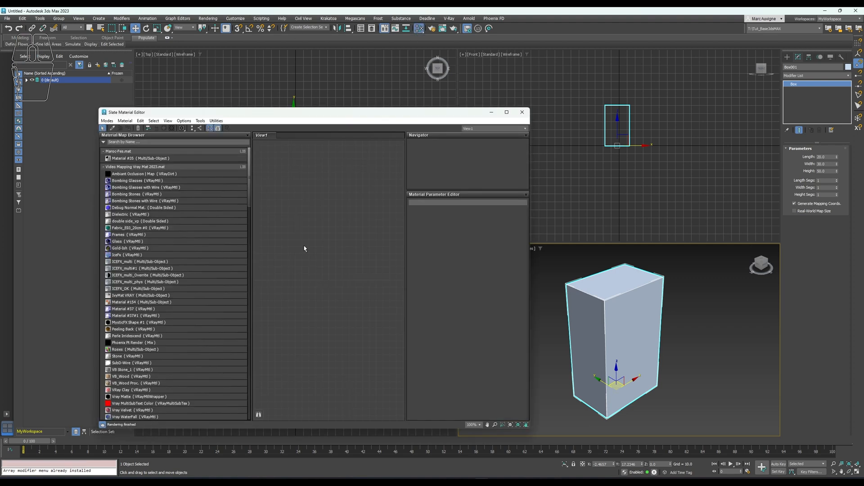
right_click(342, 221)
mouse_move(380, 239)
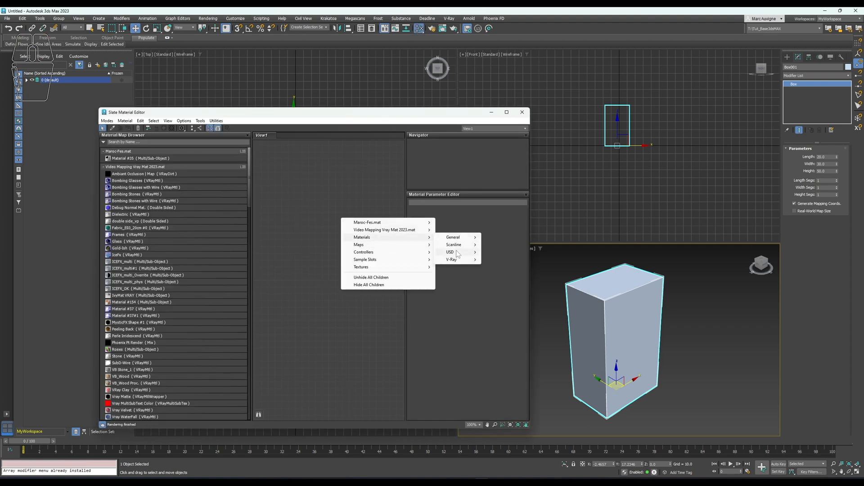
mouse_move(462, 250)
left_click(500, 253)
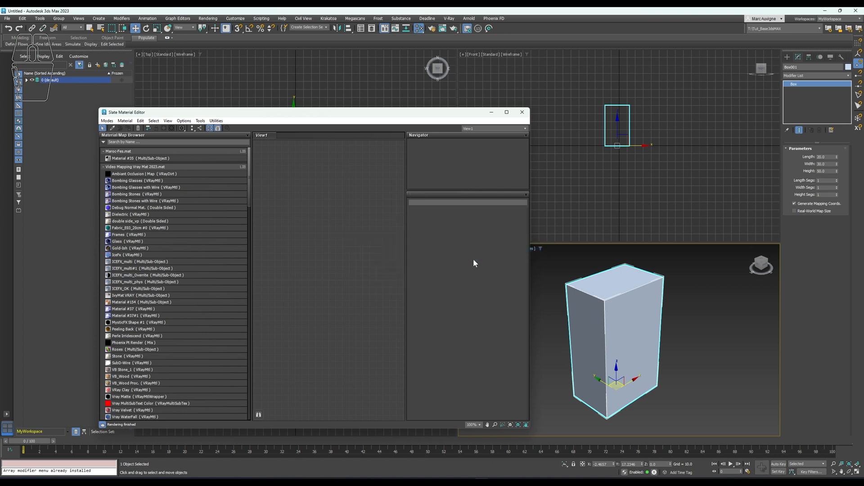
left_click_drag(366, 260, 592, 340)
Connect a Checker map to the Diffuse Color input of the box's material
left_click_drag(316, 237, 289, 215)
mouse_move(313, 228)
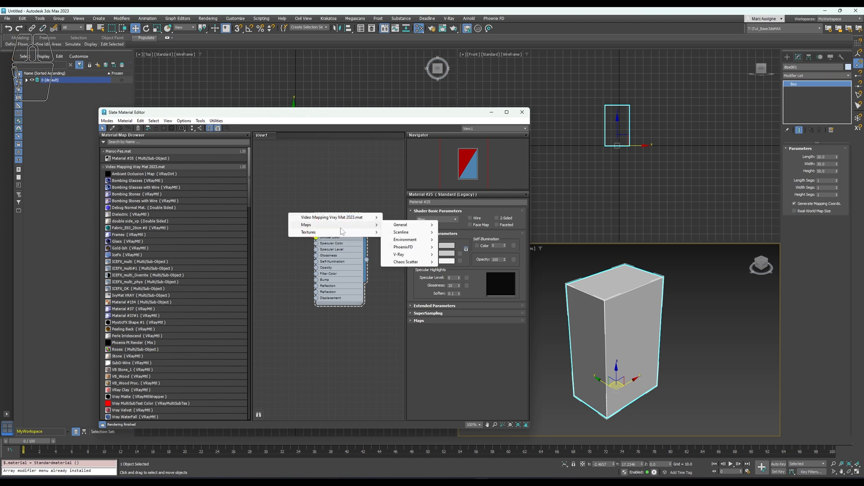
mouse_move(410, 230)
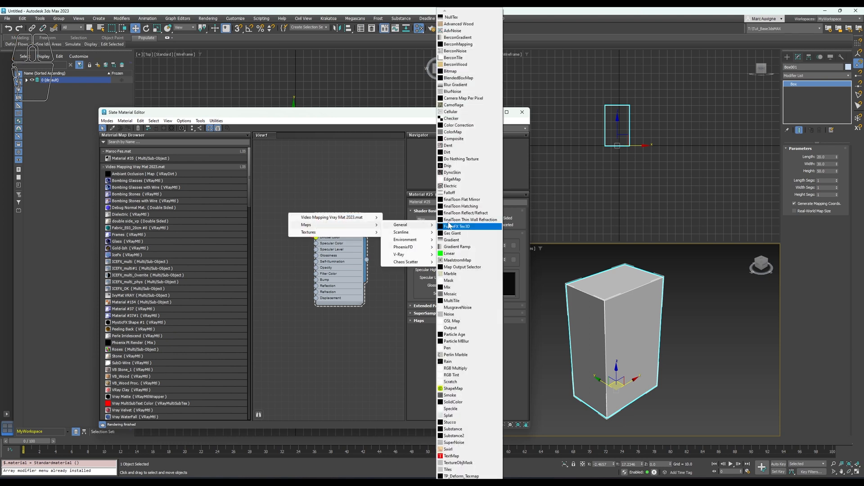
left_click(452, 118)
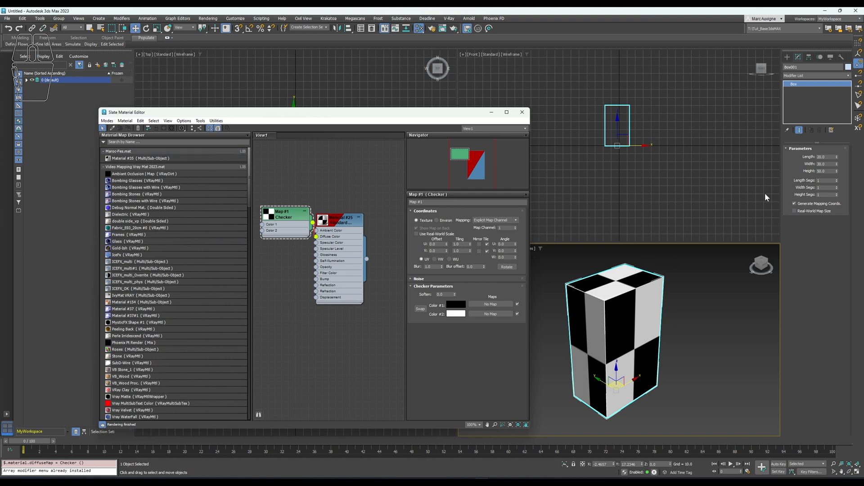
Turn the box's Generate Mapping Coords off and back on to compare how the checker map displays
left_click(795, 203)
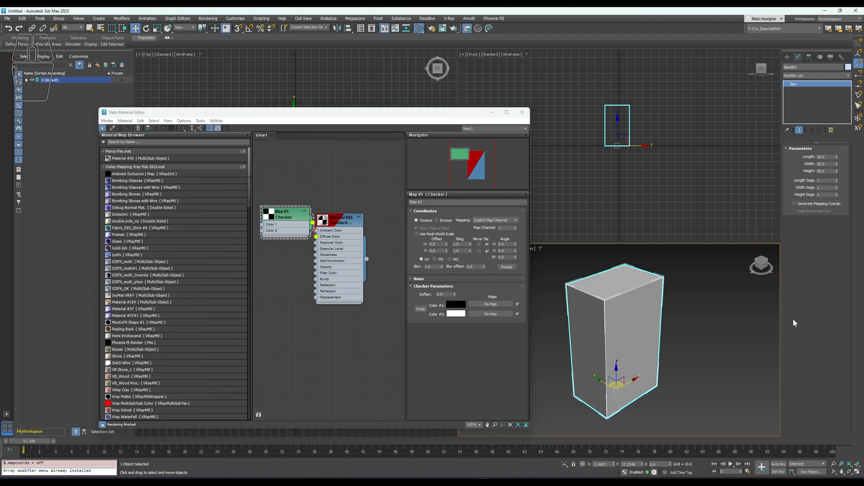
left_click(795, 204)
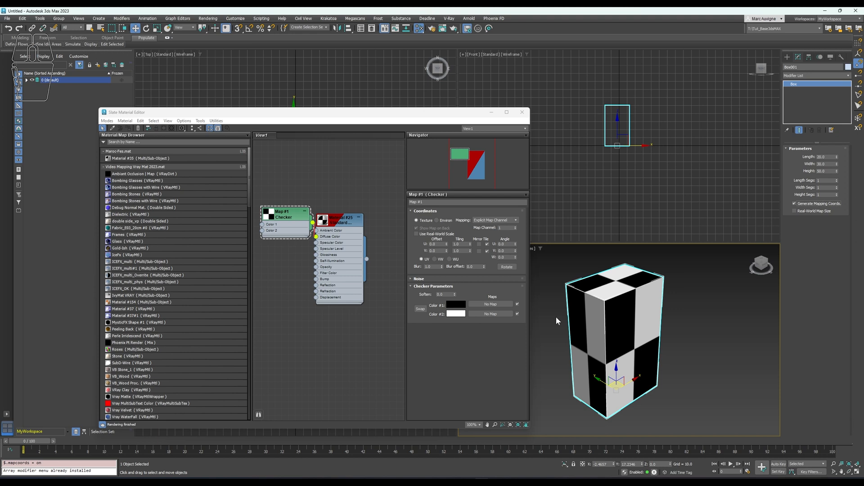
Set the box's length, width and height to 5, keeping the resized cube selected in the Perspective view
left_click_drag(829, 158, 810, 170)
left_click_drag(827, 157, 808, 162)
type("5")
key("Tab")
type("5")
left_click_drag(828, 172, 800, 181)
type("5")
left_click(699, 312)
scroll(626, 391, "up", 6)
middle_click_drag(606, 380, 647, 326)
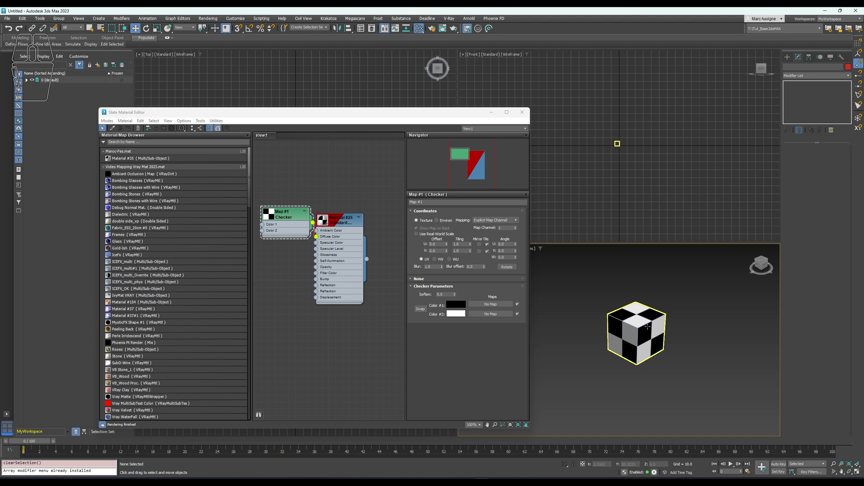
left_click(647, 327)
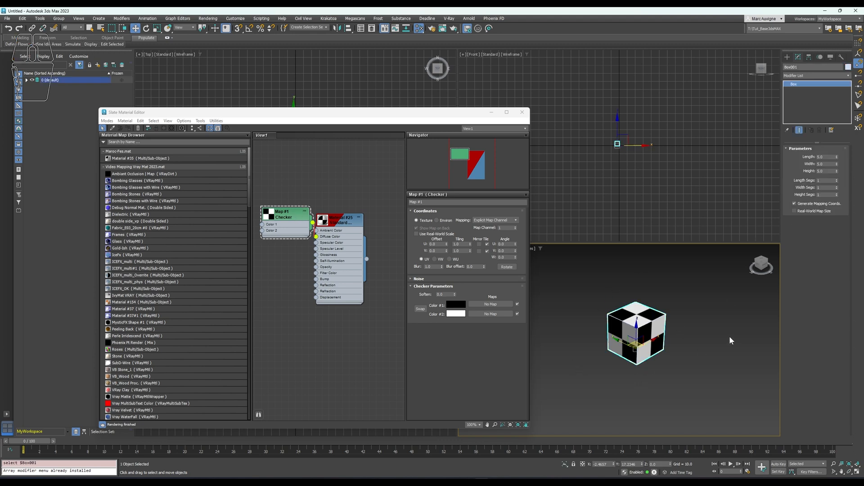
Enable Real-World Map Size on the cube and compare its checker pattern with the tiling values and box dimensions
left_click(803, 211)
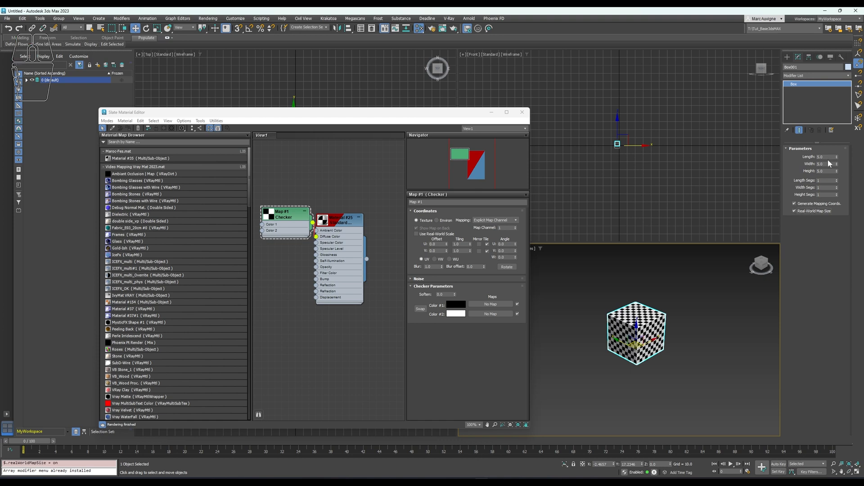
scroll(649, 330, "up", 5)
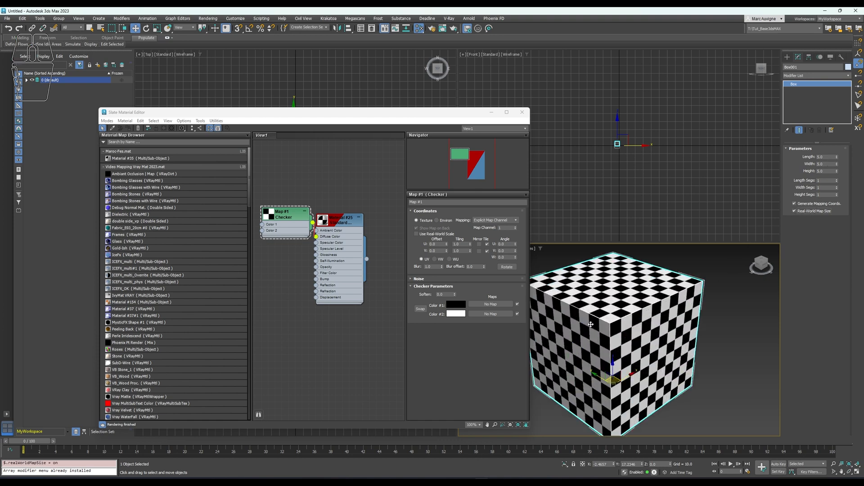
left_click_drag(462, 244, 435, 243)
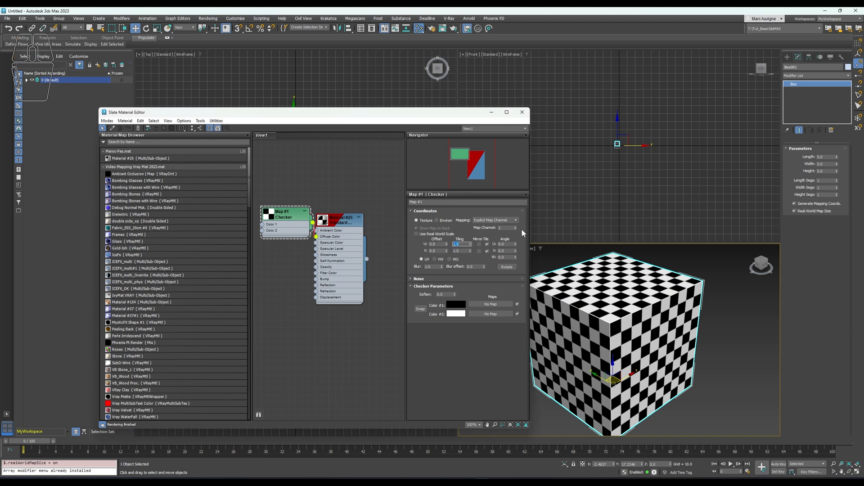
double_click(829, 157)
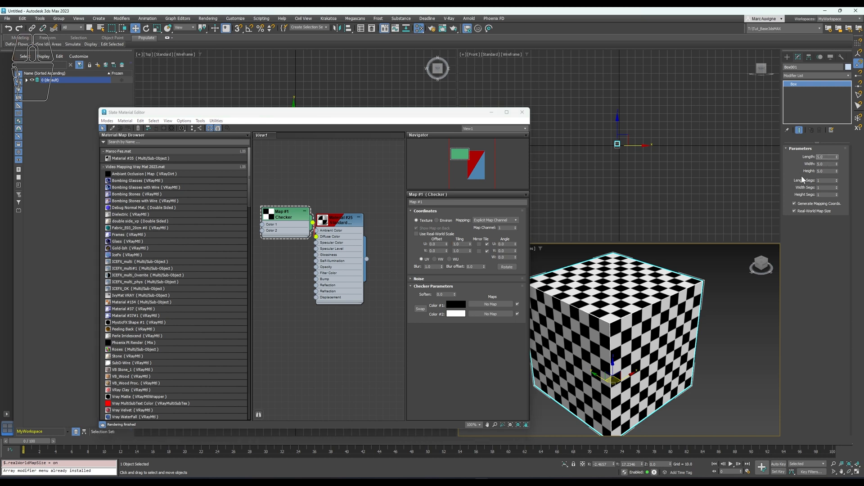
key("Tab")
key("Tab")
middle_click_drag(613, 337, 631, 329)
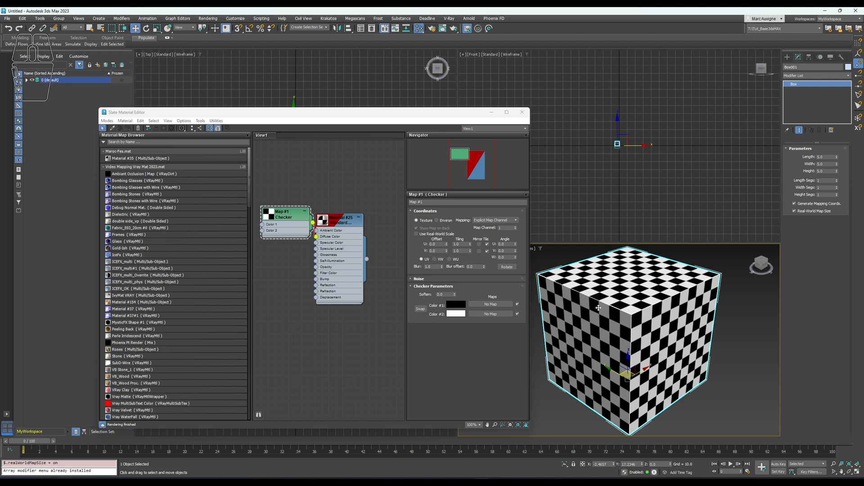
Try a length of 6 on the cube with Real-World Map Size enabled
double_click(826, 157)
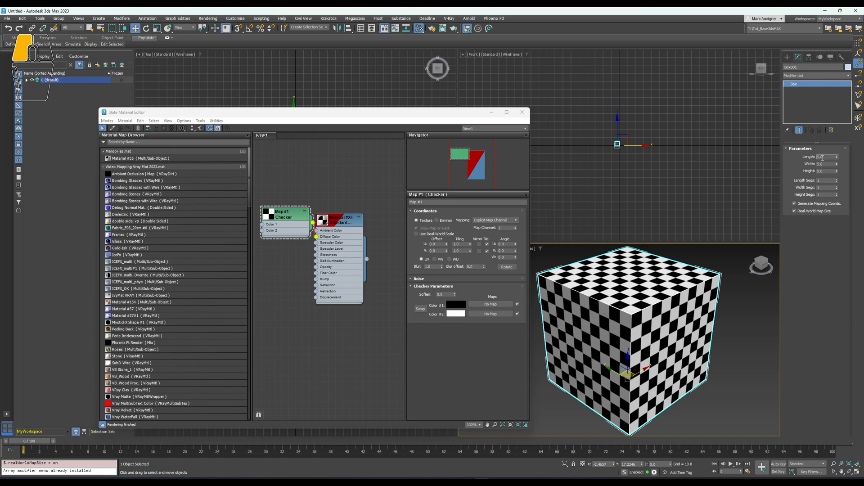
type("6")
key("KP_Enter")
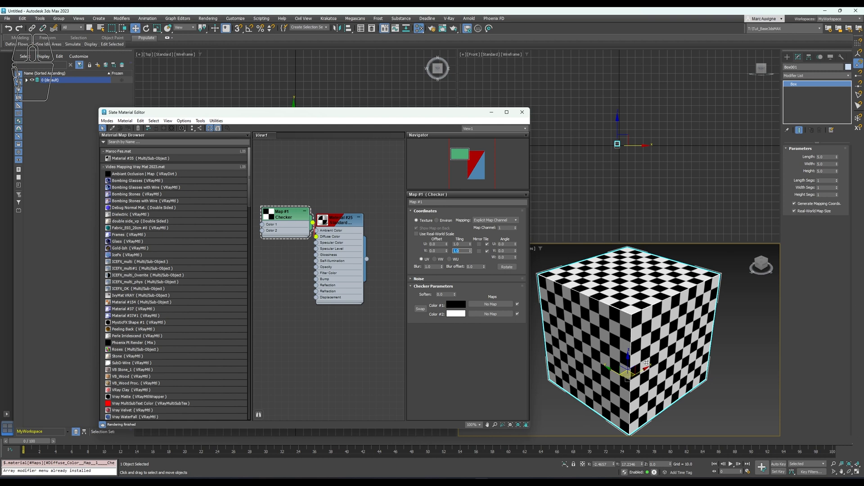
left_click(460, 244)
Disable the cube's Real-World Map Size and set the Checker map's U and V tiling to 5
left_click(795, 212)
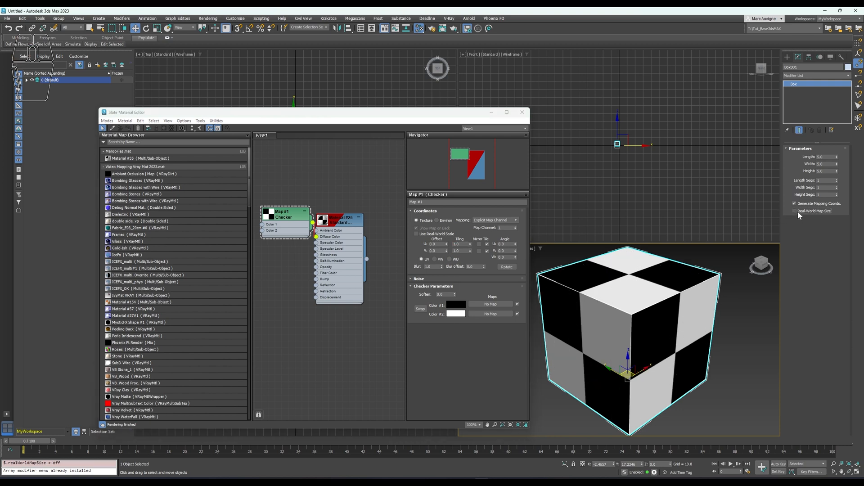
left_click(467, 244)
type("5")
key("Return")
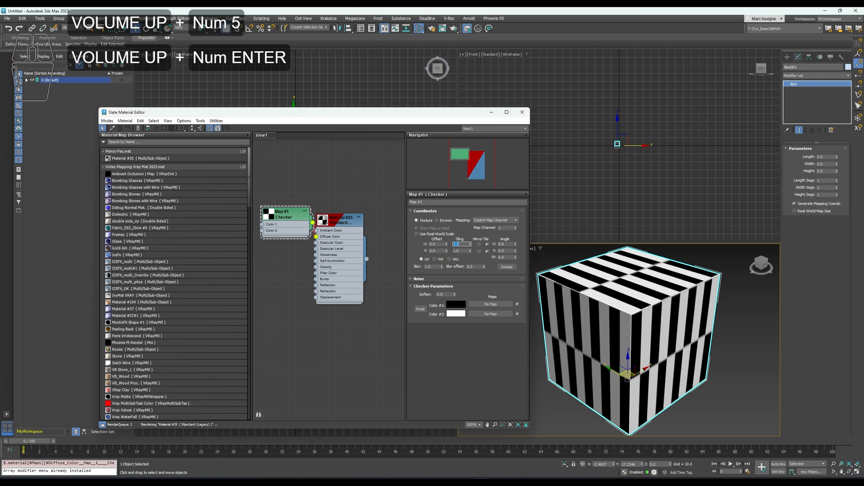
left_click(464, 250)
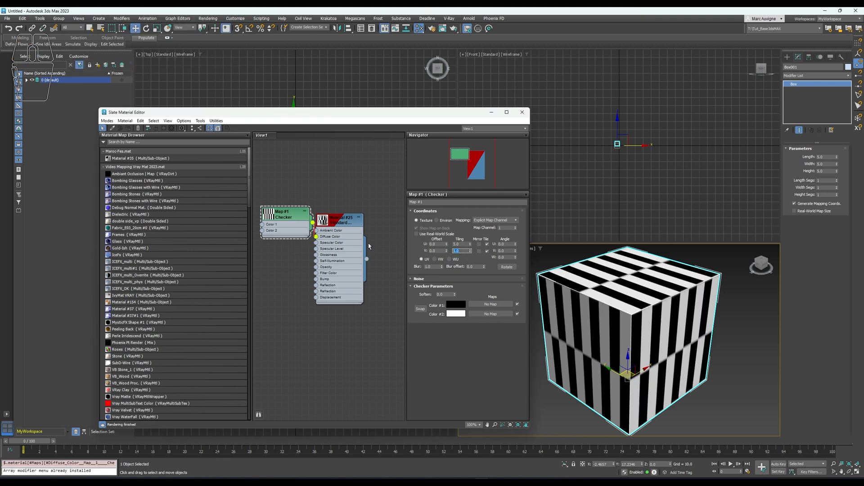
type("5")
key("Return")
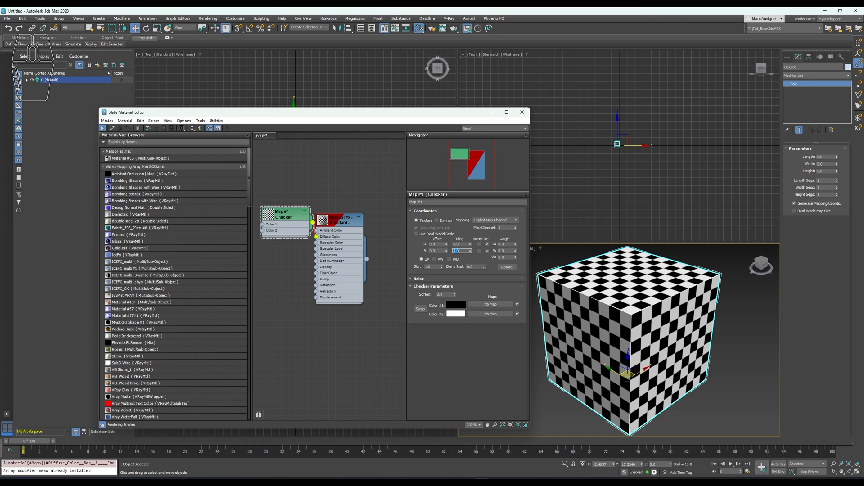
Delete the checkered cube and close the Slate Material Editor
right_click(671, 350)
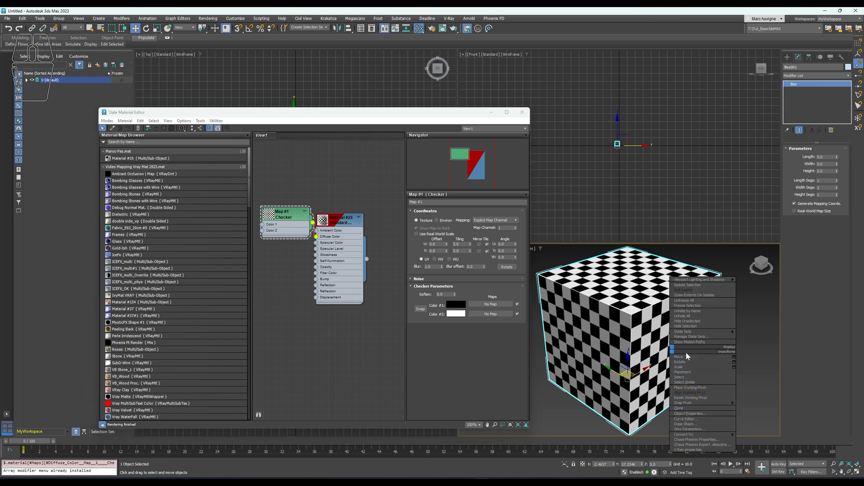
key("Delete")
left_click(522, 112)
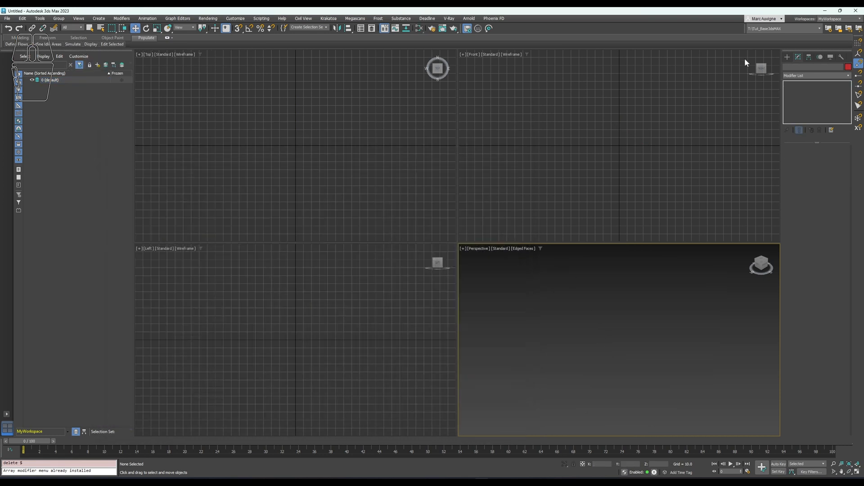
Draw a cone in the Perspective view with radii of about 3.05 and 0.7 and a height of about 4.77
left_click(787, 56)
left_click(832, 103)
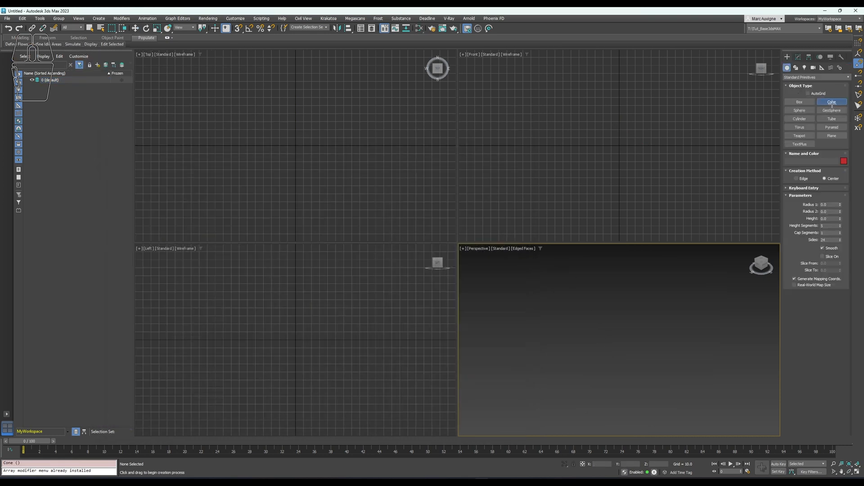
left_click_drag(616, 363, 678, 377)
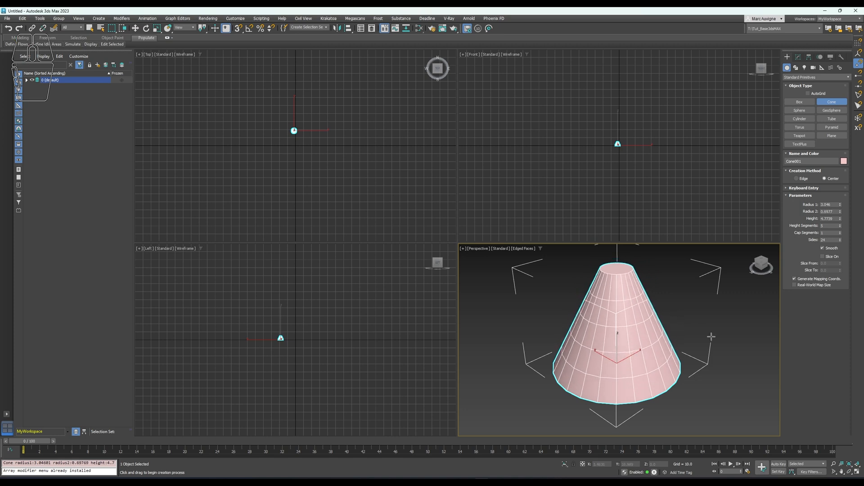
middle_click_drag(717, 313, 706, 331)
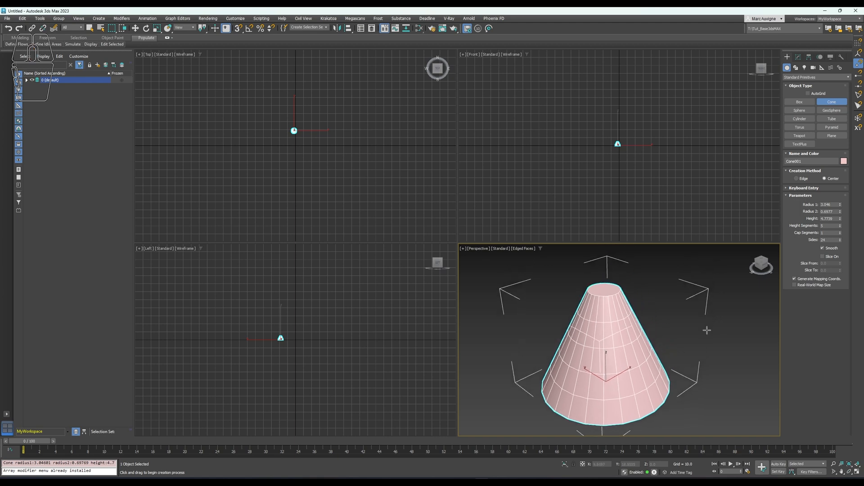
key("w")
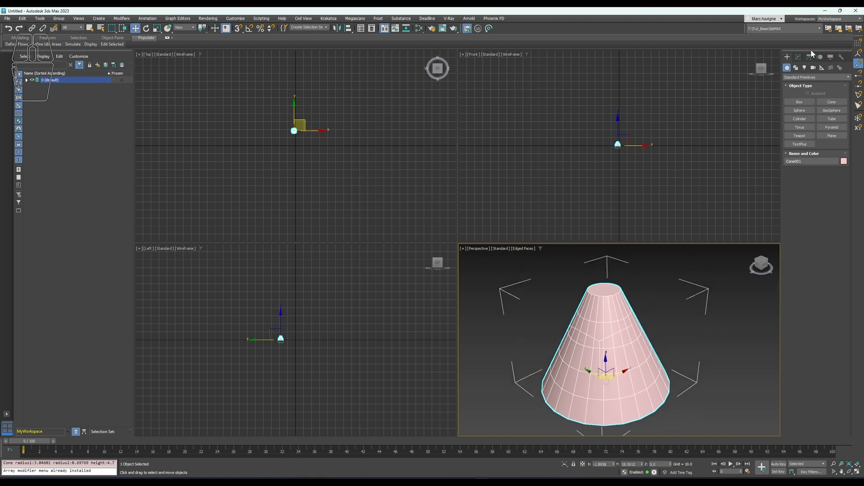
Increase the cone's height segments, and set its sides to 31 and its cap segments to 7
left_click(798, 57)
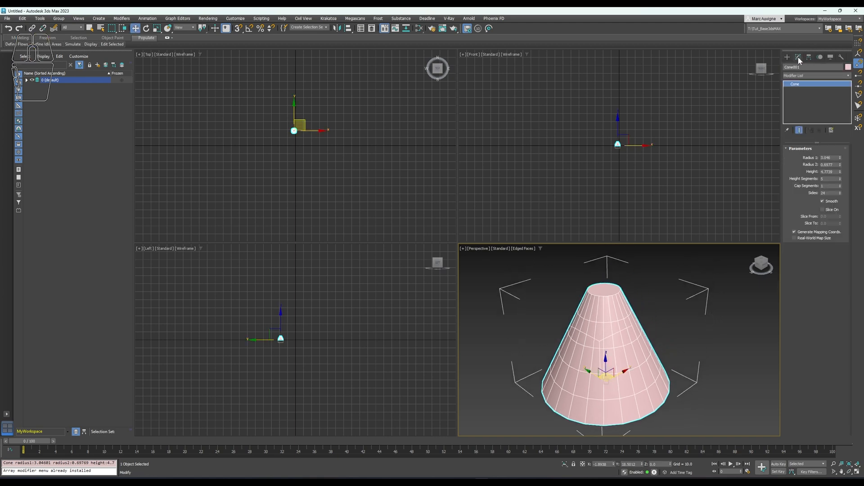
left_click(837, 164)
left_click_drag(840, 179, 839, 195)
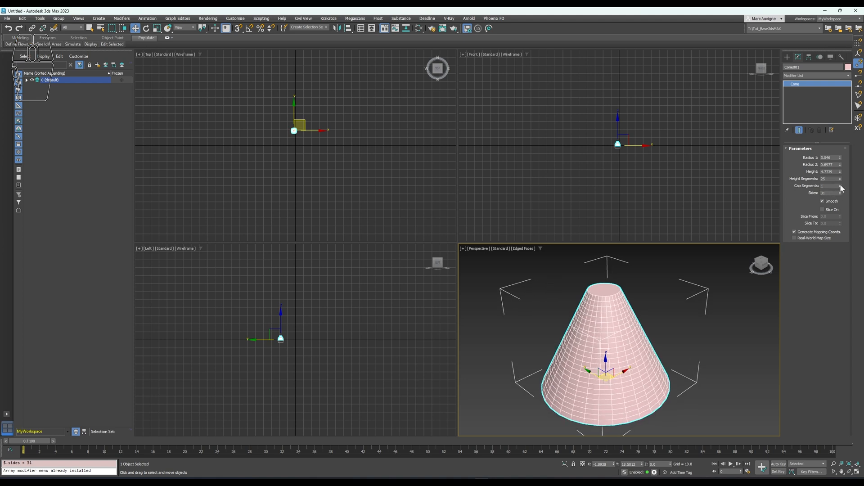
scroll(596, 288, "up", 5)
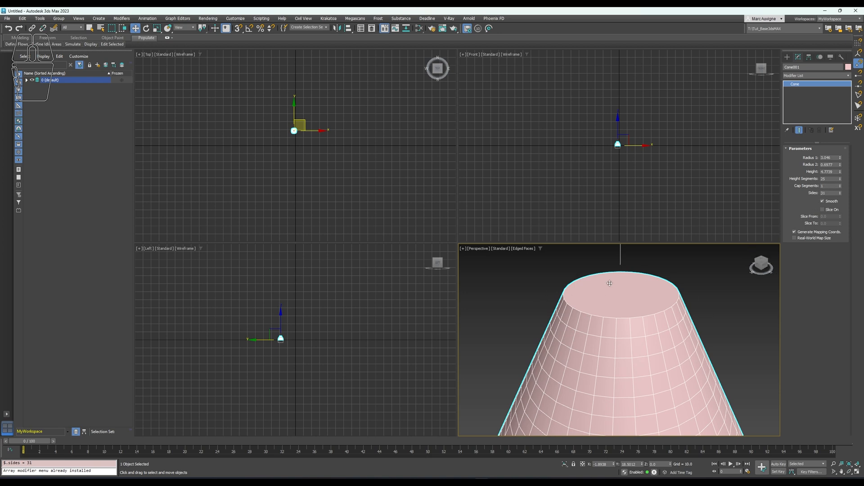
left_click(840, 184)
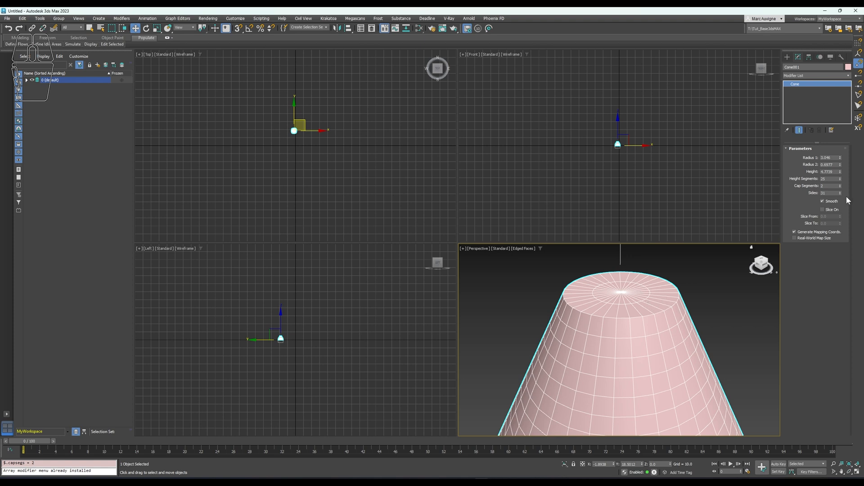
left_click_drag(840, 185, 841, 185)
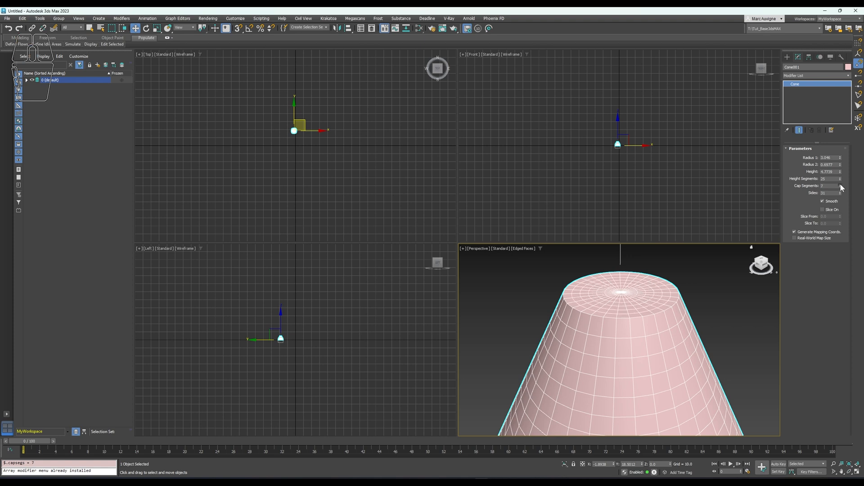
Reset the cone's cap segments to 1 and view its top and base caps
right_click(840, 185)
key("z")
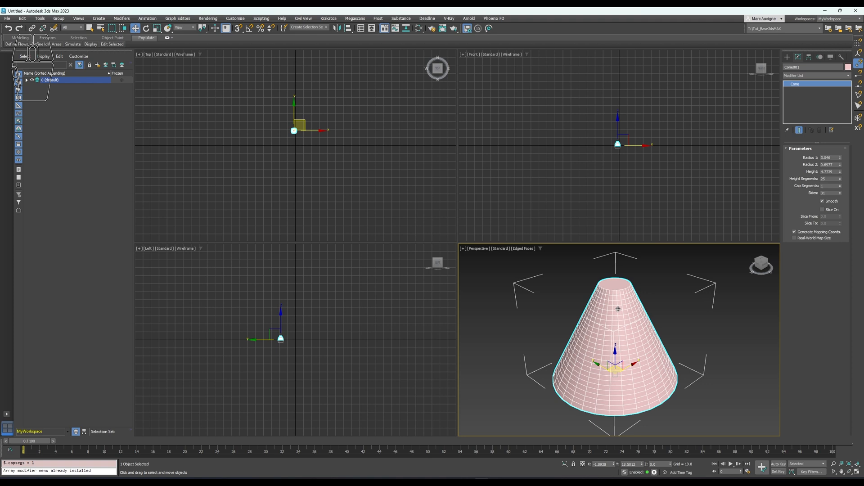
left_click_drag(759, 270, 763, 269)
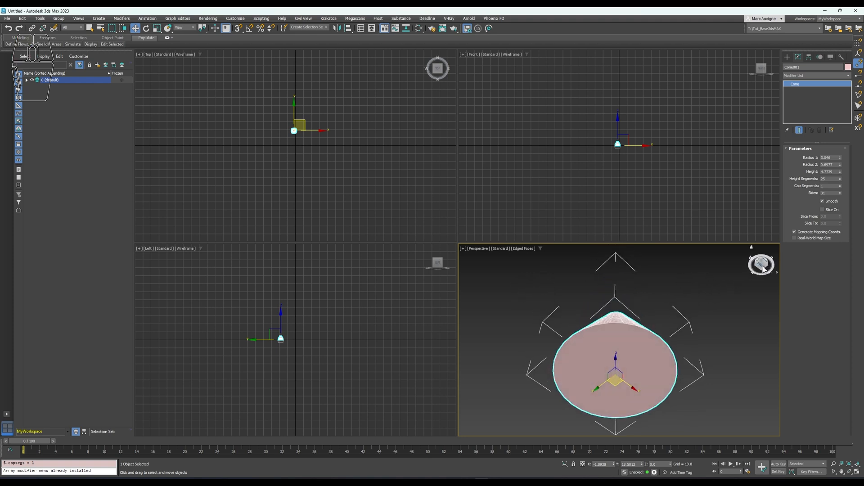
left_click(839, 185)
right_click(840, 185)
left_click_drag(763, 264, 762, 273)
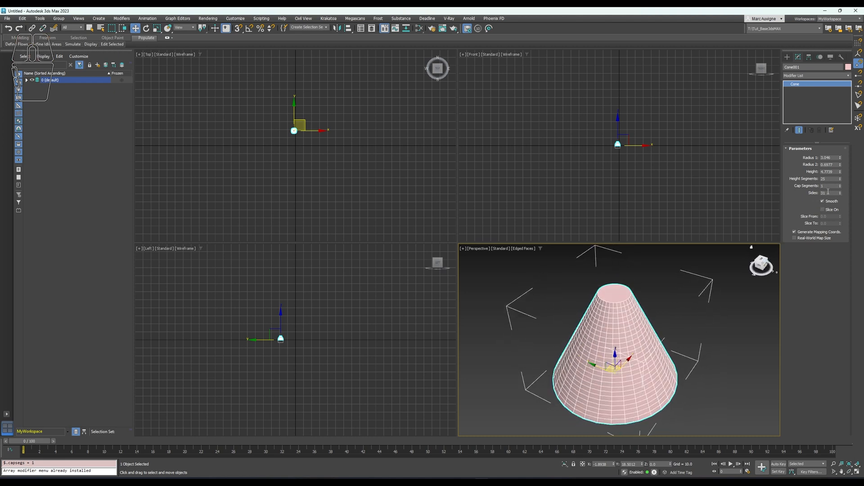
Set the cone's sides to 15 and its height segments to 1
double_click(828, 194)
type("15")
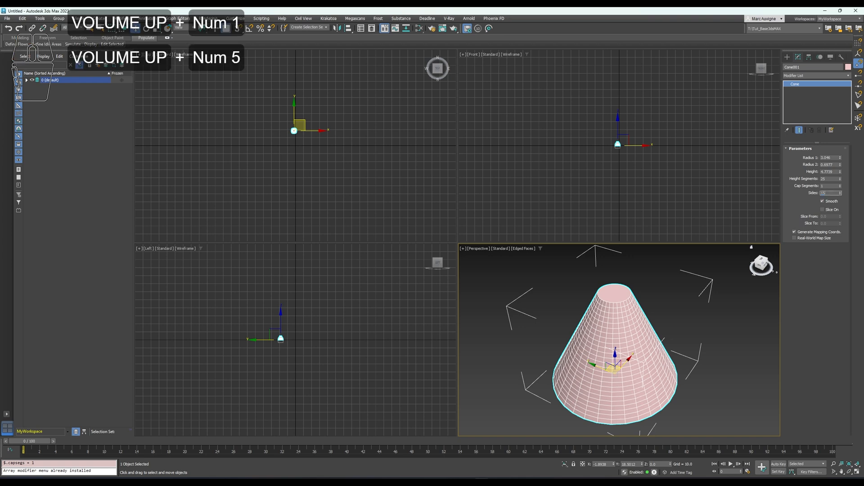
key("Return")
left_click_drag(830, 179, 788, 178)
type("1")
key("Return")
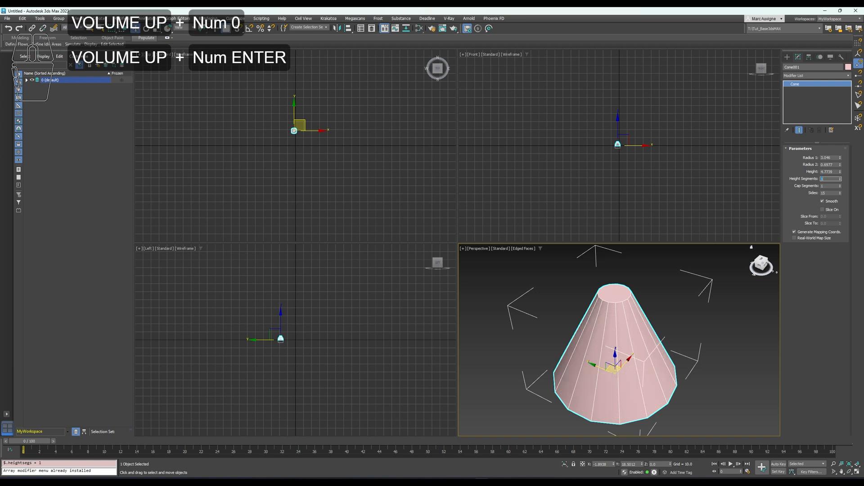
Turn off edged faces in the Perspective view and frame the cone to view its shading
left_click_drag(760, 263, 760, 247)
scroll(526, 279, "up", 2)
left_click(523, 248)
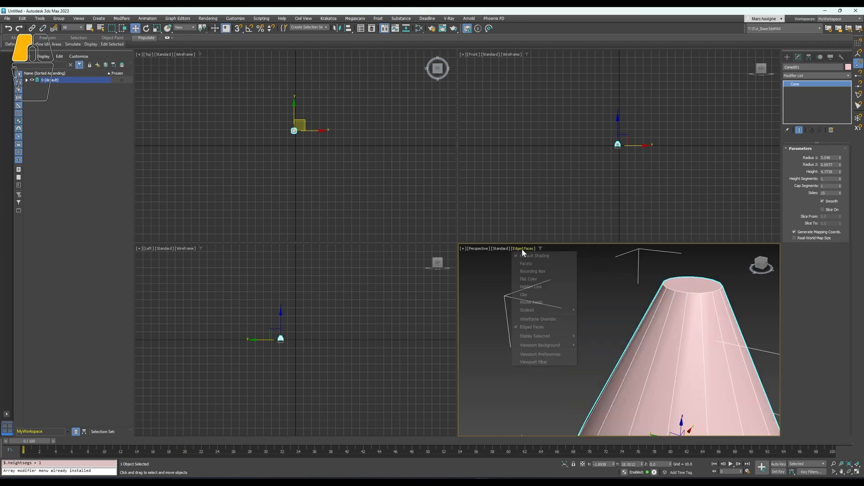
left_click(531, 327)
key("z")
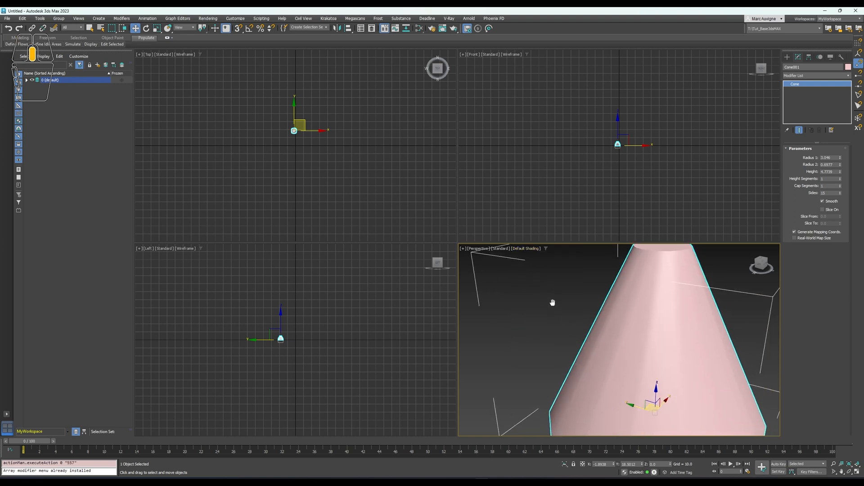
scroll(598, 311, "up", 2)
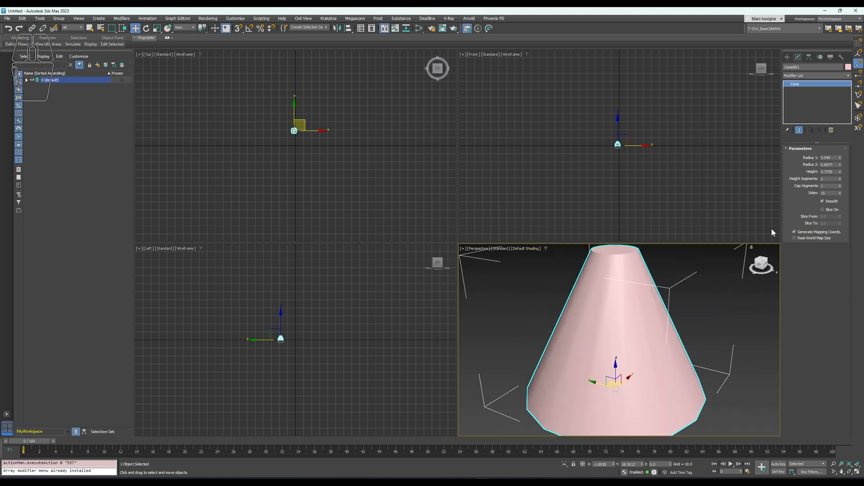
Raise the cone's number of sides in stages to 24, 32 and 64
double_click(829, 193)
type("24")
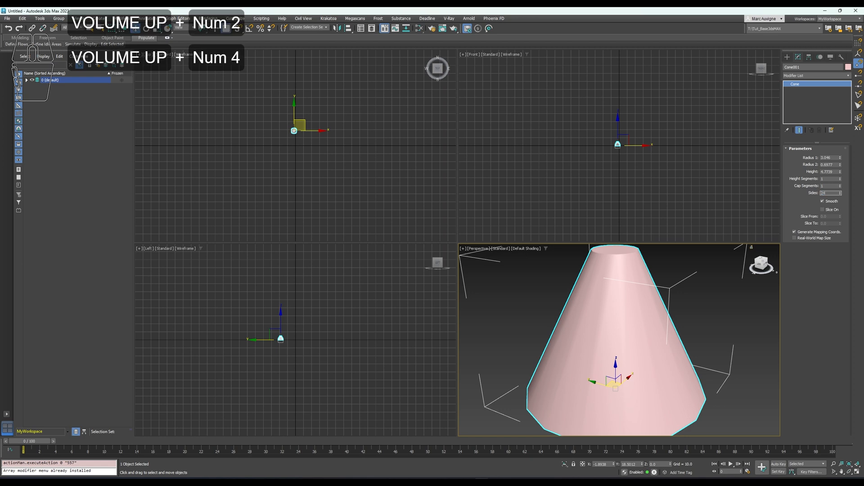
key("KP_Enter")
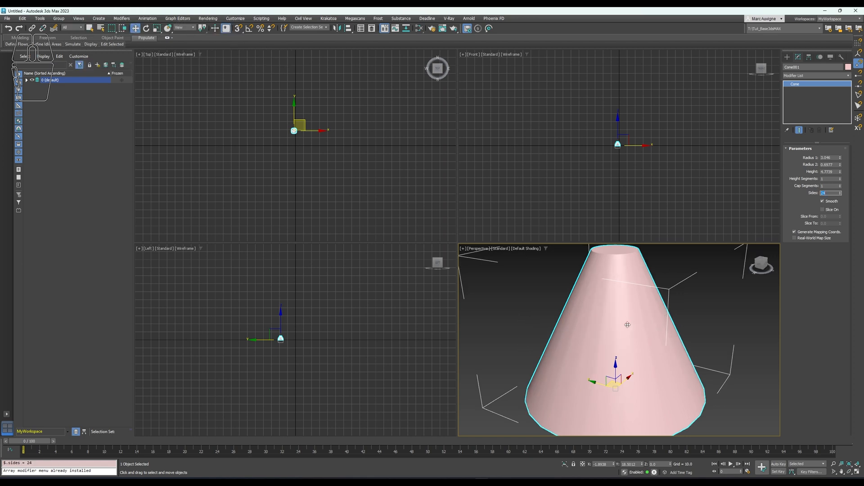
left_click_drag(761, 266, 768, 265)
left_click(829, 192)
type("32")
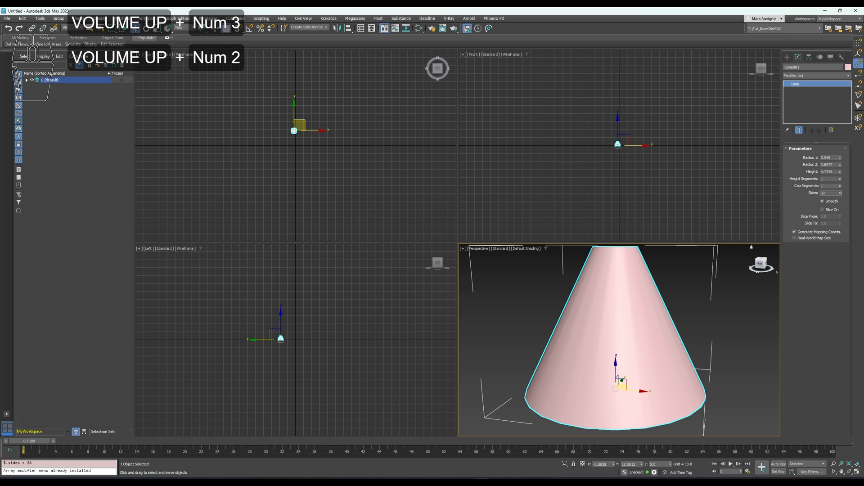
key("Return")
type("64")
key("Return")
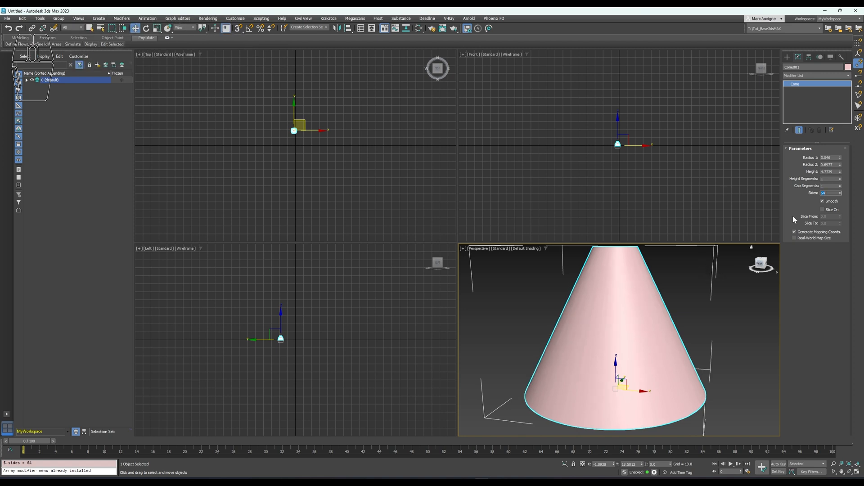
Disable smoothing on the cone and view its faceted surface up close
left_click(832, 204)
scroll(631, 322, "up", 5)
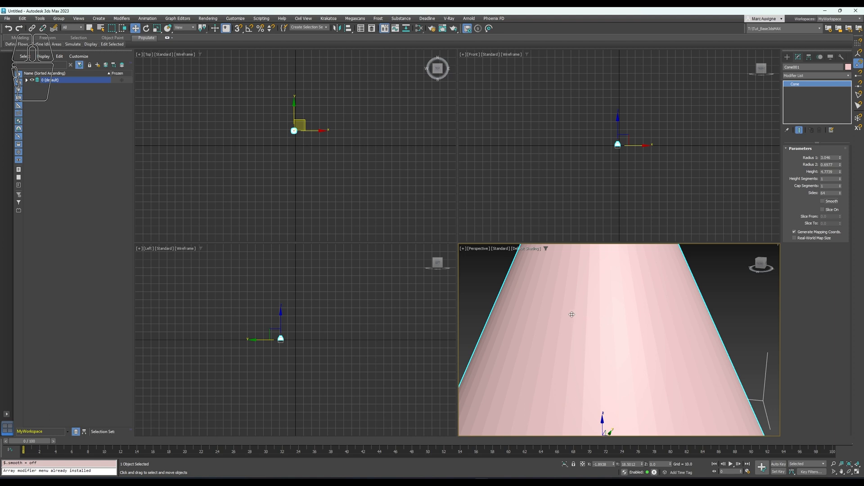
scroll(553, 318, "down", 4)
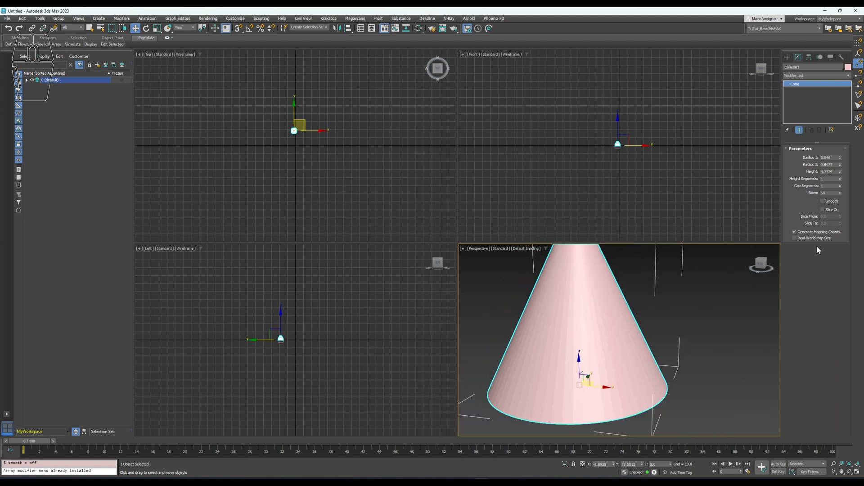
Enable slicing on the cone and set the slice from about 313 to 87 degrees
left_click_drag(758, 266, 747, 274)
left_click(822, 210)
middle_click_drag(655, 296, 667, 291)
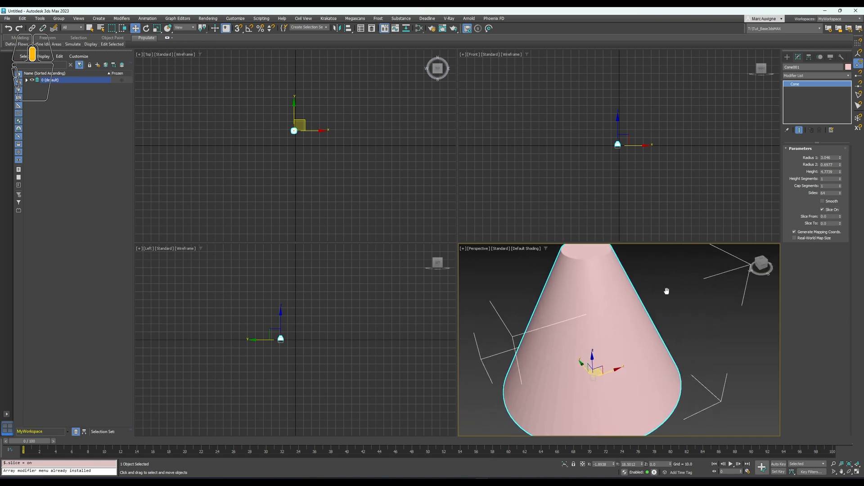
scroll(669, 295, "down", 3)
left_click_drag(840, 217, 840, 192)
mouse_move(839, 223)
left_mouse_down()
mouse_move(820, 157)
mouse_move(830, 217)
left_mouse_up()
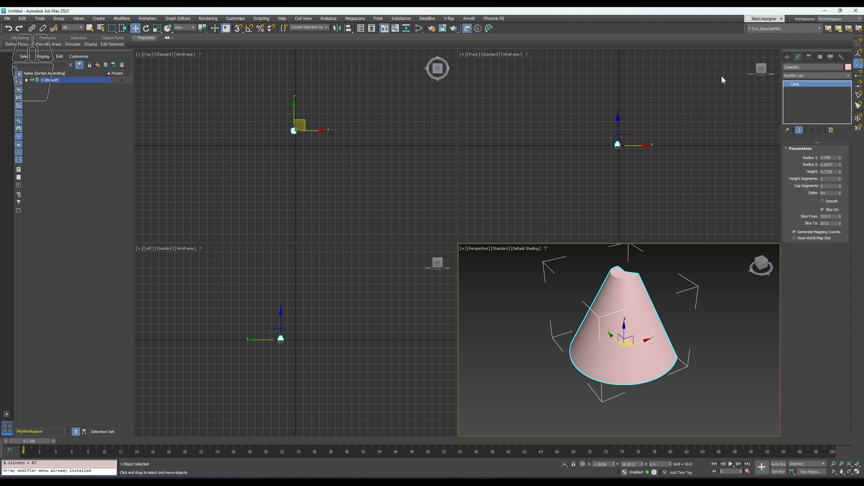
Delete the cone and draw a plane about 8.49 long and 9.59 wide in the Perspective view
left_click(787, 57)
key("Delete")
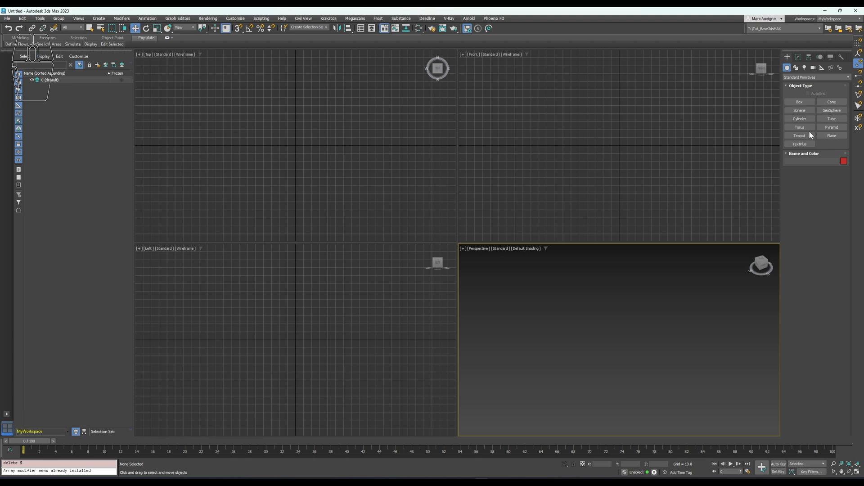
left_click(827, 136)
left_click_drag(525, 347, 751, 372)
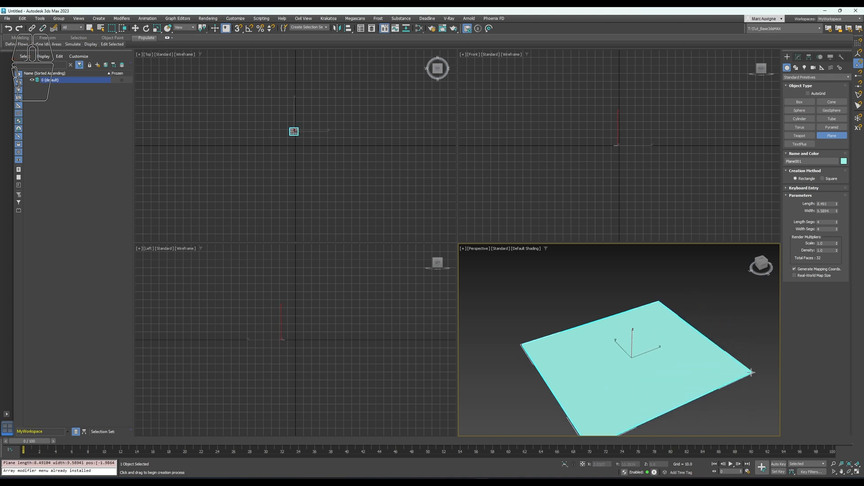
scroll(670, 380, "up", 5)
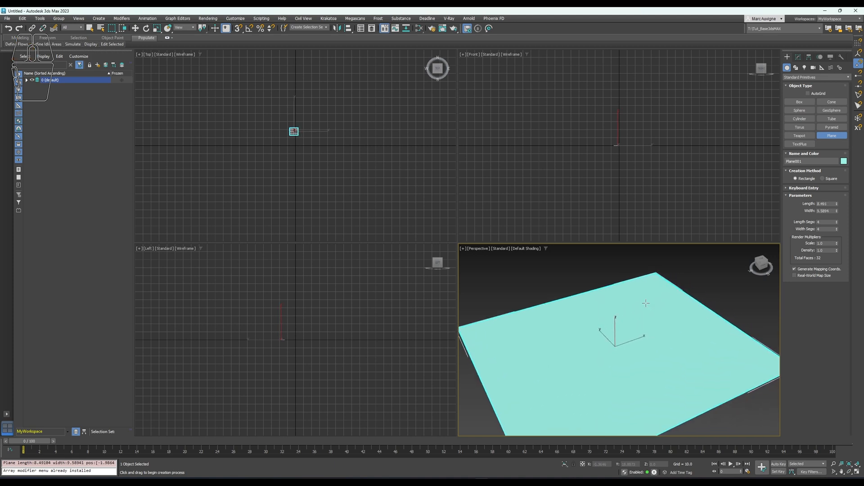
Draw a sphere with a radius of about 2.04 at the plane's centre and show edged faces in the Perspective view
left_click(800, 111)
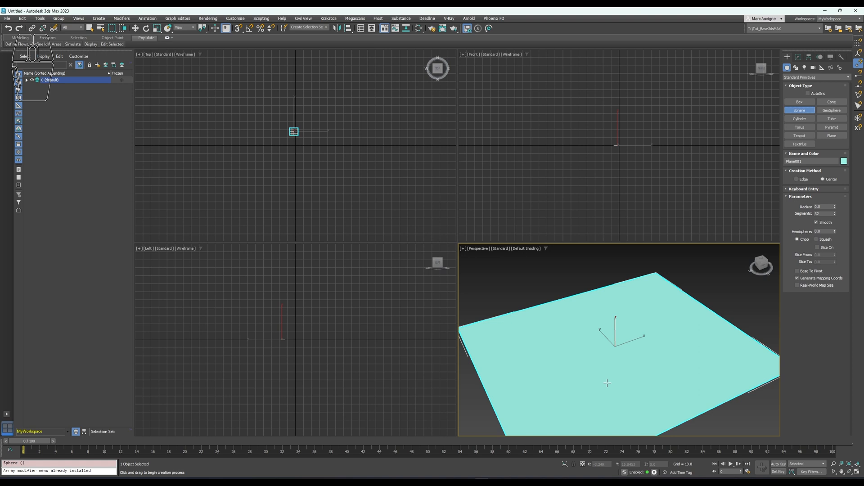
left_click_drag(615, 345, 549, 280)
left_click(525, 249)
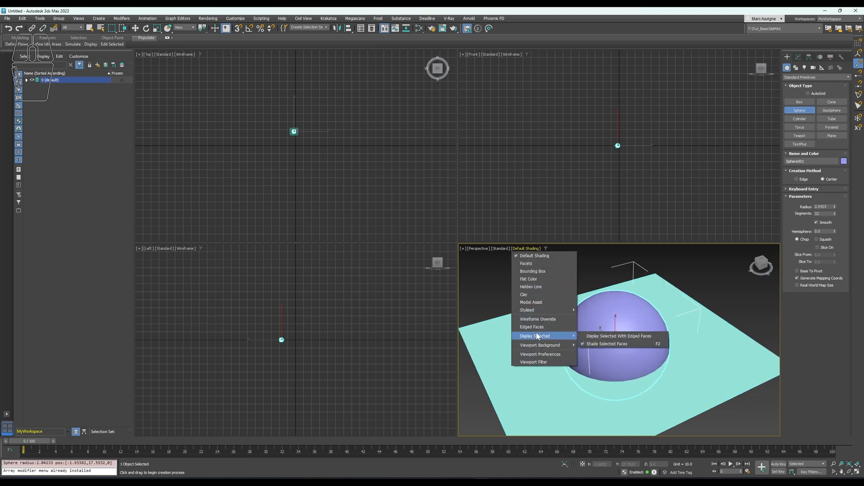
left_click(536, 333)
scroll(599, 352, "up", 2)
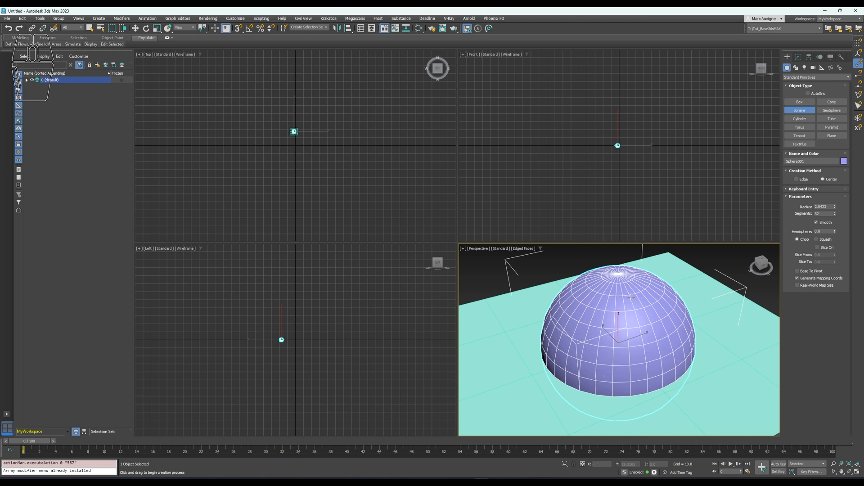
scroll(631, 297, "up", 3)
scroll(616, 302, "down", 3)
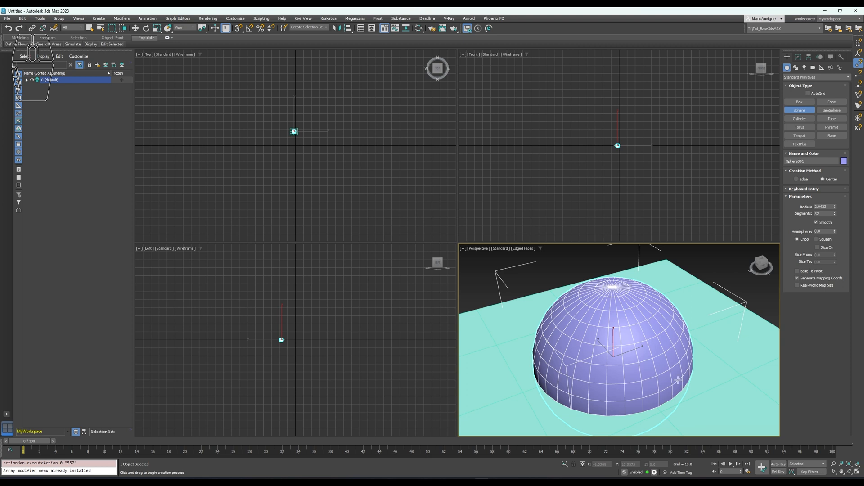
Reduce the sphere's radius to about 1.96 and its segments to 27, and turn off edged faces in the Perspective view
left_click(798, 57)
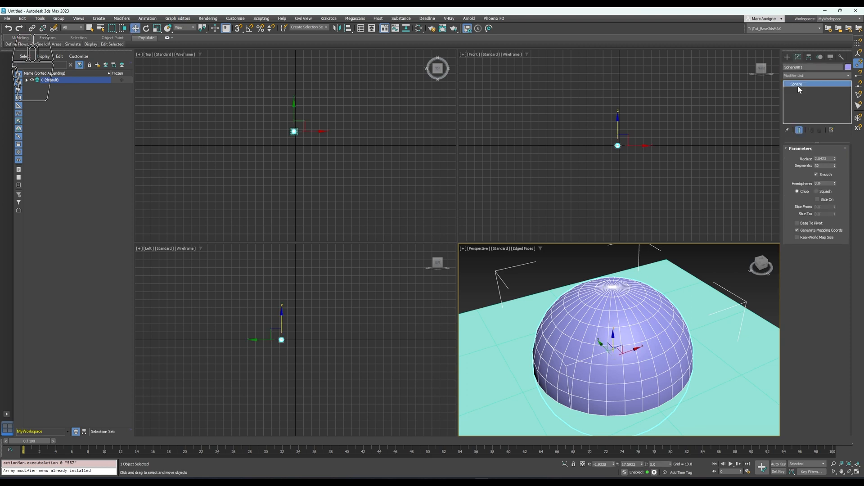
left_click_drag(834, 159, 836, 166)
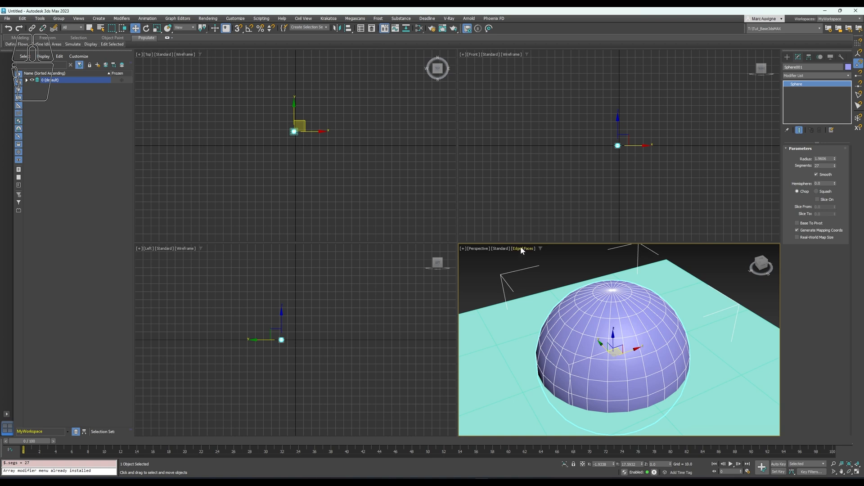
left_click(520, 246)
left_click(525, 326)
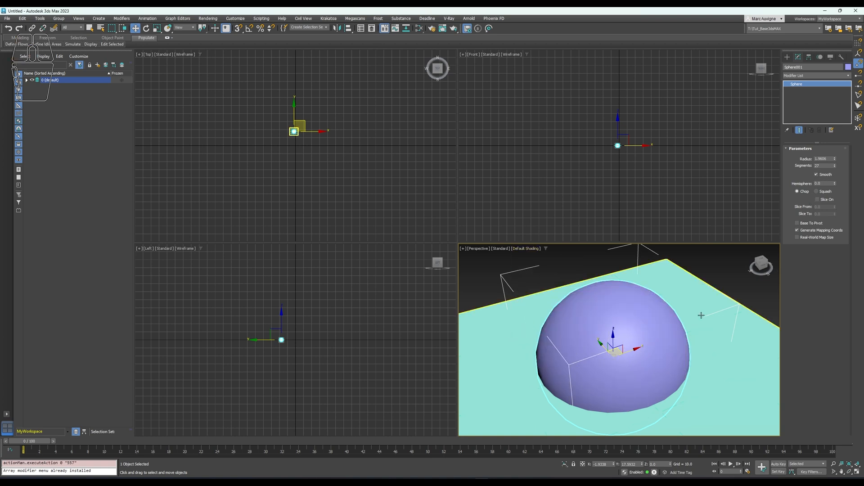
Turn the sphere's smoothing off and back on to compare the shading
left_click(816, 175)
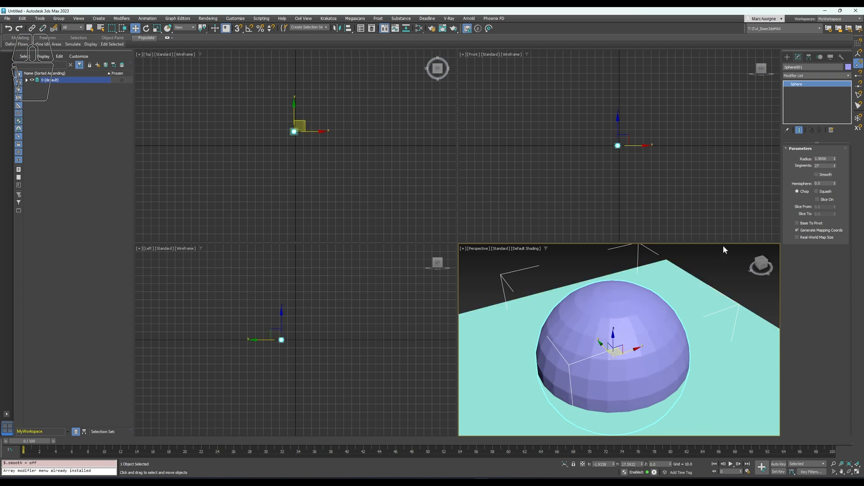
left_click(816, 174)
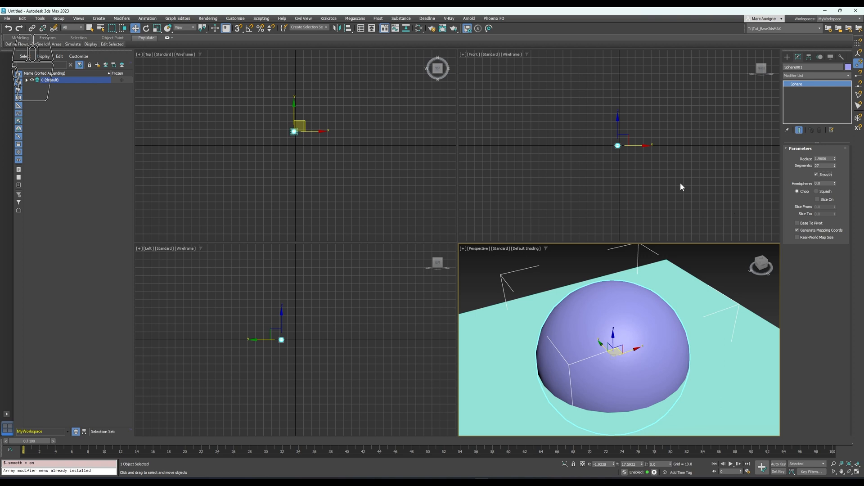
Cut the sphere in half by setting its hemisphere value to 0.5 with the Chop option
scroll(581, 136, "up", 10)
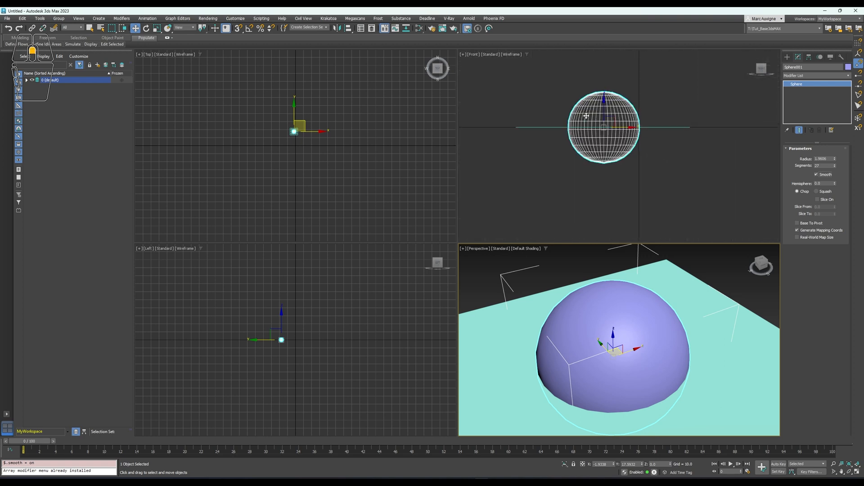
scroll(599, 135, "down", 3)
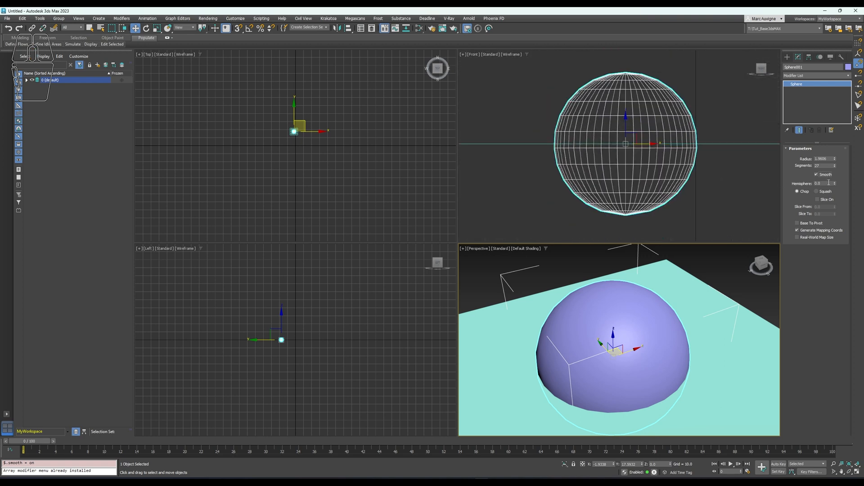
left_click_drag(834, 184, 822, 168)
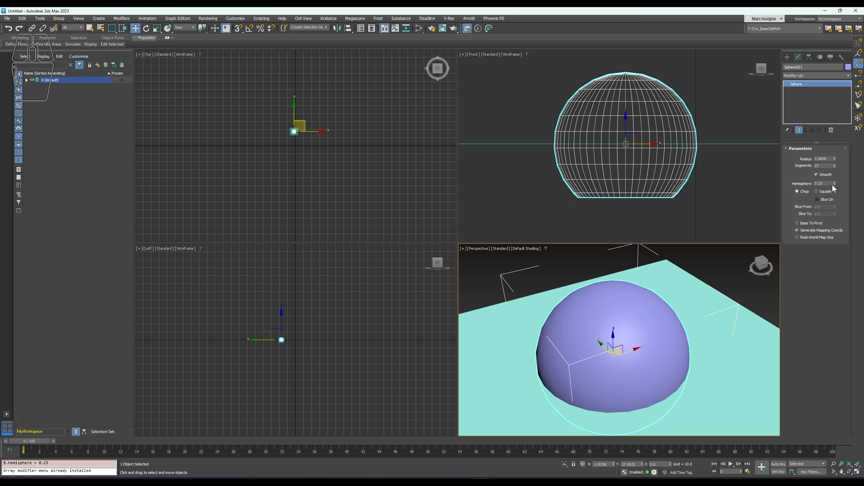
left_click_drag(836, 183, 793, 184)
type(".")
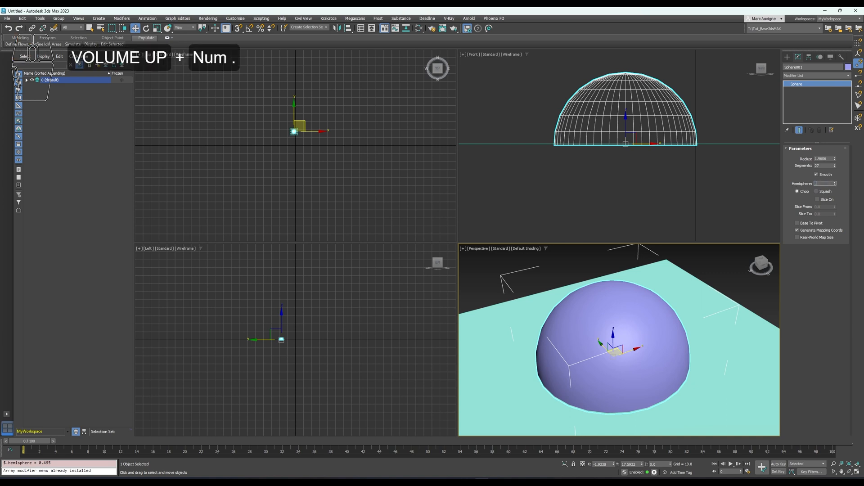
type("5")
key("Return")
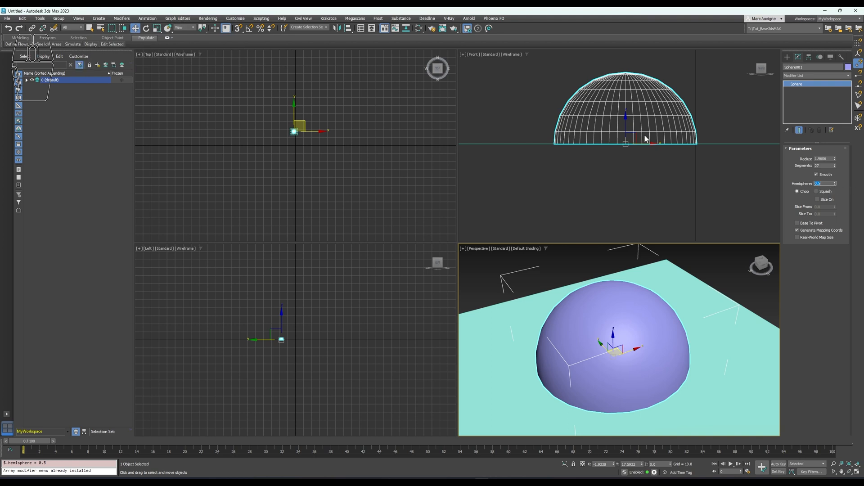
Reset the sphere's hemisphere value to 0, switch to Squash and raise the value to about 0.505
right_click(836, 186)
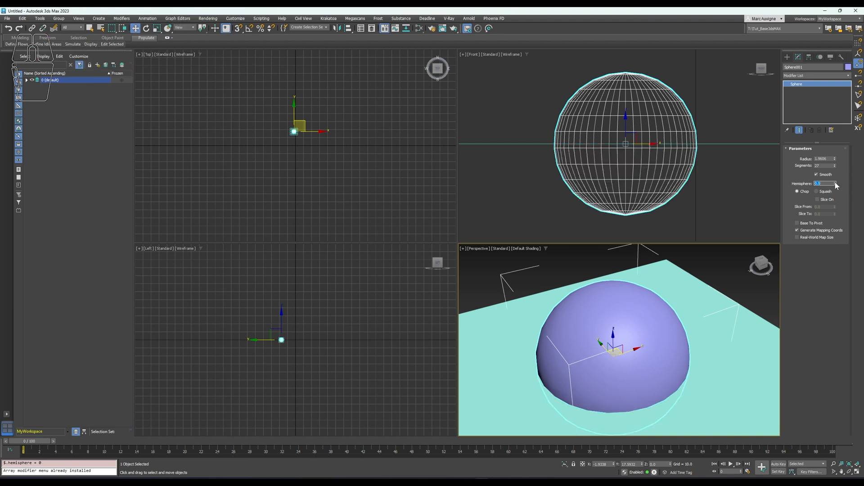
left_click(825, 192)
left_click_drag(834, 185, 837, 155)
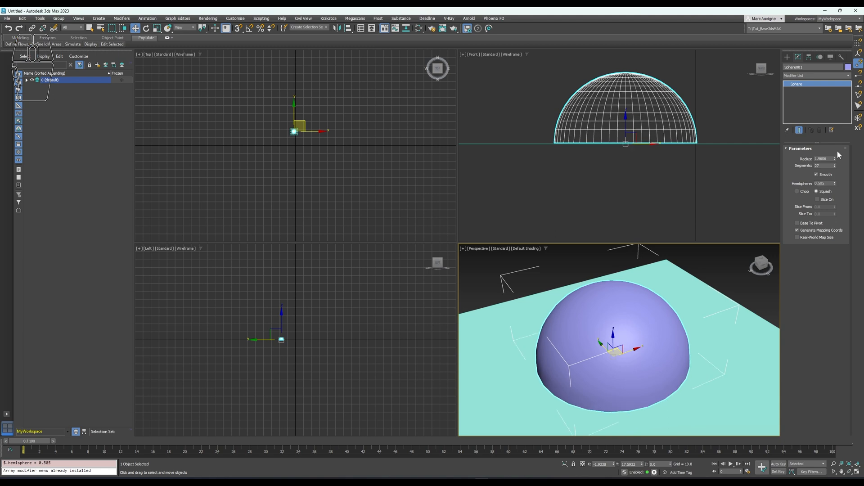
Reset the sphere's hemisphere value to 0 and slice it with Slice From 243 and Slice To about -78.5
right_click(834, 182)
left_click(826, 199)
left_click_drag(836, 207, 831, 266)
left_click(764, 261)
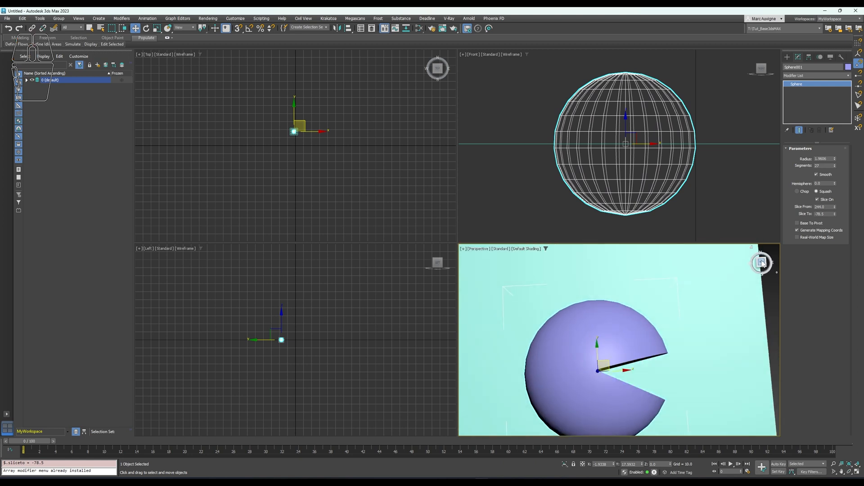
left_click(834, 206)
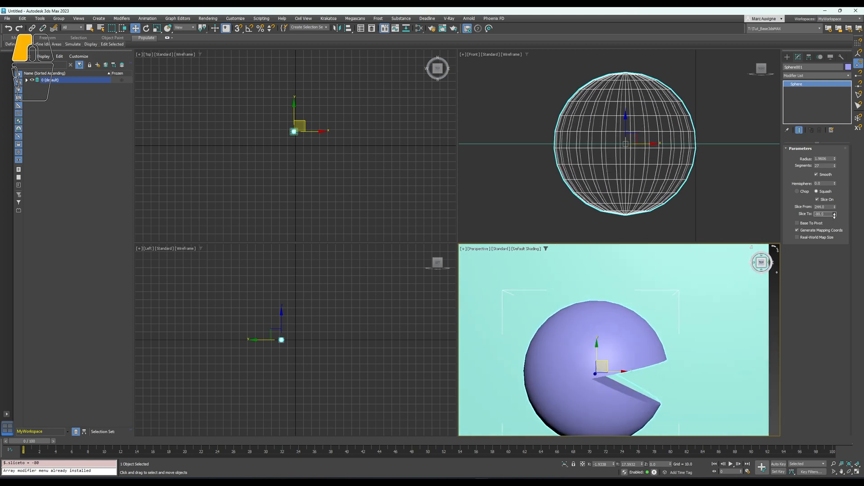
mouse_move(834, 206)
left_mouse_down()
mouse_move(831, 194)
mouse_move(831, 207)
left_mouse_up()
left_click_drag(760, 261, 763, 266)
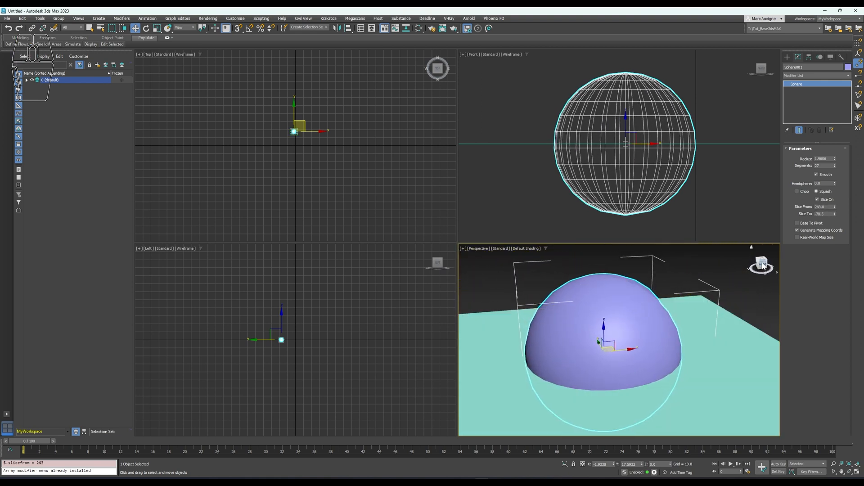
Turn the sphere's slicing off, and toggle Base To Pivot on and back off to compare its base position
left_click(816, 200)
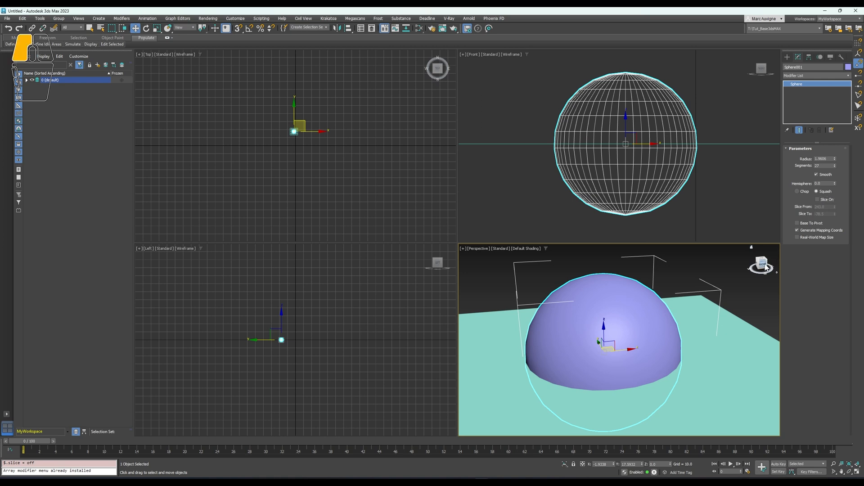
left_click(762, 264)
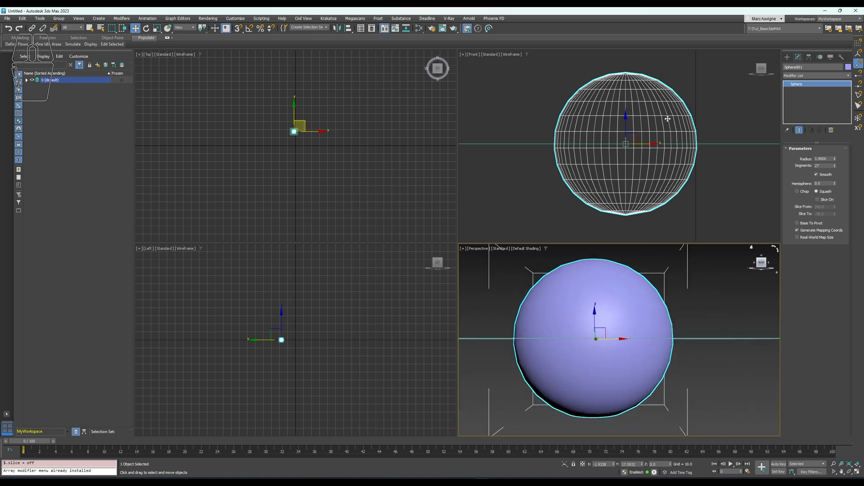
left_click(796, 223)
scroll(632, 160, "up", 4)
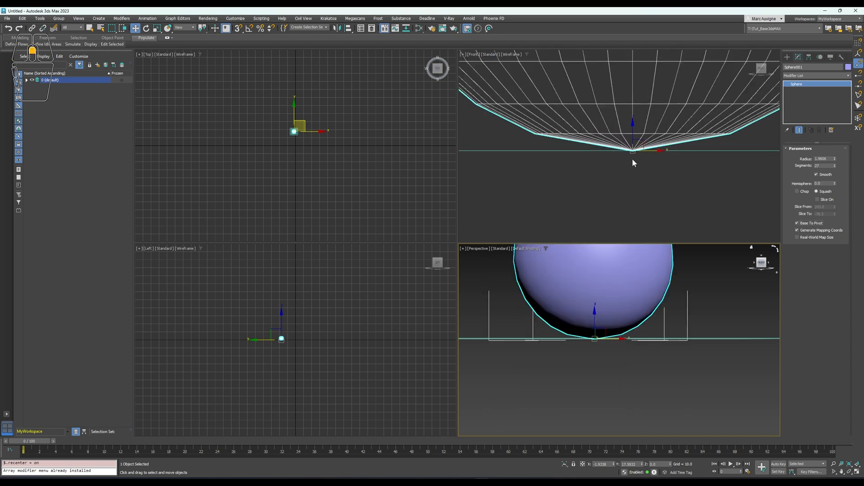
scroll(632, 161, "up", 2)
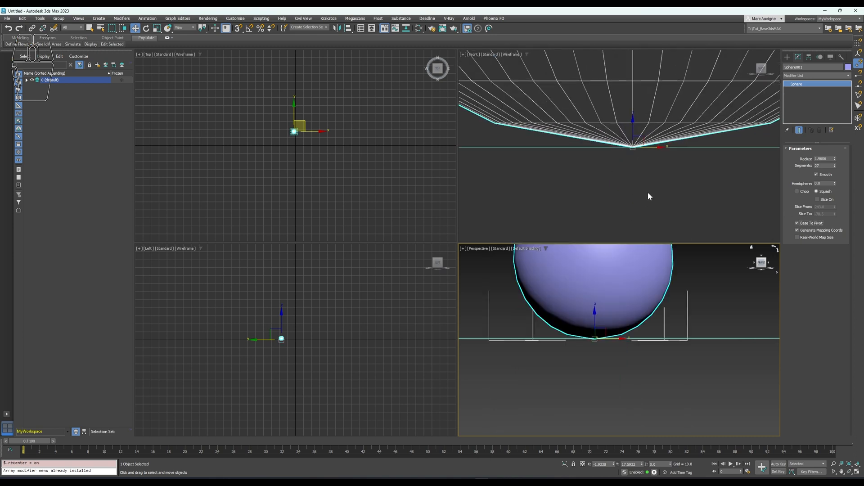
left_click(813, 223)
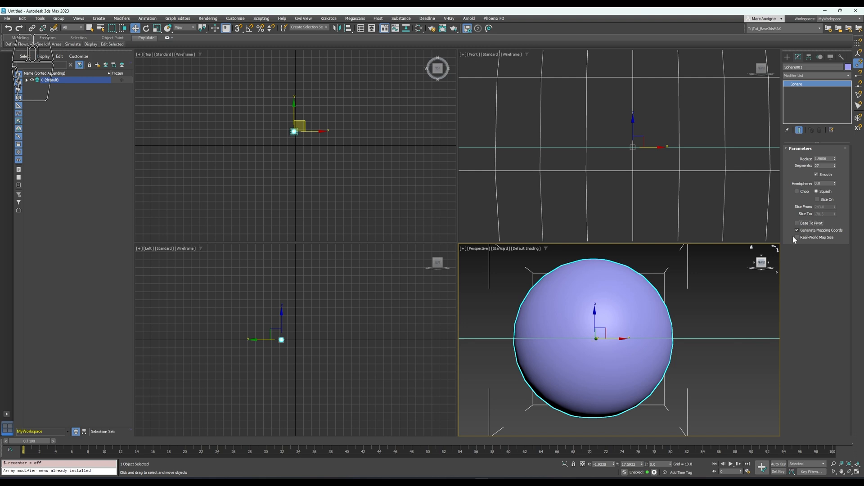
Delete the sphere from the plane
left_click(788, 56)
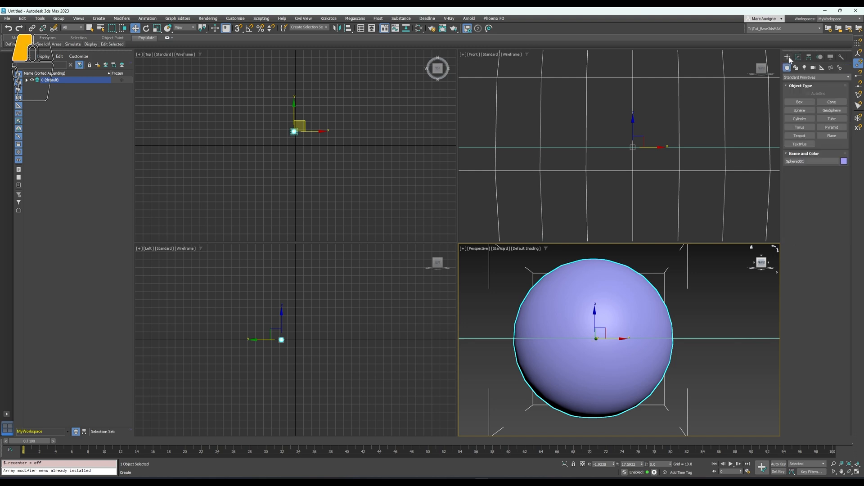
left_click_drag(761, 260, 765, 269)
key("Delete")
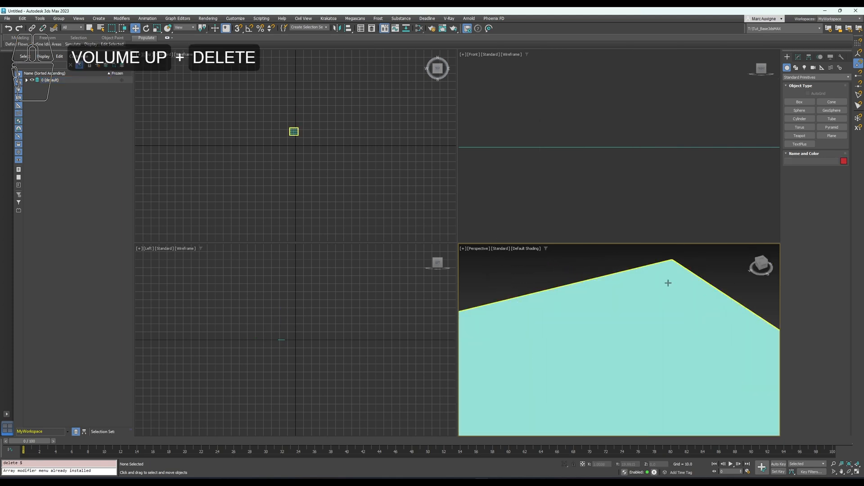
Create two geospheres on the plane, one from its center with radius about 1.07, another by Diameter with radius about 1.28
left_click(832, 110)
left_click_drag(609, 377, 650, 358)
scroll(678, 130, "down", 3)
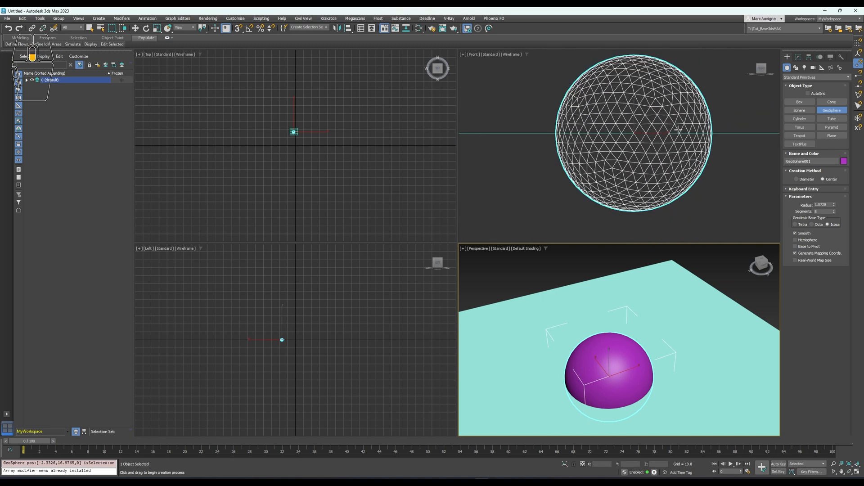
left_click_drag(763, 271, 761, 265)
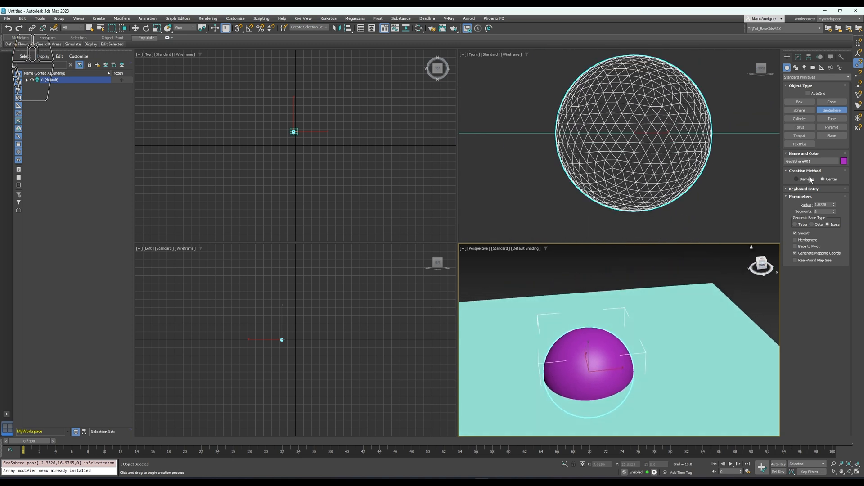
left_click_drag(693, 344, 674, 304)
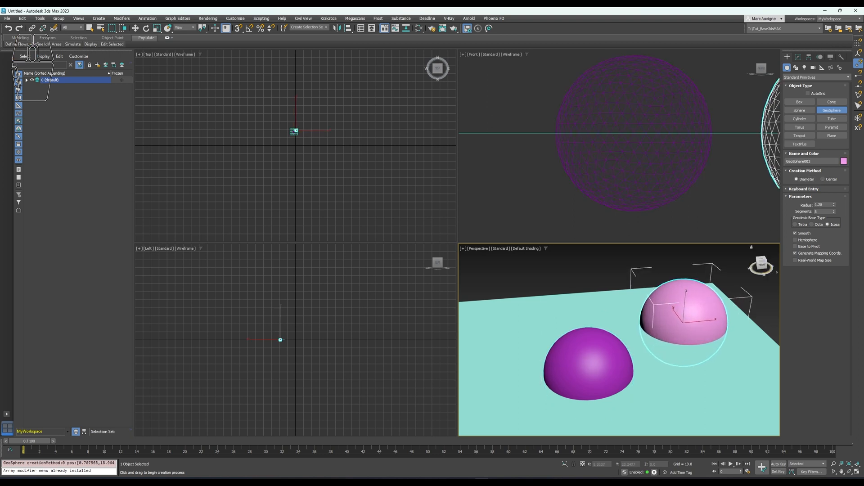
Show the pink geosphere's parameters and turn on edged faces in the Perspective view
left_click(798, 57)
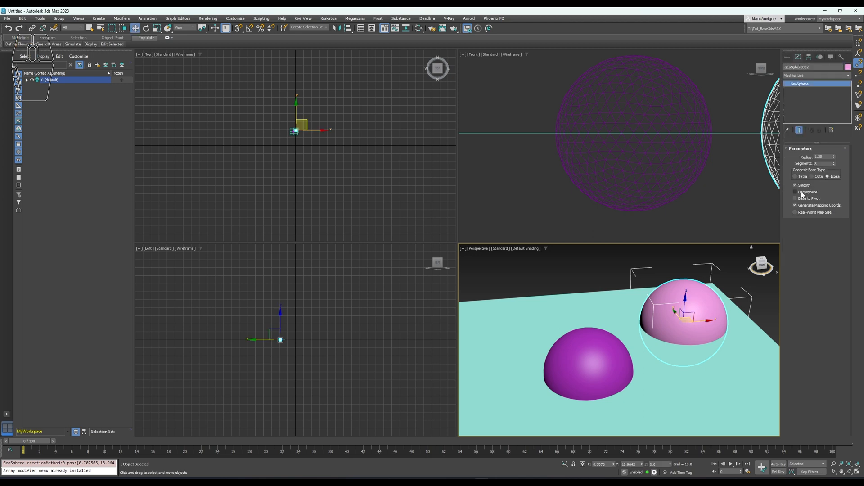
middle_click_drag(655, 320, 513, 333)
left_click(521, 250)
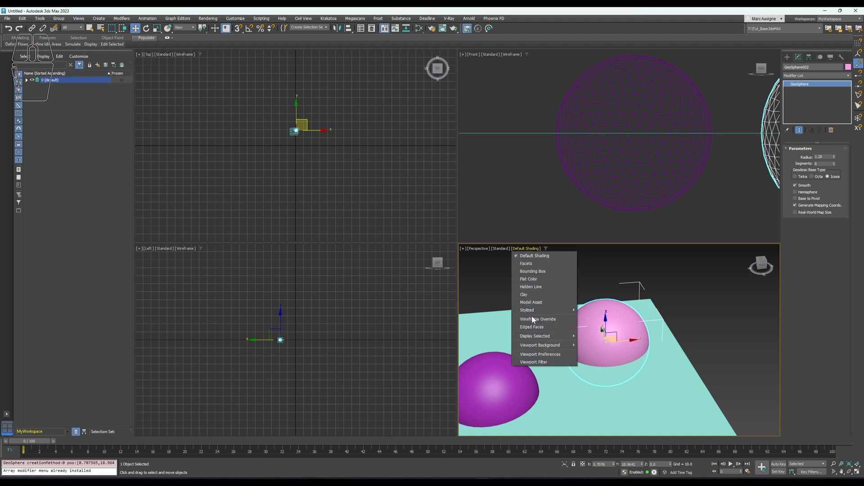
left_click(539, 328)
scroll(618, 336, "up", 4)
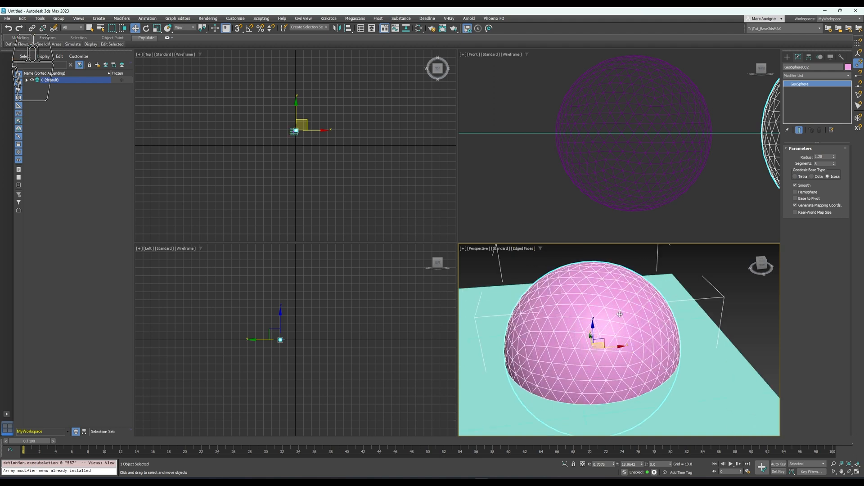
Set the pink geosphere's segments to 6 and switch its geodesic base type to Octa and finally Tetra
mouse_move(834, 164)
left_mouse_down()
mouse_move(834, 175)
mouse_move(833, 165)
left_mouse_up()
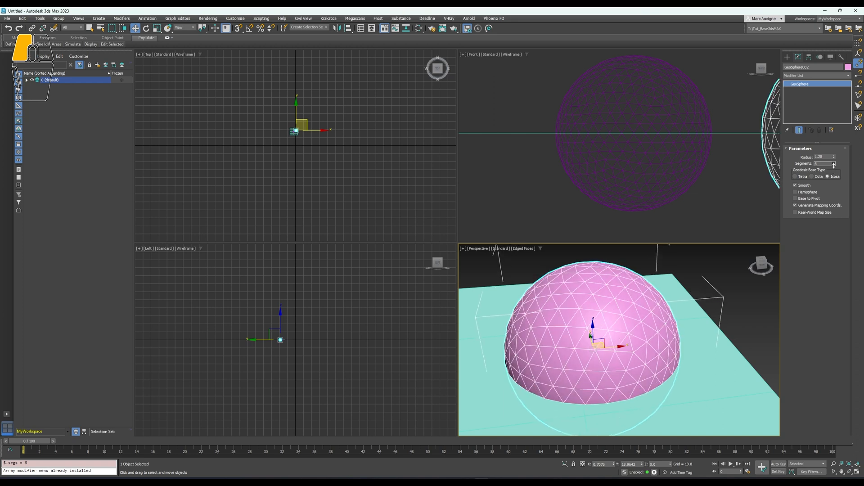
left_click(813, 177)
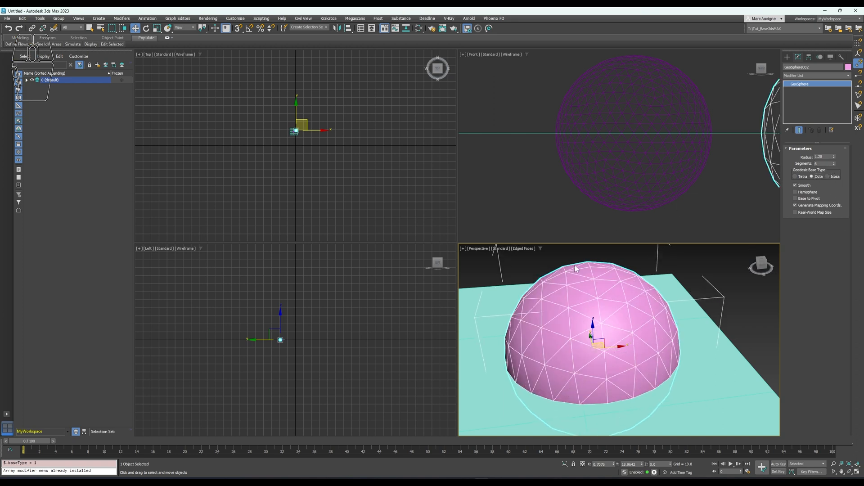
left_click(794, 177)
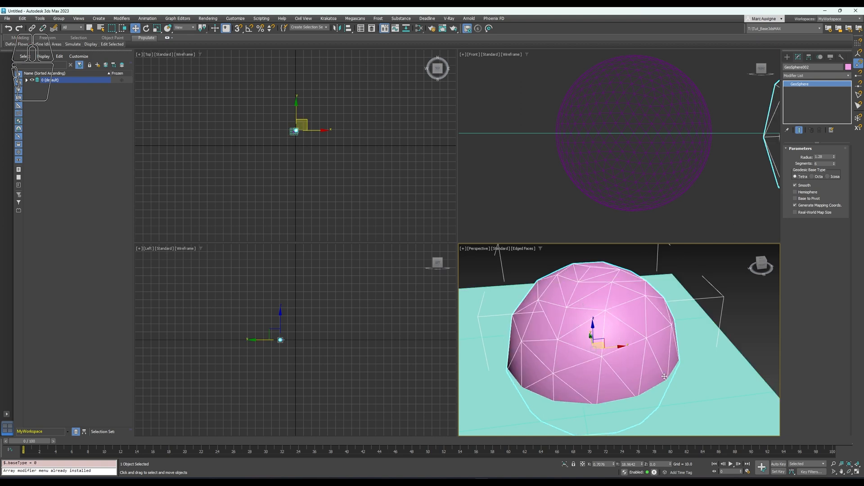
Toggle the pink geosphere's smoothing off and back on, with edged faces shown and hidden, to compare the shading
left_click(795, 186)
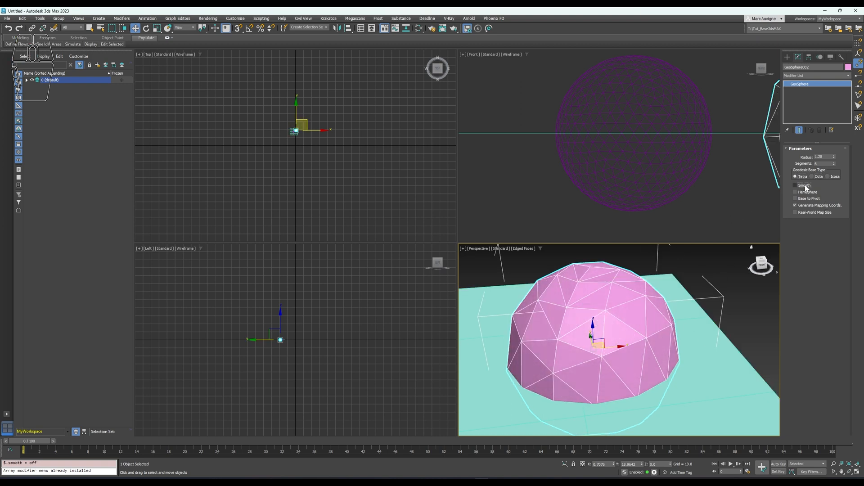
left_click(805, 185)
left_click(521, 248)
left_click(526, 331)
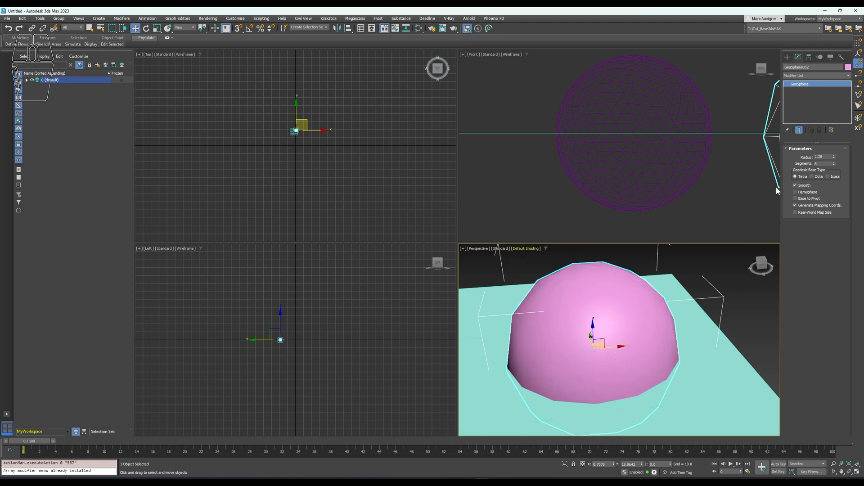
left_click(799, 186)
left_click(798, 186)
left_click(525, 248)
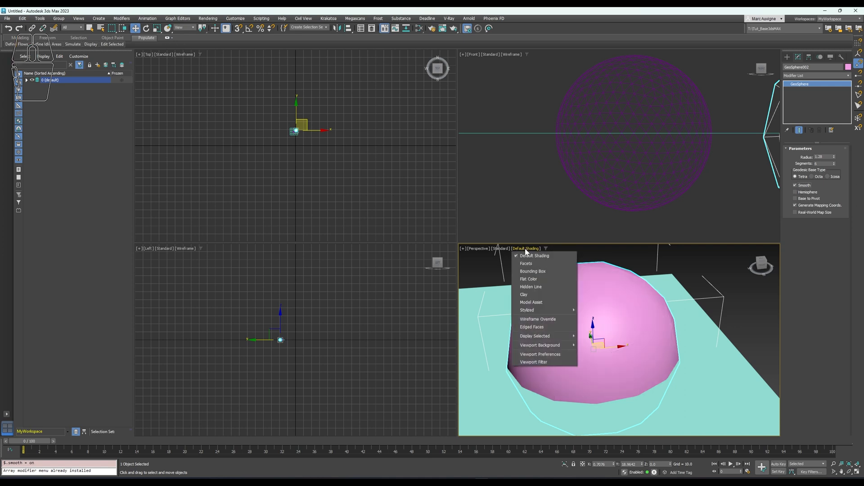
left_click(533, 330)
Toggle the pink geosphere's Hemisphere option on and off, and turn on Base to Pivot
middle_click_drag(715, 155, 498, 164)
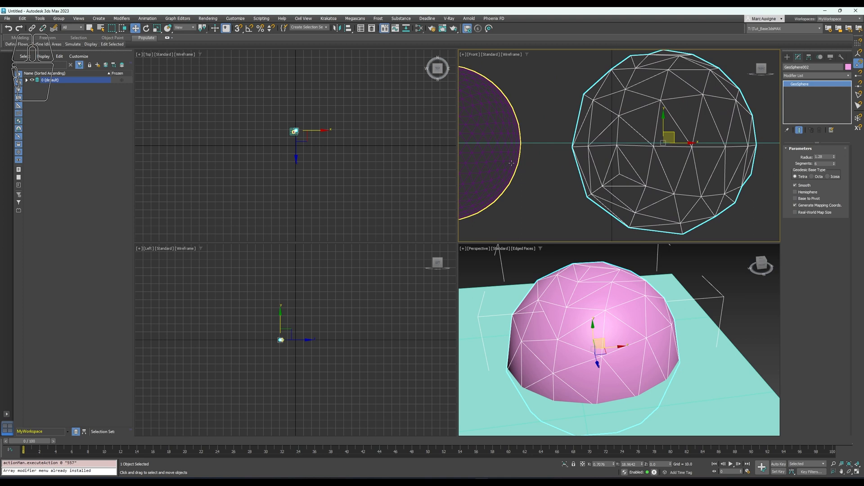
left_click(805, 192)
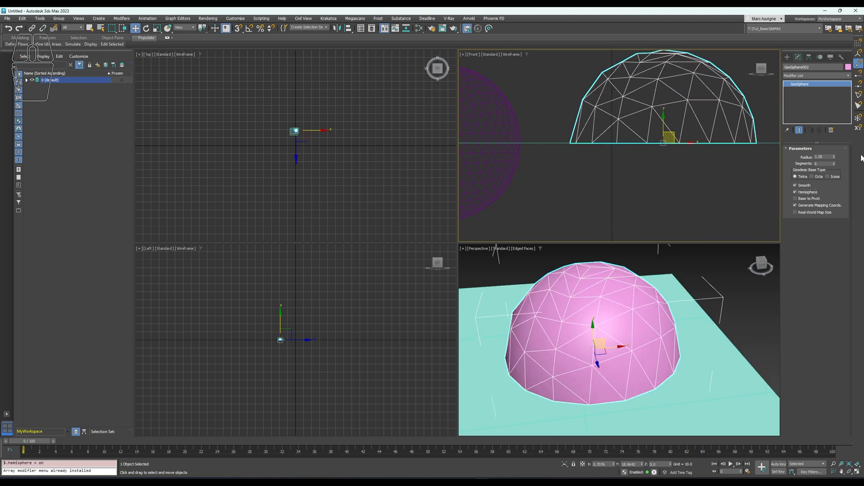
left_click(795, 192)
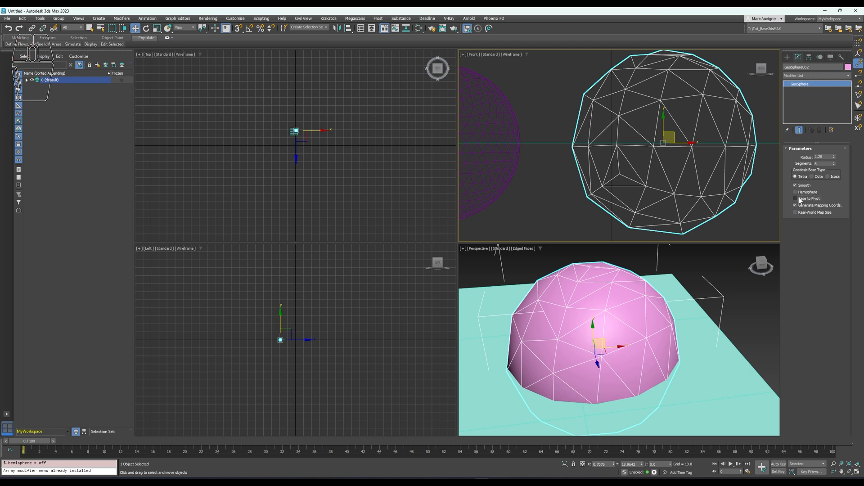
left_click(795, 198)
middle_click_drag(669, 129, 642, 171)
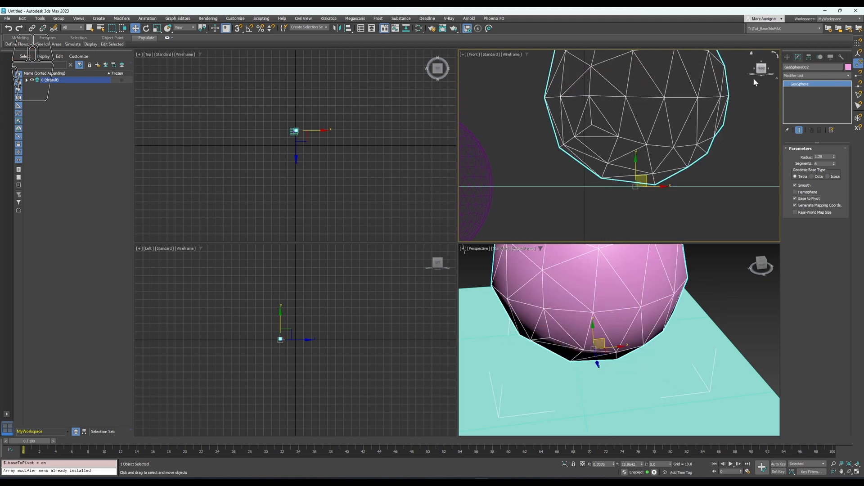
Select all objects in the scene, both geospheres and the plane, and delete them
left_click(787, 57)
right_click(697, 143)
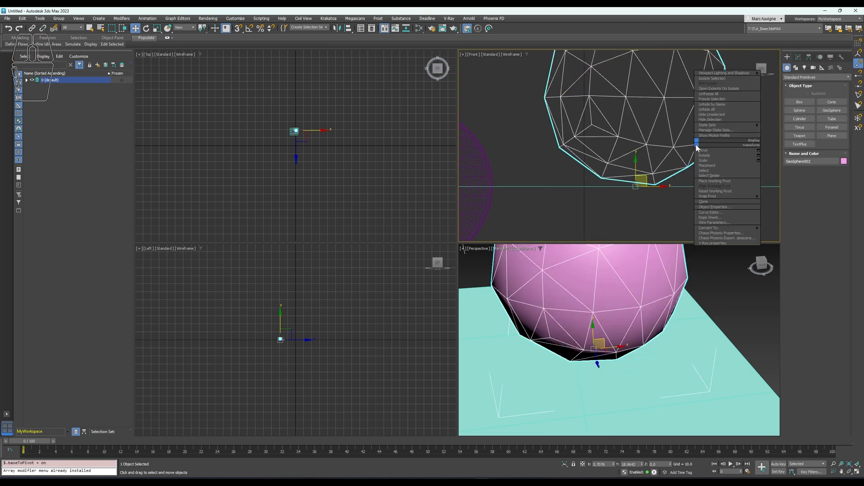
scroll(583, 146, "down", 5)
key("ctrl+a")
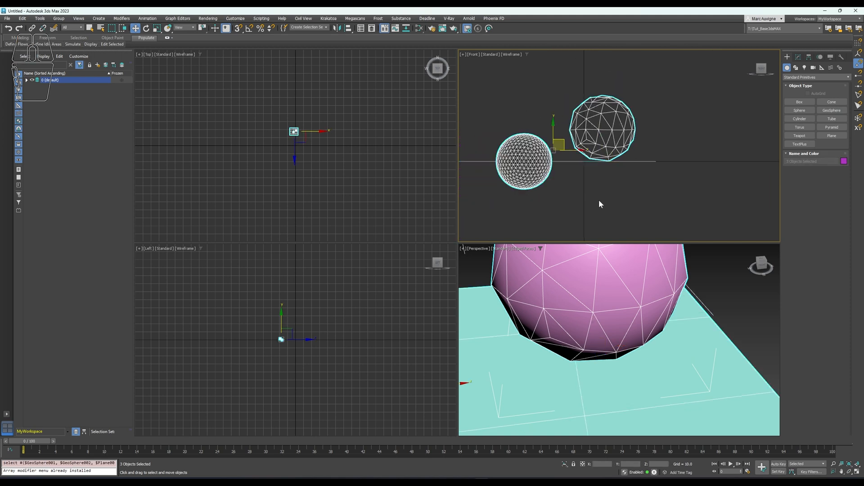
key("Delete")
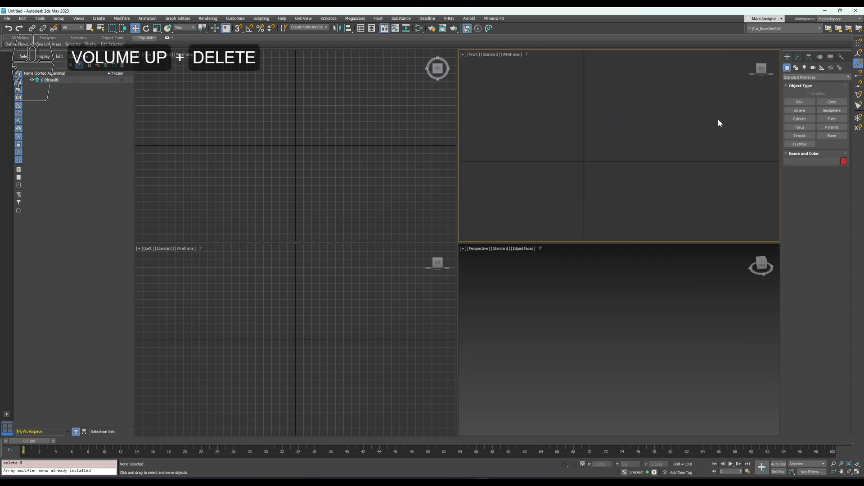
Create a cylinder with radius about 0.51 and height about 1.28, using 1 cap segment and about 25 sides
left_click(800, 118)
left_click_drag(633, 351, 599, 352)
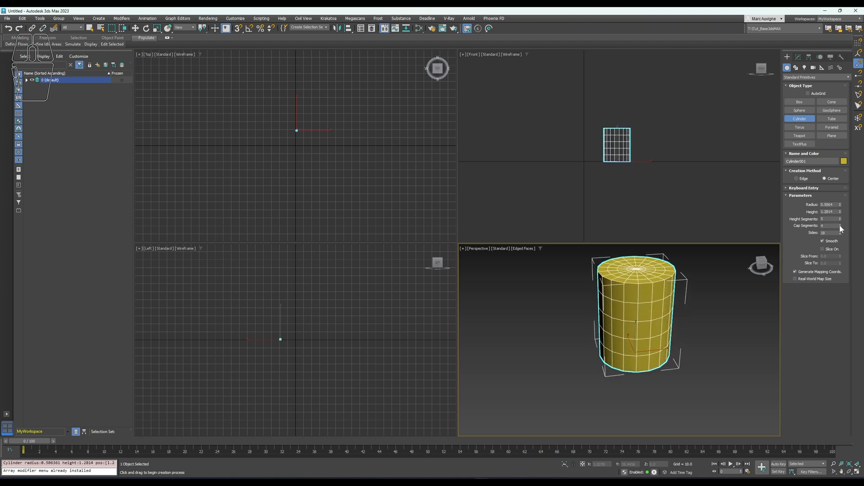
mouse_move(839, 234)
left_mouse_down()
mouse_move(839, 245)
mouse_move(839, 233)
left_mouse_up()
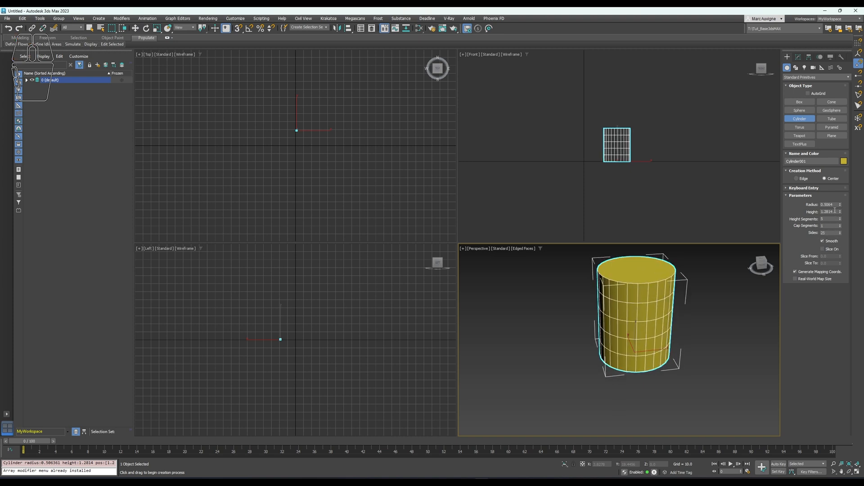
Slice the cylinder with a Slice From value of about 323 and turn slicing off again
left_click(825, 250)
left_click_drag(840, 256, 744, 43)
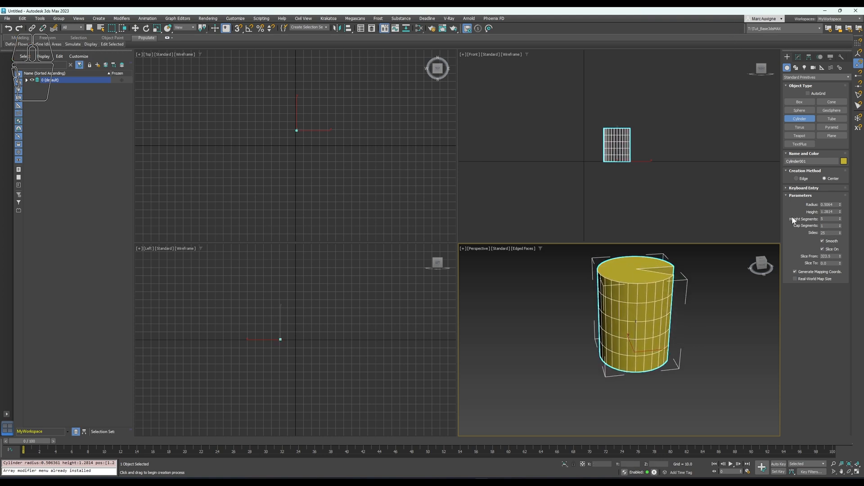
left_click(825, 248)
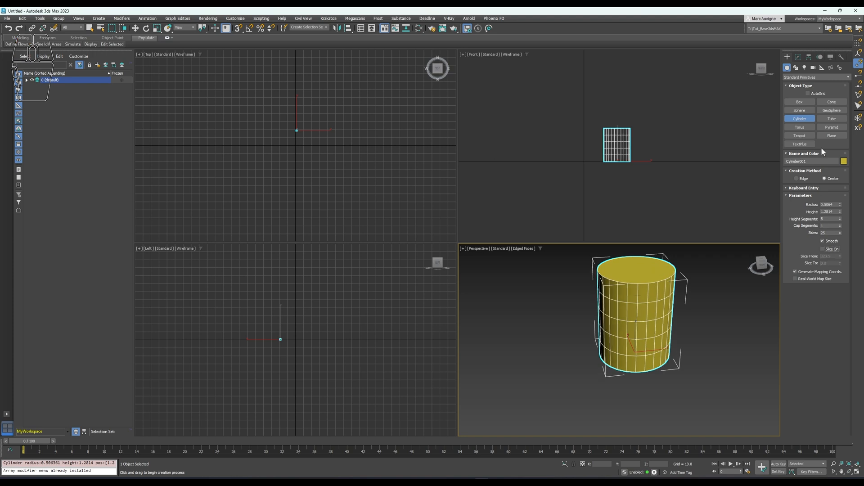
Create a tube beside the cylinder with radii of about 0.59 and 1.03 and a height of about 1.44
left_click(829, 121)
middle_click_drag(742, 336, 671, 350)
left_click_drag(693, 347, 656, 345)
left_click(628, 341)
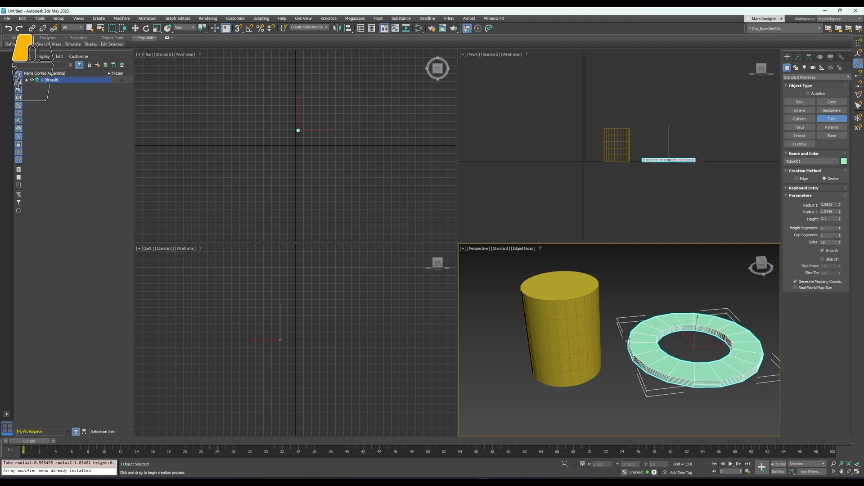
left_click(635, 301)
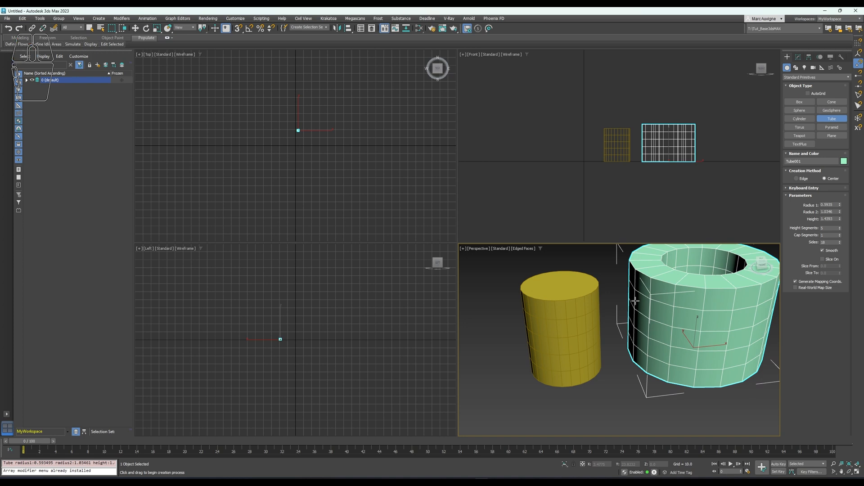
Toggle the tube's slicing and smoothing off and on, then set 4 cap segments and 22 sides
middle_click_drag(647, 314, 615, 338)
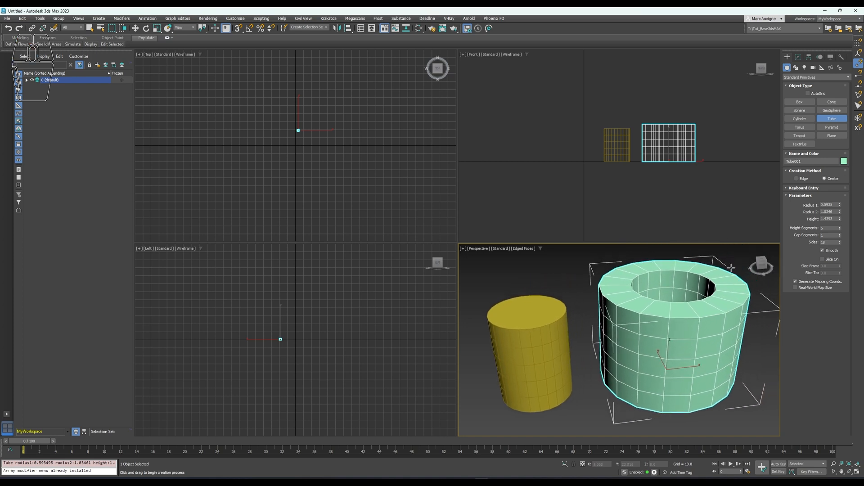
left_click(830, 259)
left_click(830, 260)
left_click(832, 251)
left_click(832, 252)
left_click(839, 234)
left_click(839, 233)
left_click(839, 234)
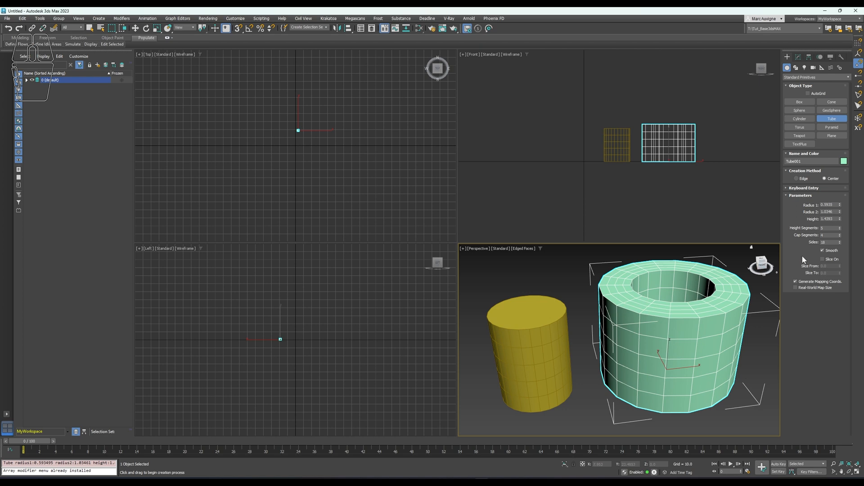
mouse_move(840, 243)
left_mouse_down()
mouse_move(839, 251)
mouse_move(839, 241)
left_mouse_up()
Create a thick torus around the tube
left_click(800, 128)
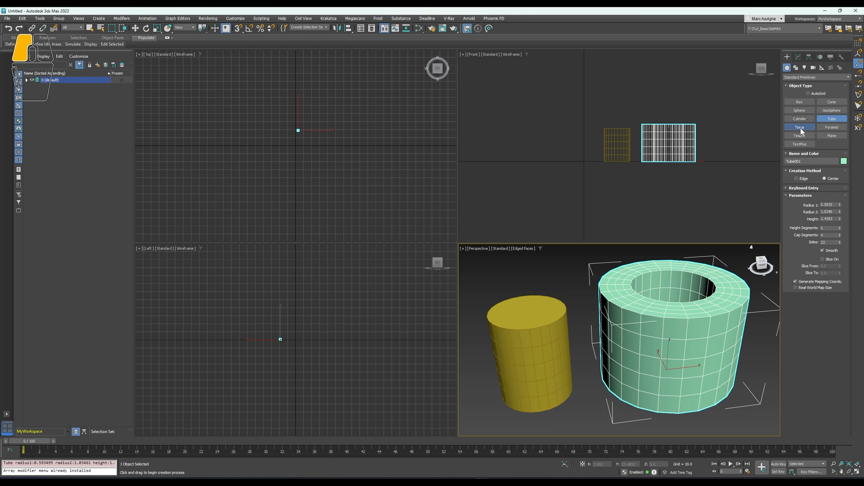
mouse_move(644, 339)
middle_mouse_down()
mouse_move(504, 336)
mouse_move(471, 344)
middle_mouse_up()
left_click_drag(688, 363, 645, 212)
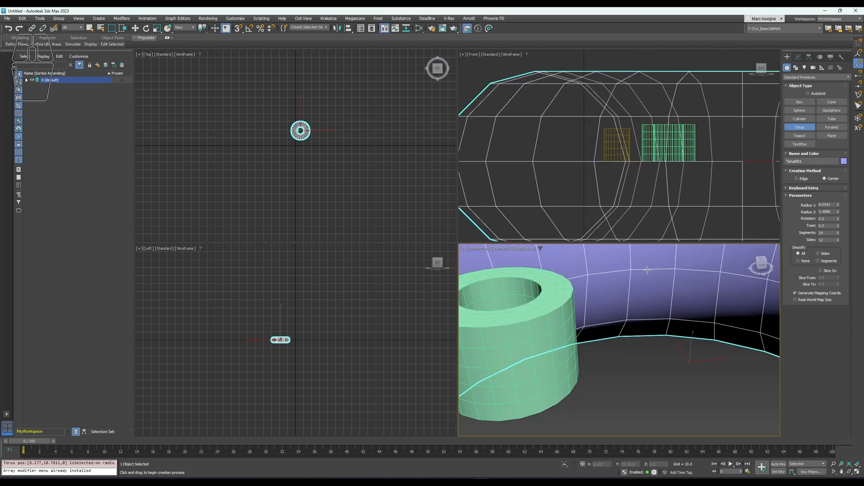
left_click(640, 312)
scroll(640, 313, "down", 8)
left_click(640, 312)
middle_click_drag(639, 299, 634, 315)
Create a second, thinner torus beside the first with radii of about 9.2 and 1.79
left_click_drag(762, 261, 758, 291)
middle_click_drag(763, 307, 668, 322)
left_click_drag(691, 354, 671, 323)
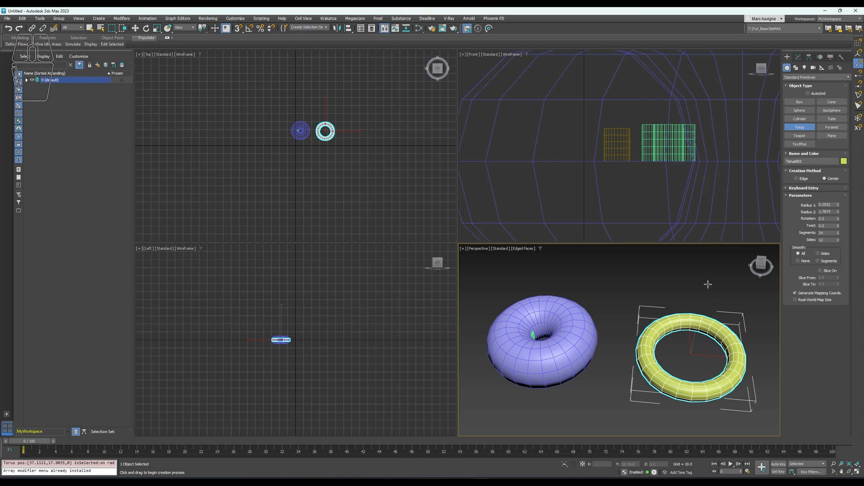
scroll(708, 285, "up", 5)
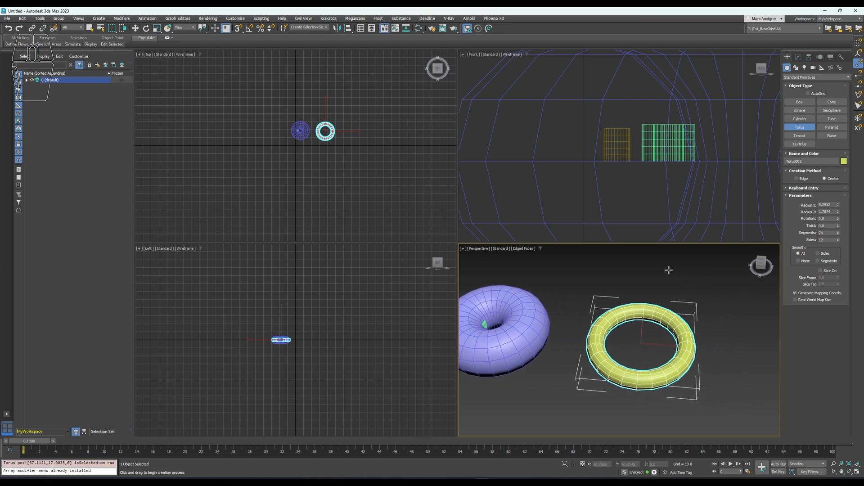
Isolate the thinner torus, slightly reduce its Radius 1 and set its Radius 2 to about 2.2
right_click(673, 309)
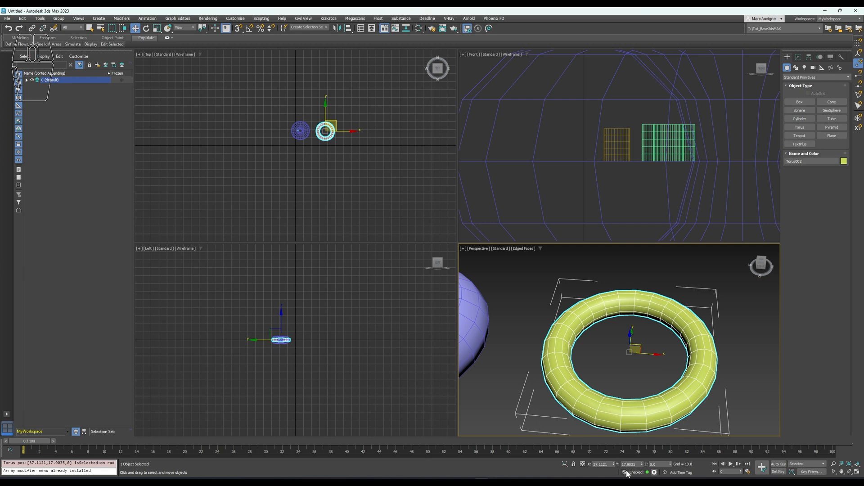
left_click(565, 465)
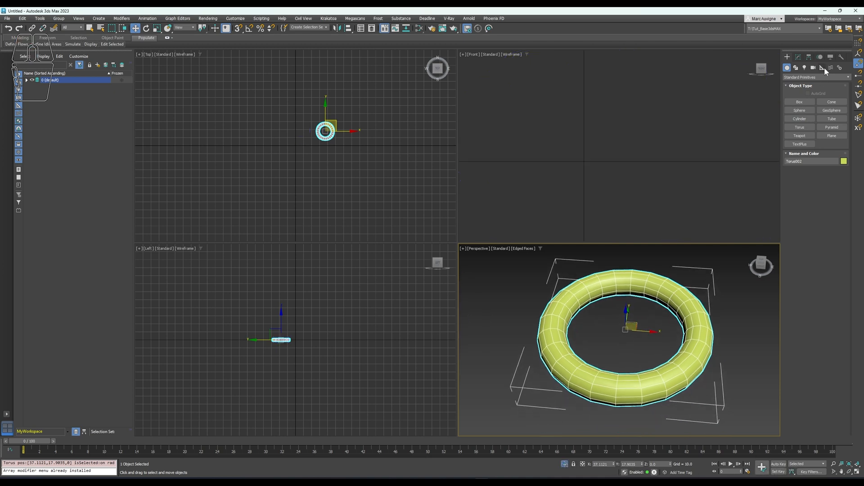
left_click(799, 57)
left_click_drag(839, 159, 839, 161)
left_click_drag(839, 165, 839, 163)
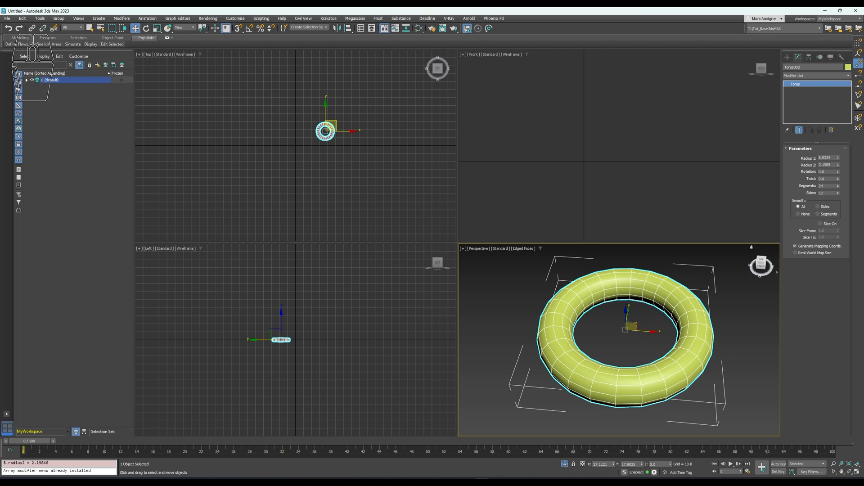
Set the torus's rotation to 225 and its twist to 139
left_click_drag(839, 175, 819, 24)
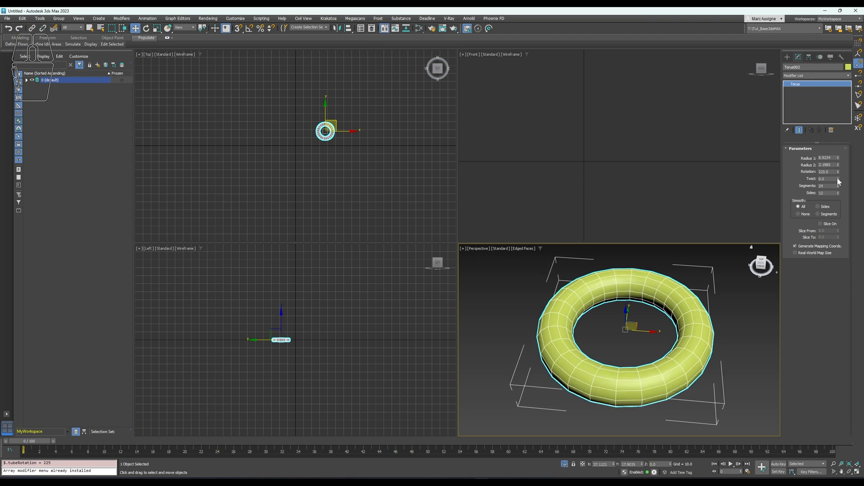
left_click_drag(839, 180, 830, 86)
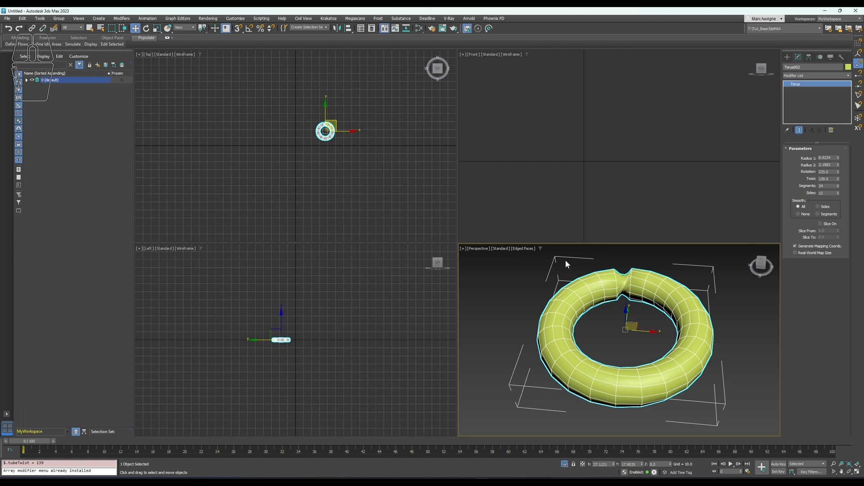
Turn off edged faces in the perspective view and reset the torus's twist to 0
left_click(531, 253)
left_click(543, 328)
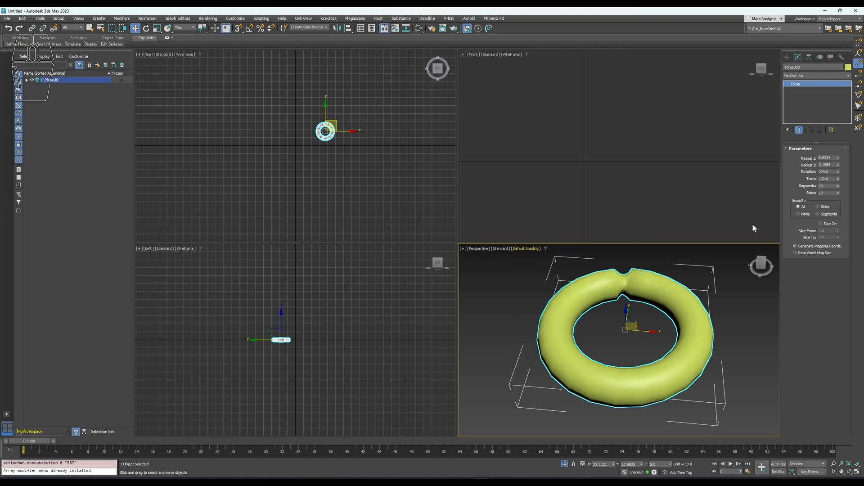
right_click(838, 180)
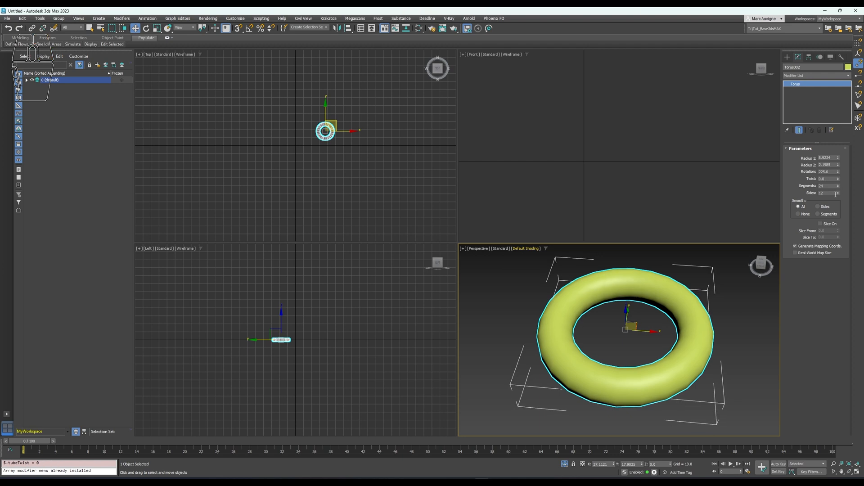
Try Sides and None smoothing on the torus, choose Segments smoothing, and toggle slicing on and off
left_click(816, 206)
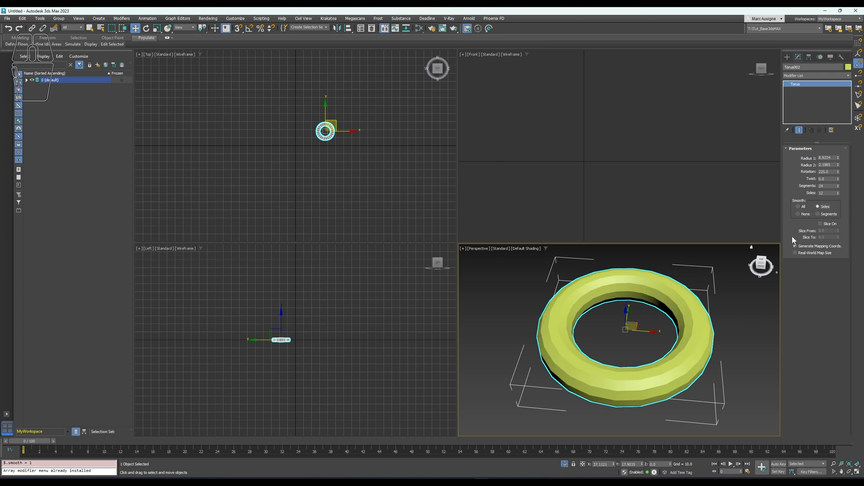
left_click(805, 215)
left_click(825, 214)
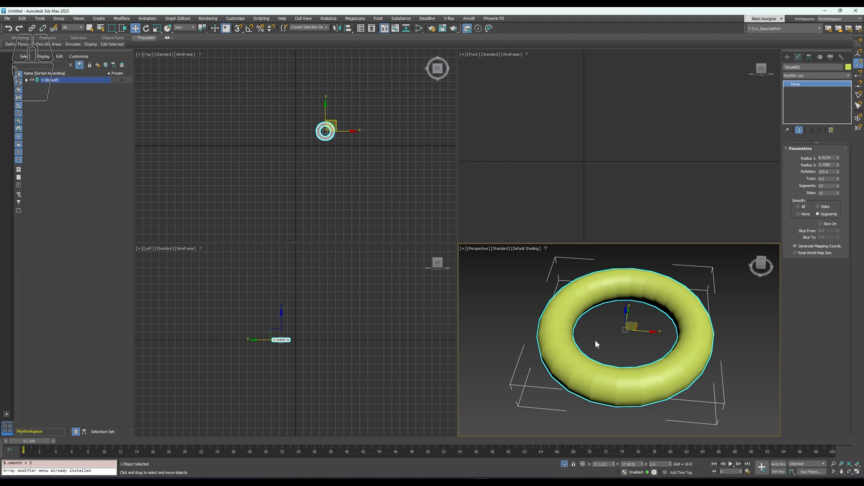
left_click(821, 224)
left_click(821, 224)
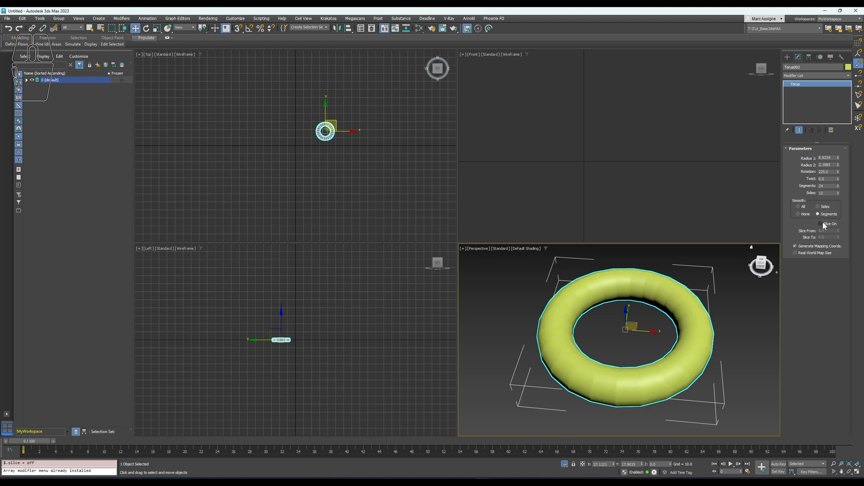
Create a pyramid beside the torus about 4.57 wide, 8.62 deep and 7.24 high, and adjust its width segments
left_click(788, 57)
middle_click_drag(704, 275, 505, 279)
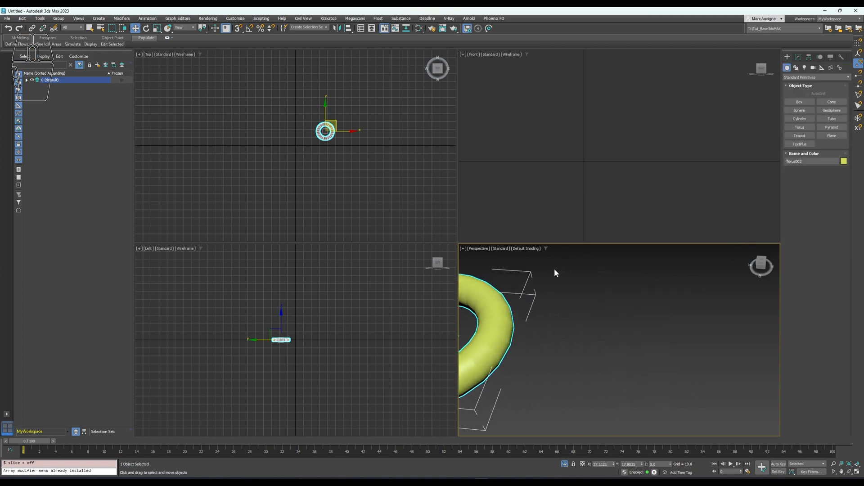
left_click(832, 127)
left_click_drag(642, 319, 602, 363)
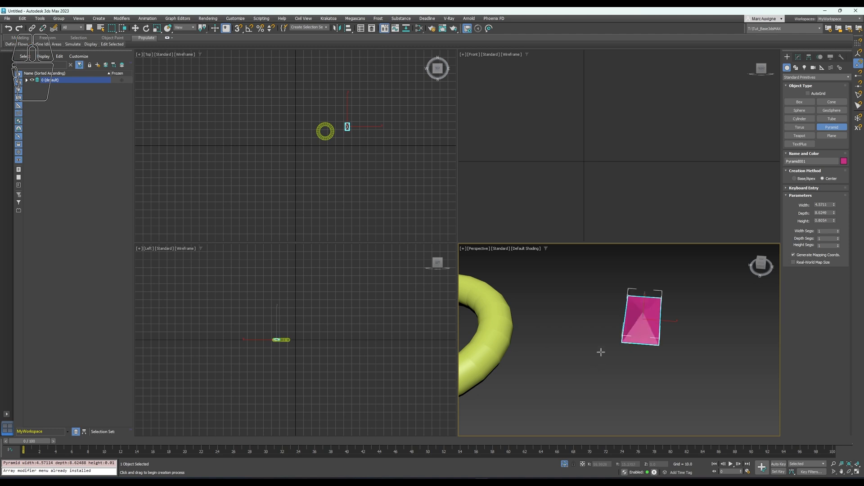
left_click(603, 313)
middle_click_drag(746, 299, 692, 319)
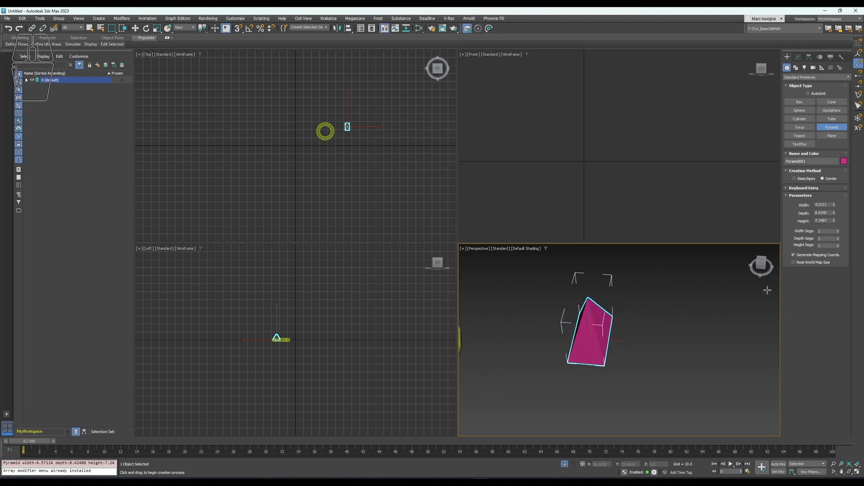
left_click_drag(837, 232, 838, 228)
Create a teapot beside the pyramid with a radius of about 5.4
left_click(800, 135)
middle_click_drag(702, 337, 611, 343)
left_click_drag(655, 352, 651, 320)
middle_click_drag(651, 327, 626, 336)
left_click_drag(834, 207, 834, 206)
left_click_drag(761, 266, 767, 262)
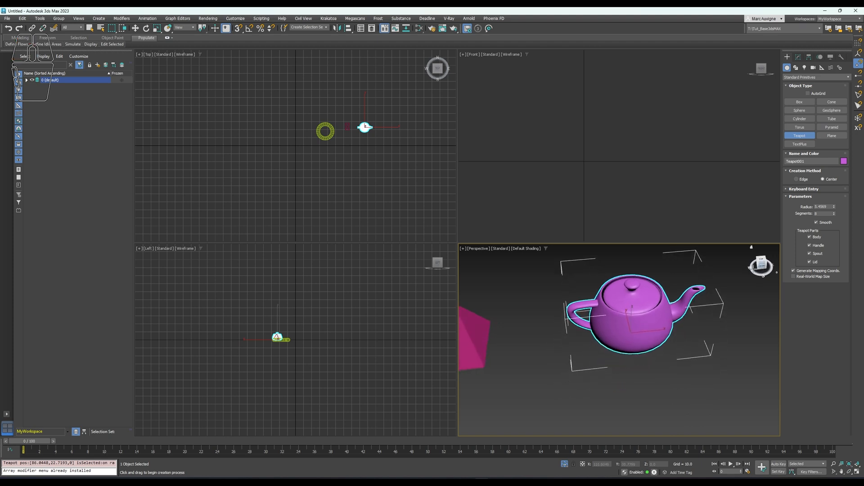
Show edged faces in the perspective view and set the teapot's segments to 5 with smoothing on
left_click(525, 249)
left_click(539, 323)
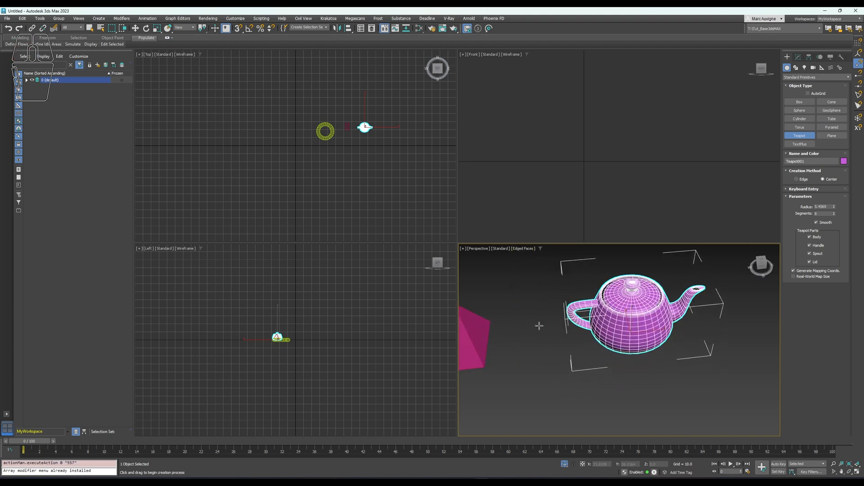
scroll(668, 306, "up", 5)
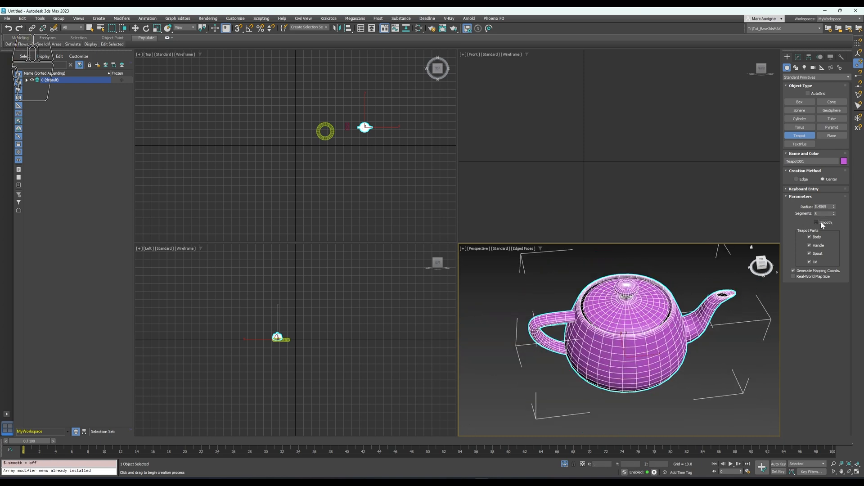
left_click_drag(833, 214, 833, 223)
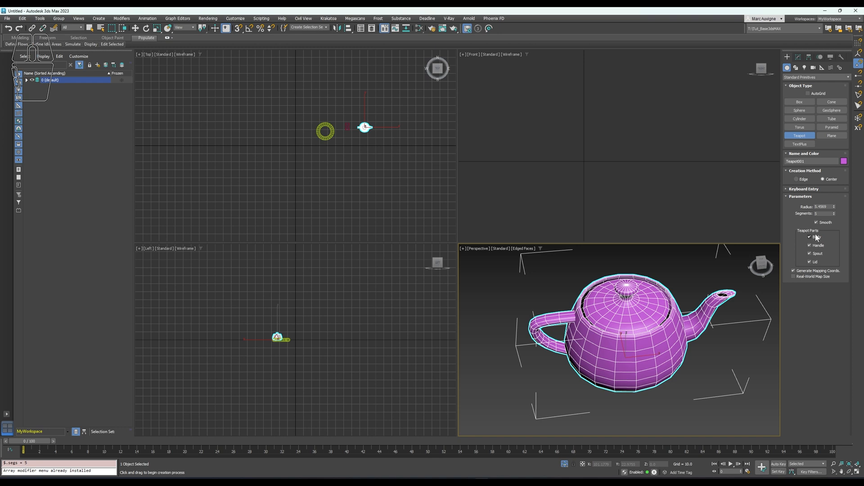
Toggle the teapot's body off and on, then turn off its handle, spout and lid so only the body remains
left_click(798, 57)
left_click(810, 189)
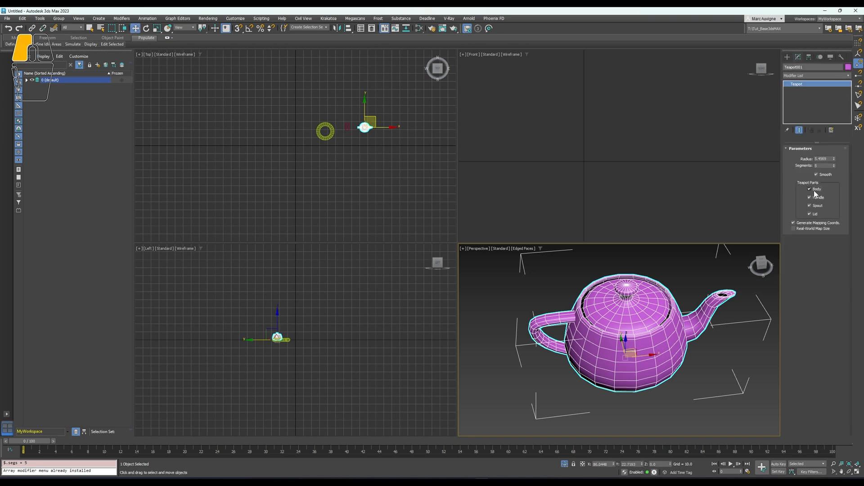
left_click(817, 189)
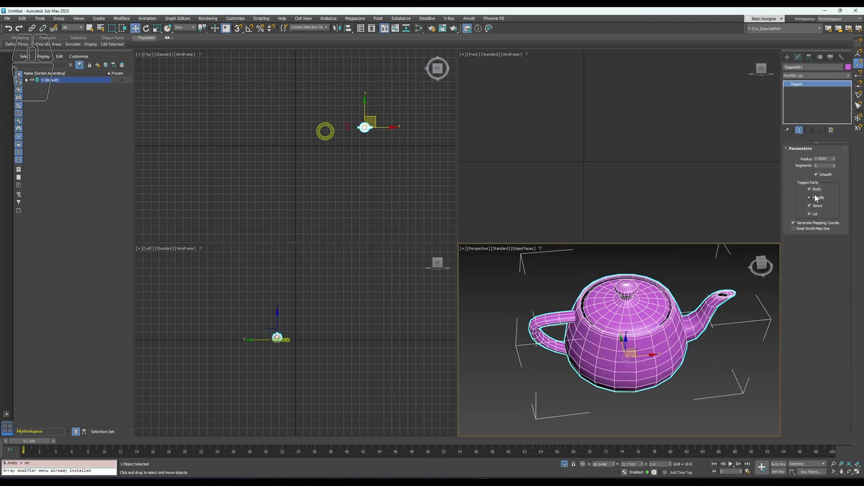
left_click(812, 197)
left_click(811, 206)
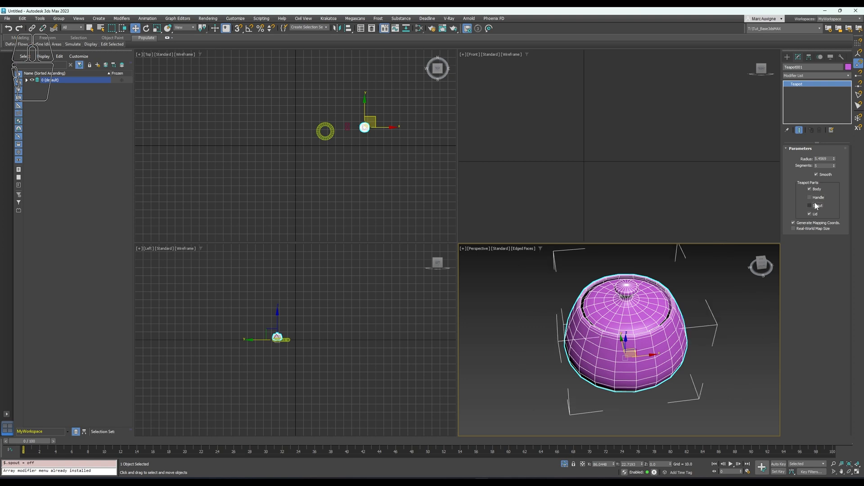
left_click(809, 213)
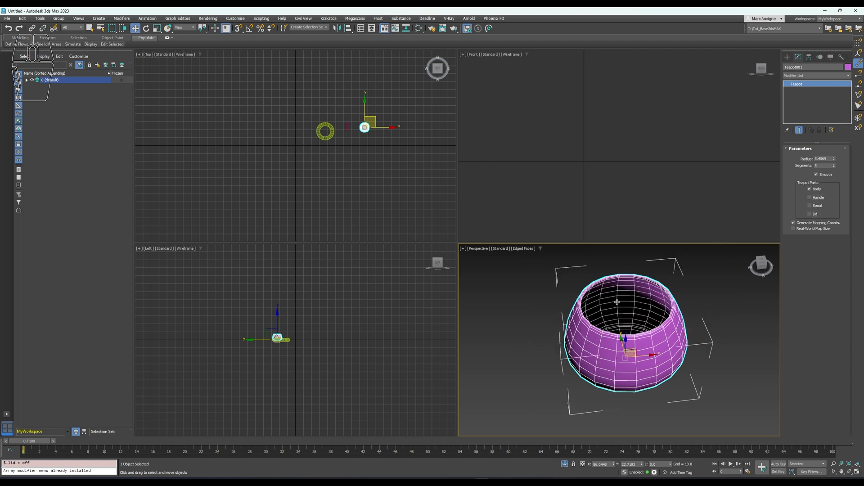
left_click_drag(762, 272, 764, 267)
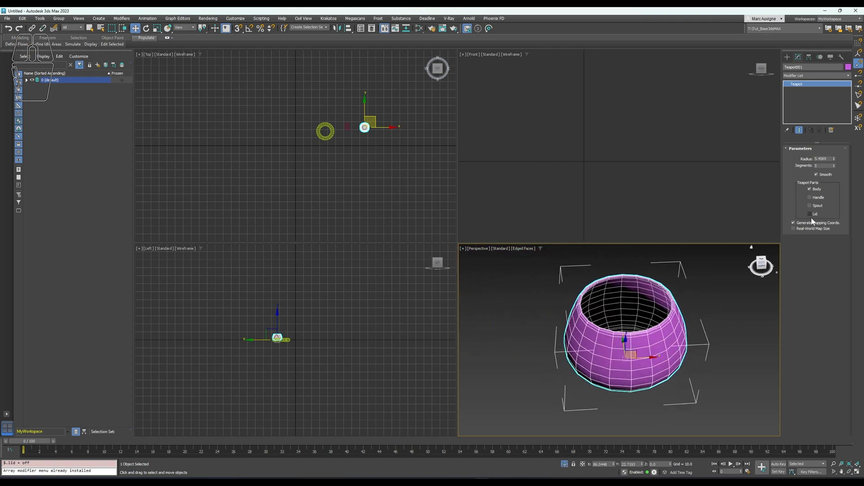
Create a plane covering the perspective view's grid, about 139.7 long and 137.2 wide
left_click(787, 57)
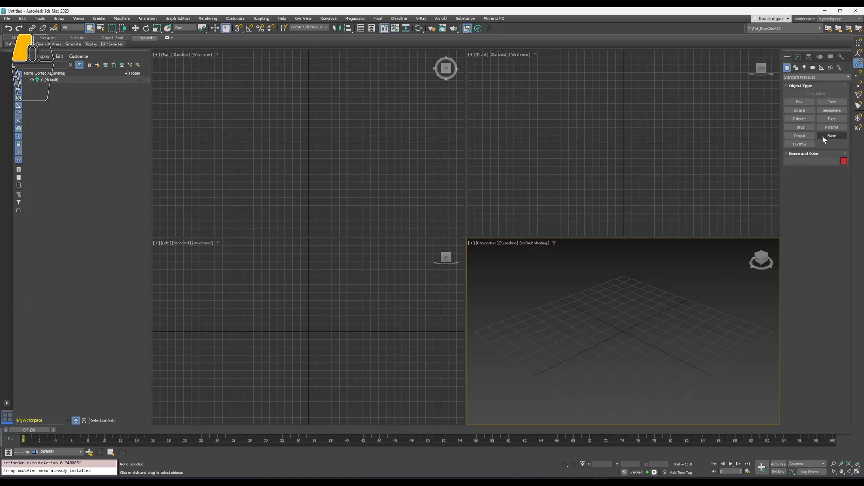
left_click(830, 135)
left_click_drag(475, 330, 771, 333)
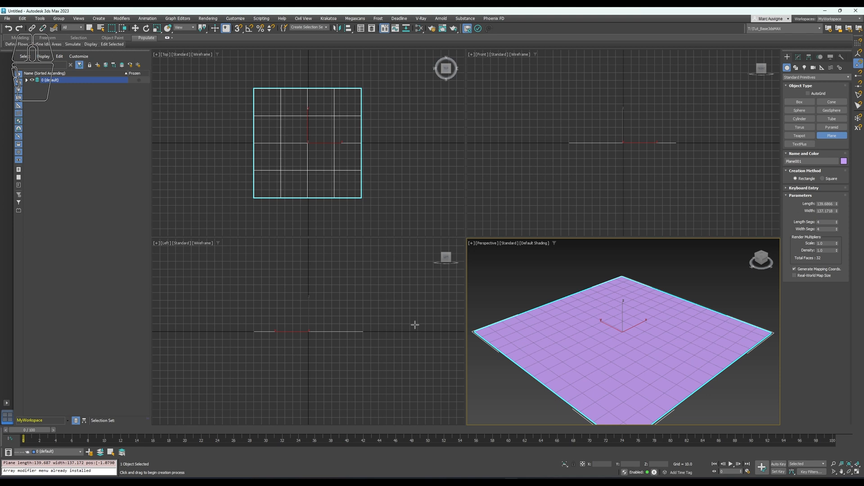
Finish creating the plane, hide the perspective view's grid and show edged faces there
right_click(492, 297)
key("g")
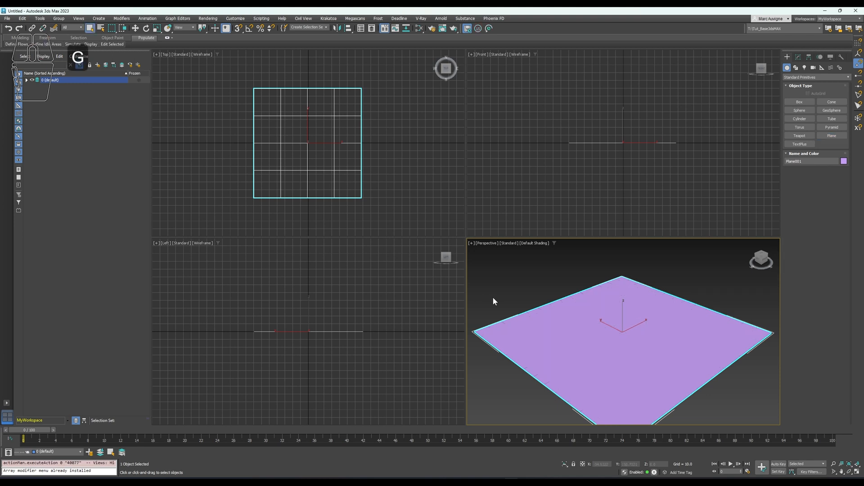
left_click(531, 243)
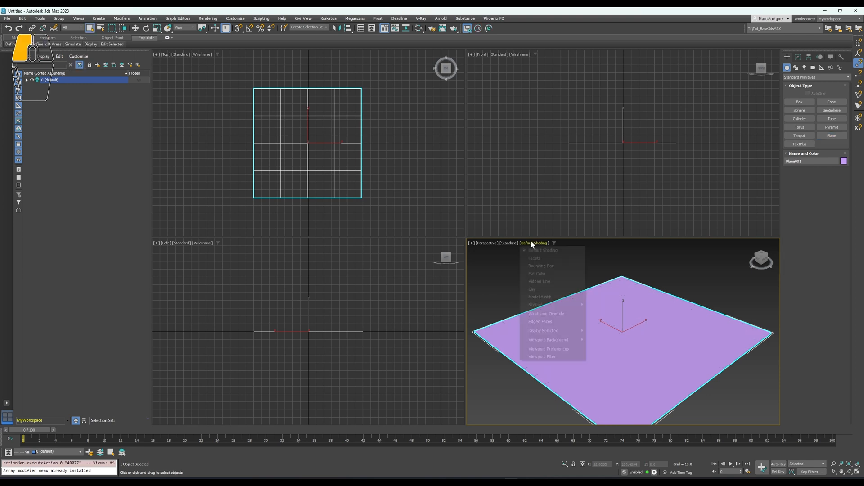
left_click(550, 318)
Set the plane's length segments and width segments to 2
left_click(799, 57)
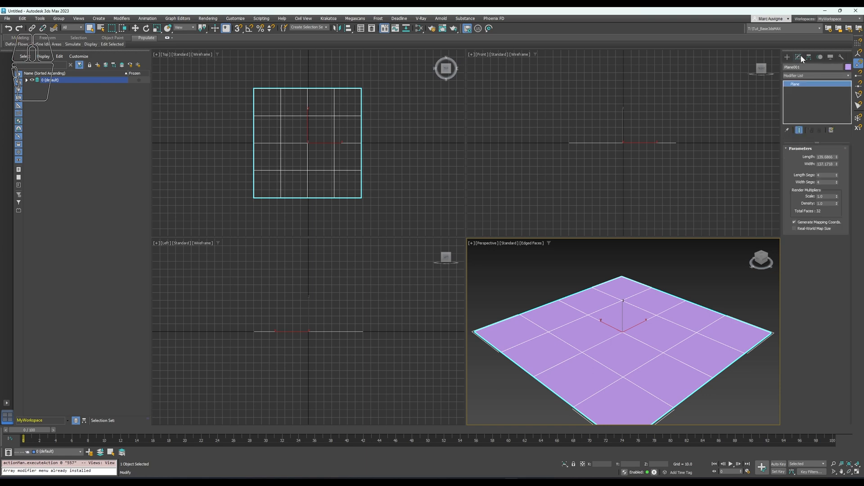
double_click(820, 177)
type("2")
key("Return")
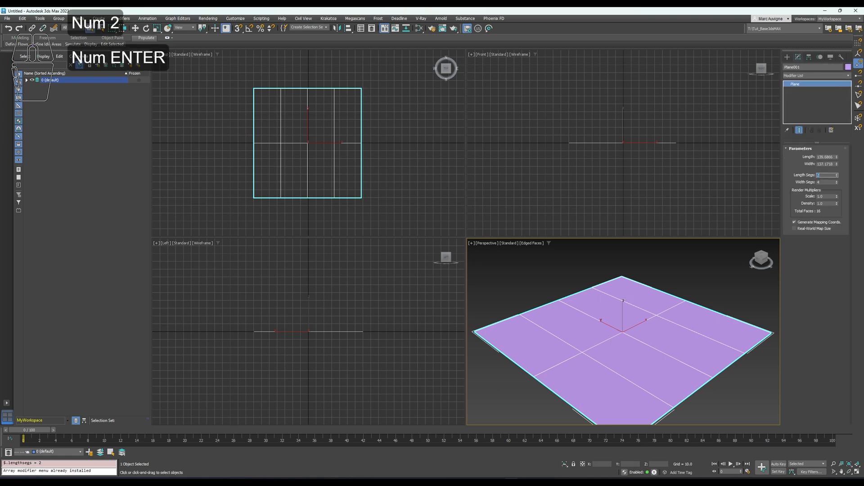
double_click(820, 182)
type("2")
key("Return")
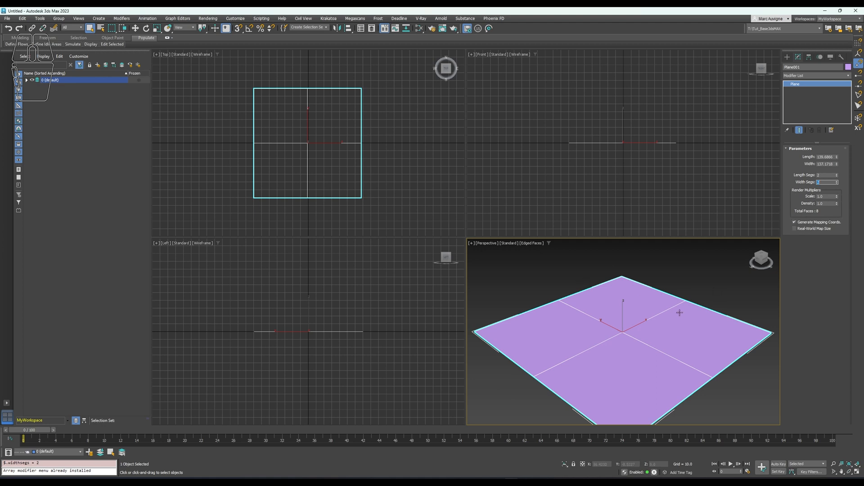
Show the safe frames in the perspective view and view the plane from a lower angle
middle_click_drag(656, 318, 584, 297, "alt")
left_click(480, 244)
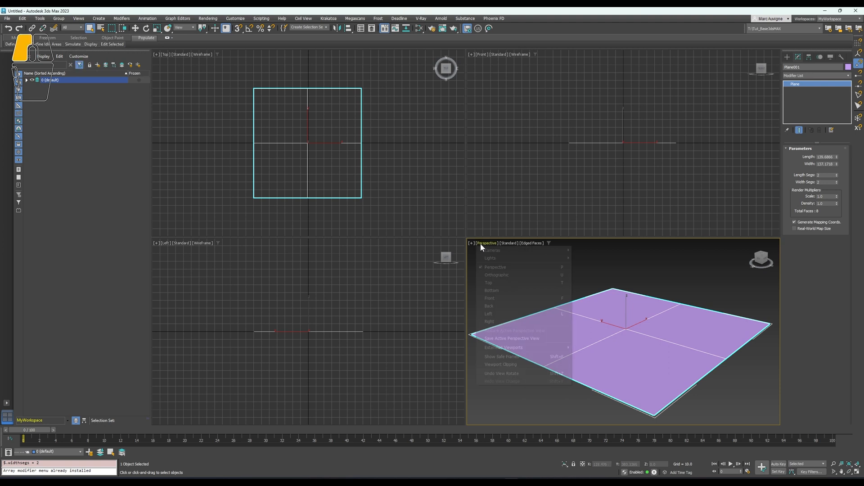
left_click(504, 356)
middle_click_drag(601, 327, 617, 314, "alt")
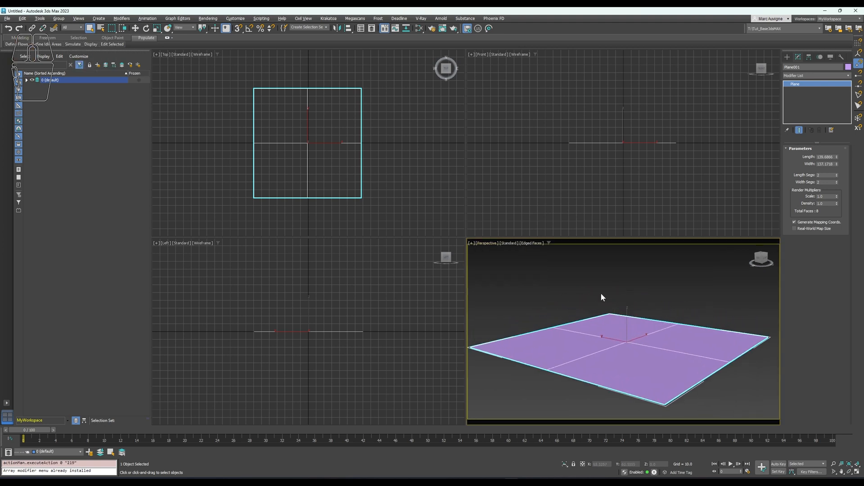
Set the renderer to Scanline Renderer and make a test render of the perspective view
key("F10")
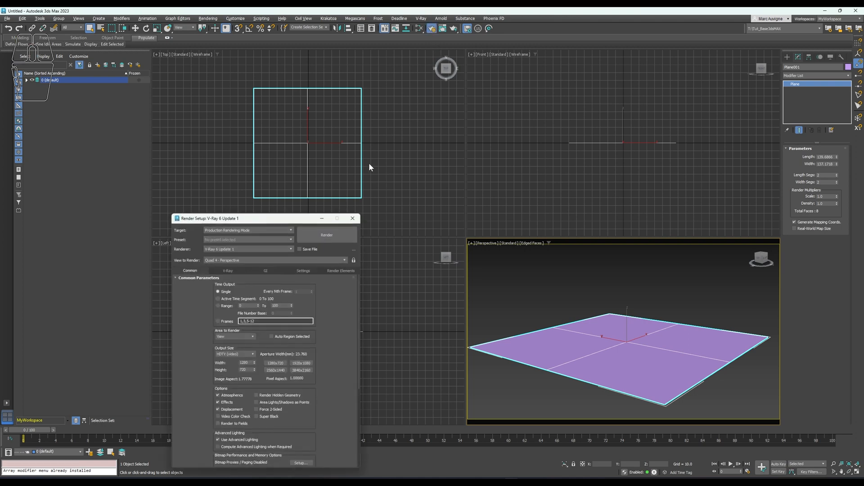
left_click(238, 249)
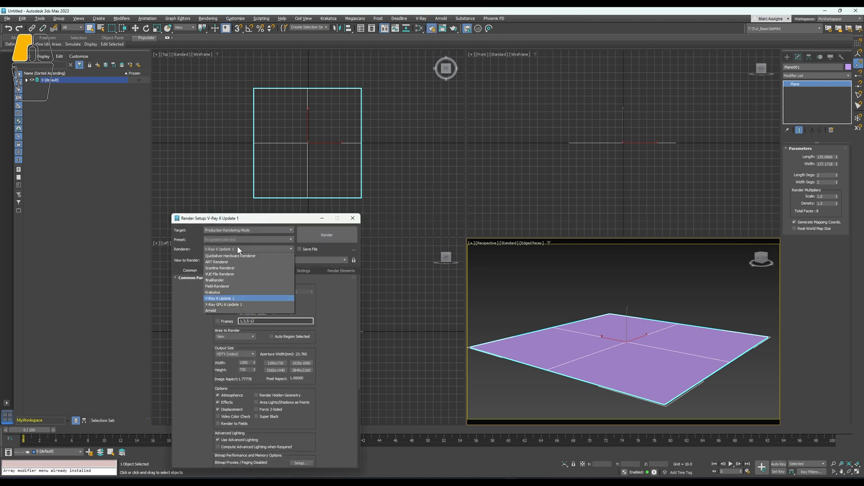
left_click(229, 268)
left_click(327, 235)
left_click(698, 59)
Create a Standard (Legacy) scanline material in the Material Editor and assign it to the plane
left_click(419, 28)
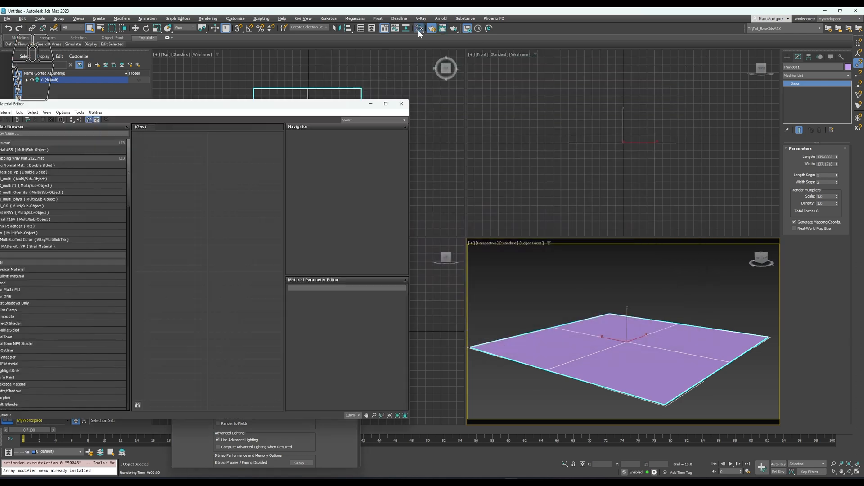
right_click(218, 191)
mouse_move(244, 211)
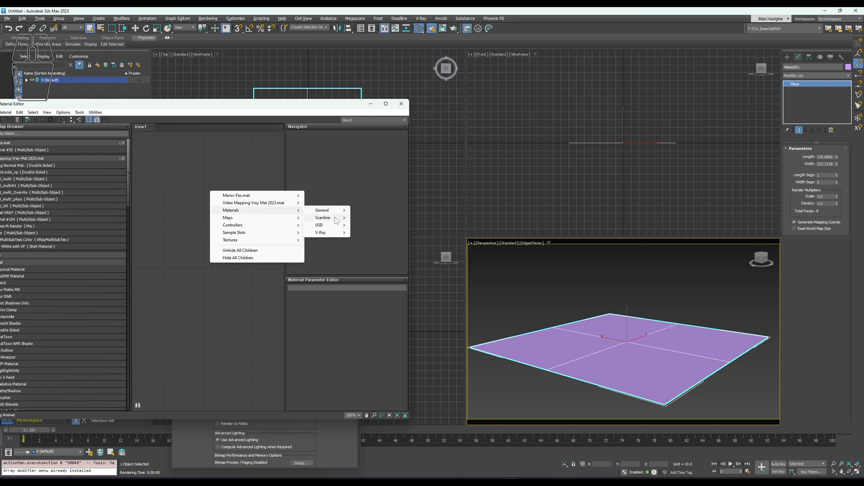
mouse_move(336, 218)
left_click(381, 238)
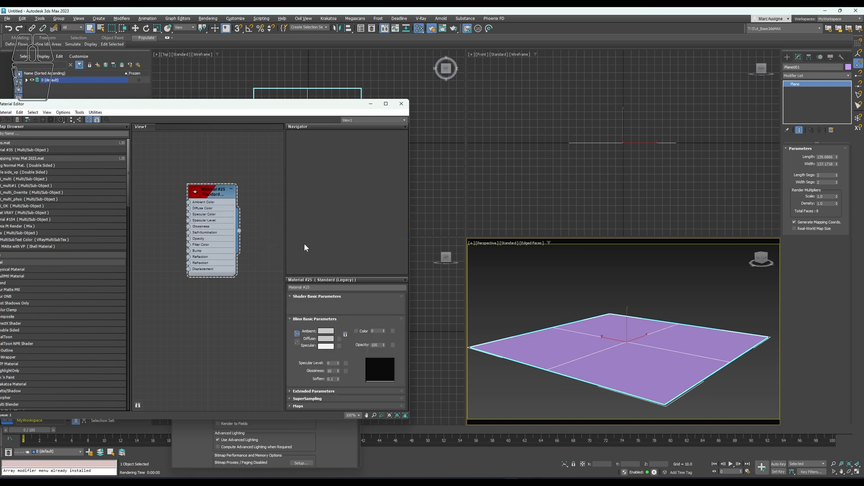
left_click_drag(239, 230, 570, 355)
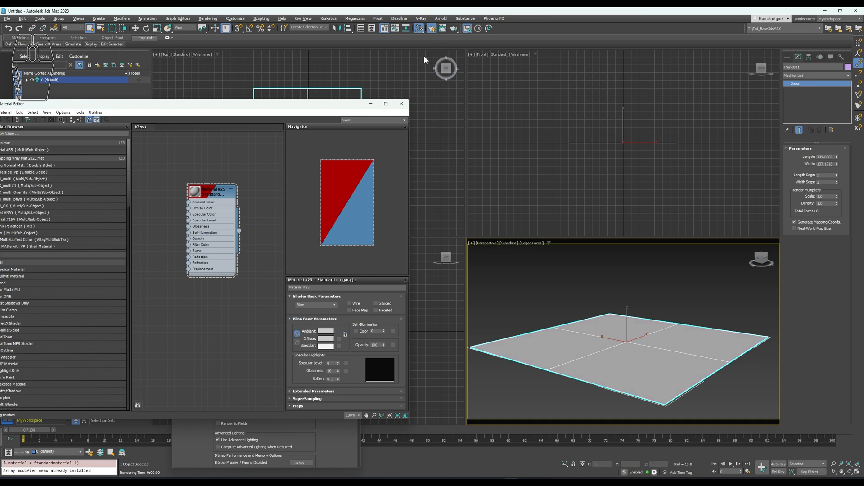
Render the plane, set its render scale multiplier to 2 and render it again, then close the rendered image
left_click(454, 28)
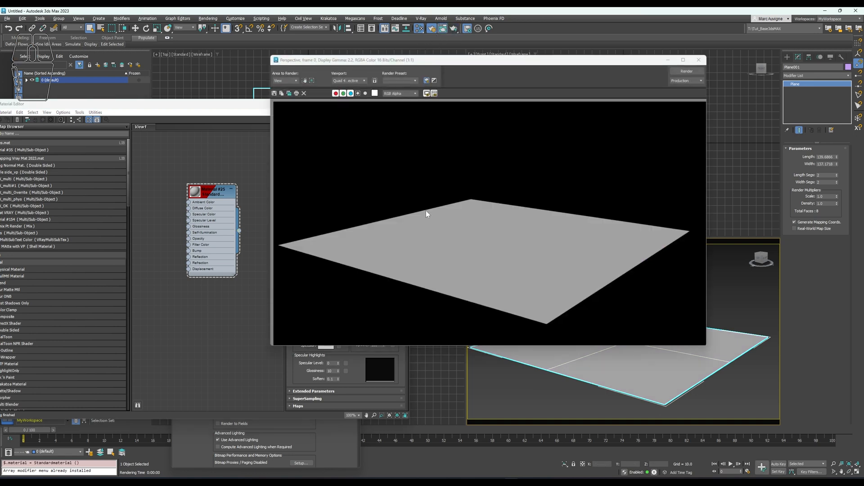
double_click(828, 196)
type("2")
key("KP_Enter")
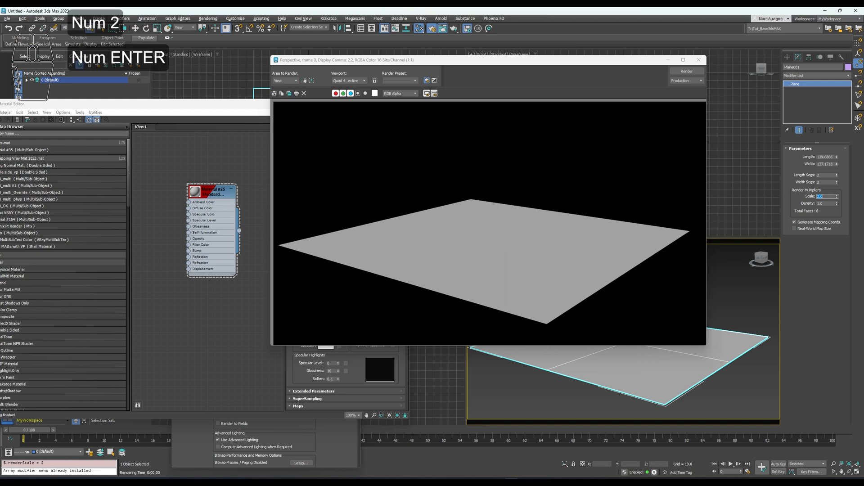
left_click(683, 71)
left_click(701, 61)
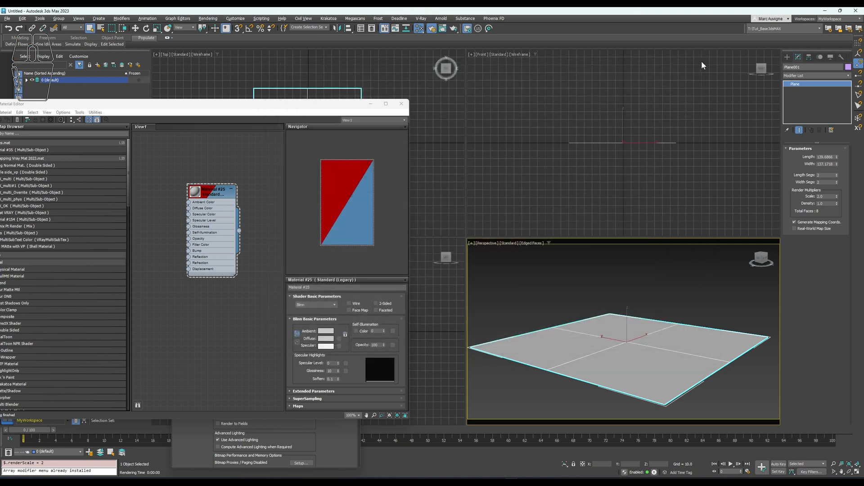
Turn on Wire in the shader parameters of the plane's material
left_click(213, 194)
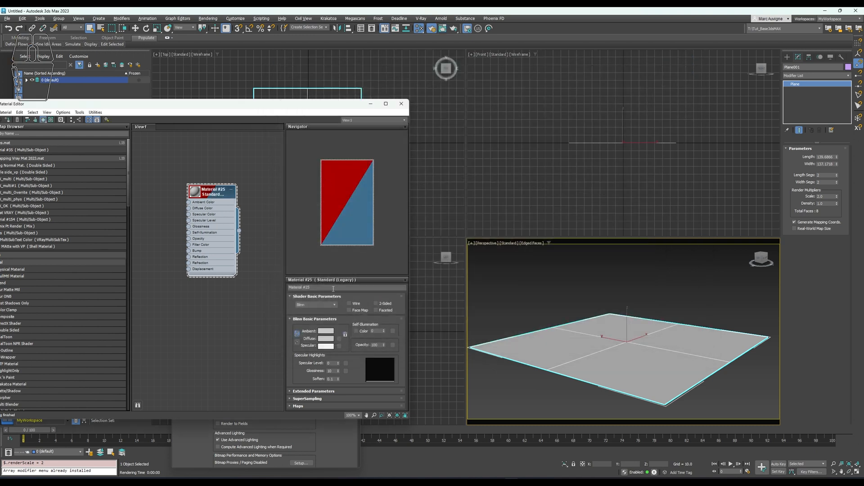
left_click(355, 305)
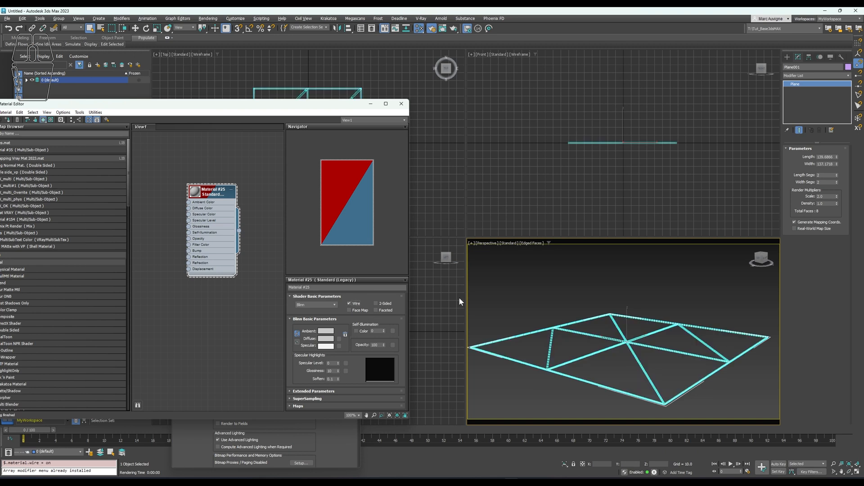
Try the plane with 1 length segment, then restore its length segments to 2
left_click(826, 176)
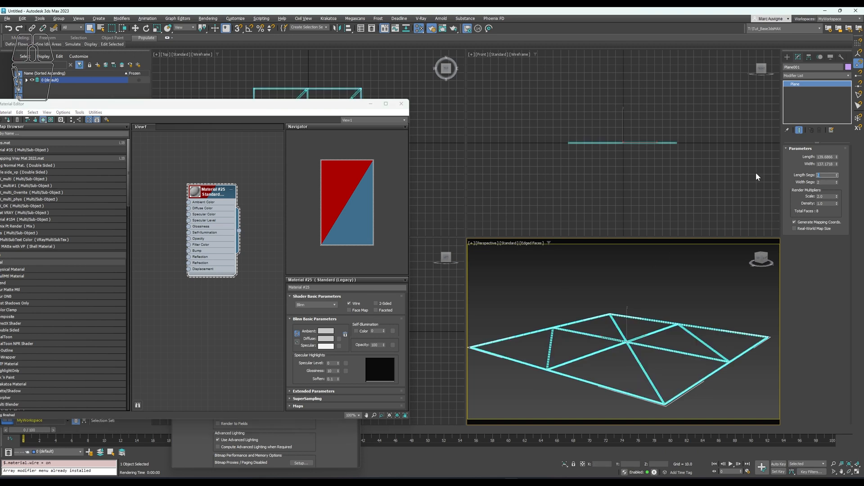
type("1")
key("KP_Enter")
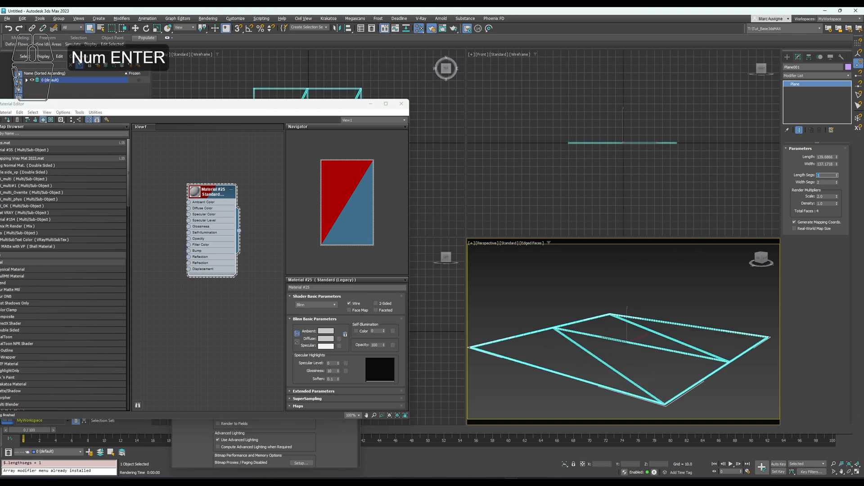
type("2")
key("KP_Enter")
Set the plane's render scale multiplier to 1 and render its wireframe in the perspective view
left_click(828, 197)
key("KP_4")
type("1")
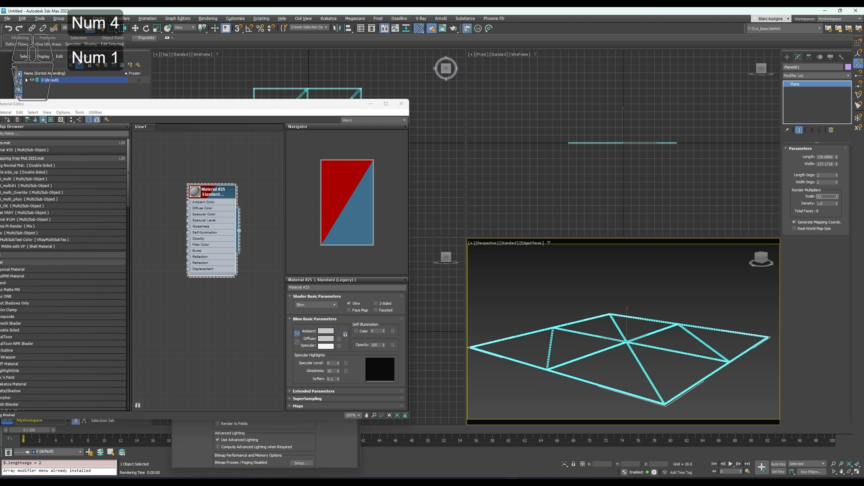
key("KP_Enter")
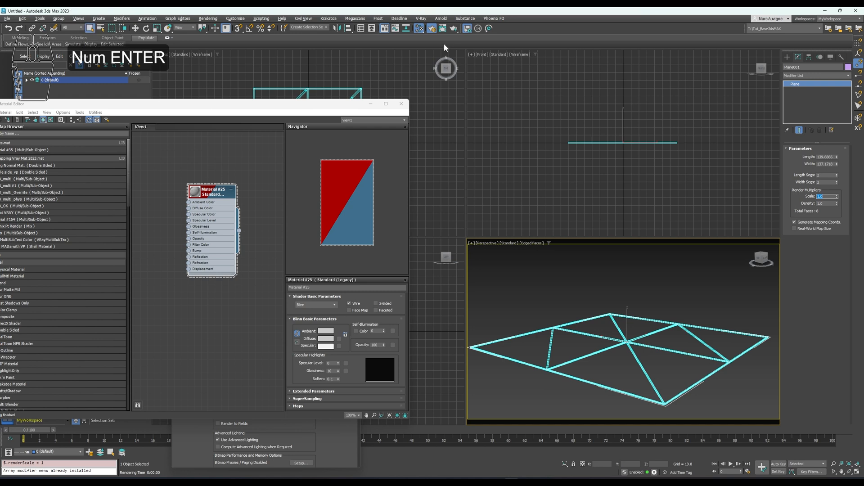
left_click(453, 28)
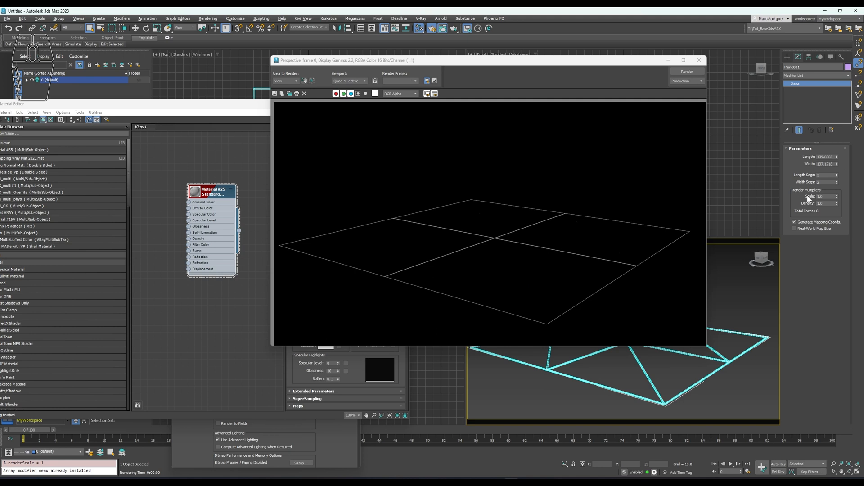
Set the plane's render scale multiplier to 2 and render it, then render again from farther away and close the image
double_click(822, 197)
type("2")
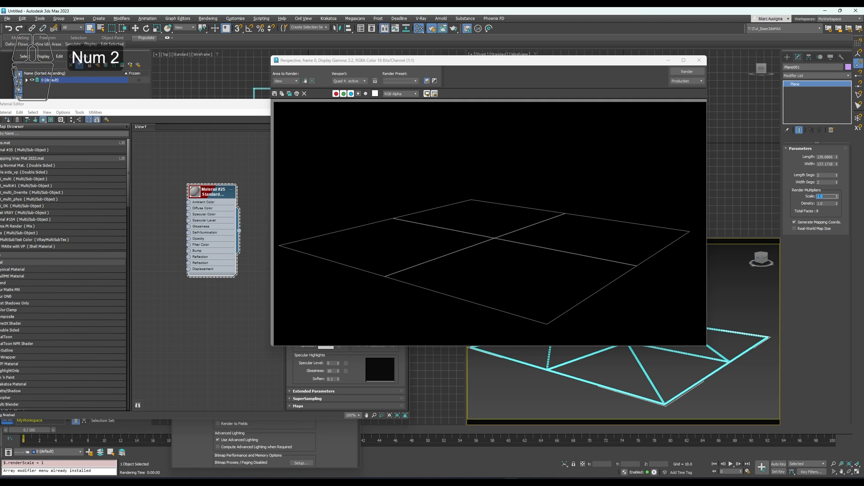
key("KP_Enter")
left_click(697, 72)
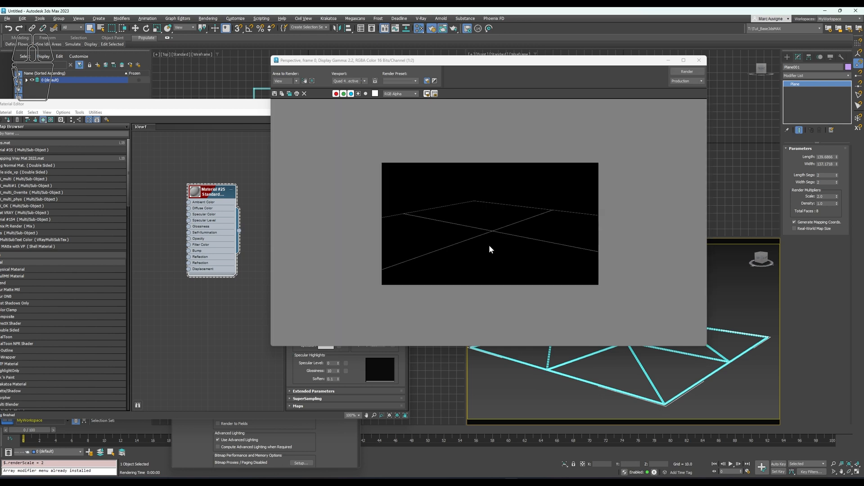
scroll(620, 368, "down", 2)
scroll(619, 367, "down", 2)
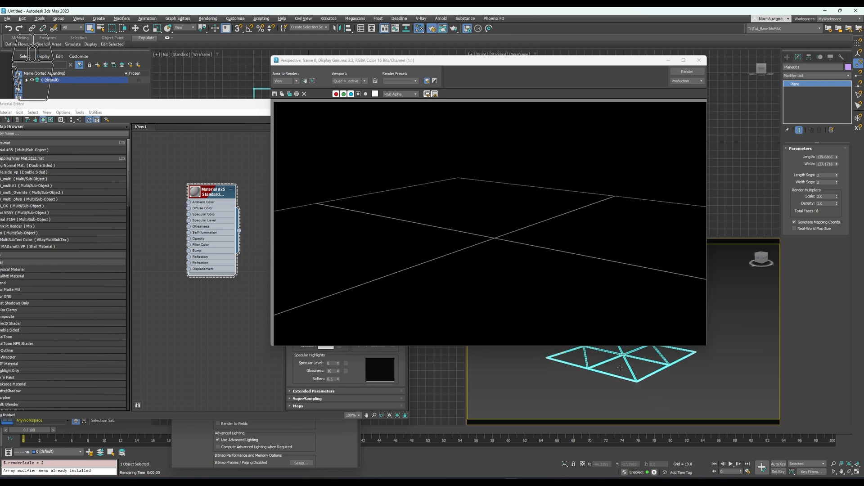
left_click(685, 72)
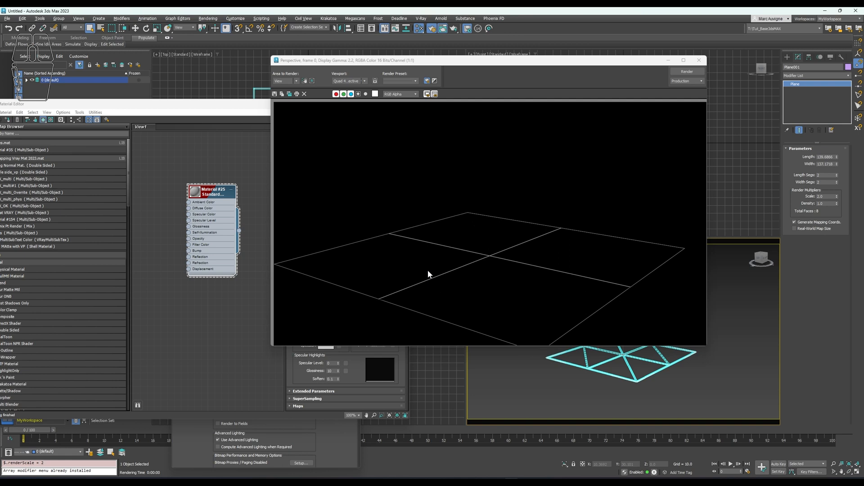
left_click(698, 61)
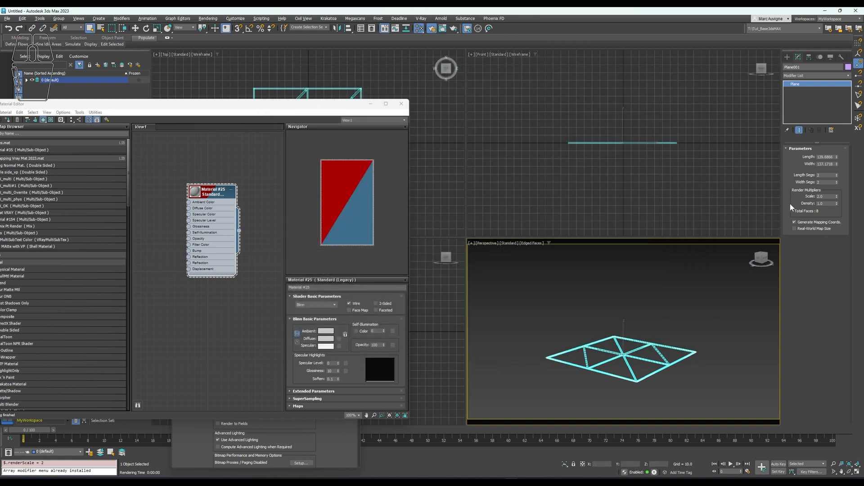
Set the plane's render density multiplier to 2 and render the perspective view
double_click(826, 203)
type("2")
key("Return")
left_click(455, 28)
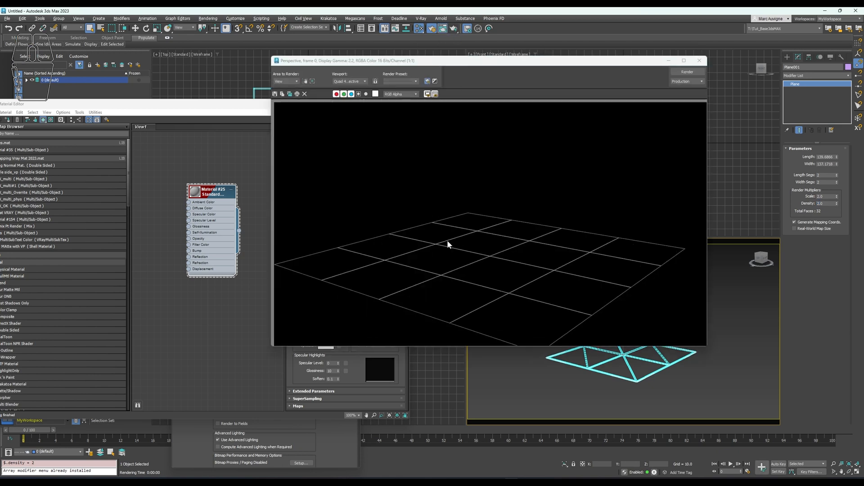
Set the plane's render scale and density multipliers both to 20 and render the perspective view again
double_click(822, 197)
type("20")
key("Return")
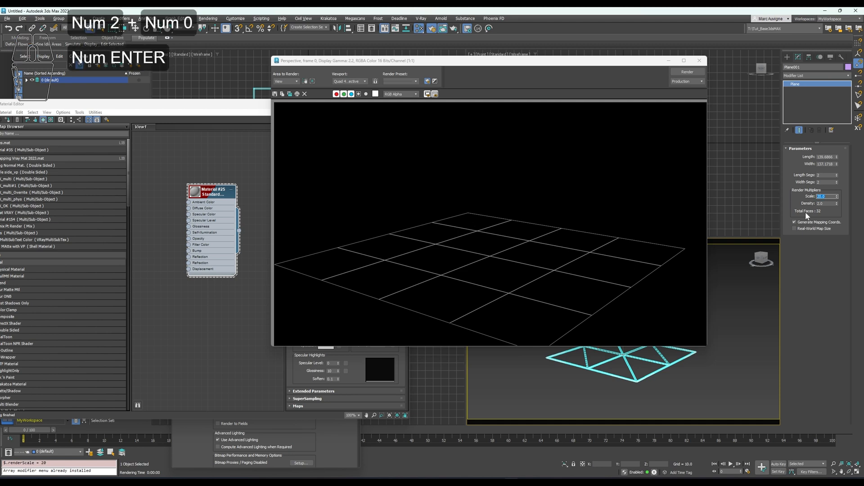
double_click(827, 204)
type("2")
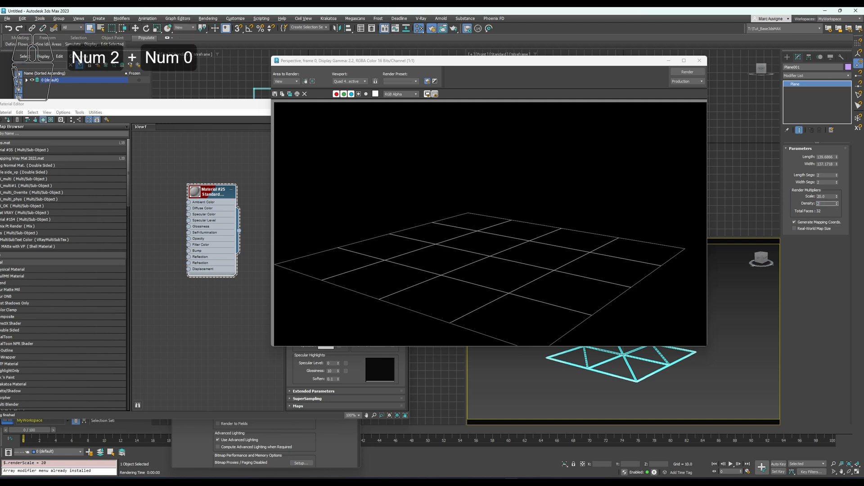
type("0")
key("Return")
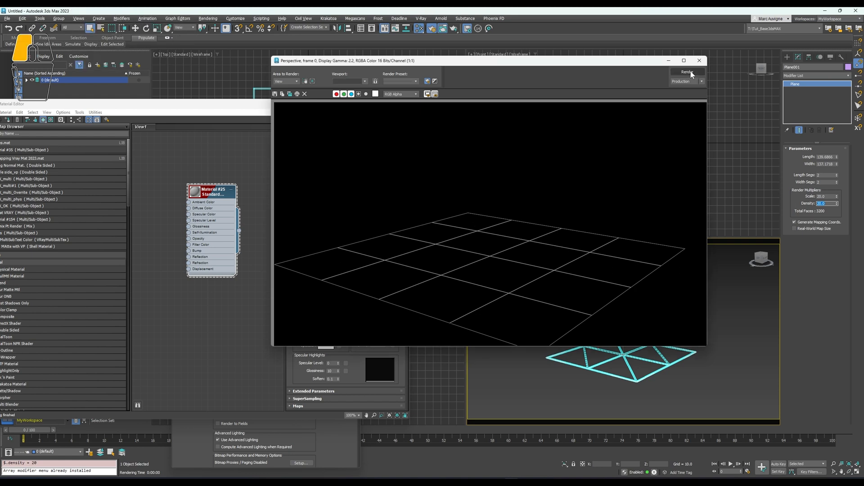
left_click(690, 70)
scroll(566, 173, "down", 1)
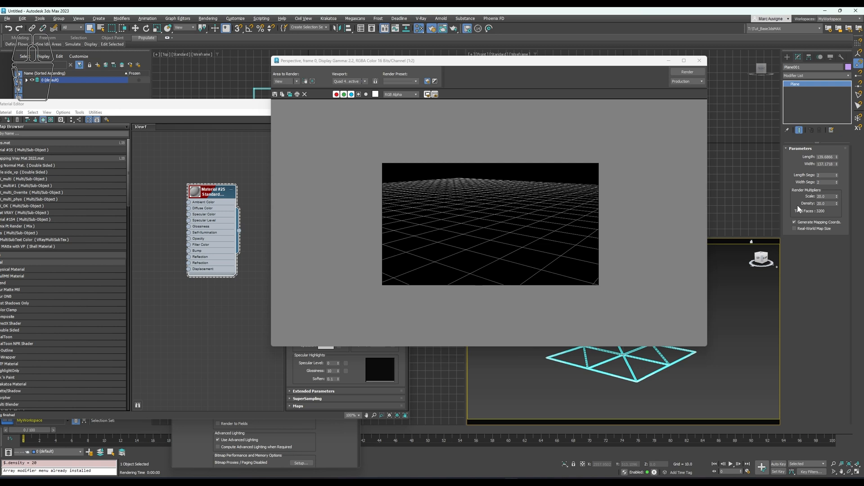
Move the rendered image away from the plane's parameters and set the render scale multiplier to 1
double_click(827, 203)
double_click(828, 196)
left_click_drag(645, 63, 597, 74)
double_click(828, 197)
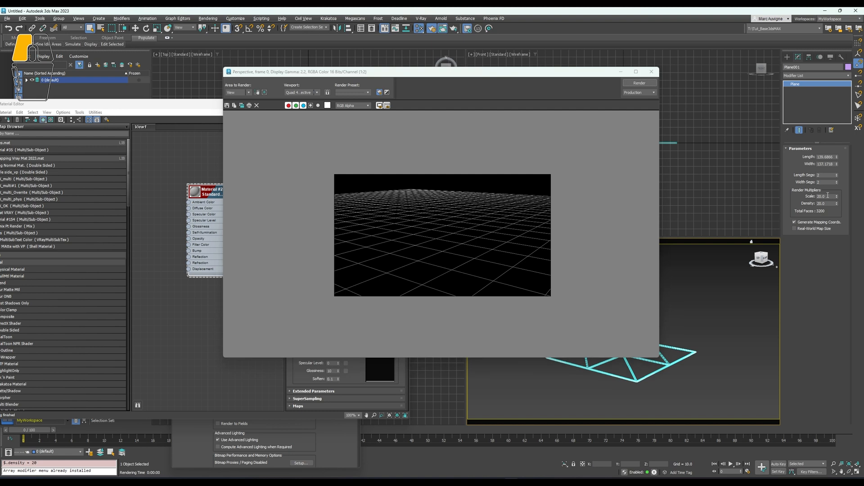
type("1")
key("Return")
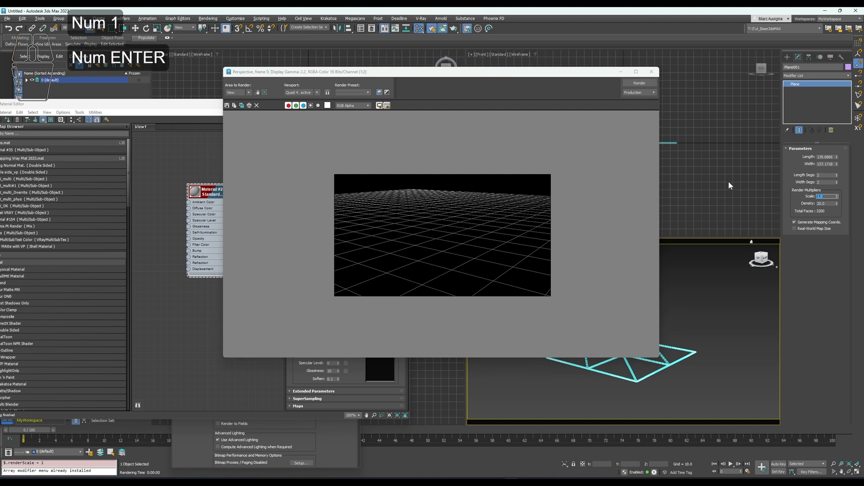
Uncover the perspective view, render the plane from closer up and enlarge the rendered image to inspect its mesh
left_click_drag(551, 69, 430, 64)
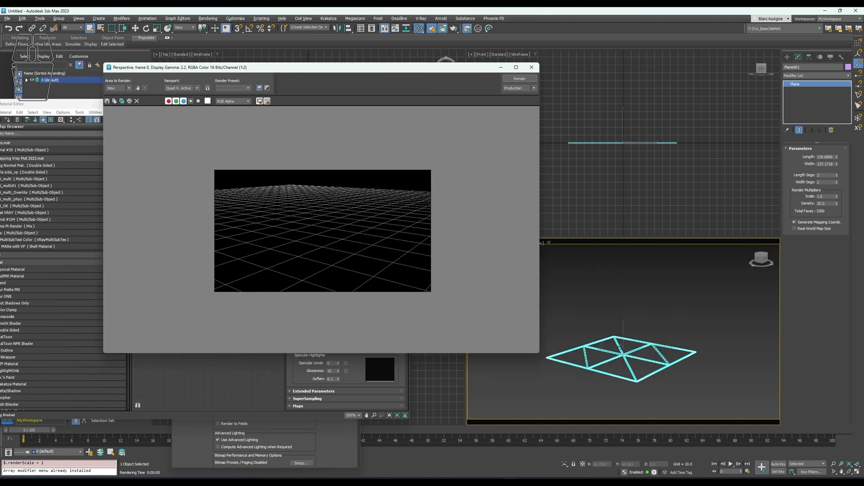
scroll(621, 346, "up", 5)
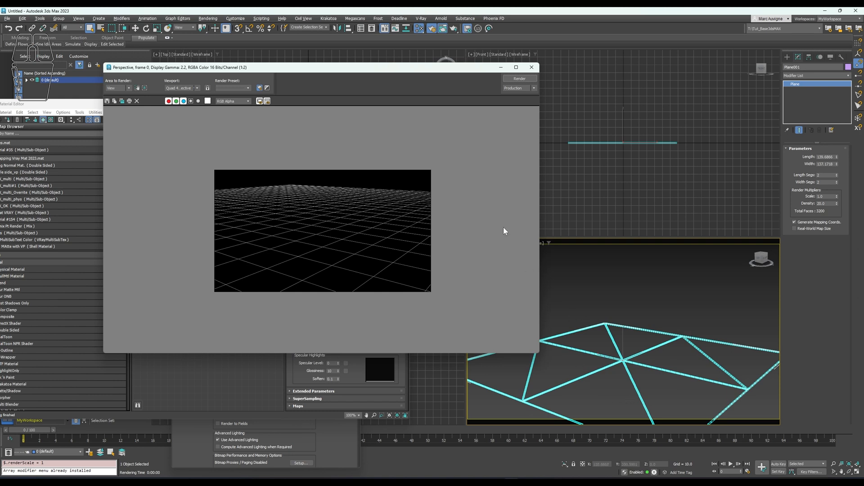
left_click(519, 79)
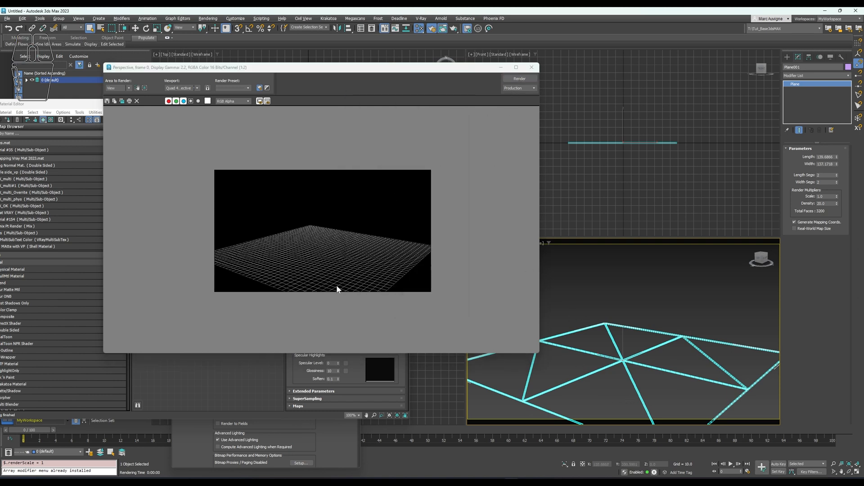
scroll(337, 288, "up", 2)
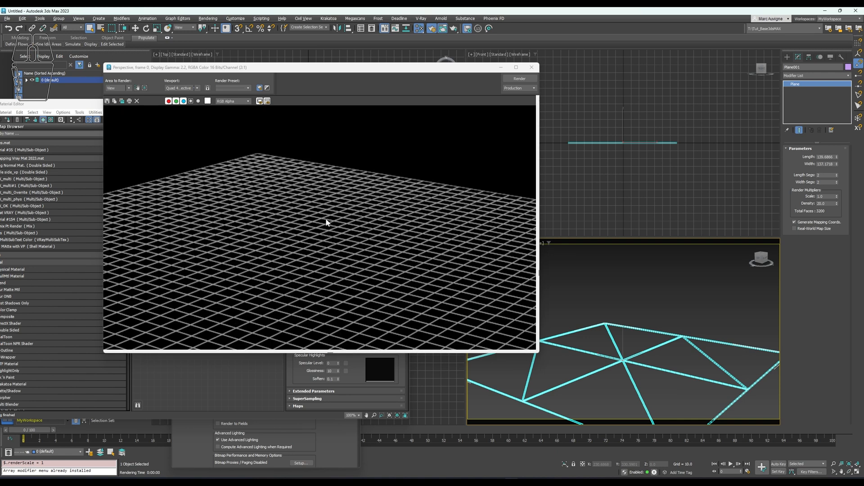
scroll(315, 214, "down", 1)
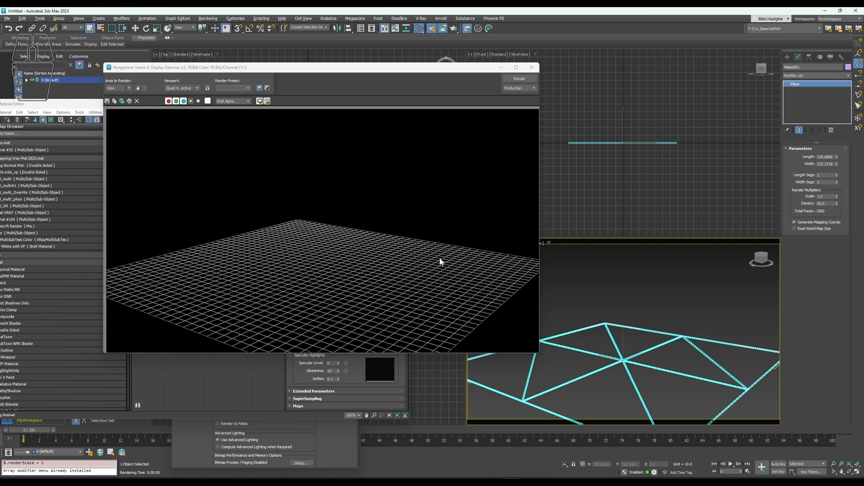
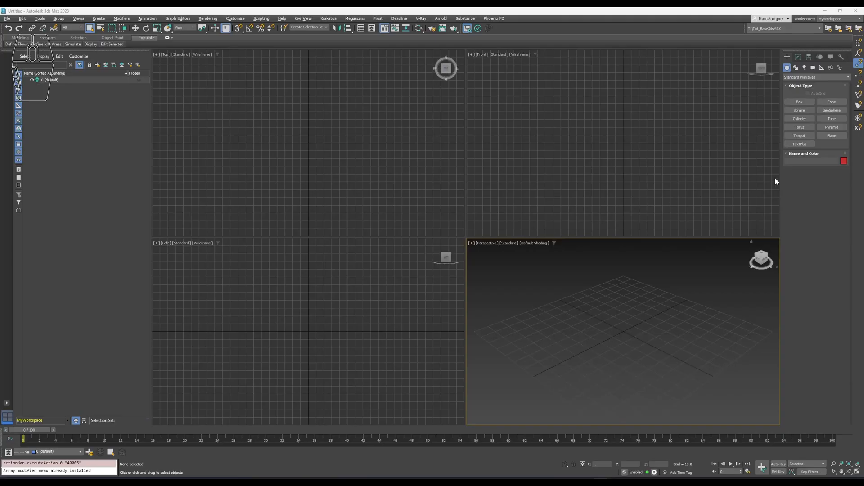
Place a TextPlus object near the centre of the perspective grid and show its parameters for modification
left_click(799, 144)
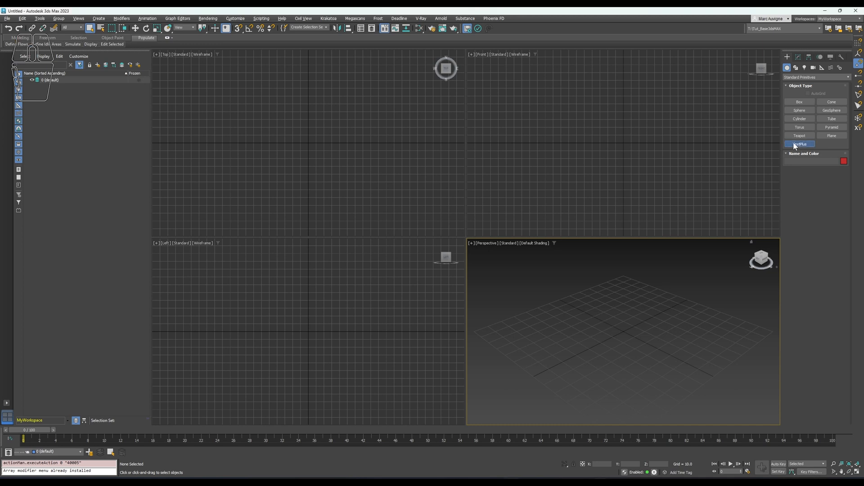
left_click(605, 317)
middle_click_drag(657, 312, 684, 320, "alt")
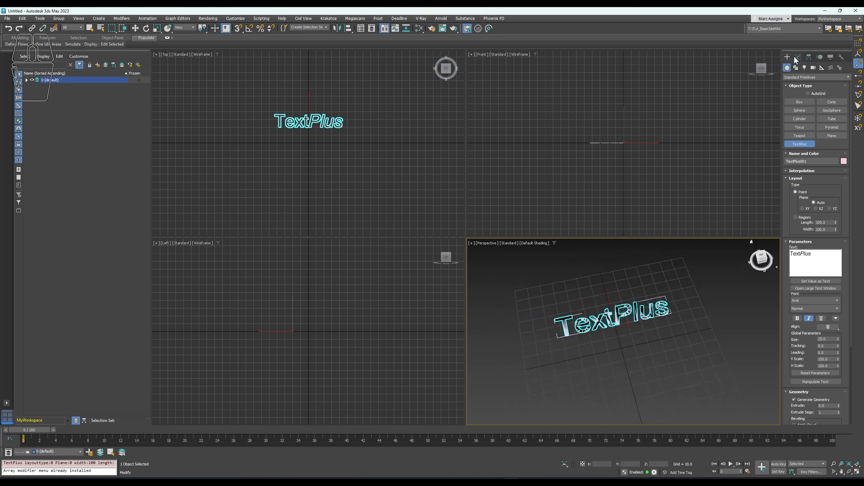
left_click(798, 57)
Look through the available fonts and replace the TextPlus object's default text with "Mon Texte"
left_click_drag(817, 232, 785, 234)
left_click(838, 279)
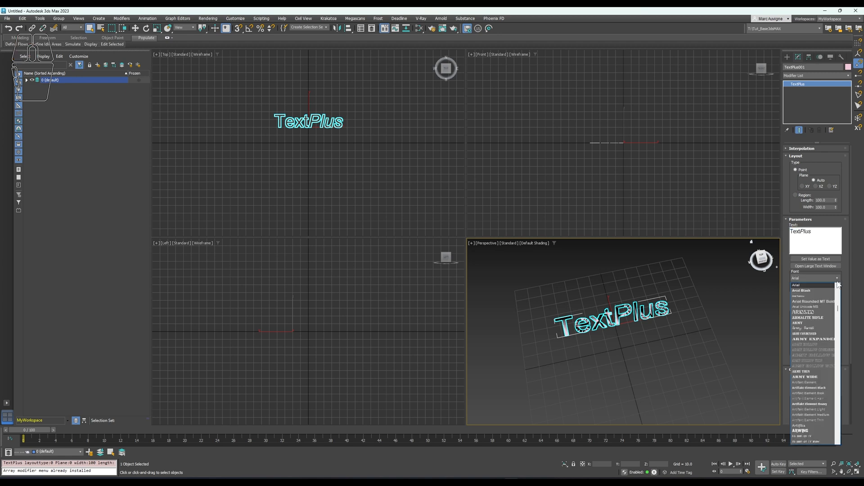
left_click_drag(839, 292, 839, 334)
left_click(823, 263)
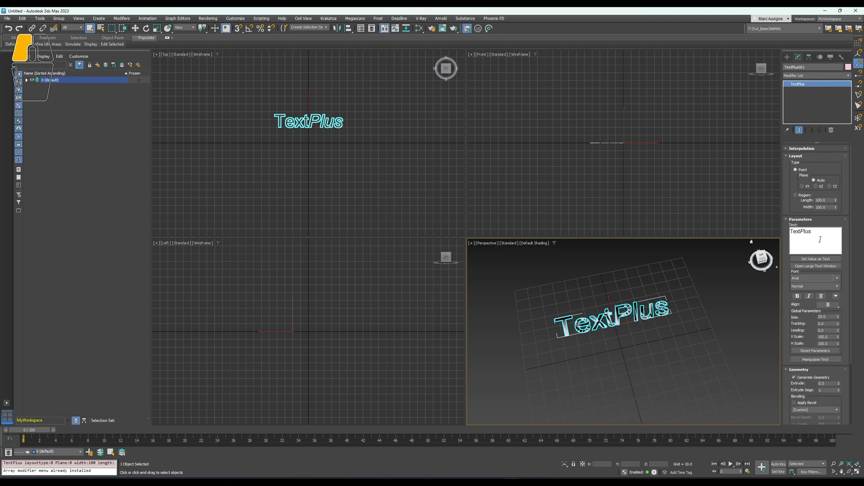
left_click_drag(818, 232, 790, 233)
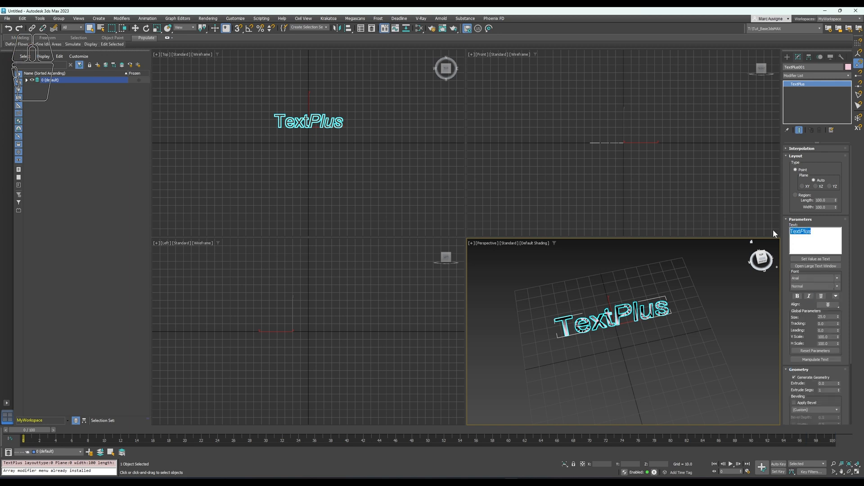
type("Mon Texte")
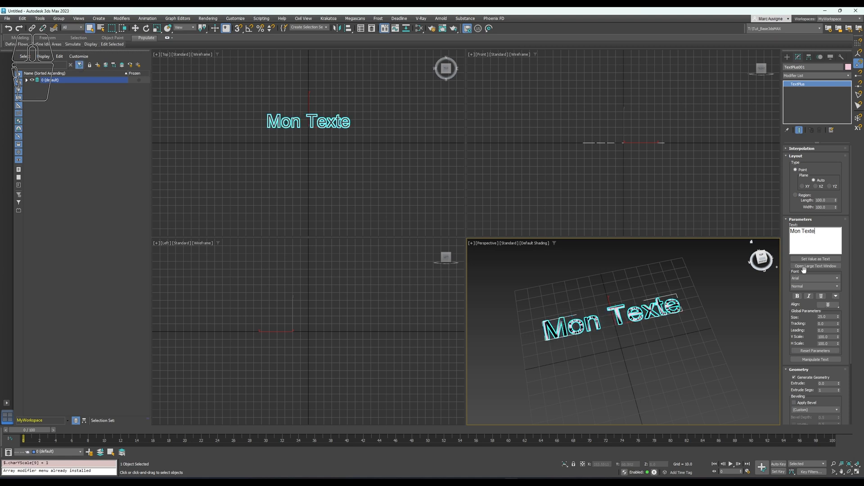
Apply the decorative Ariosto font to the whole of "Mon Texte", after trying Armalite Rifle without the text selected
left_click(836, 279)
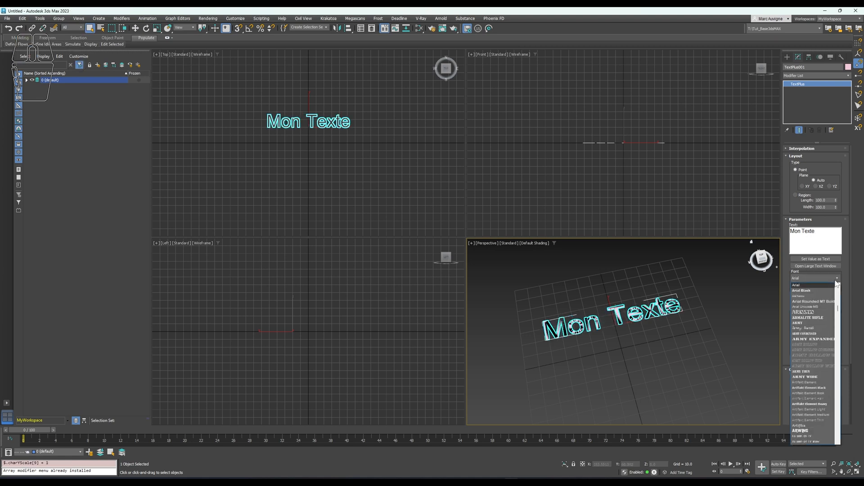
left_click(809, 317)
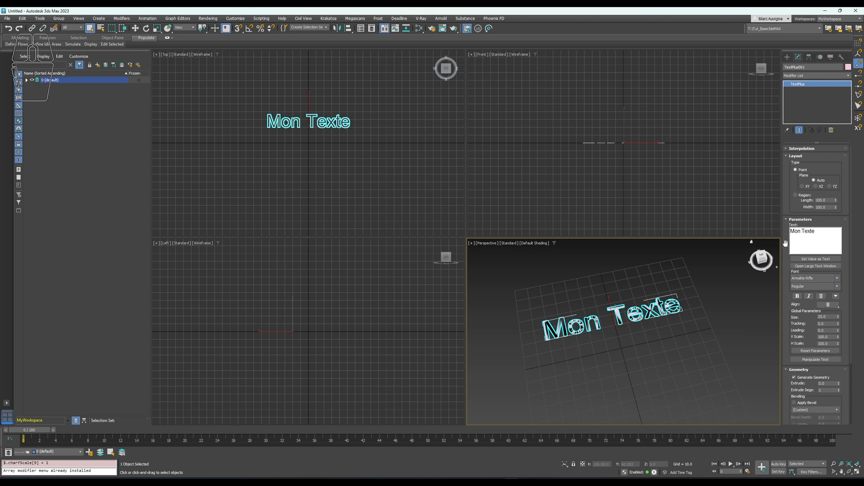
left_click_drag(814, 234, 773, 228)
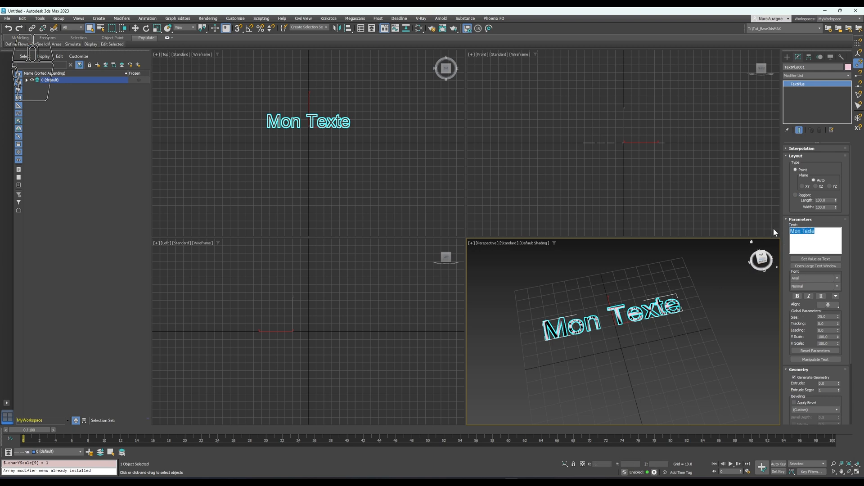
left_click(838, 279)
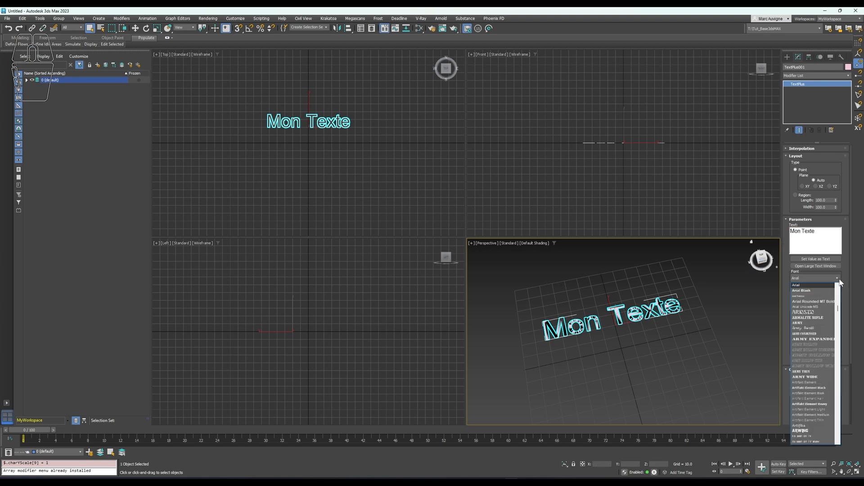
left_click(803, 312)
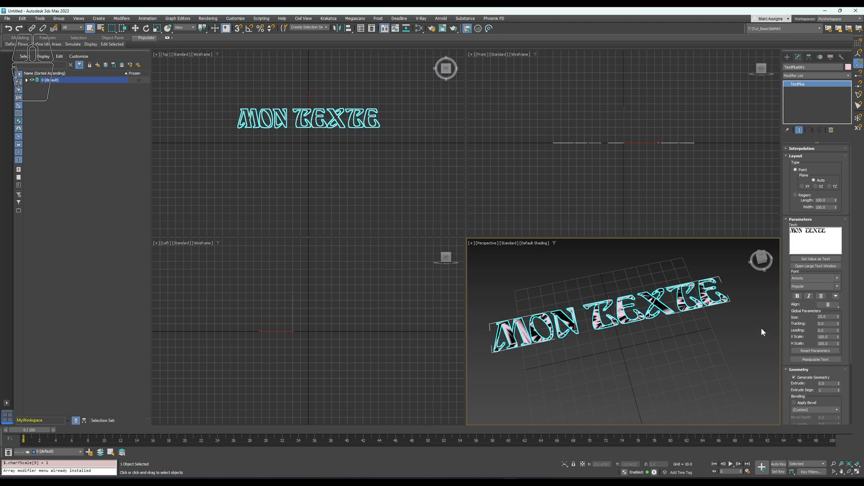
middle_click_drag(694, 341, 697, 304, "alt")
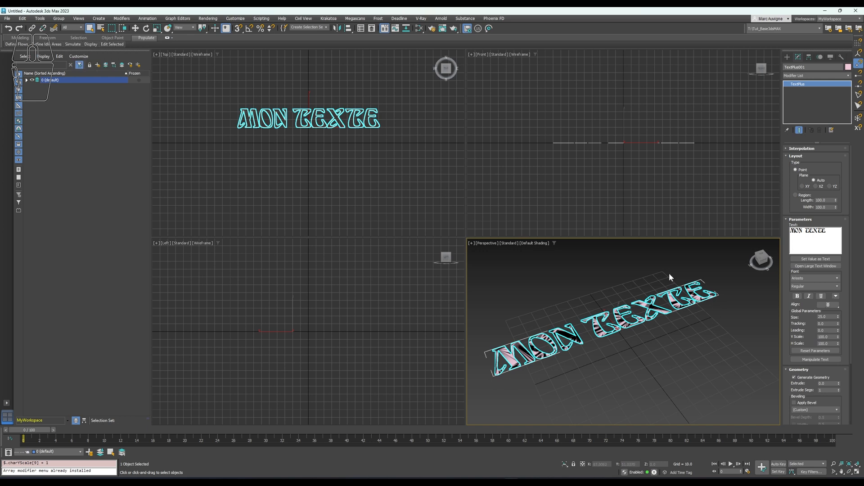
Set the text's interpolation steps to 0 and examine the outline of the letter N up close
left_click_drag(827, 230, 790, 230)
left_click(803, 148)
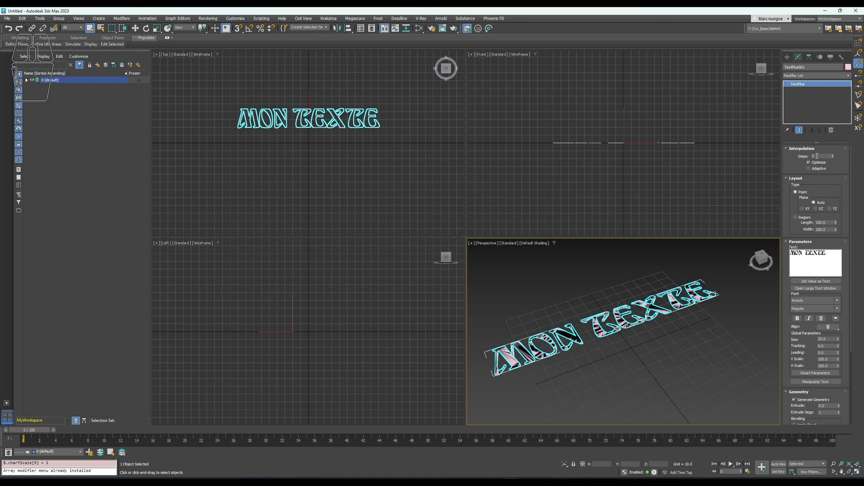
right_click(833, 157)
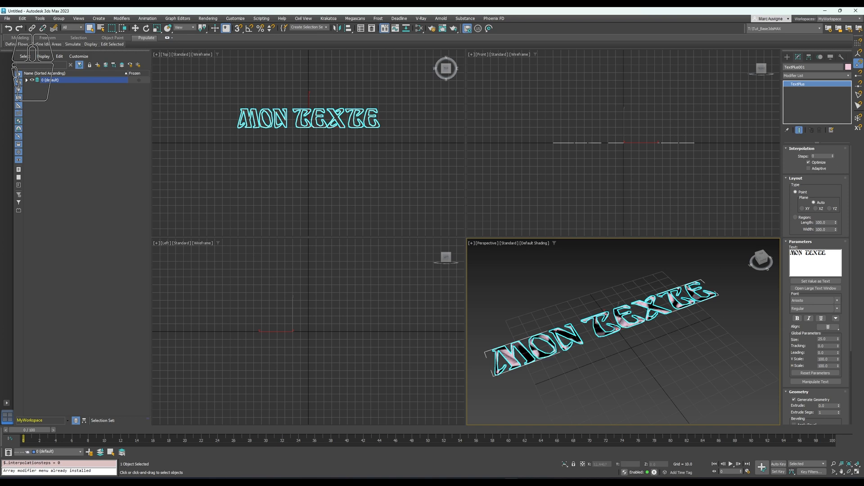
scroll(574, 341, "up", 5)
middle_click_drag(566, 326, 624, 360)
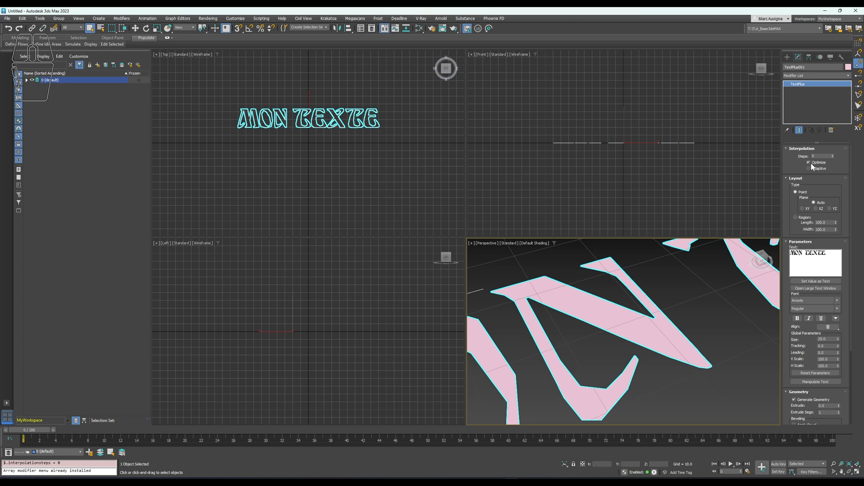
Compare low and higher interpolation steps on the letter curves, finish with 6 steps and frame the whole text
left_click(833, 155)
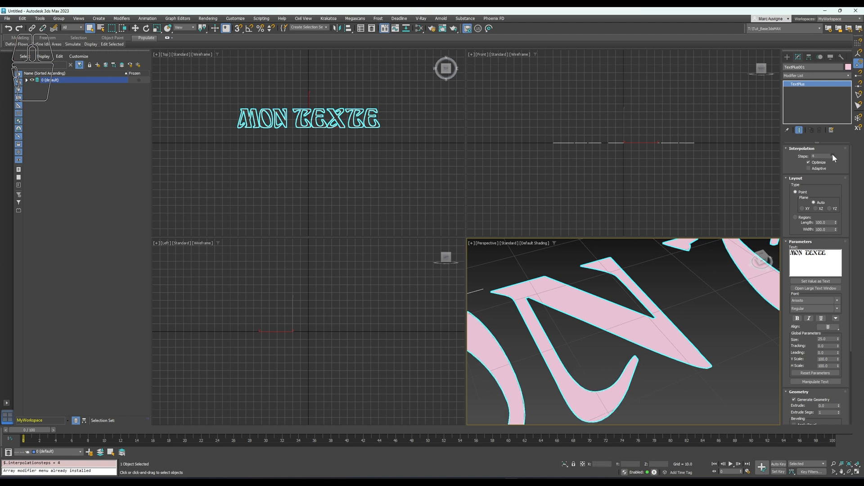
left_click(833, 155)
left_click(831, 157)
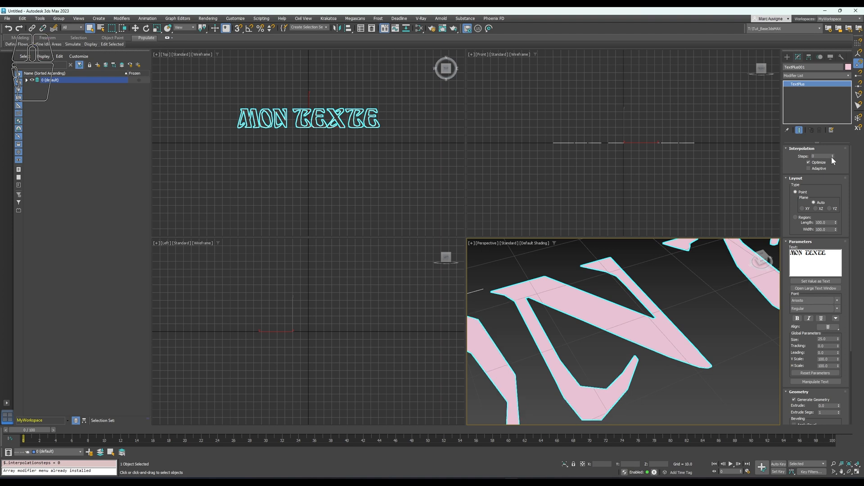
left_click(833, 155)
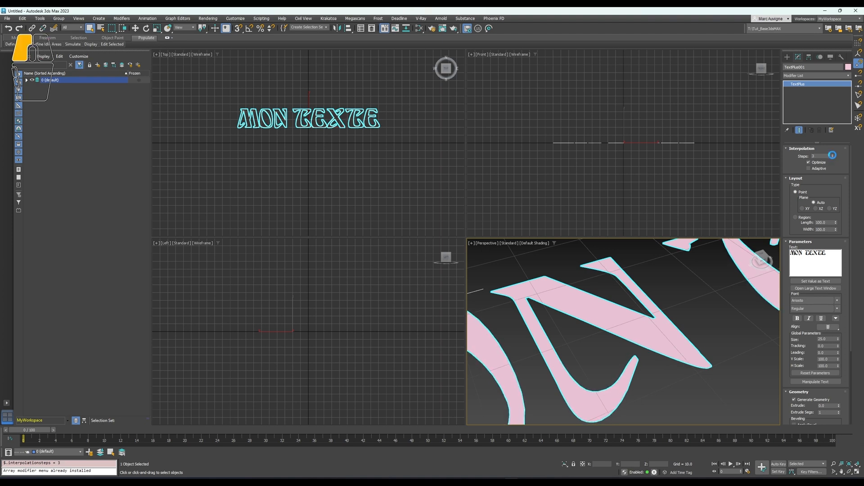
key("z")
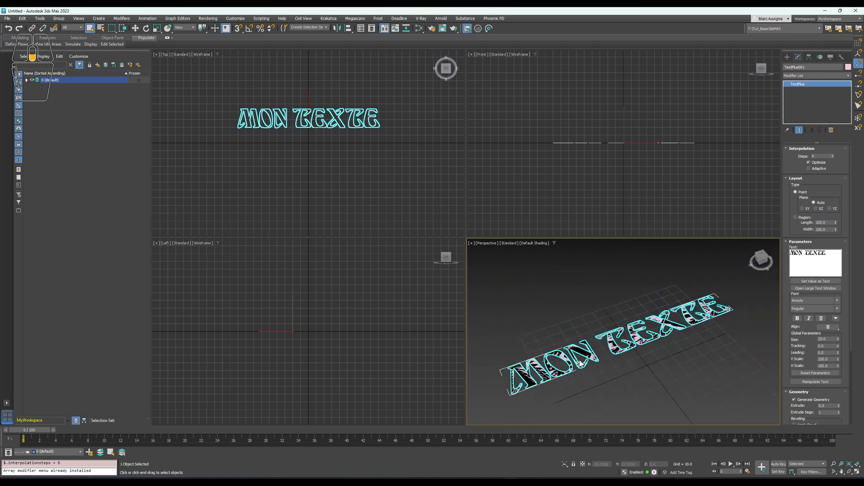
scroll(590, 360, "up", 2)
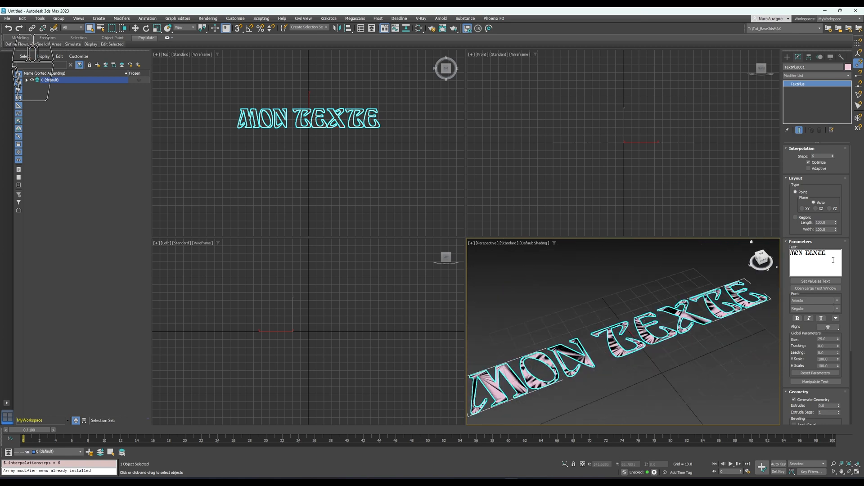
Try bold, italic and underline on the whole text and reveal the additional character style options
left_click_drag(827, 254, 791, 253)
left_click(797, 319)
left_click(809, 318)
left_click(809, 318)
left_click(821, 319)
left_click(821, 318)
left_click(836, 318)
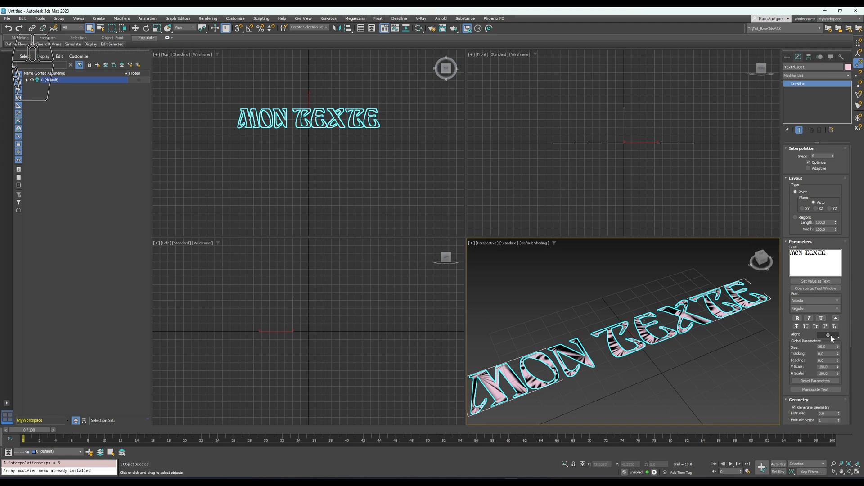
Enlarge the text size slightly and set the tracking to 1.57 and the leading to -0.05
scroll(823, 335, "down", 1)
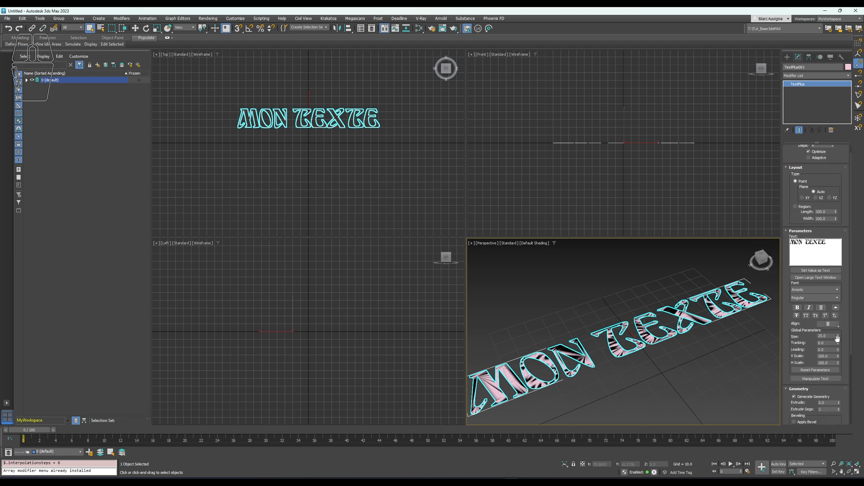
mouse_move(838, 336)
left_mouse_down()
mouse_move(799, 86)
mouse_move(819, 275)
mouse_move(838, 352)
left_mouse_up()
double_click(822, 349)
Add a second line "MA LIGNE 2" and, after an empty line, "BLABLABLA" to the text
left_click(830, 241)
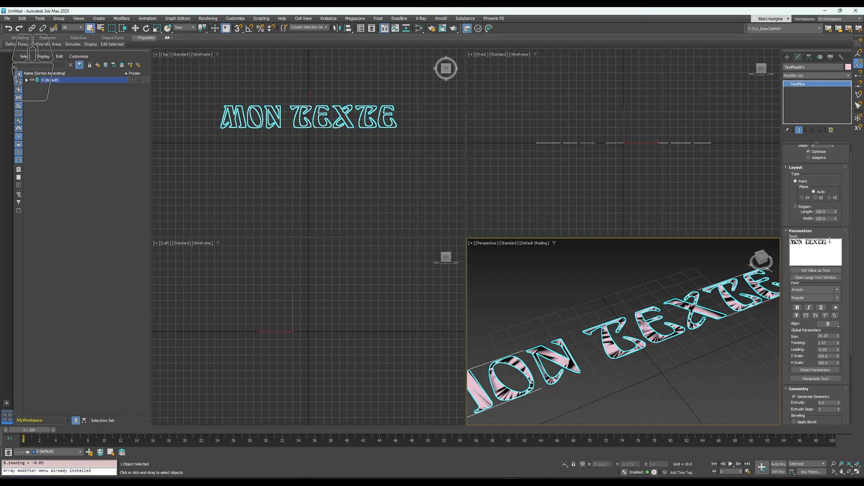
key("Return")
type("MA ")
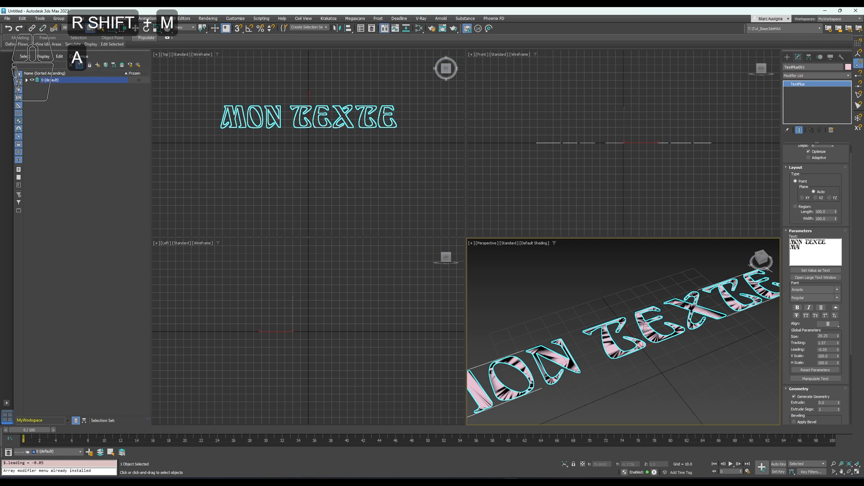
type("LIGNE 2")
key("Return")
key("Return")
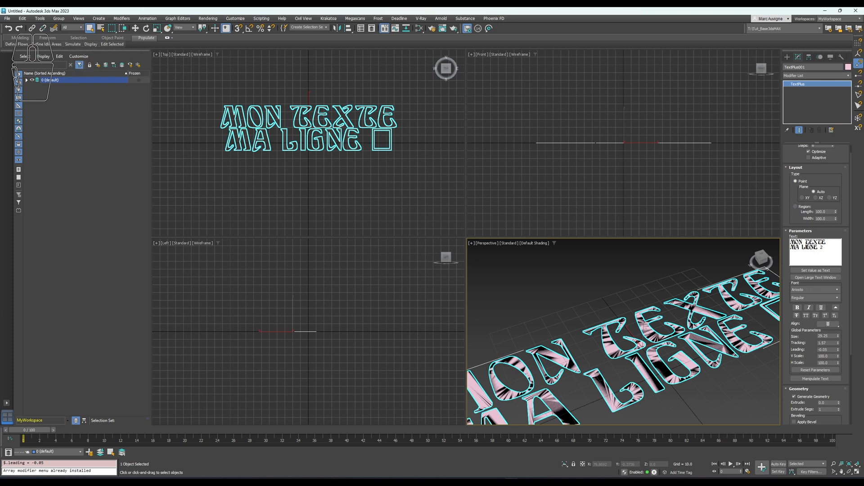
type("BLABLABLA")
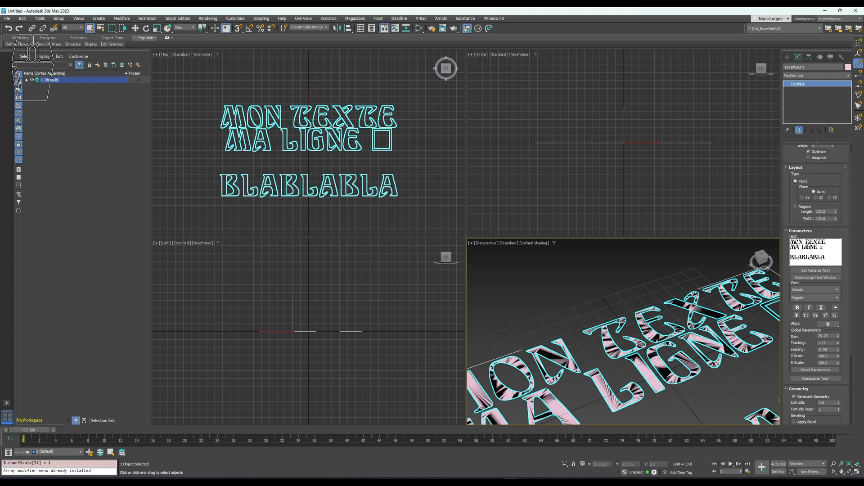
scroll(587, 377, "down", 5)
scroll(587, 376, "up", 4)
middle_click_drag(588, 377, 577, 351)
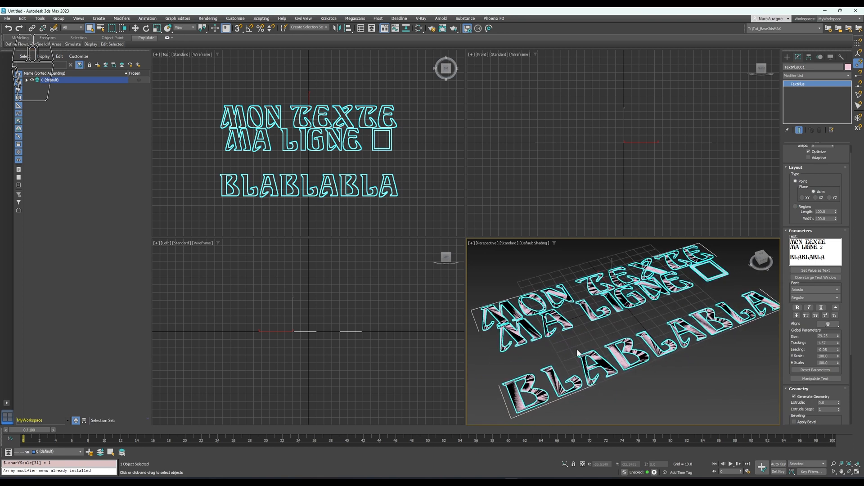
Look at the text in the large text editing window, close it and view the whole object
left_click(801, 277)
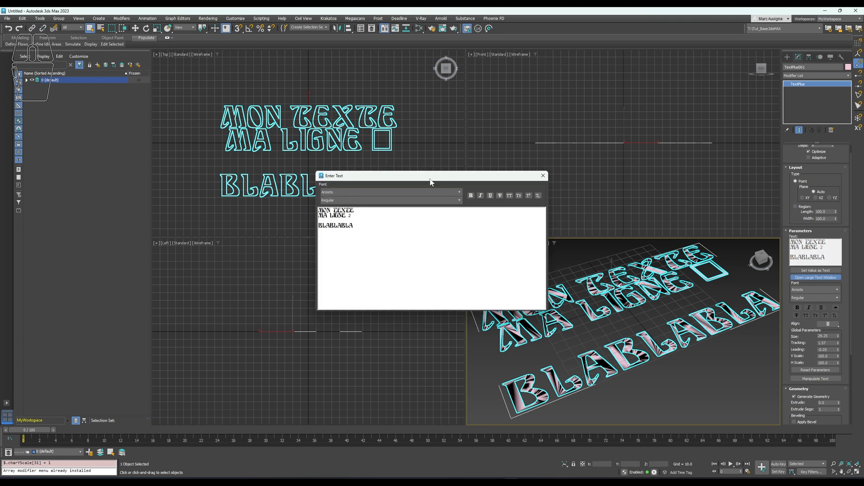
left_click(543, 175)
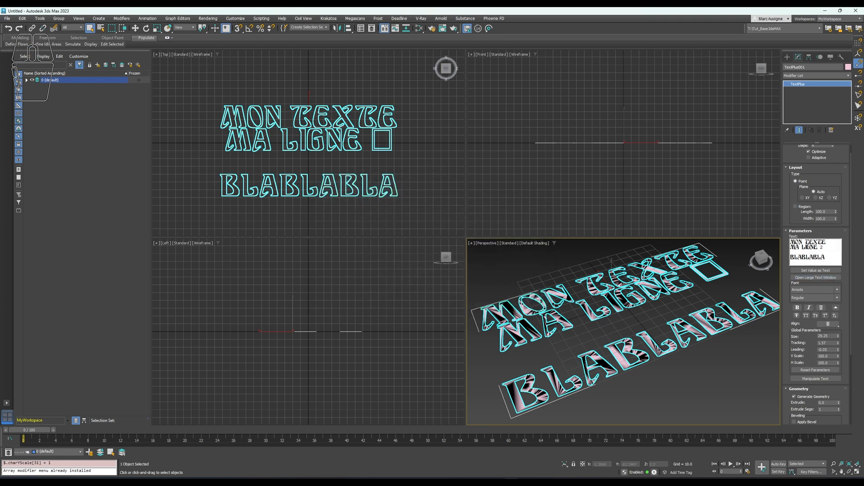
scroll(621, 355, "down", 3)
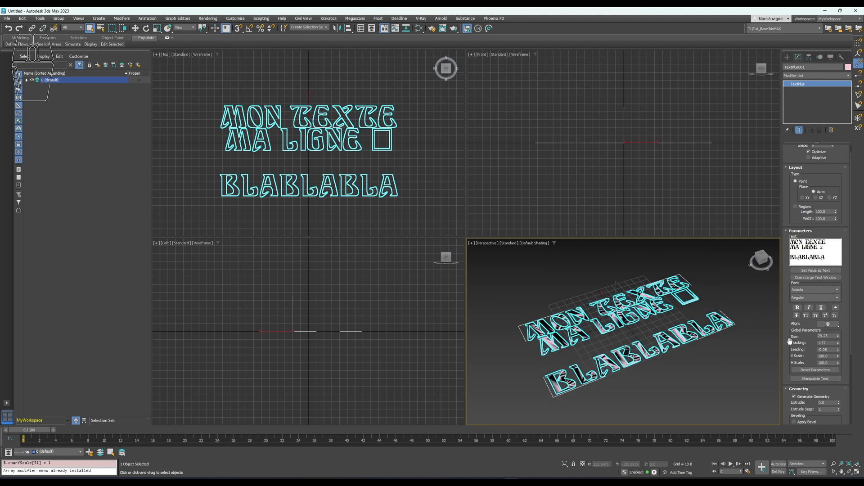
Toggle the text's geometry generation off and back on, and extrude the text by 14.25
scroll(792, 324, "down", 5)
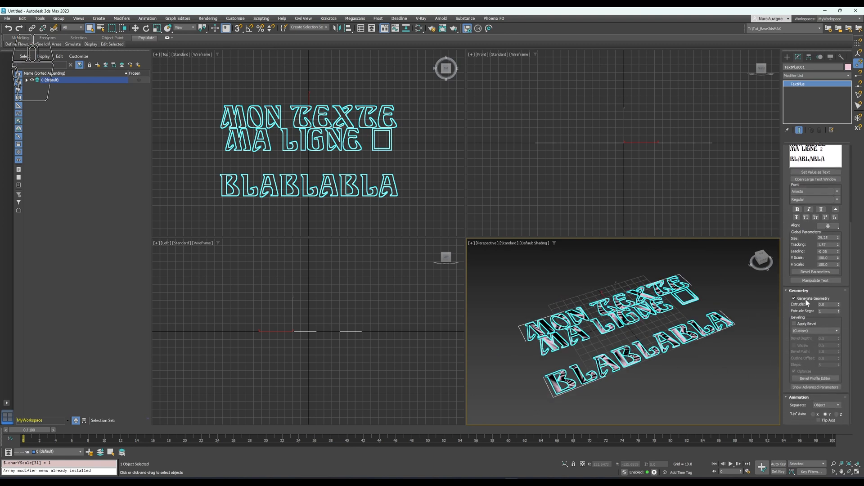
left_click(805, 299)
left_click(794, 299)
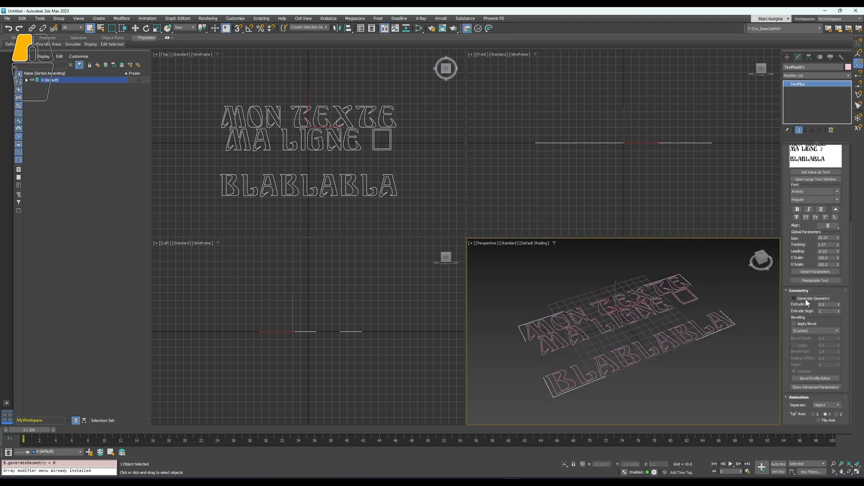
left_click(794, 299)
left_click(794, 298)
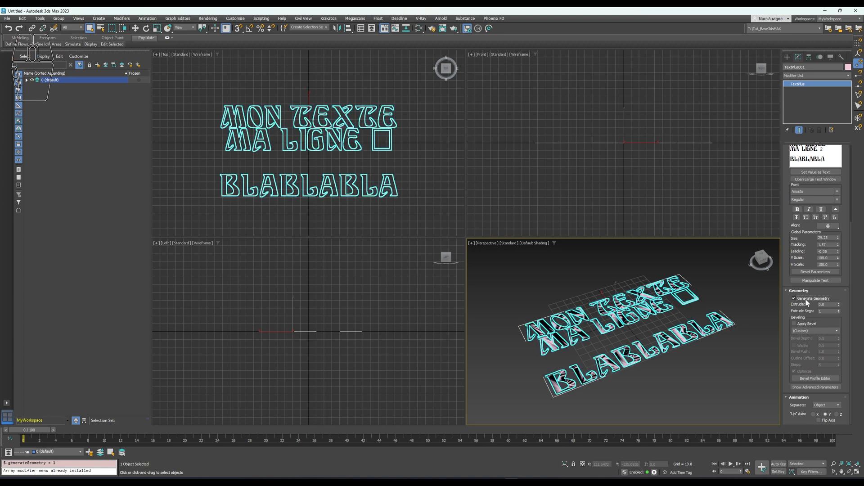
left_click_drag(838, 305, 693, 290)
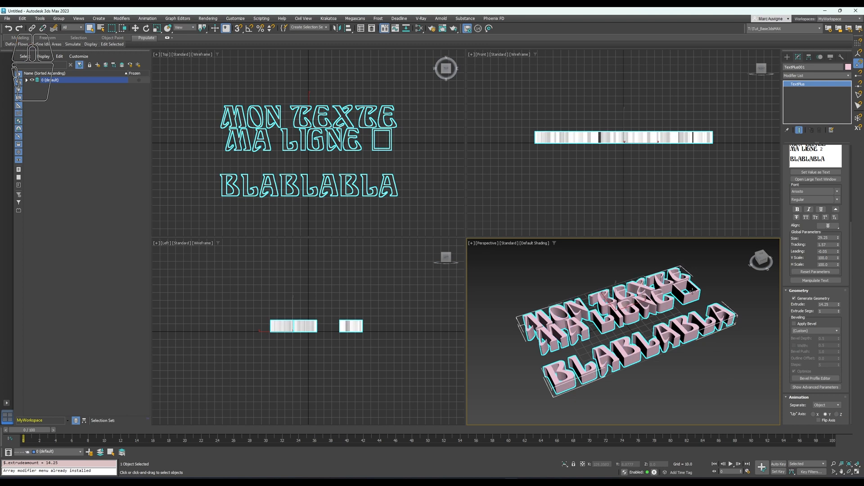
Display edged faces on the extruded text in the Perspective view
scroll(638, 337, "up", 3)
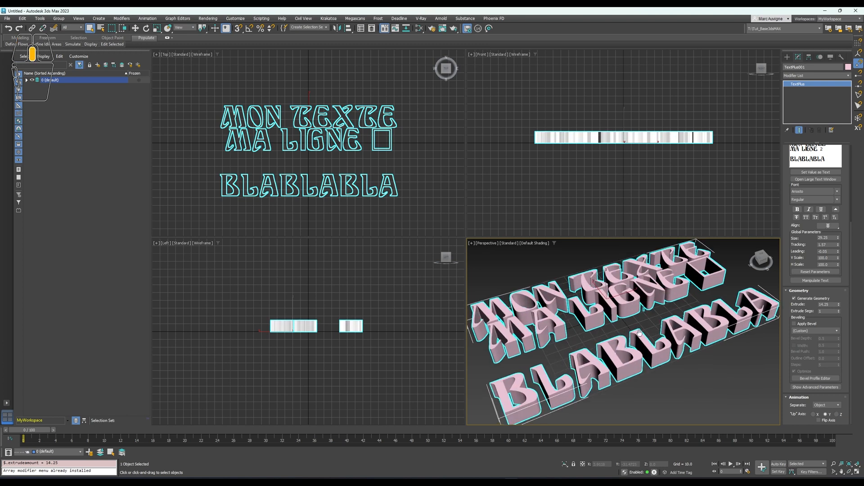
left_click(533, 243)
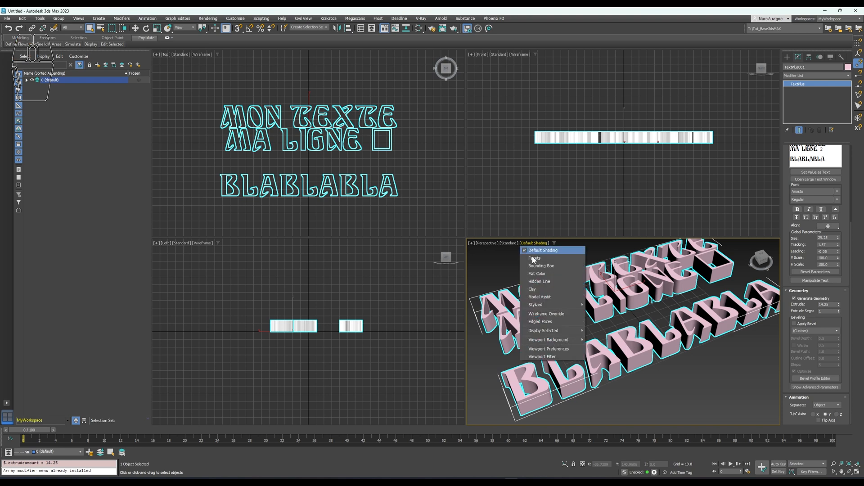
left_click(549, 322)
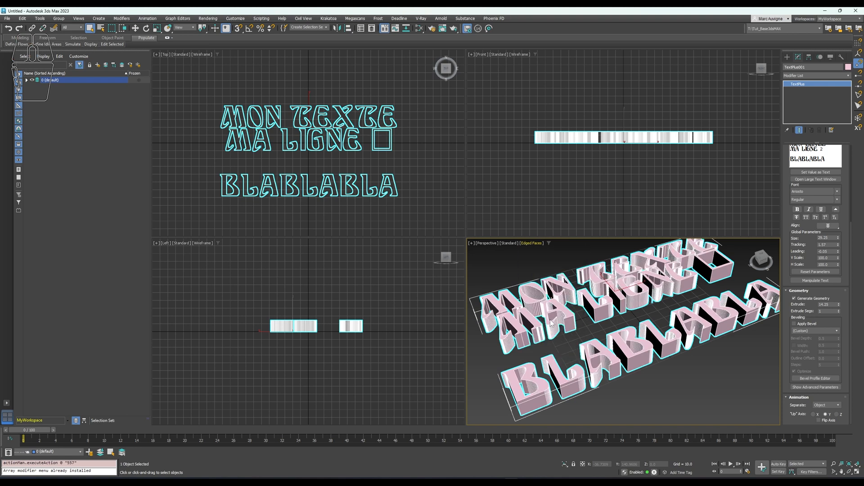
Raise the text's extrusion segments to 5 and reset them to 1
left_click(838, 310)
left_click(838, 309)
left_click(838, 309)
left_click(838, 309)
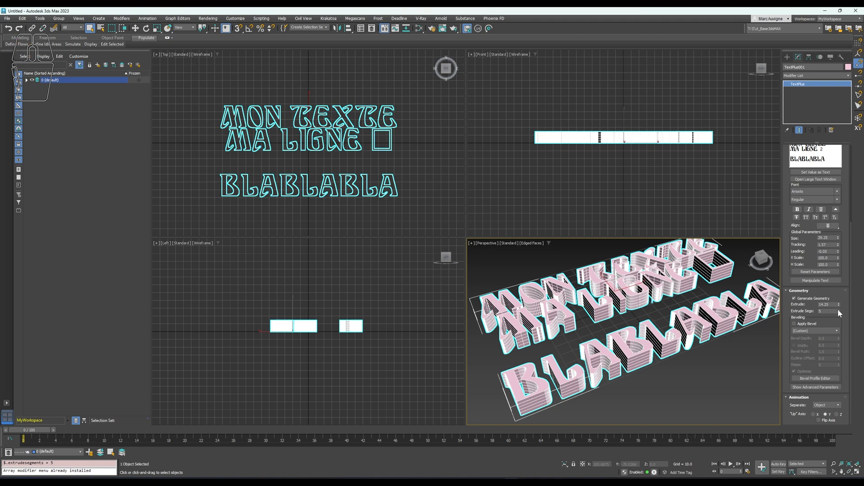
right_click(839, 309)
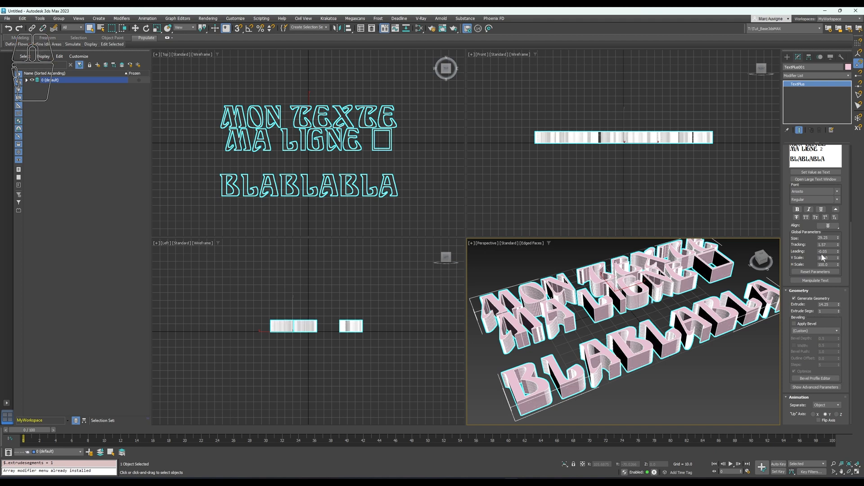
Vary the text's interpolation steps and return them to 5
scroll(805, 250, "up", 5)
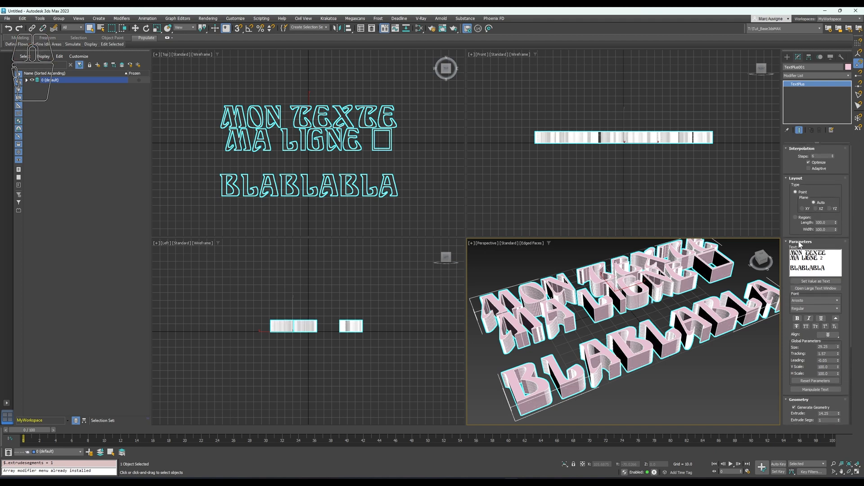
right_click(831, 153)
right_click(833, 153)
left_click(832, 154)
left_click(833, 153)
left_click(832, 154)
left_click(832, 153)
left_click(832, 154)
left_click(832, 153)
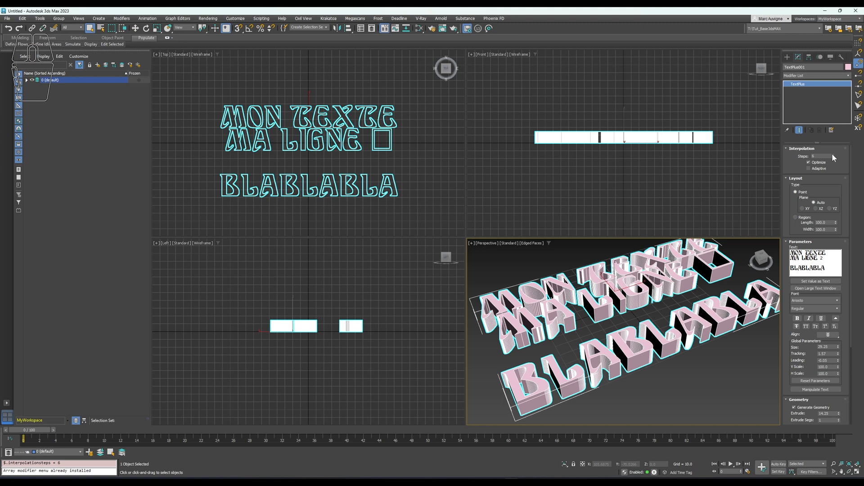
Toggle the interpolation's Optimize option off and back on, and try Adaptive while inspecting the curved edges up close
left_click(809, 162)
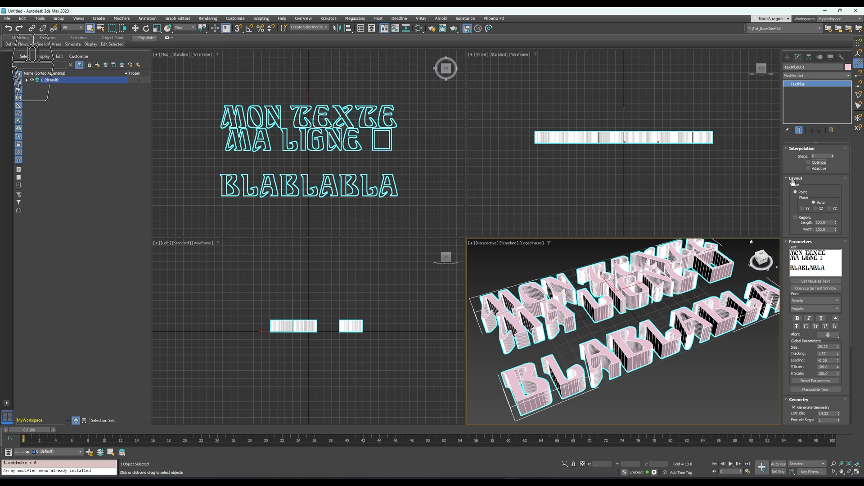
left_click(813, 164)
left_click(809, 168)
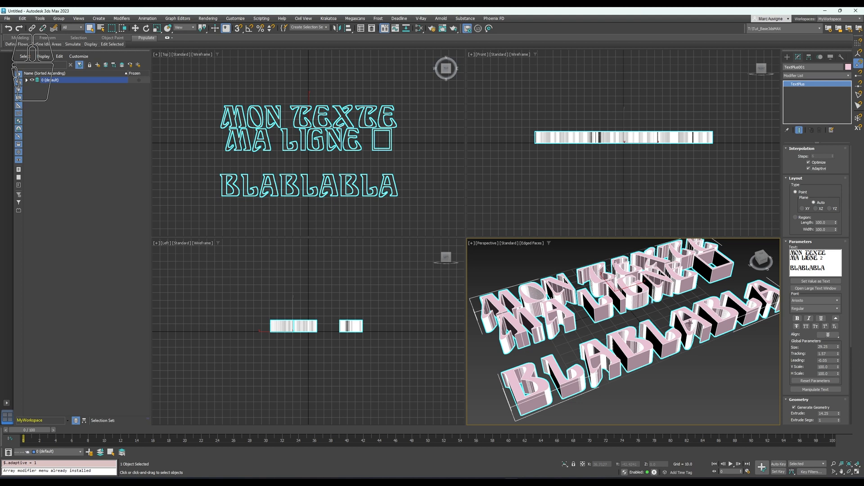
scroll(688, 340, "up", 10)
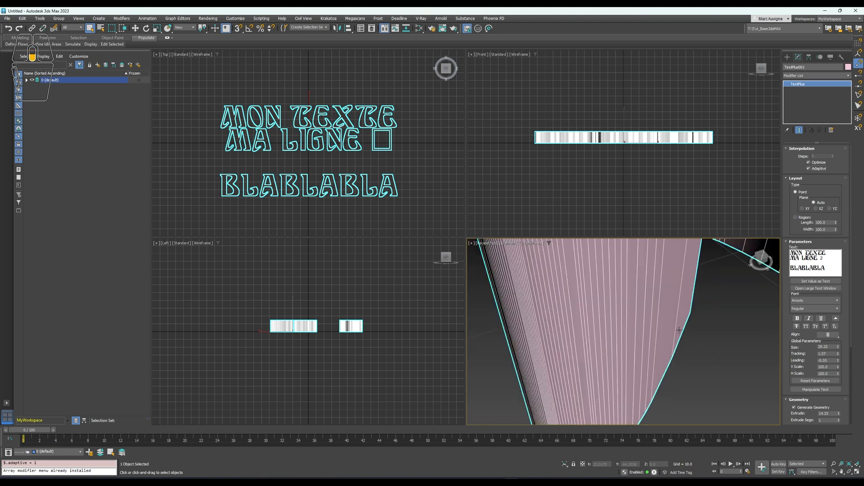
left_click(809, 168)
scroll(685, 326, "down", 10)
scroll(685, 326, "down", 2)
scroll(684, 323, "up", 2)
middle_click_drag(634, 327, 657, 321)
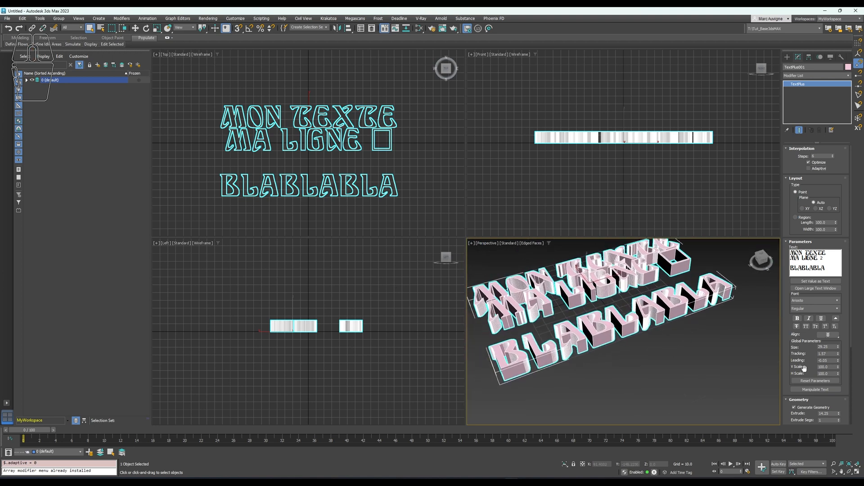
Apply a bevel to the text and increase its depth to about 0.83
scroll(804, 367, "down", 5)
left_click(805, 330)
scroll(651, 315, "up", 3)
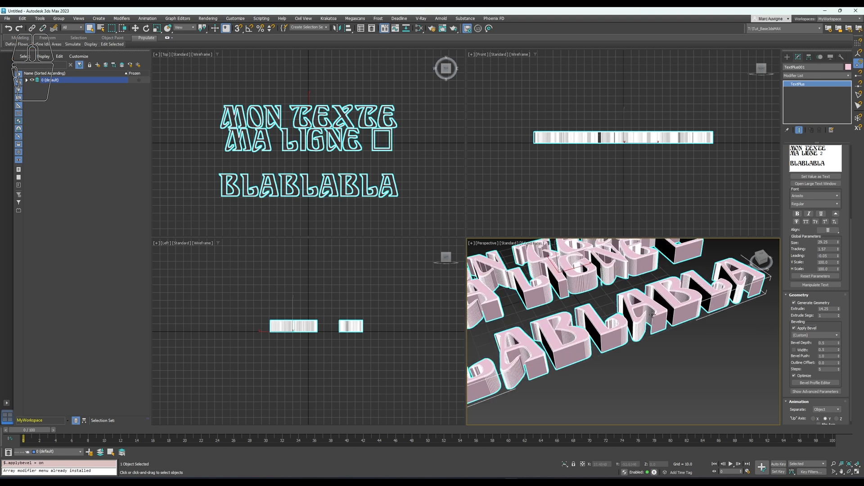
scroll(651, 315, "up", 6)
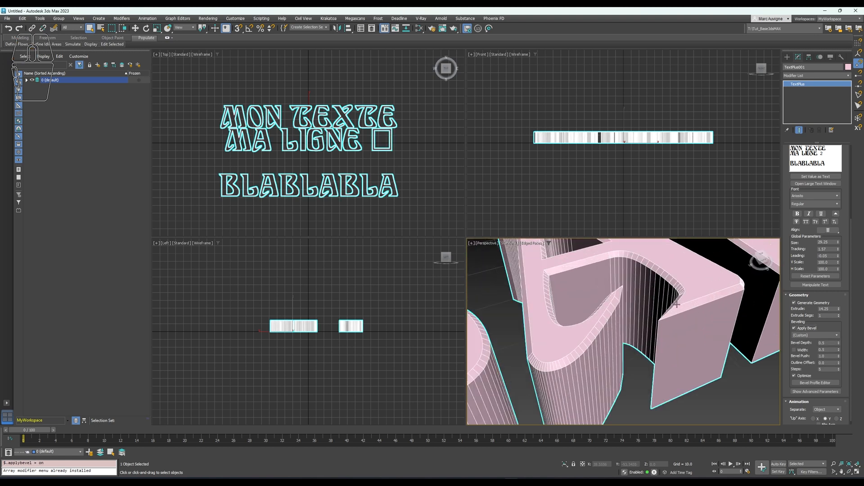
left_click_drag(839, 343, 823, 359)
Toggle the bevel's Width option on and off, and reduce the bevel push to 0
left_click(797, 350)
left_click(800, 349)
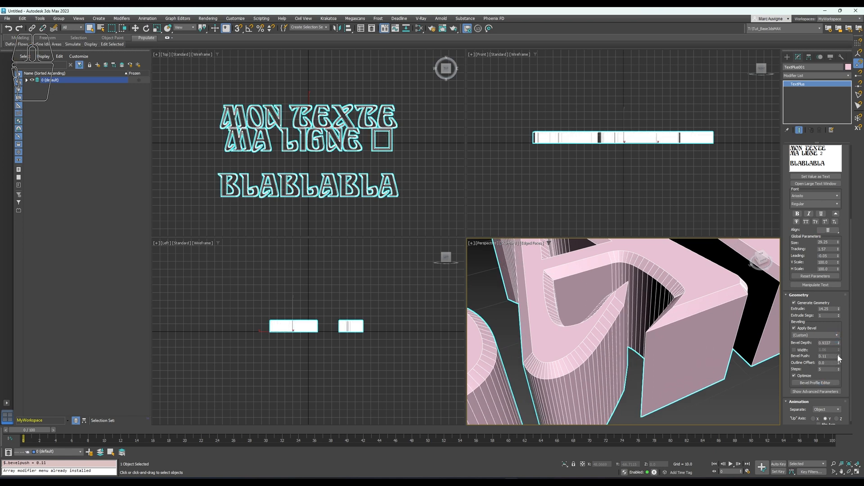
right_click(837, 355)
Set the bevel preset to Concave, preview the presets up to Half Circle and switch to Engrave
left_click(822, 335)
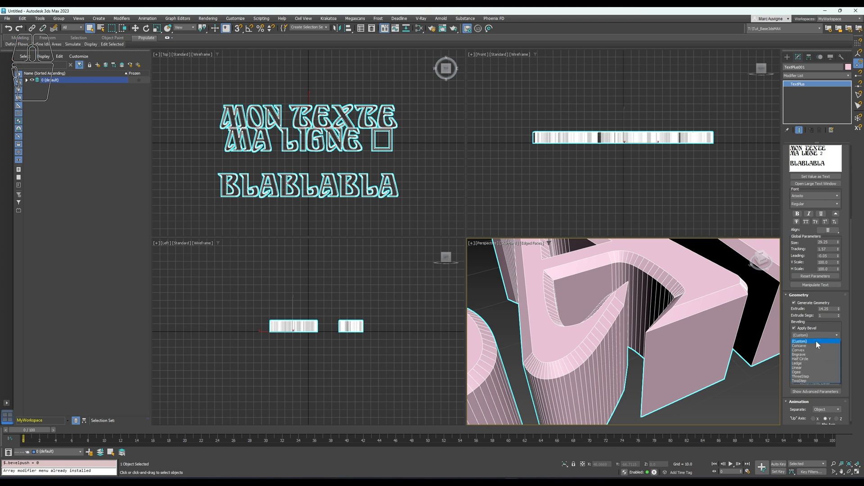
left_click(800, 345)
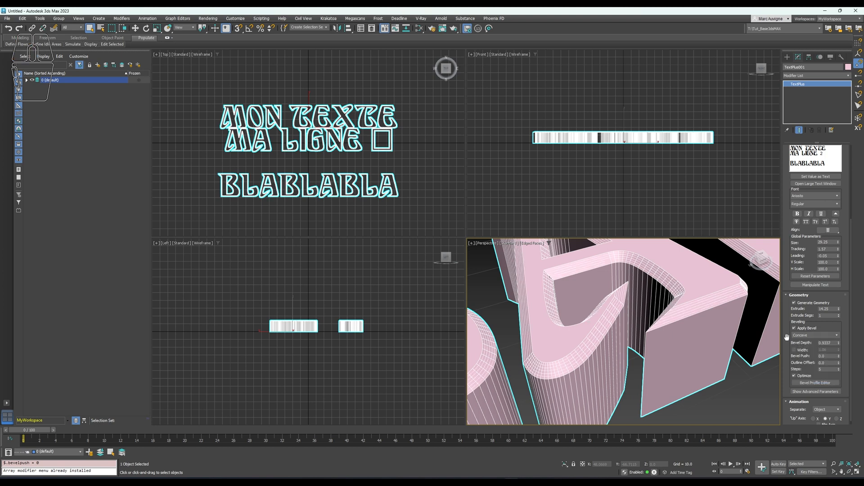
scroll(807, 335, "down", 3)
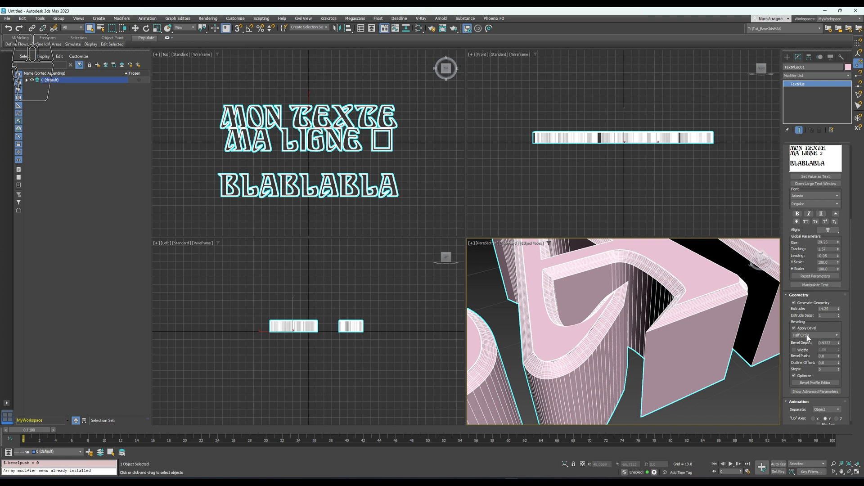
scroll(807, 336, "up", 1)
Switch the Perspective view to Clay shading and turn off edged faces
left_click(546, 243)
left_click(535, 289)
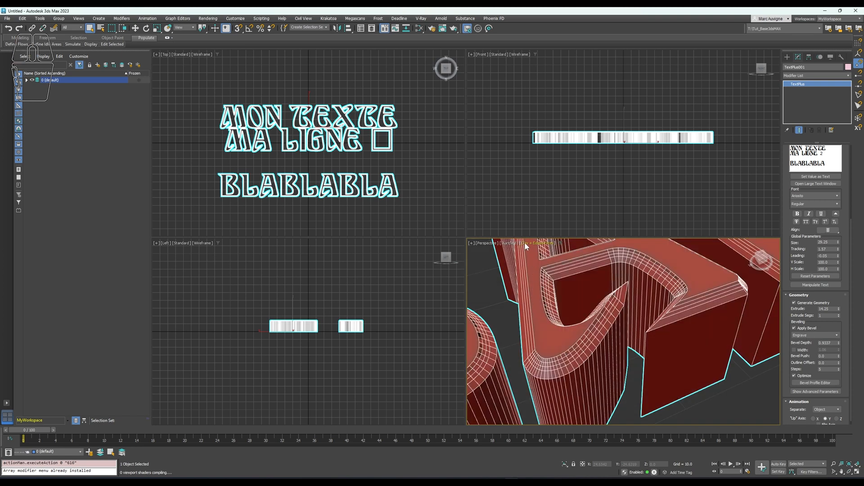
left_click(535, 244)
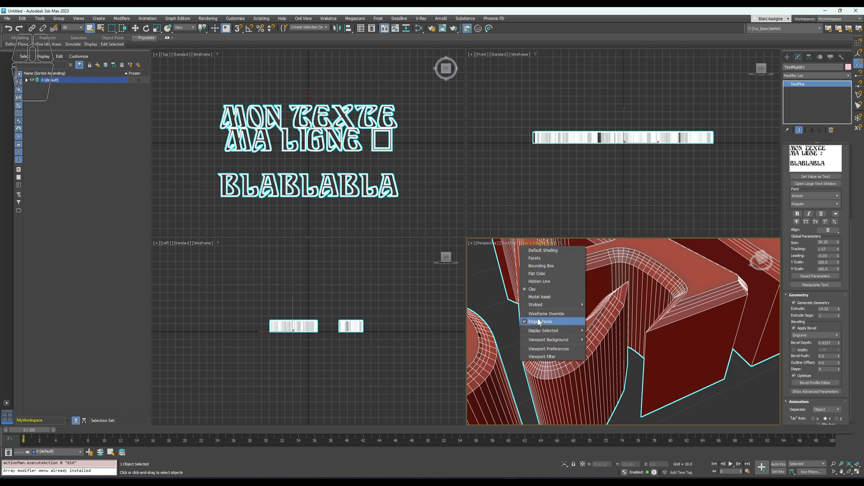
left_click(548, 322)
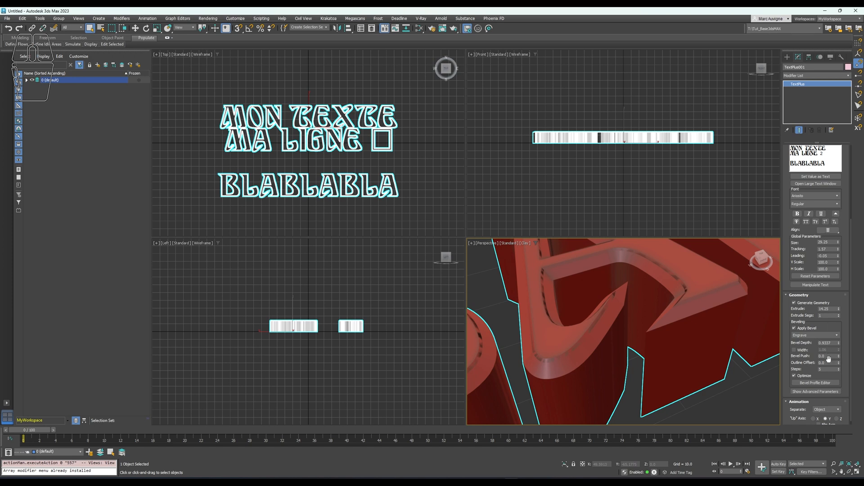
Set the bevel push to 1 and examine the engraved bevel on the letter A
left_click(838, 356, "ctrl")
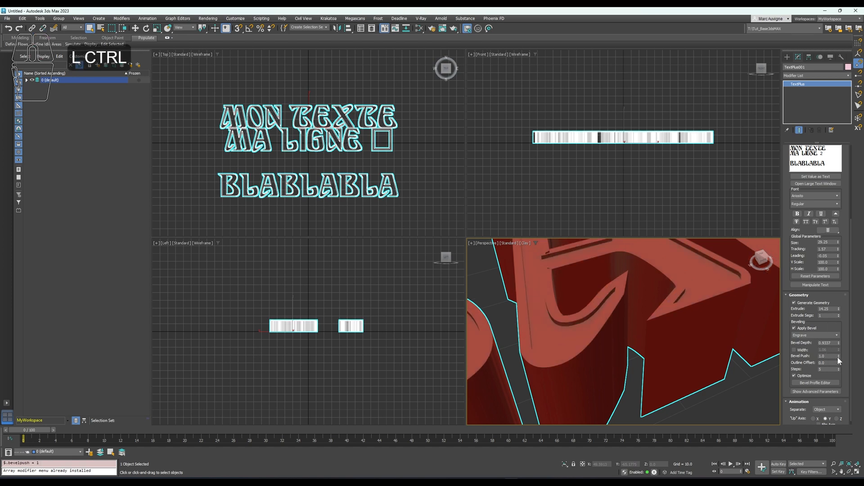
middle_click_drag(697, 330, 703, 362)
scroll(702, 363, "down", 3)
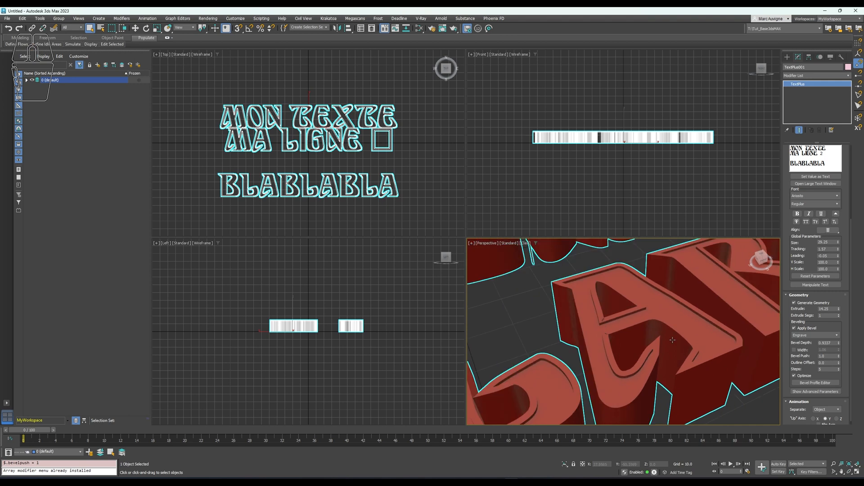
scroll(673, 340, "down", 2)
scroll(758, 339, "up", 4)
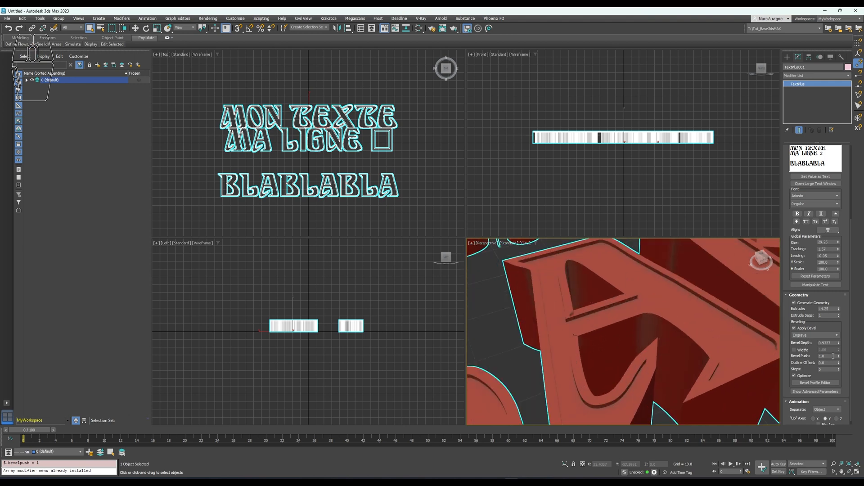
Try a bevel push of 1.37 and set it back to 1
left_click_drag(837, 356, 830, 347)
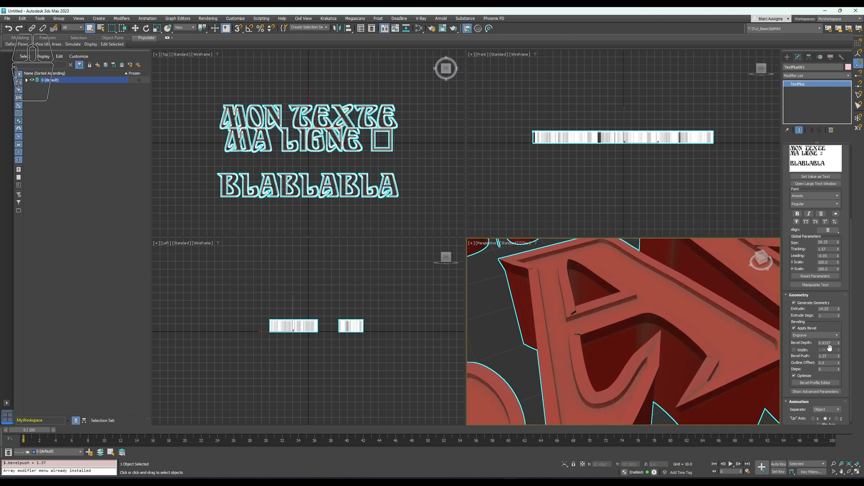
double_click(830, 356)
type("1")
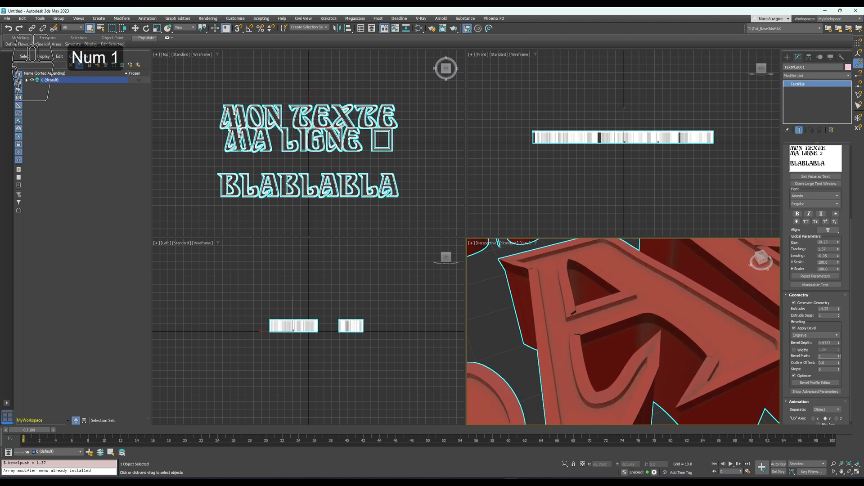
key("KP_Enter")
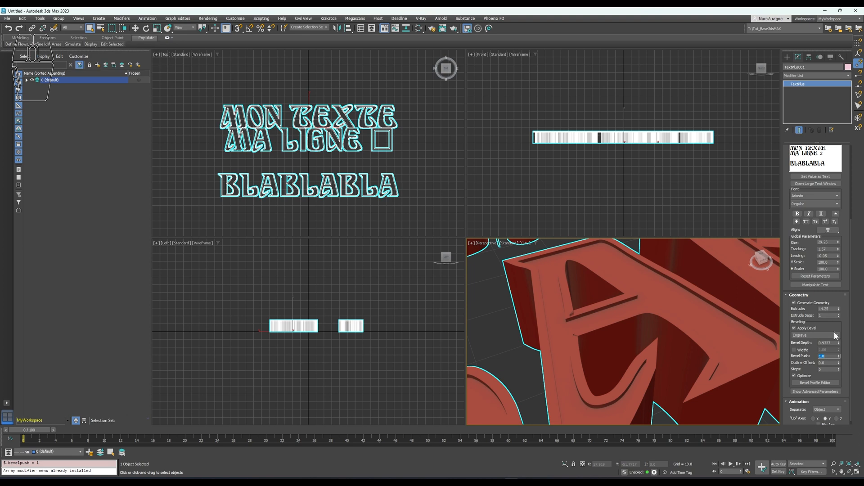
Preview Ledge and the other bevel presets after Engrave on the text
scroll(834, 333, "down", 2)
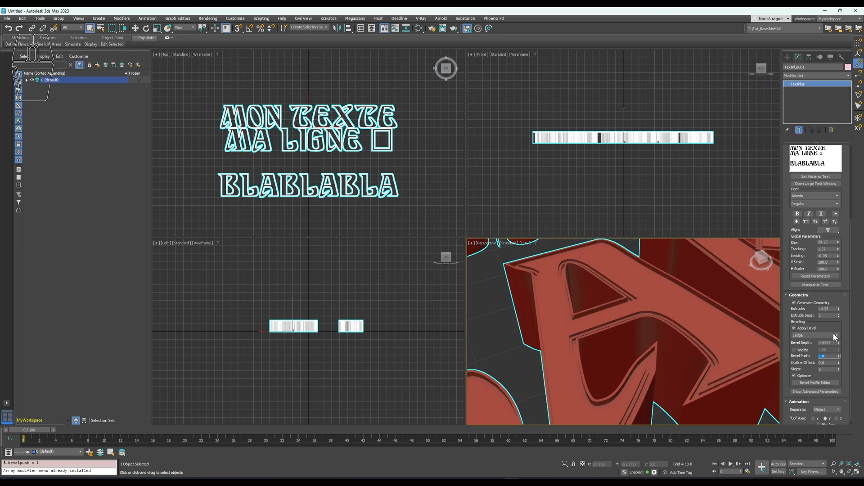
scroll(833, 333, "down", 1)
scroll(833, 334, "down", 2)
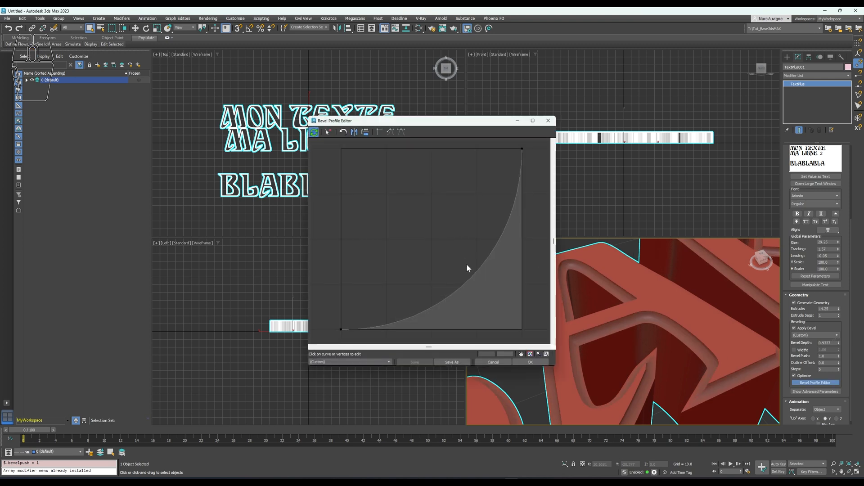
In the Bevel Profile Editor, insert a point midway along the custom curve and move it to about 0.7, 99.6
left_click(468, 276)
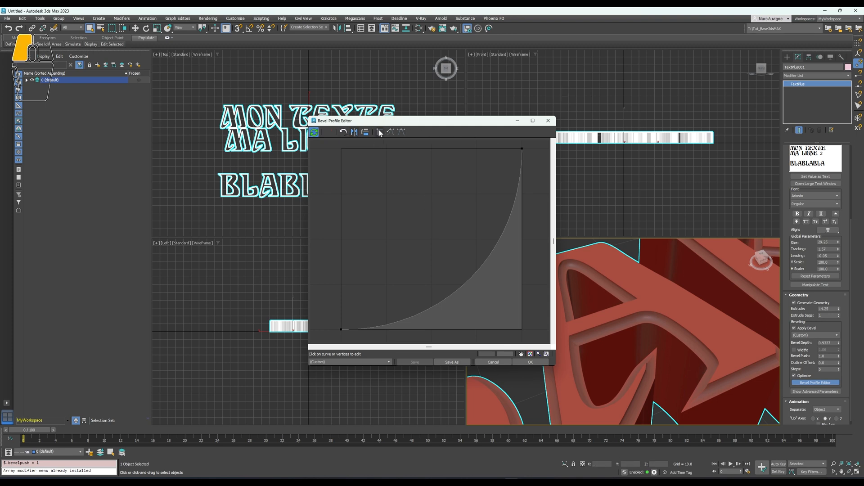
left_click(480, 268)
left_click_drag(480, 267, 342, 149)
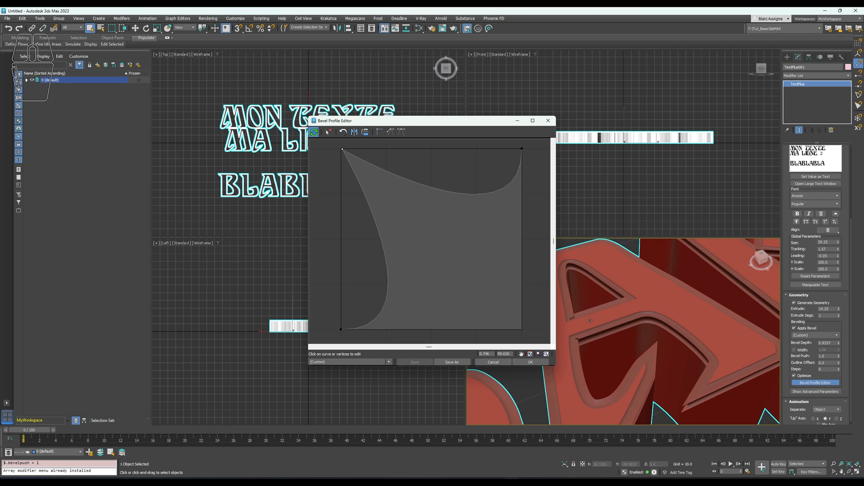
scroll(651, 331, "down", 3)
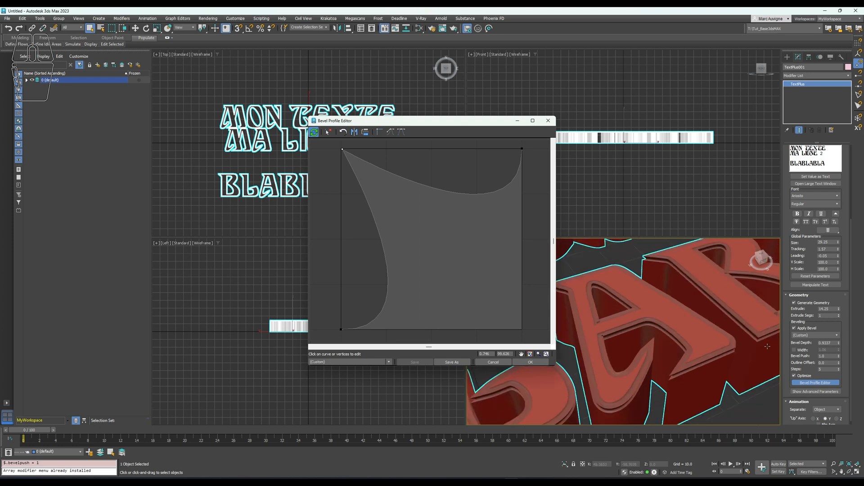
Change the bevel preset to Convex and close the Bevel Profile Editor
left_click(809, 335)
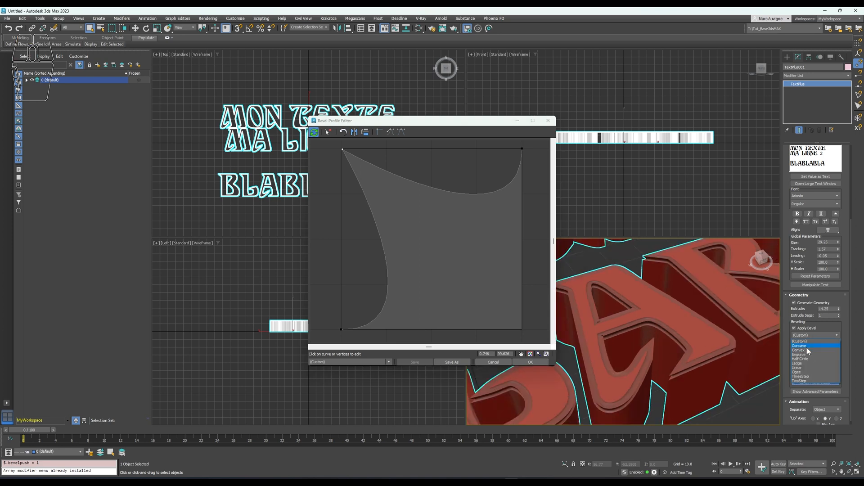
left_click(807, 349)
scroll(708, 326, "up", 3)
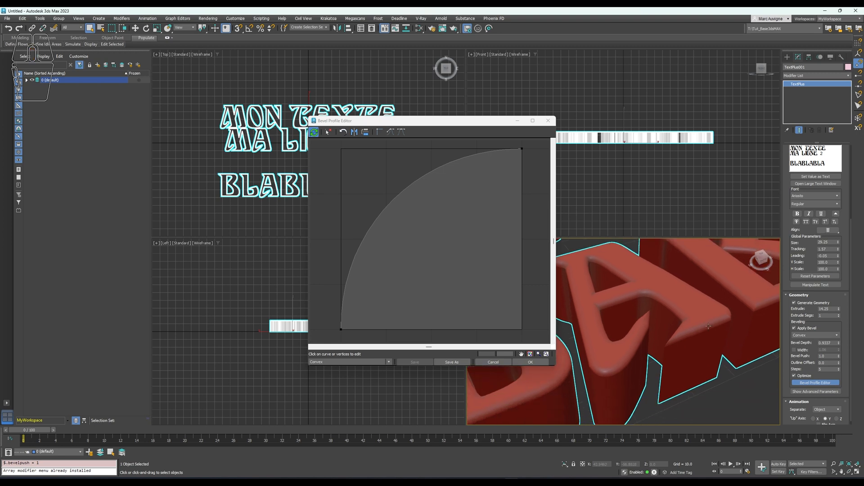
left_click(548, 120)
Set the bevel's outline offset to -0.14 and inspect the letters up close
left_click_drag(807, 365, 803, 328)
mouse_move(836, 358)
left_mouse_down()
mouse_move(834, 347)
mouse_move(837, 368)
left_mouse_up()
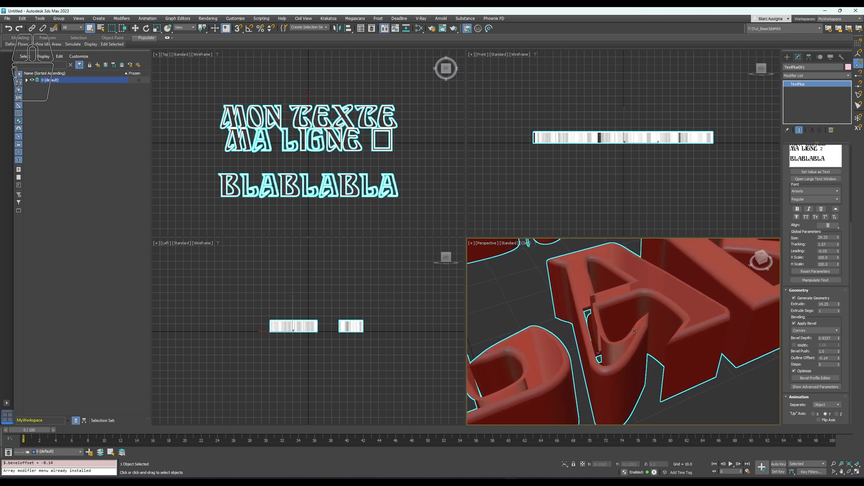
scroll(635, 331, "up", 4)
scroll(546, 338, "down", 4)
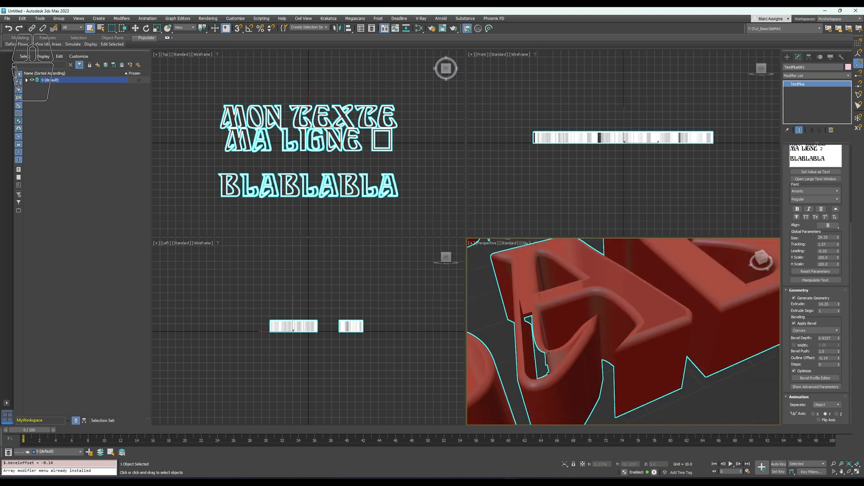
Reset the bevel's outline offset and steps to 0 and display edged faces in the Perspective view
right_click(837, 357)
left_click_drag(836, 364, 838, 374)
left_click(524, 242)
left_click(539, 323)
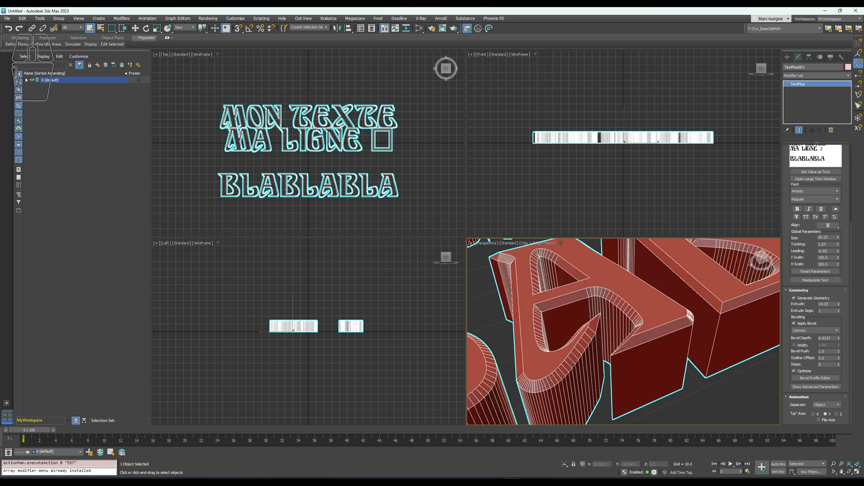
Set the bevel steps to 9 and check the Convex curve in the Bevel Profile Editor, closing it unchanged
scroll(573, 365, "up", 3)
left_click_drag(838, 365, 838, 362)
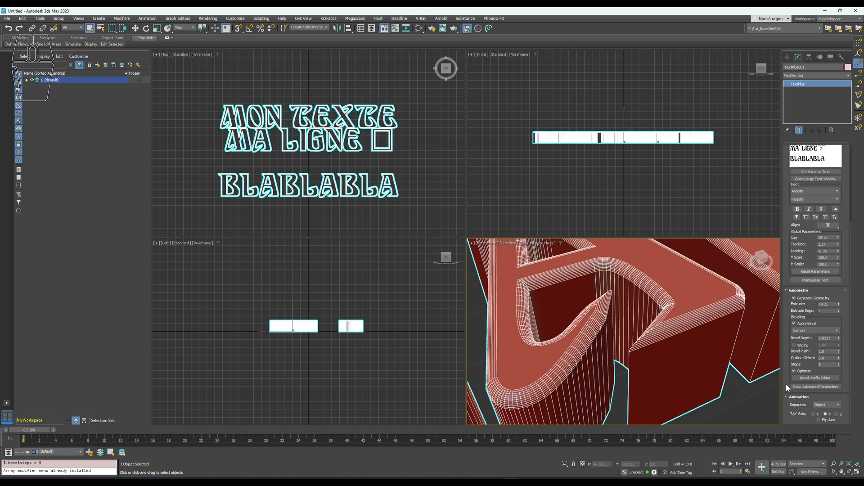
left_click(810, 379)
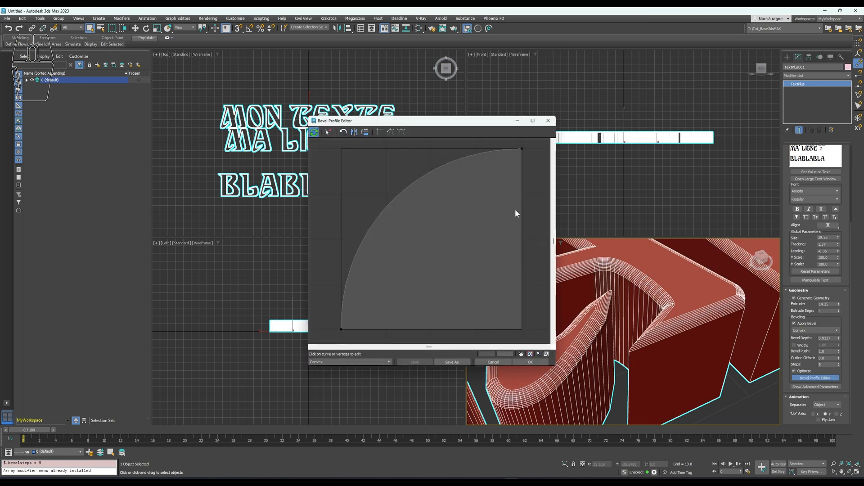
left_click(547, 121)
Show the TextPlus advanced parameters and set the End capping to Bevel Cap
left_click(793, 386)
scroll(792, 361, "down", 4)
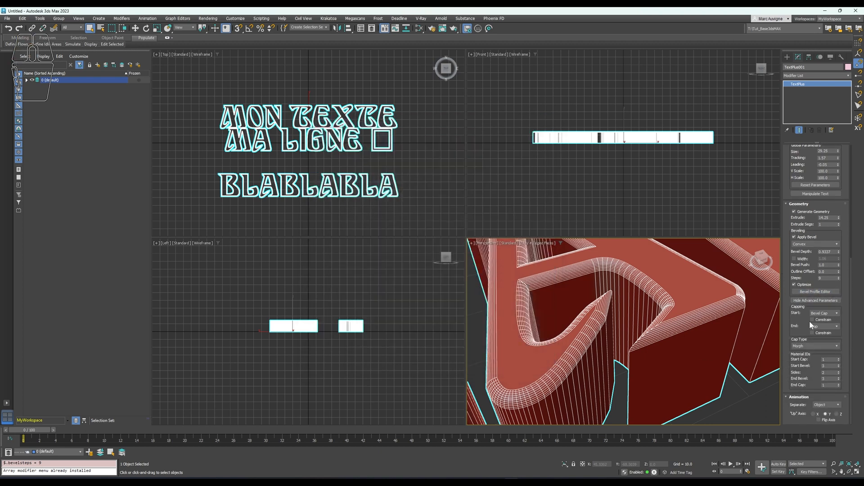
left_click(818, 332)
left_click(818, 326)
left_click(816, 342)
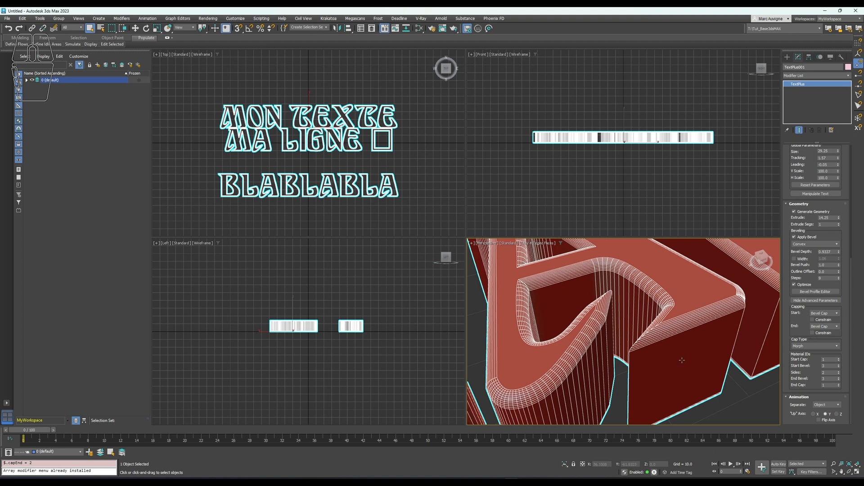
Orbit to the underside of the letters and compare the Cap and No Cap options for the End capping
left_click(849, 471)
left_click_drag(706, 366, 664, 281)
scroll(664, 281, "down", 4)
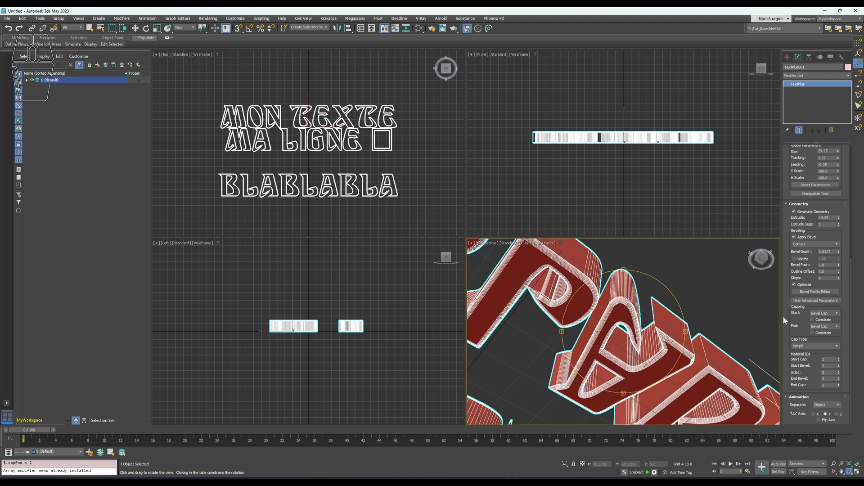
left_click(820, 327)
left_click(818, 335)
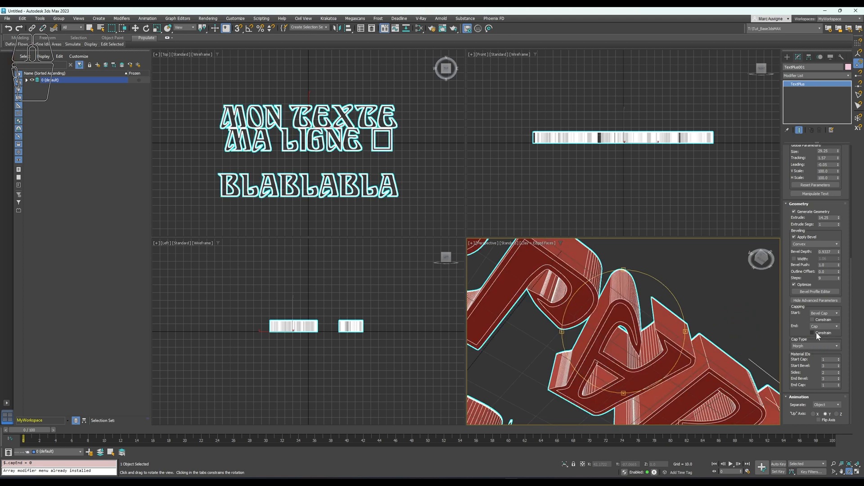
left_click(824, 327)
left_click(818, 333)
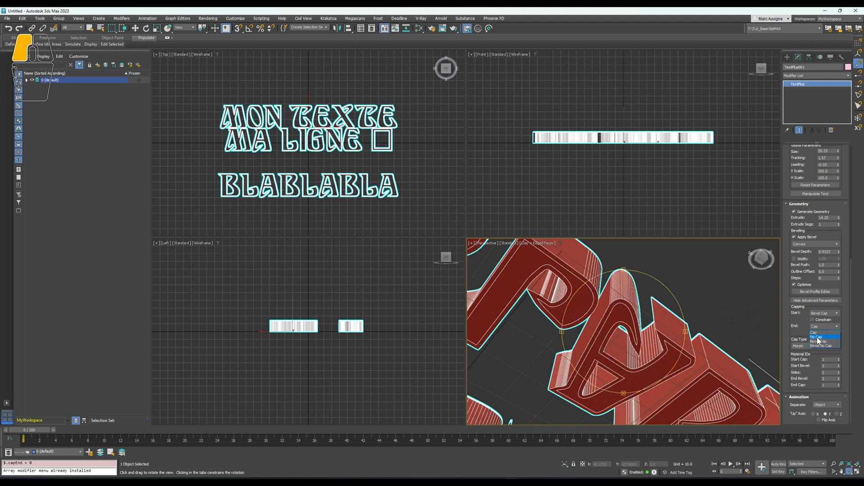
Set the text's end capping to Bevel Cap and inspect the underside of the letters
left_click_drag(597, 337, 628, 336)
left_click(824, 326)
left_click(824, 342)
left_click_drag(640, 329, 635, 372)
Change the end capping of the text to Bevel No Cap and inspect the letters from several angles
left_click(823, 326)
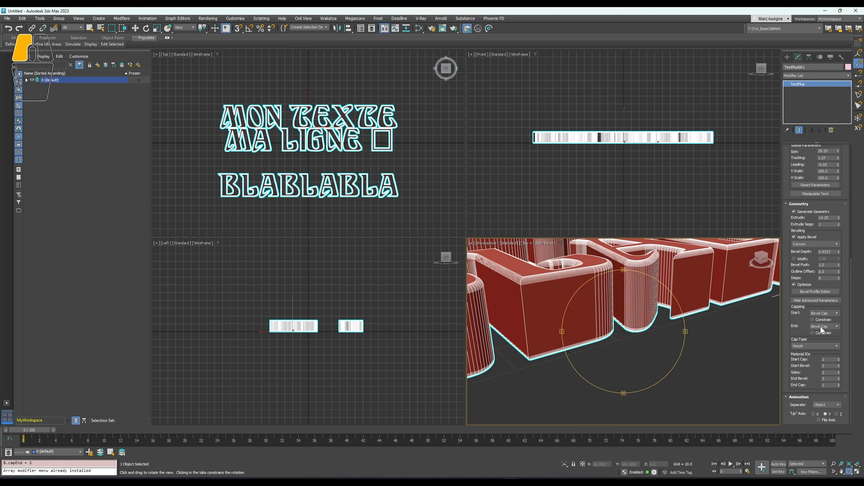
left_click(821, 346)
left_click_drag(632, 335, 591, 331)
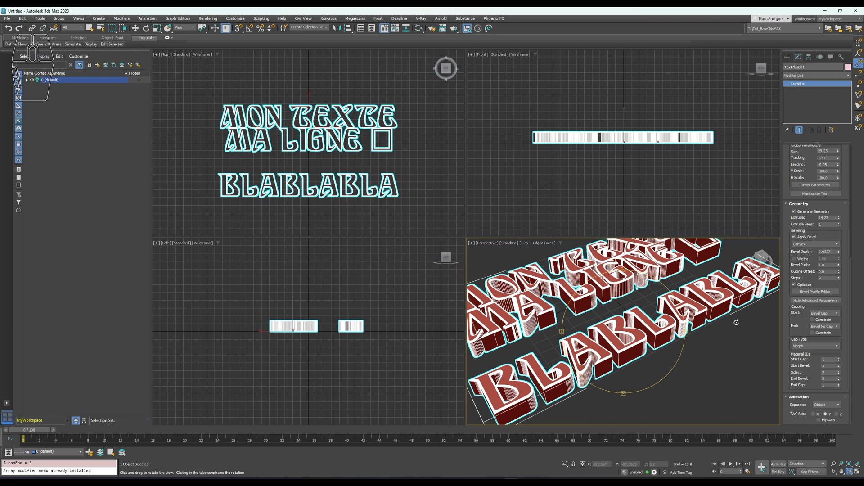
scroll(675, 337, "up", 5)
scroll(643, 288, "up", 3)
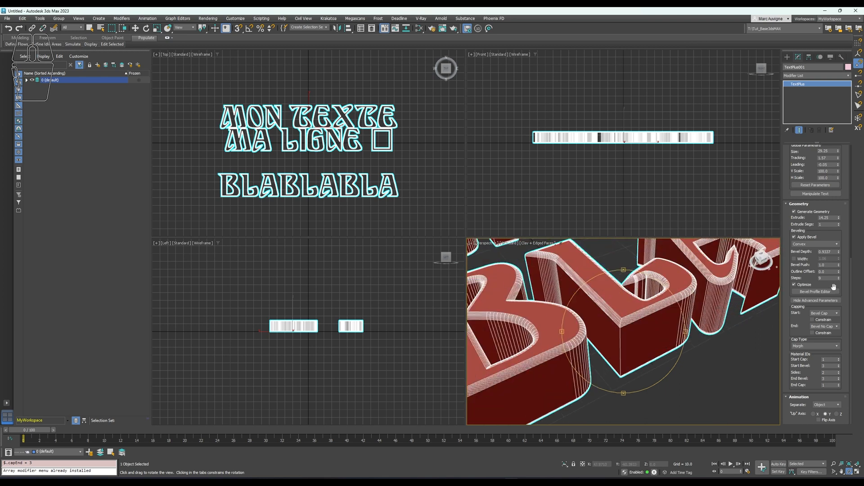
Enable Constrain for both the start and end caps and inspect the bevels on the letters
left_click(813, 320)
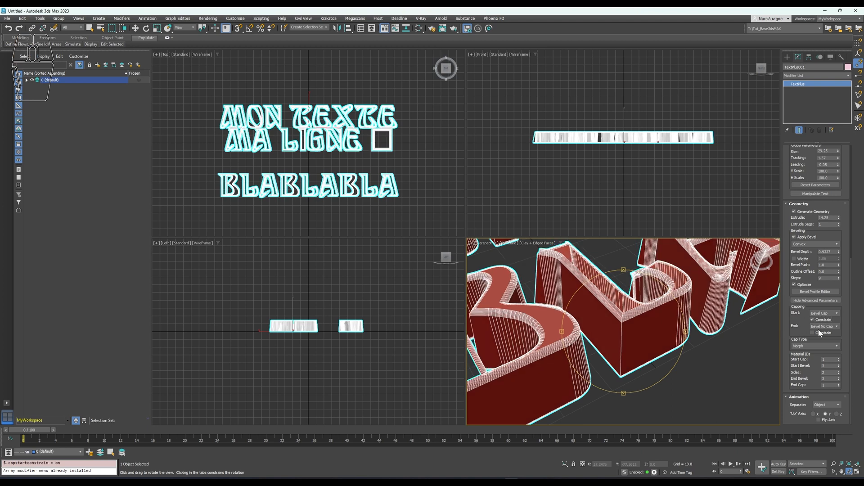
left_click(818, 332)
left_click_drag(661, 320, 648, 331)
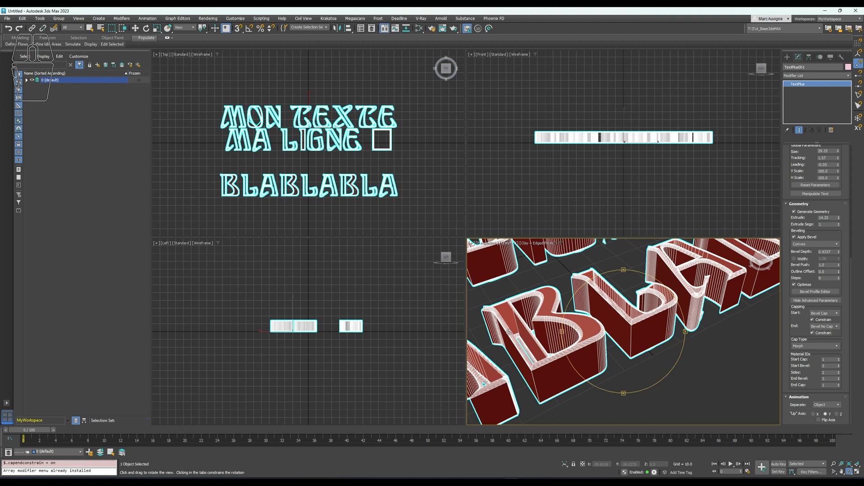
left_click_drag(485, 384, 505, 307)
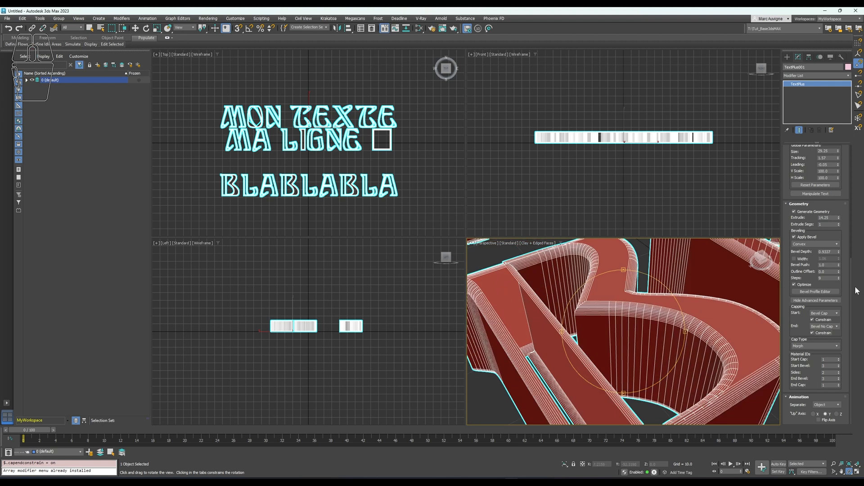
Reduce the text's bevel depth to 0.3237 and examine the thinner bevel on the letters
left_click_drag(838, 254, 837, 276)
left_click_drag(619, 325, 601, 343)
middle_click_drag(676, 310, 584, 308)
scroll(585, 308, "down", 2)
scroll(585, 308, "down", 4)
middle_click_drag(728, 317, 697, 342)
scroll(671, 354, "up", 6)
left_click_drag(649, 354, 645, 370)
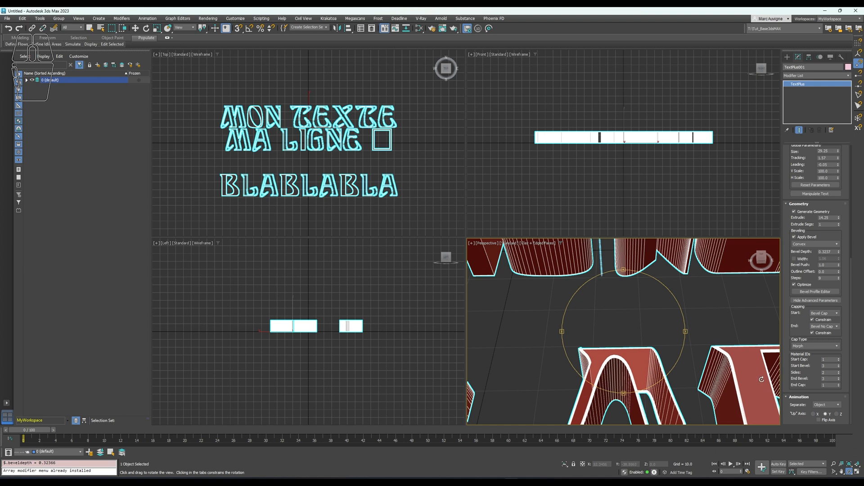
Try the Grid cap type on the text, then restore Morph
left_click(814, 345)
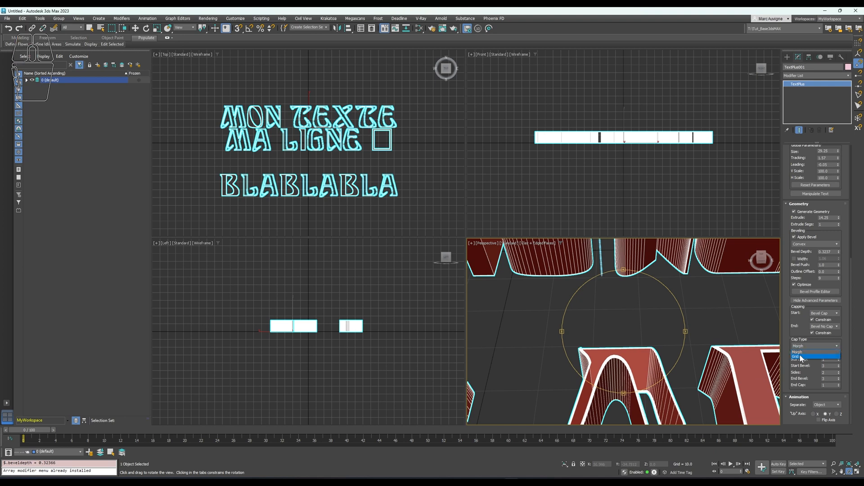
left_click(800, 357)
left_click(802, 347)
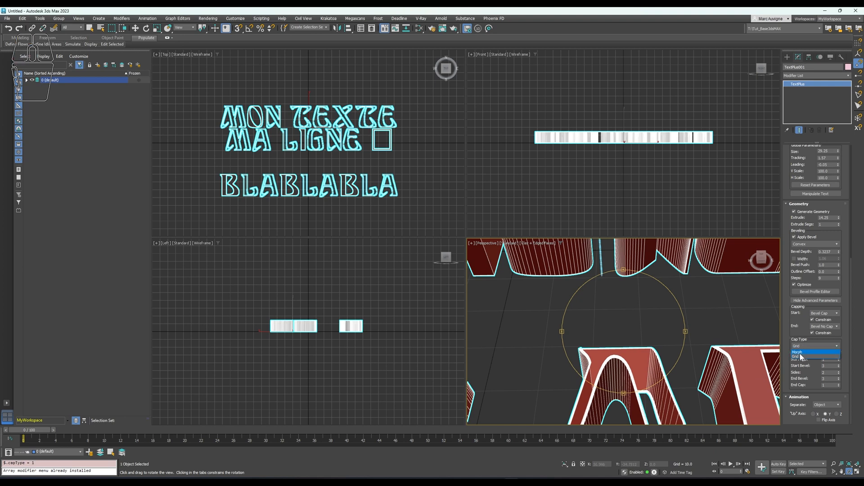
left_click(802, 352)
left_click(793, 365)
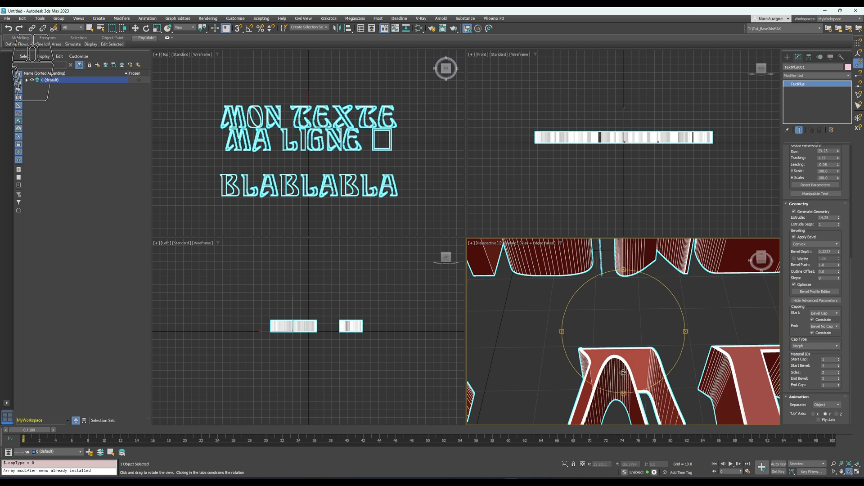
Examine the material ID settings for the start cap, start bevel and sides against the letter faces
left_click(791, 358)
left_click(832, 360)
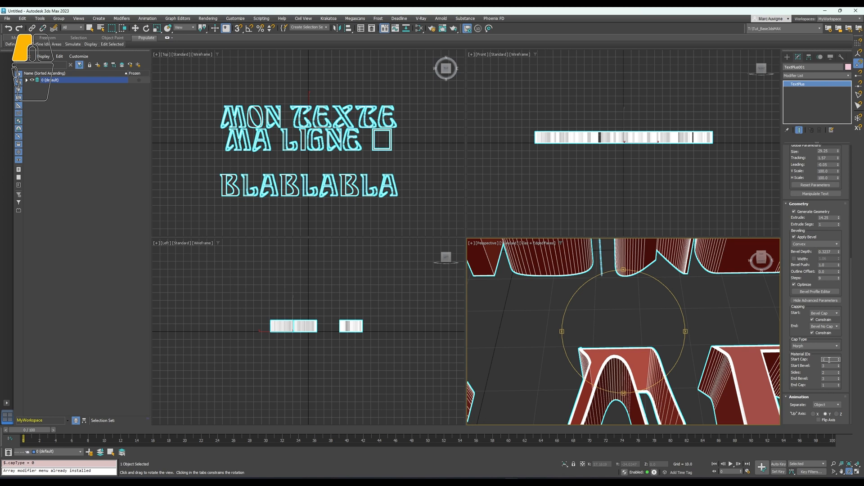
left_click(829, 365)
left_click(830, 372)
left_click_drag(597, 331, 605, 326)
middle_click_drag(605, 327, 552, 316)
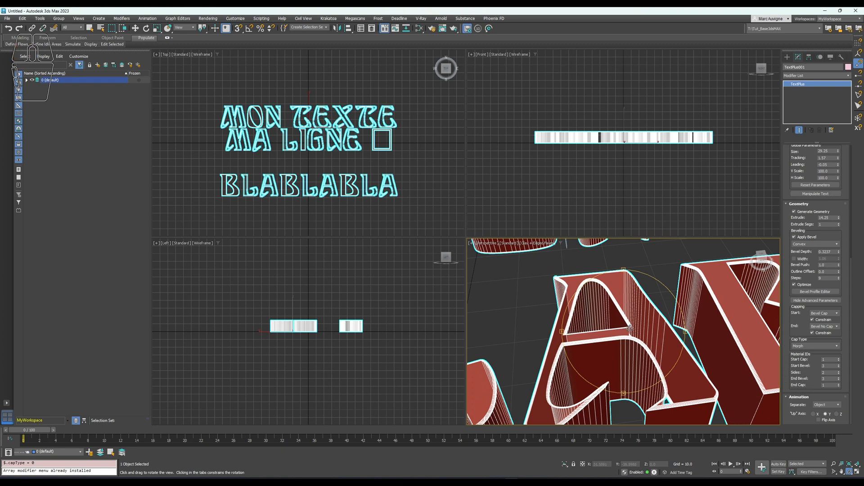
Turn off Constrain for both the start and end caps of the text
scroll(629, 322, "down", 5)
middle_click_drag(630, 322, 655, 353)
scroll(656, 354, "down", 4)
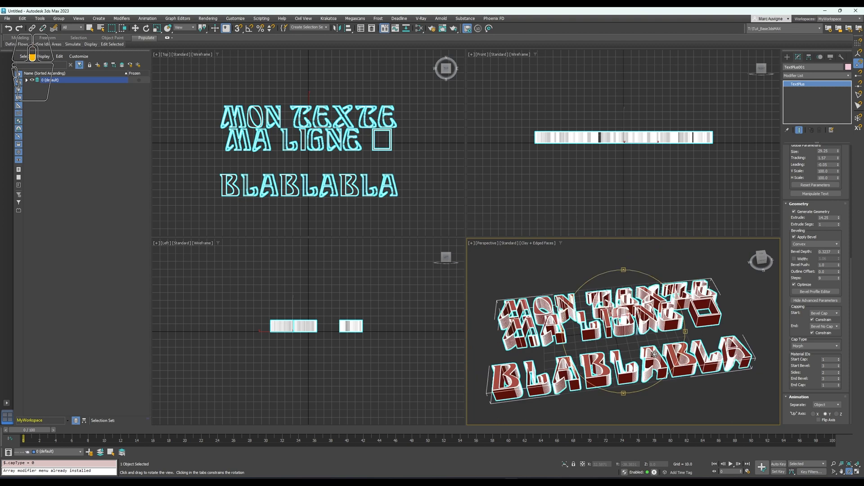
scroll(586, 348, "up", 5)
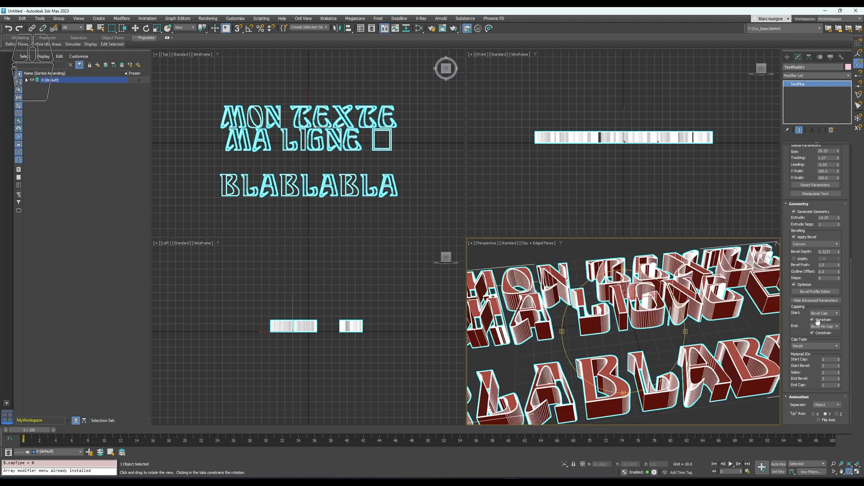
left_click(818, 320)
left_click(817, 332)
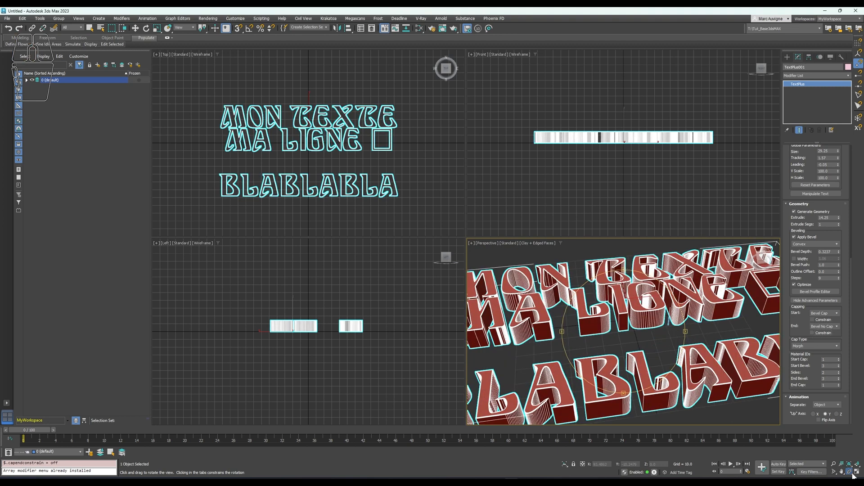
Maximize the perspective viewport and display it in Default Shading with Edged Faces turned off
left_click(854, 472)
scroll(572, 276, "down", 3)
scroll(507, 258, "up", 2)
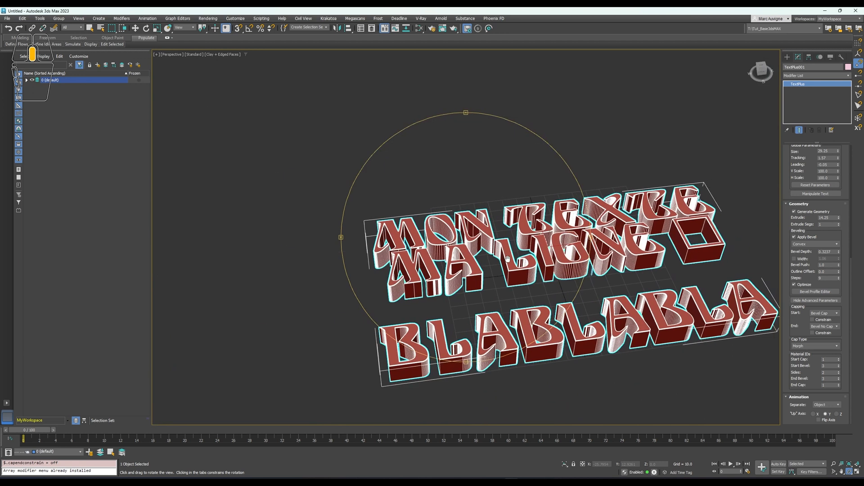
left_click(225, 55)
left_click(225, 63)
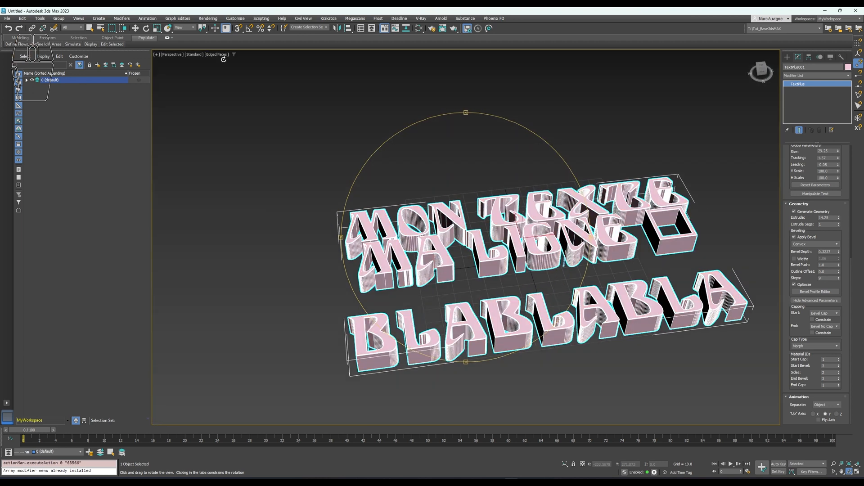
left_click(222, 55)
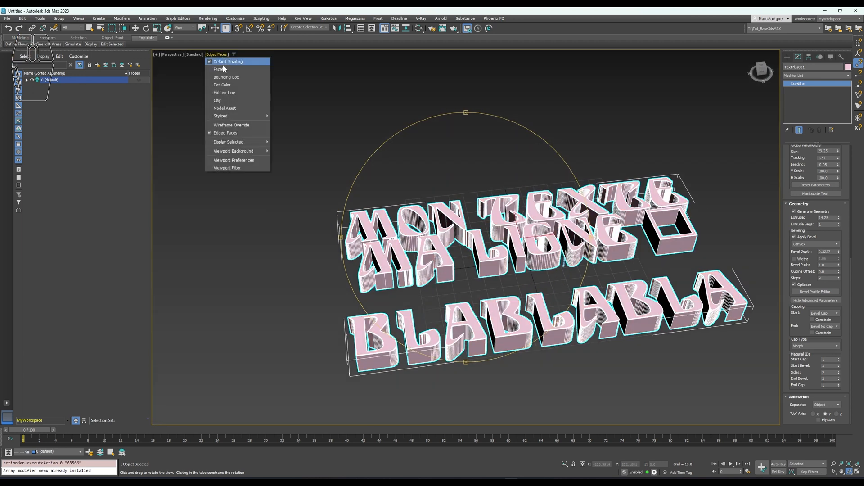
left_click(231, 135)
left_click_drag(605, 370, 767, 379)
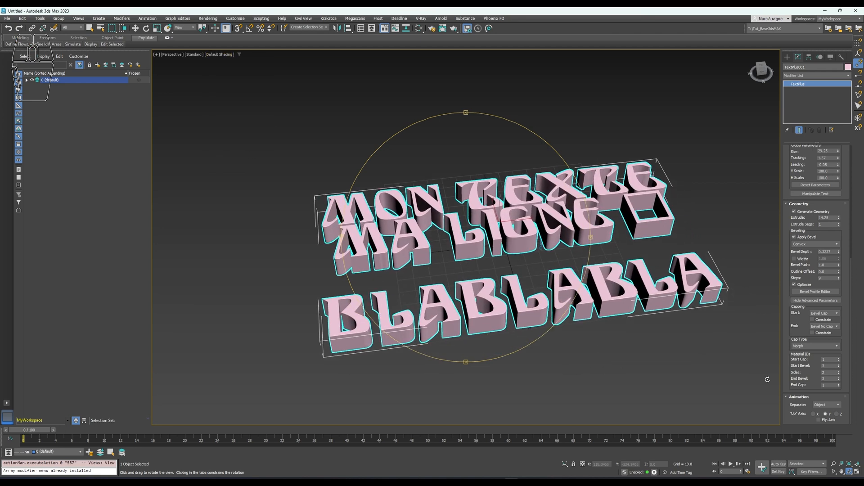
right_click(480, 263)
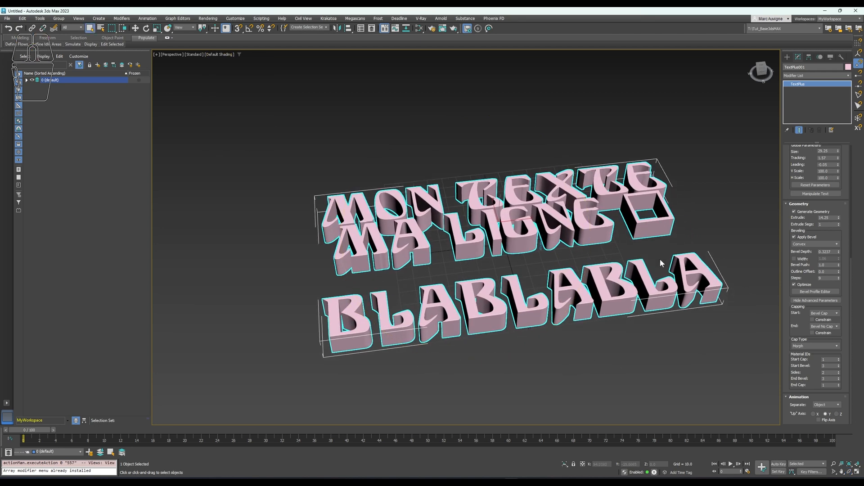
Set the text's animation Up axis to Z
left_click_drag(785, 373, 781, 289)
left_click(826, 410)
left_click(813, 414)
left_click(830, 414)
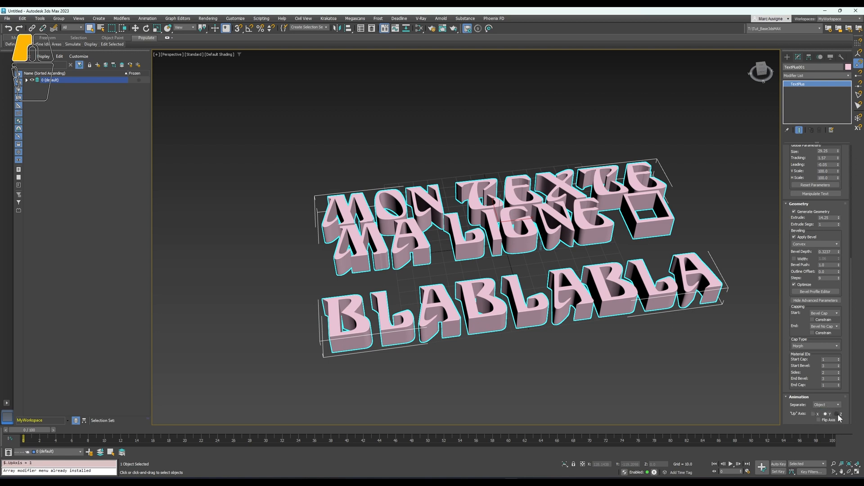
left_click(836, 413)
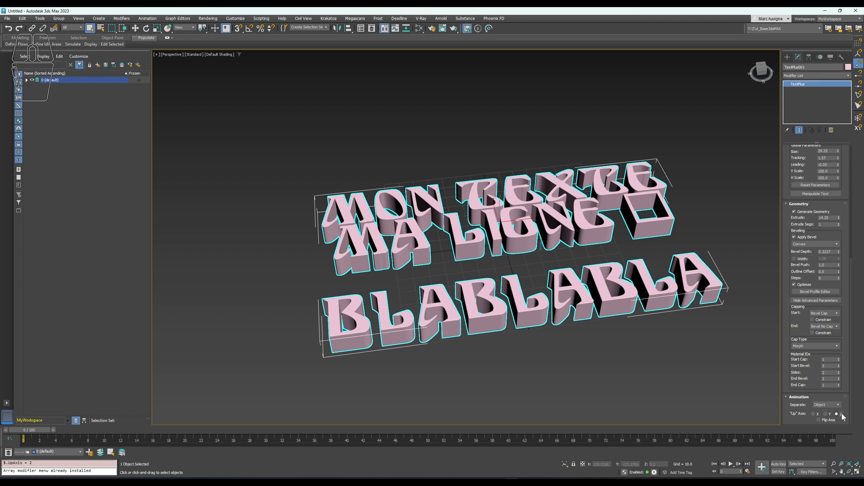
Separate the text by Character in its animation settings
left_click(826, 404)
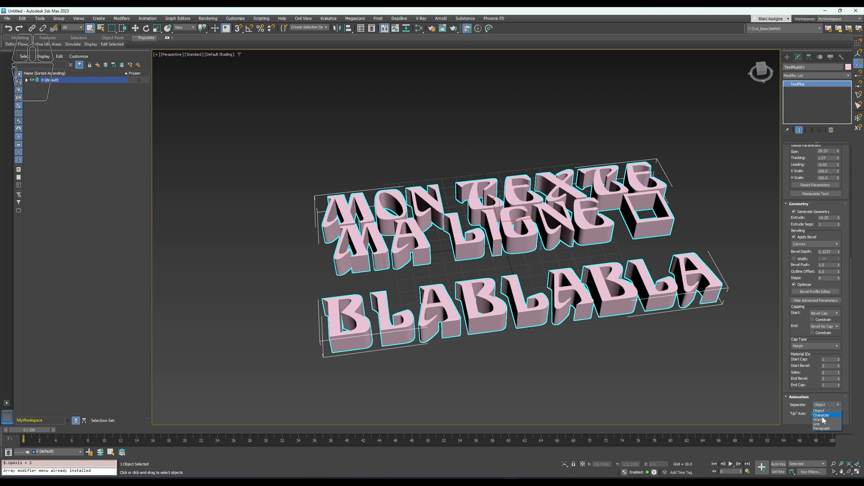
left_click(821, 415)
left_click(495, 359)
Select individual letters one by one and expand the default layer to inspect the separated objects
left_click(355, 214)
left_click(379, 205)
left_click(424, 206)
left_click(482, 202)
left_click(521, 200)
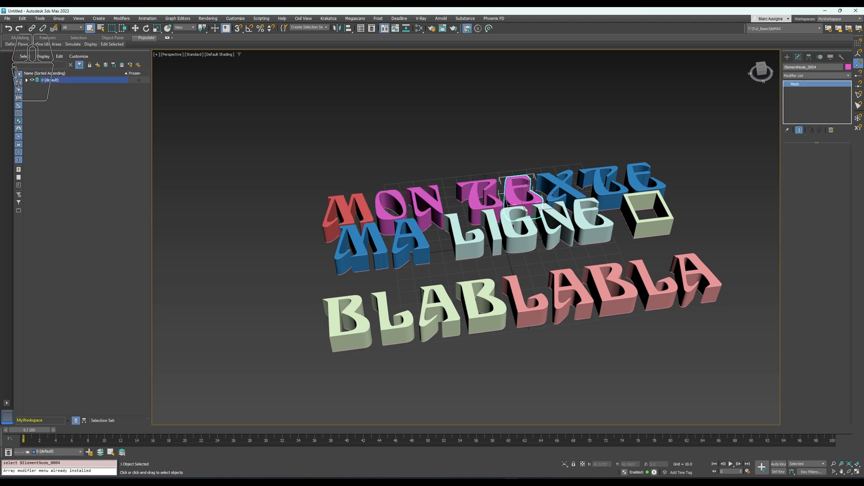
left_click(558, 185)
left_click(603, 180)
left_click(647, 182)
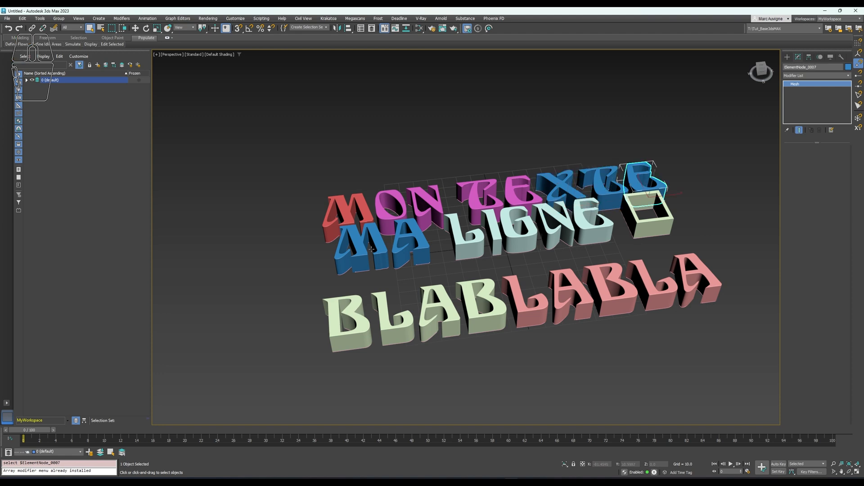
left_click(350, 250)
left_click(415, 252)
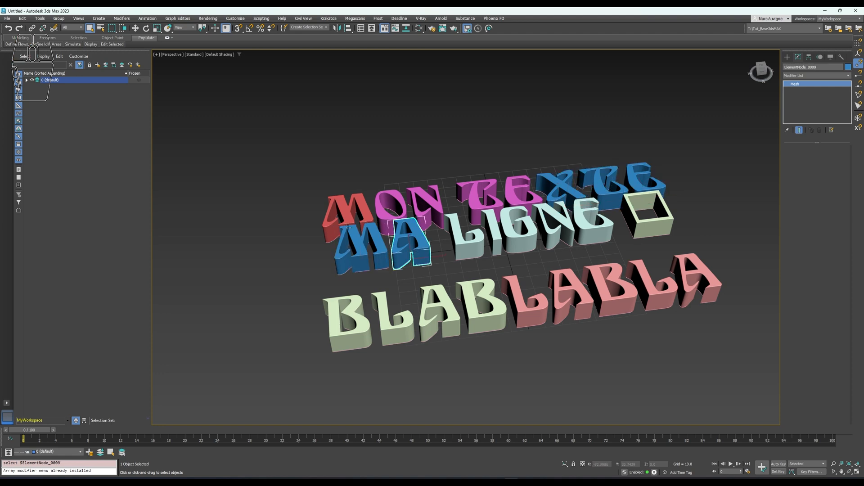
left_click(26, 80)
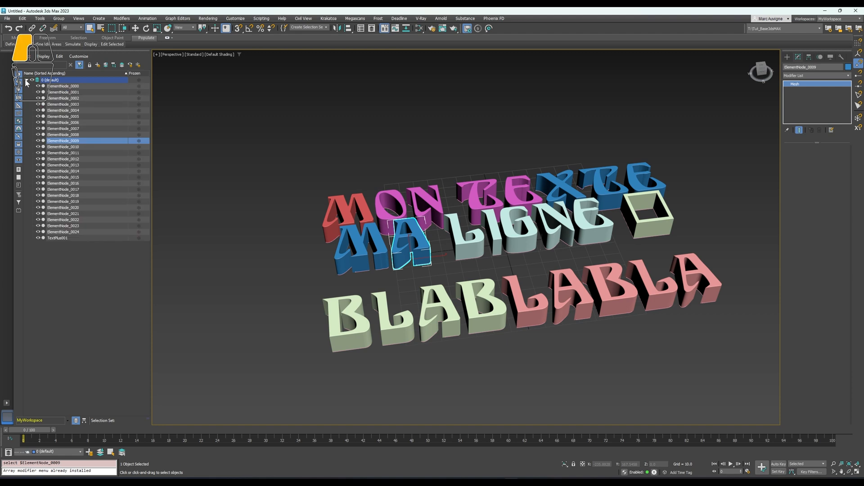
Select the TextPlus001 object and change its animation separation to Word
left_click(62, 238)
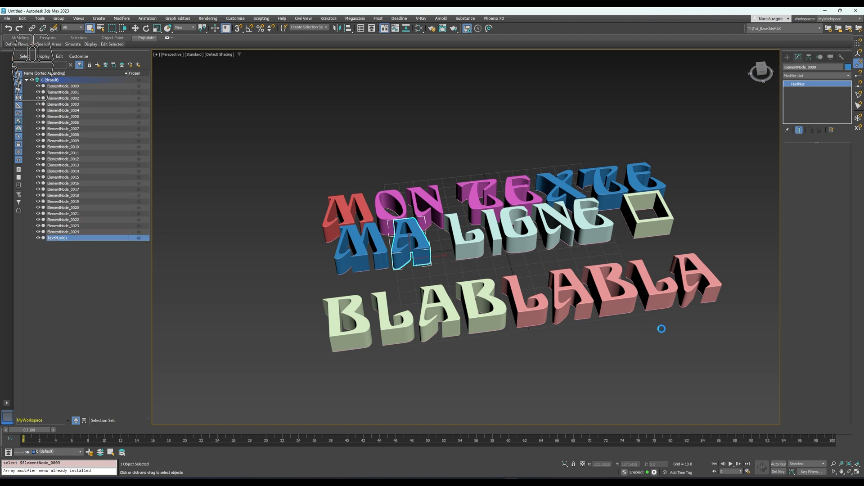
scroll(789, 369, "down", 5)
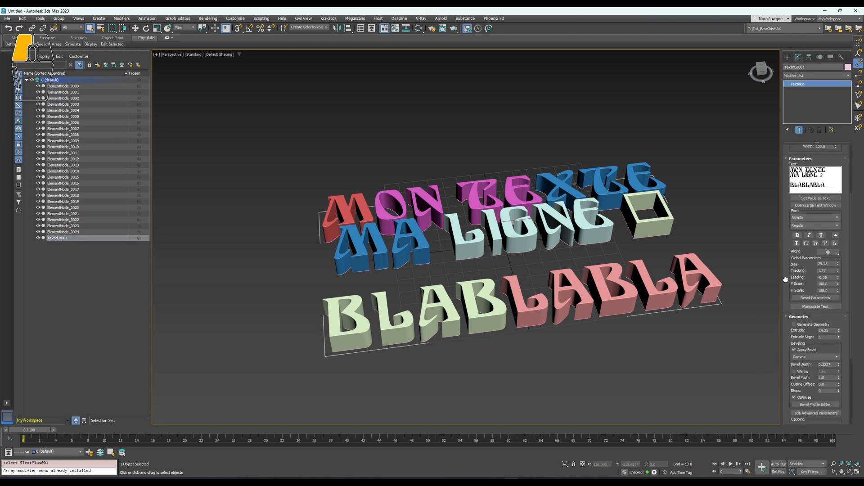
left_click(825, 405)
left_click(825, 414)
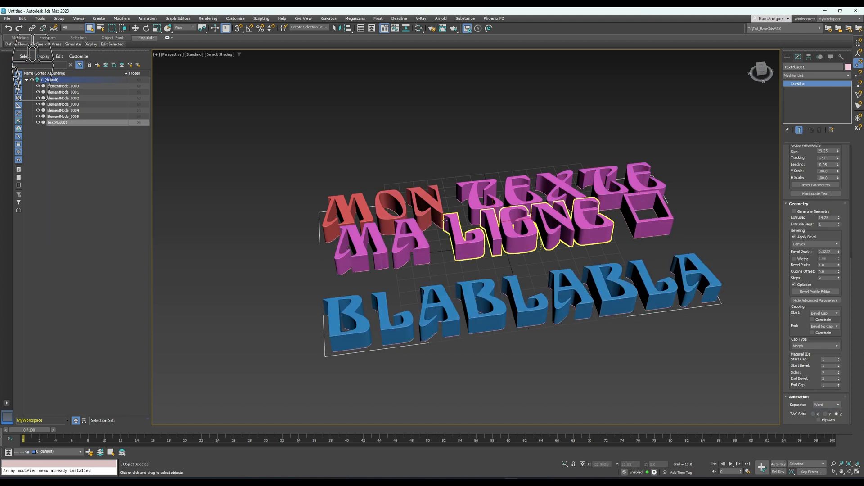
Select each word of the text in turn to check how it is separated
left_click(435, 206)
left_click(473, 195)
left_click(360, 255)
left_click(479, 240)
left_click(659, 231)
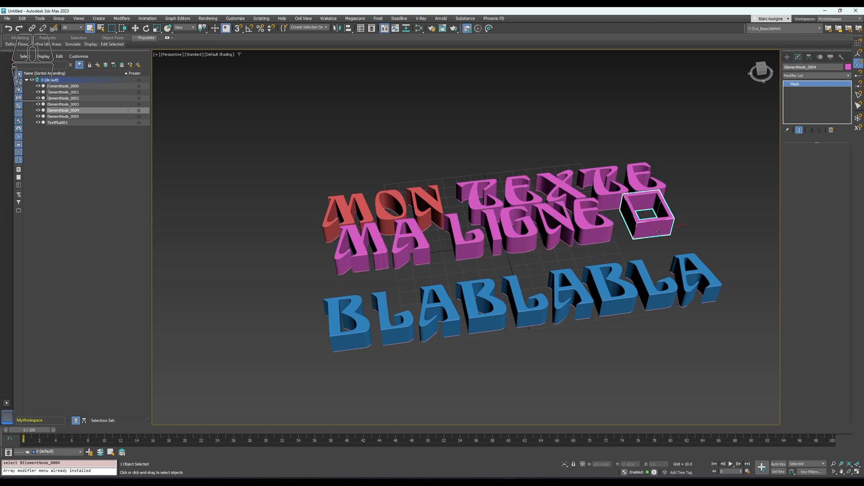
left_click(471, 323)
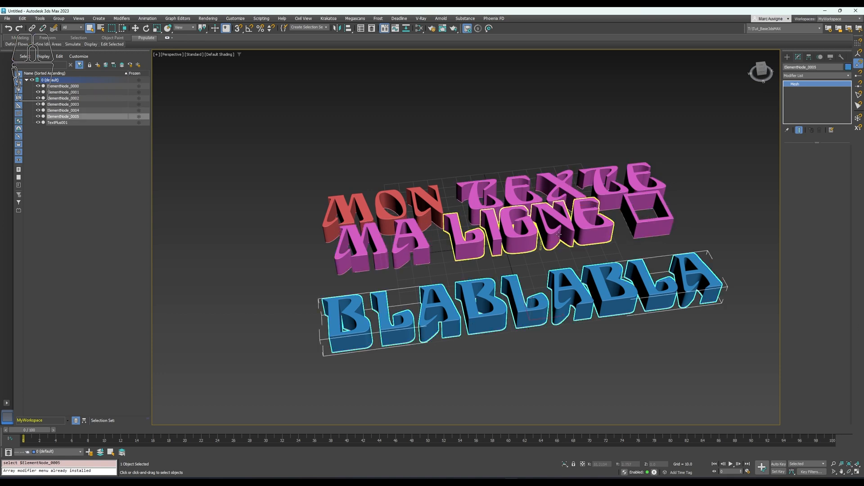
Change the TextPlus001 object's animation separation to Line and select the first line of text
left_click(86, 124)
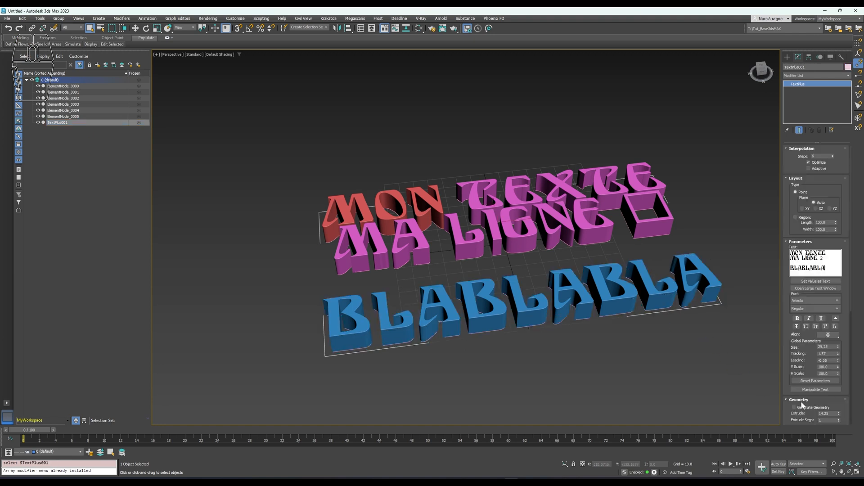
scroll(792, 387, "down", 5)
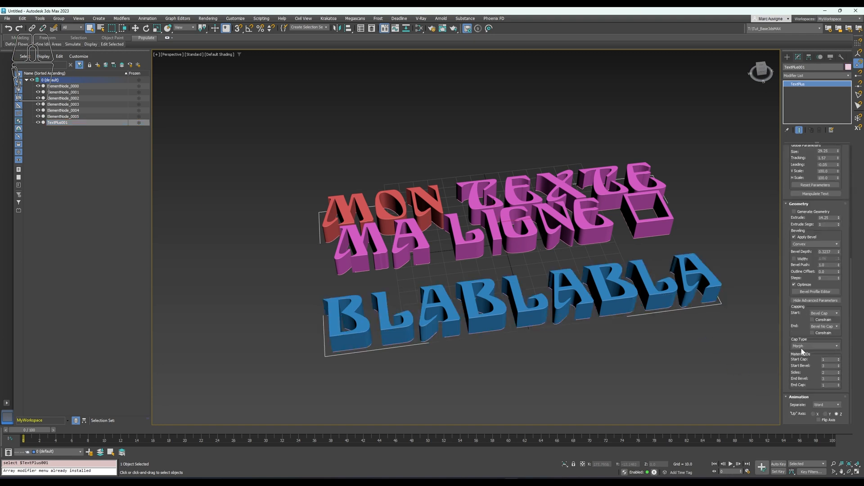
left_click(824, 404)
left_click(822, 423)
left_click(480, 186)
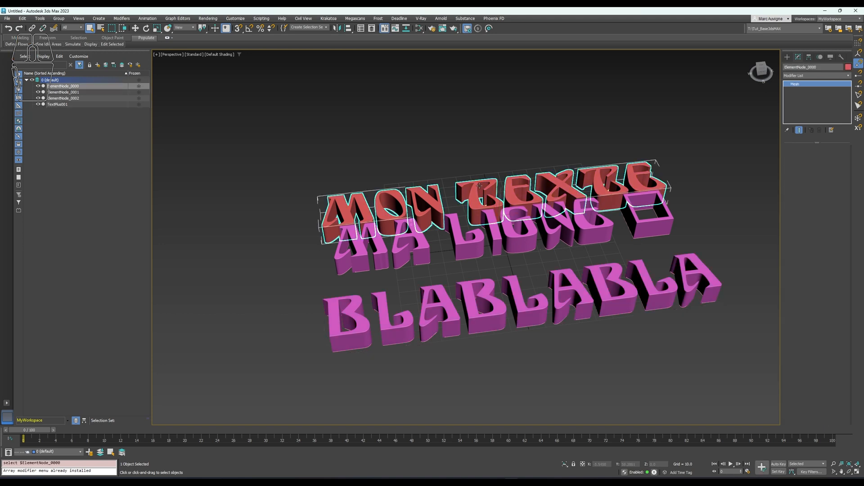
Select the third line of text, set the TextPlus001 object's animation separation to Paragraph, and check the second line's selection
left_click(485, 224)
left_click(495, 311)
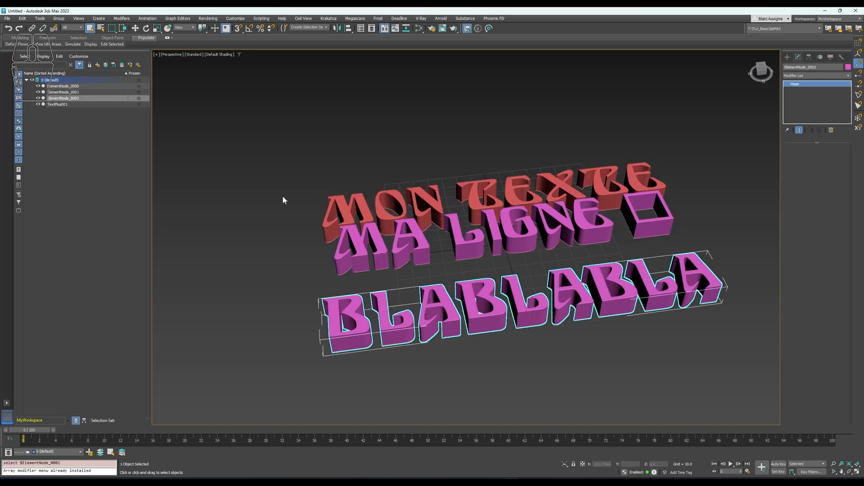
left_click(82, 105)
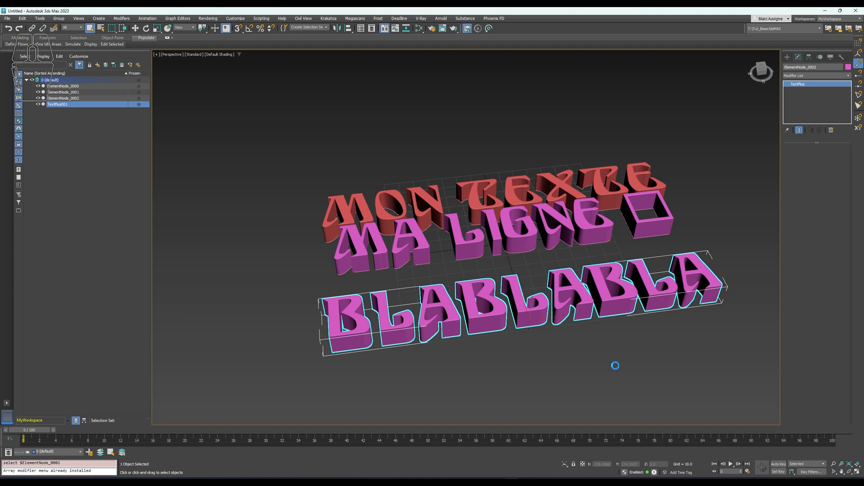
left_click(825, 404)
left_click(822, 429)
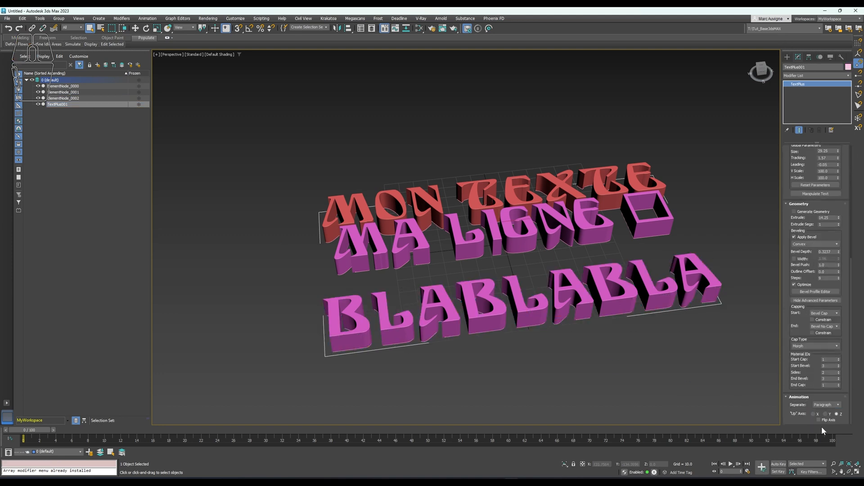
left_click(540, 246)
left_click(70, 105)
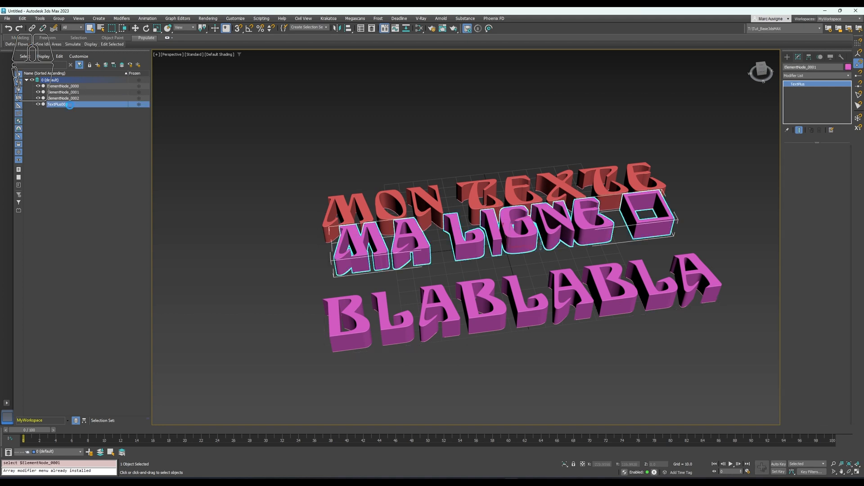
Reset the scene to an empty one without saving the changes
left_click(8, 19)
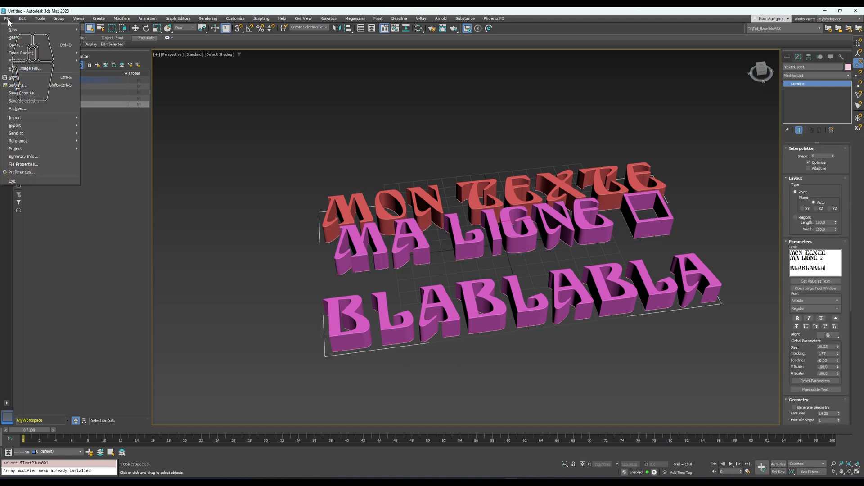
left_click(13, 37)
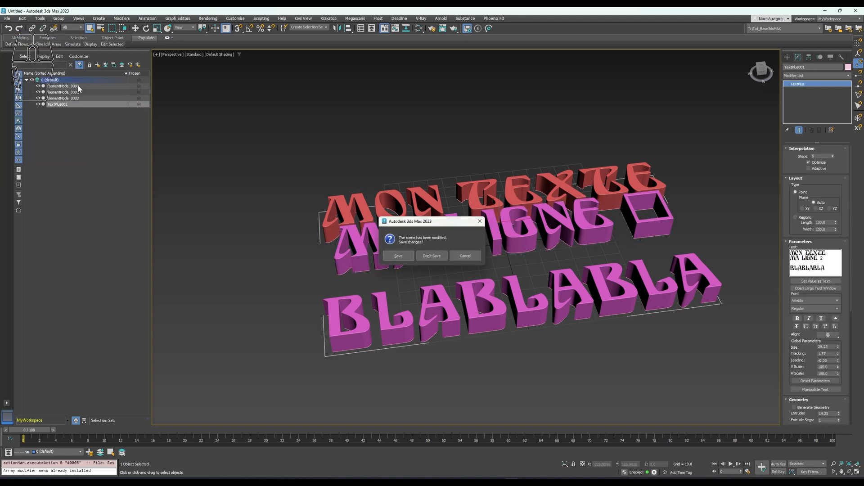
left_click(439, 257)
left_click(420, 255)
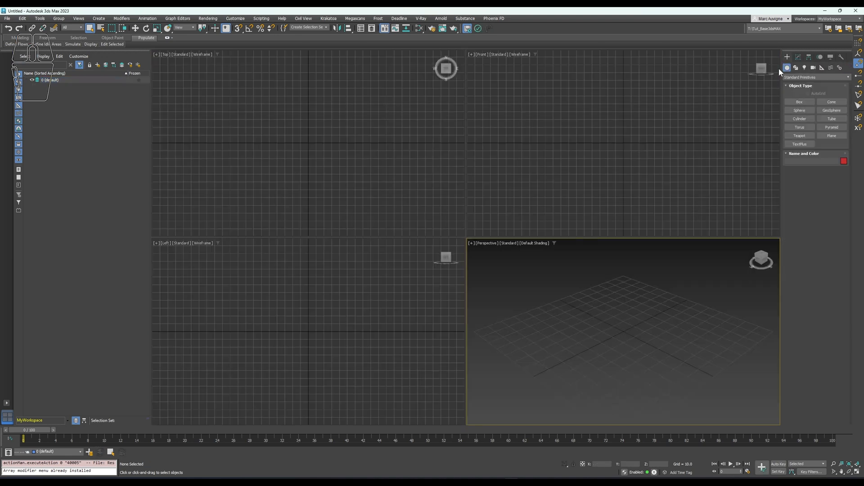
Create a sphere with a radius of about 15 near the front corner of the perspective grid
left_click(800, 118)
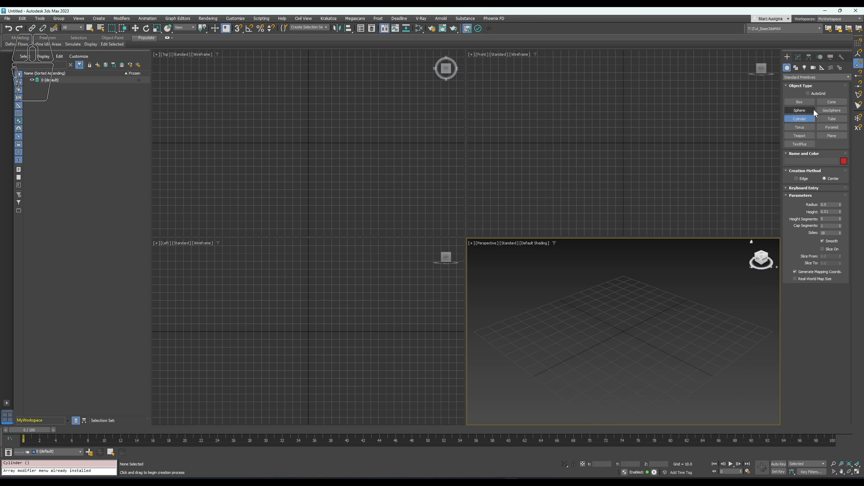
left_click(800, 111)
left_click_drag(732, 340, 758, 340)
Place a TextPlus object on the grid behind the sphere and extrude it by about 4.98
left_click(801, 143)
left_click(602, 315)
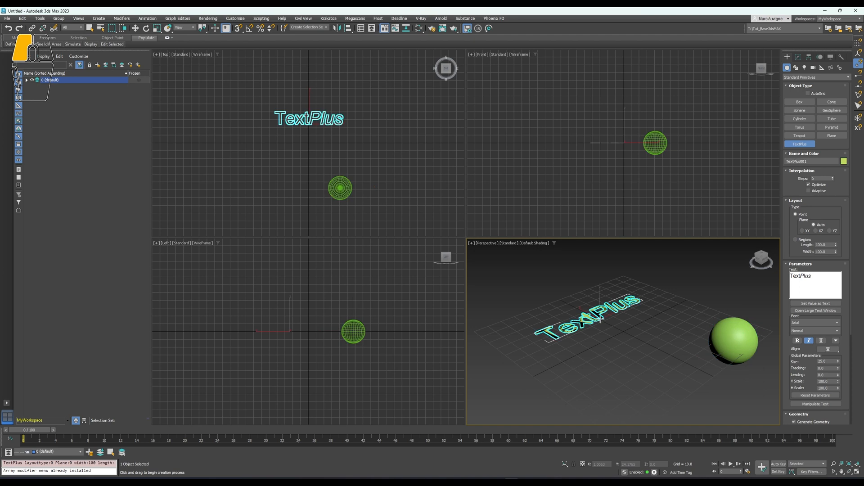
scroll(815, 342, "down", 5)
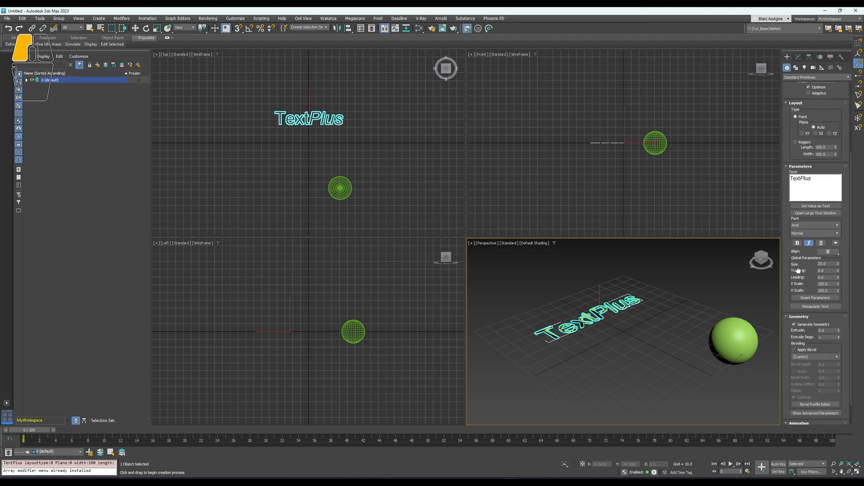
left_click_drag(837, 332, 815, 179)
middle_click_drag(669, 293, 663, 307, "alt")
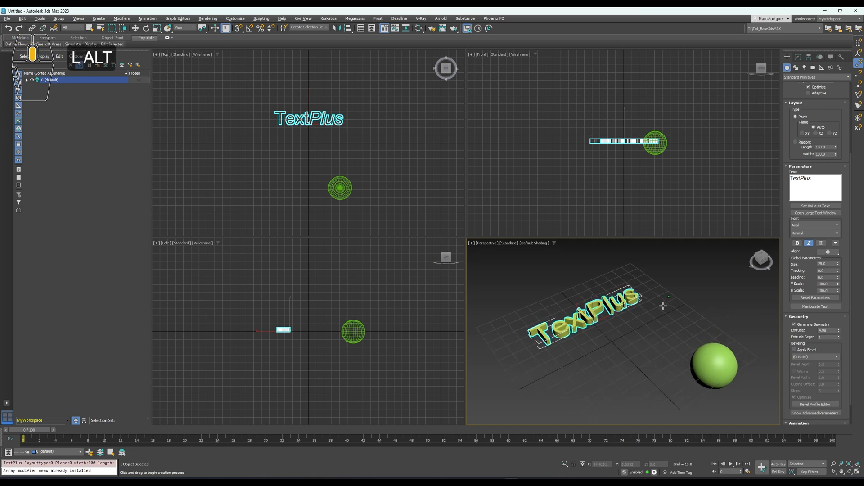
Move the sphere about 57 units along the Y axis, close to the end of the text
right_click(696, 368)
left_click(704, 366)
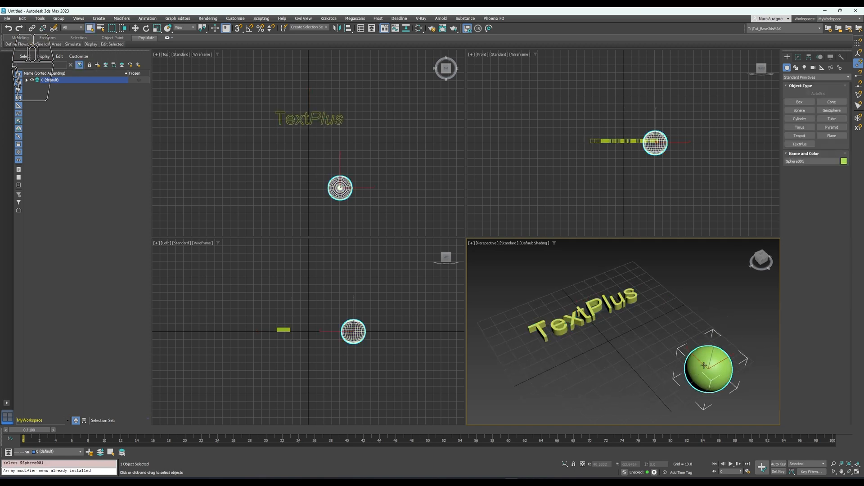
left_click(137, 29)
left_click_drag(707, 362, 628, 340)
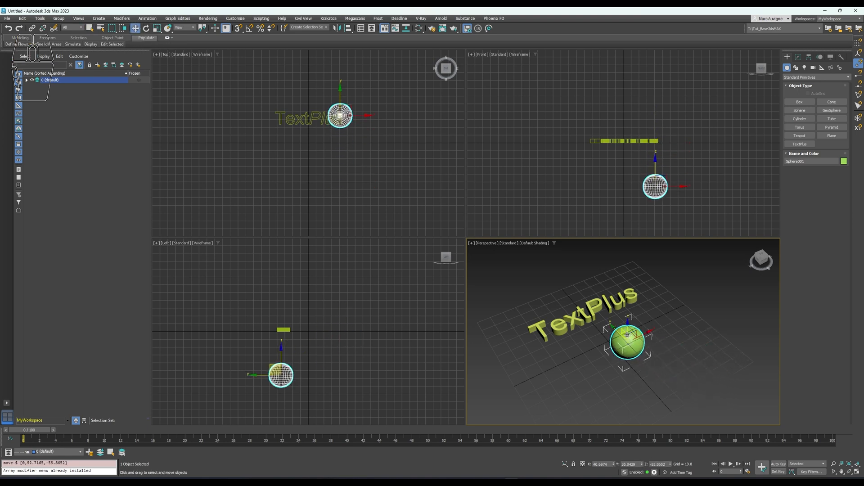
key("ctrl+z")
left_click_drag(686, 356, 625, 299)
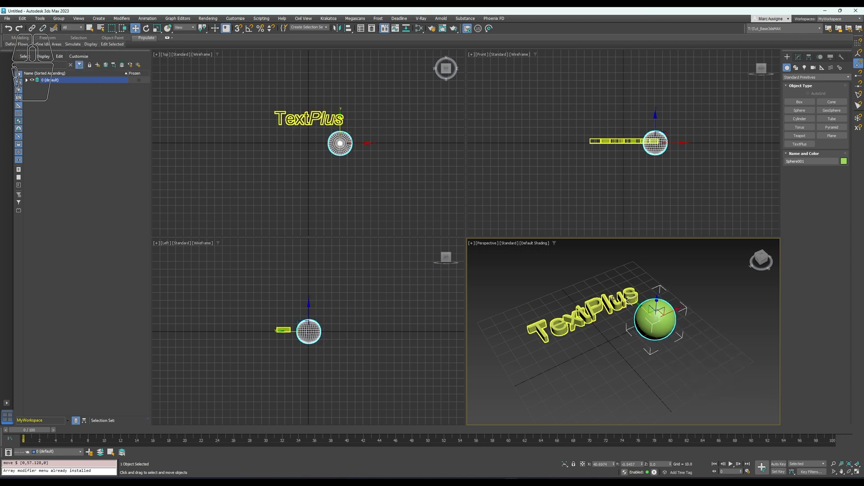
Replace the TextPlus object's text with "Rayon: "
left_click(615, 299)
left_click(798, 57)
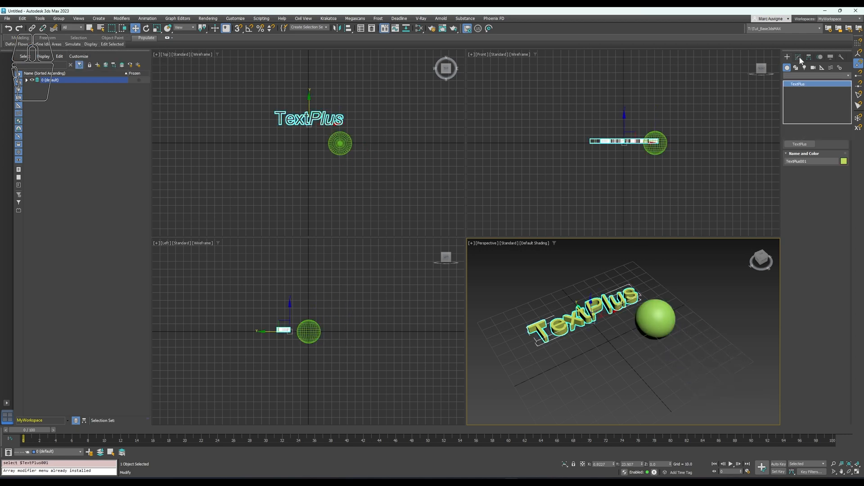
left_click_drag(806, 254, 741, 245)
type("Ra")
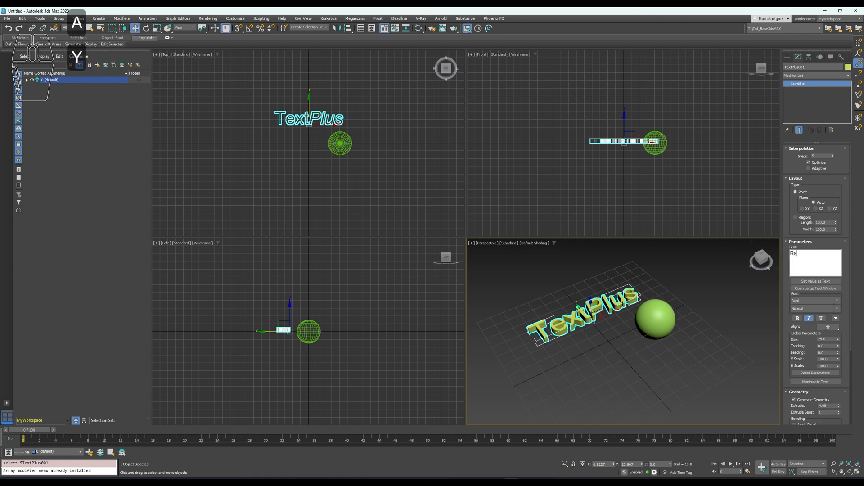
type("yon:")
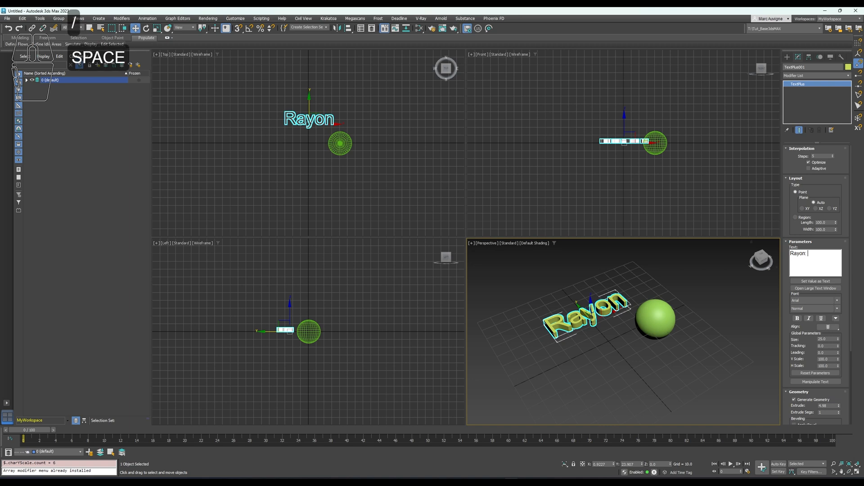
Start defining a value as text for the TextPlus object and name it Radius
left_click(808, 281)
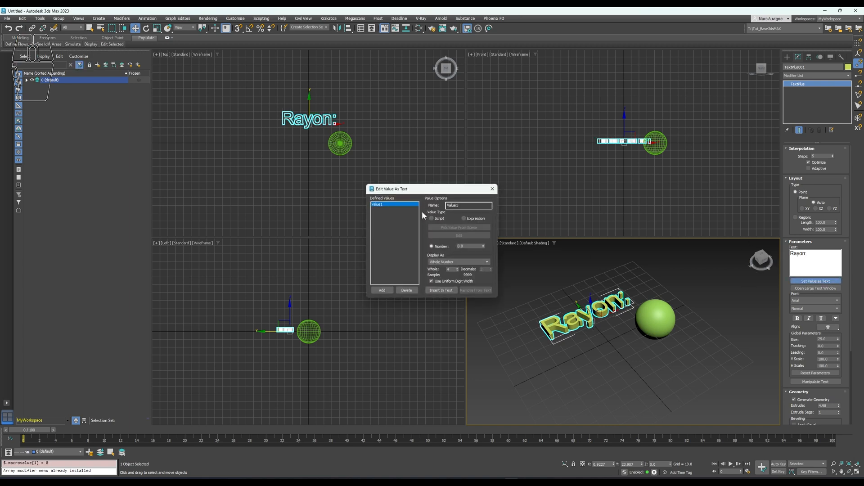
left_click_drag(461, 206, 429, 200)
type("Radius")
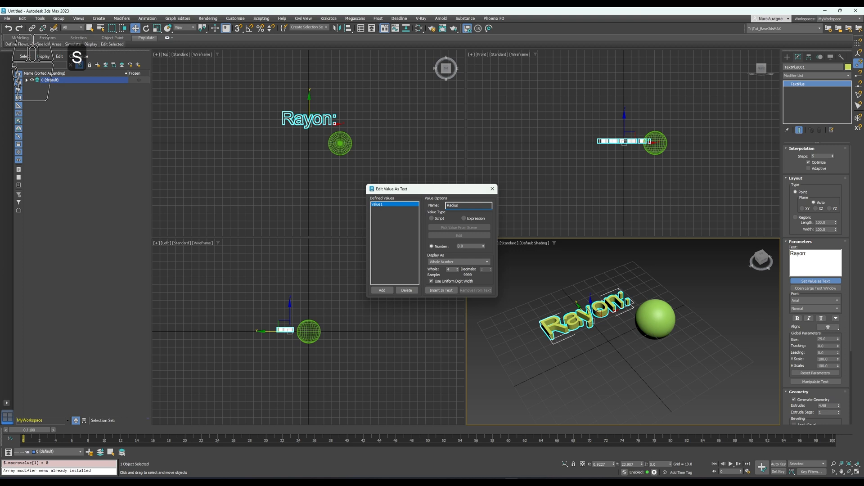
Make Radius a script value and evaluate it with the expression F
left_click(436, 217)
left_click(455, 236)
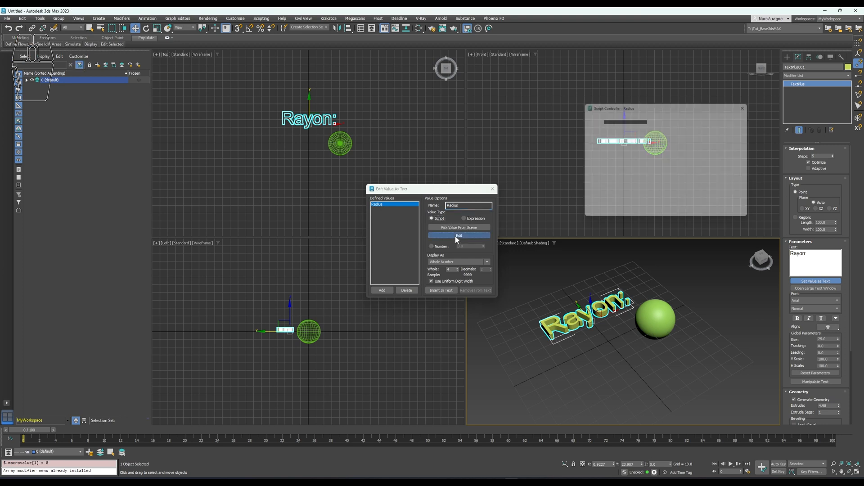
left_click(676, 129)
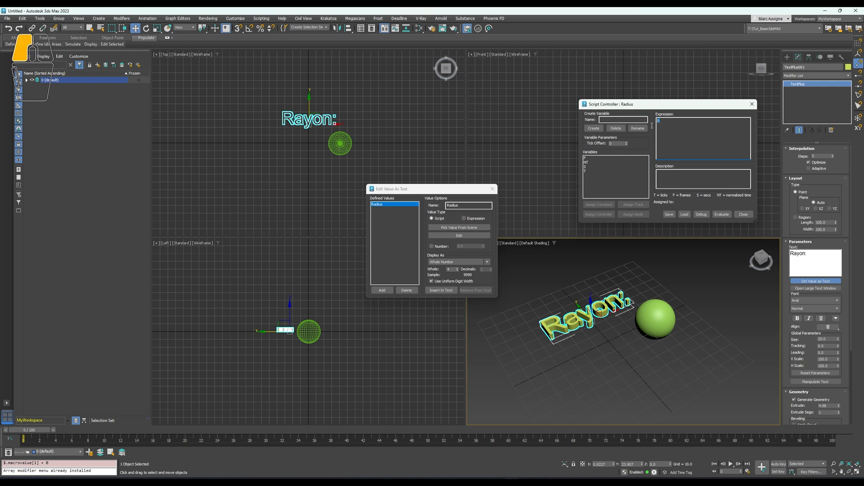
type("F")
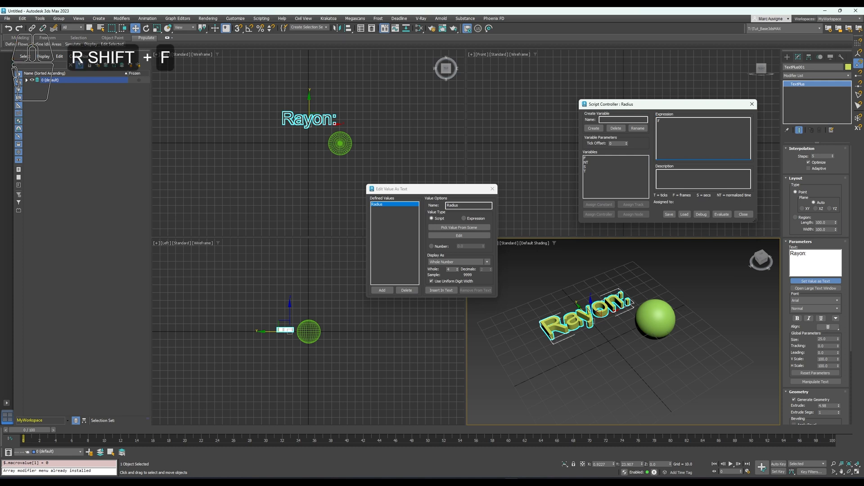
left_click(725, 215)
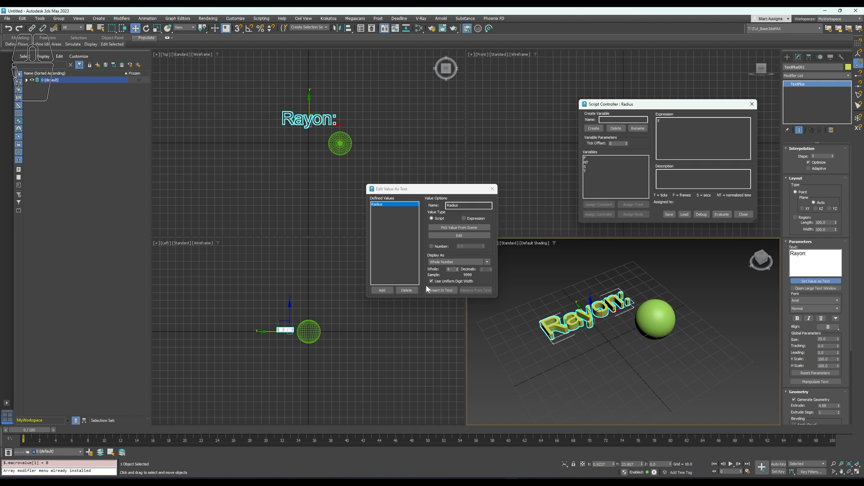
Insert the Radius value after "Rayon: " and display it as a whole number with 1 whole digit
left_click(441, 291)
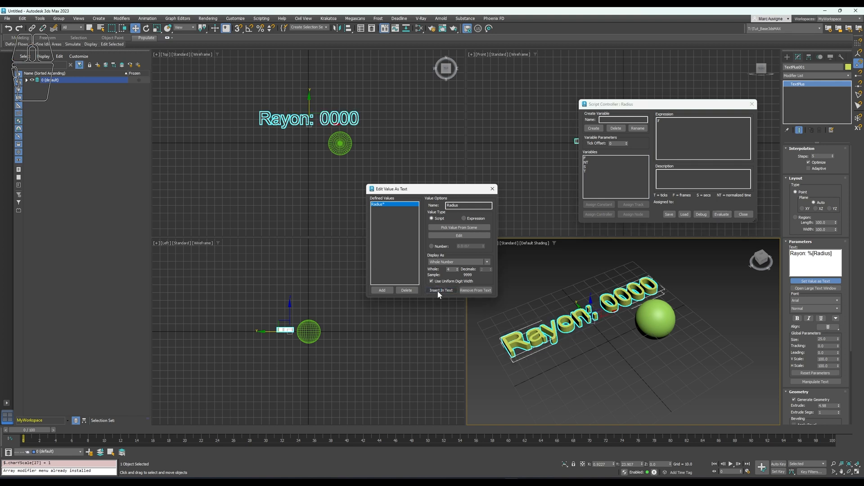
left_click(458, 262)
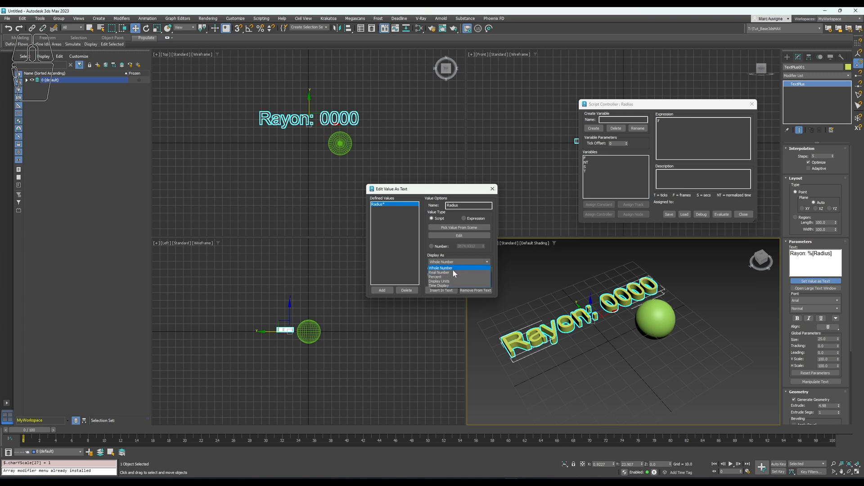
left_click(453, 269)
left_click(457, 268)
left_click(457, 268)
left_click(457, 268)
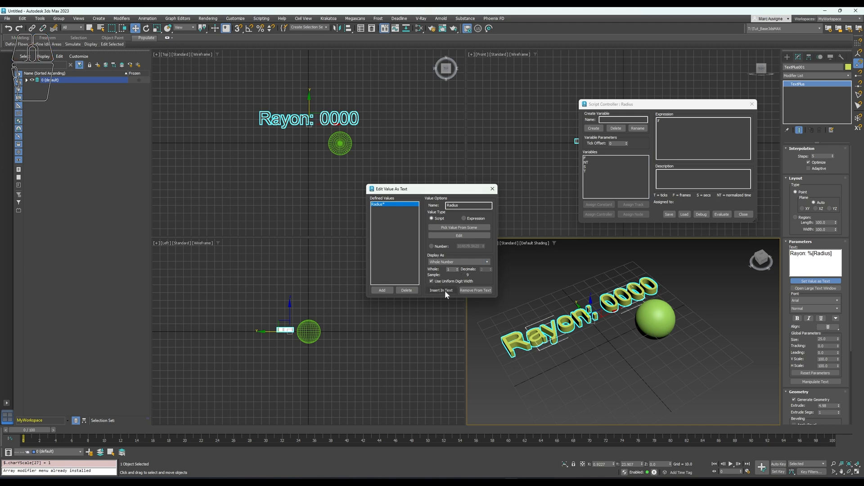
Scrub the timeline to frame 39 to check how the inserted value follows it, and close the script controller
left_click_drag(21, 431, 329, 426)
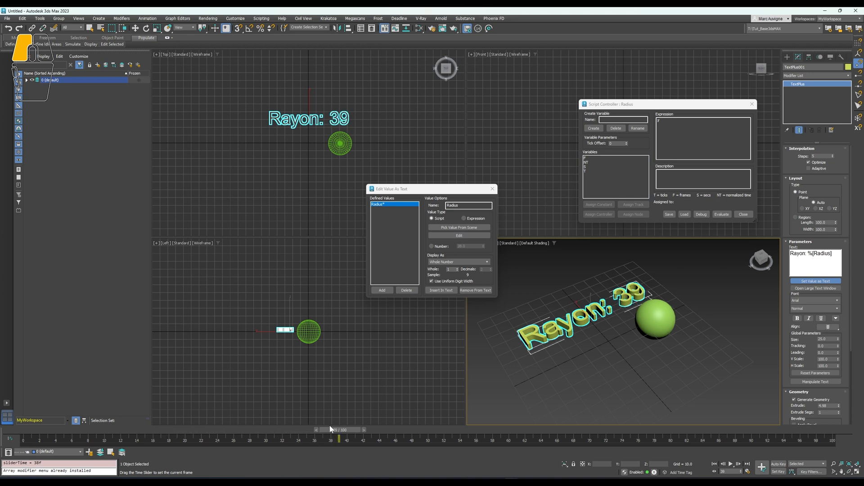
key("w")
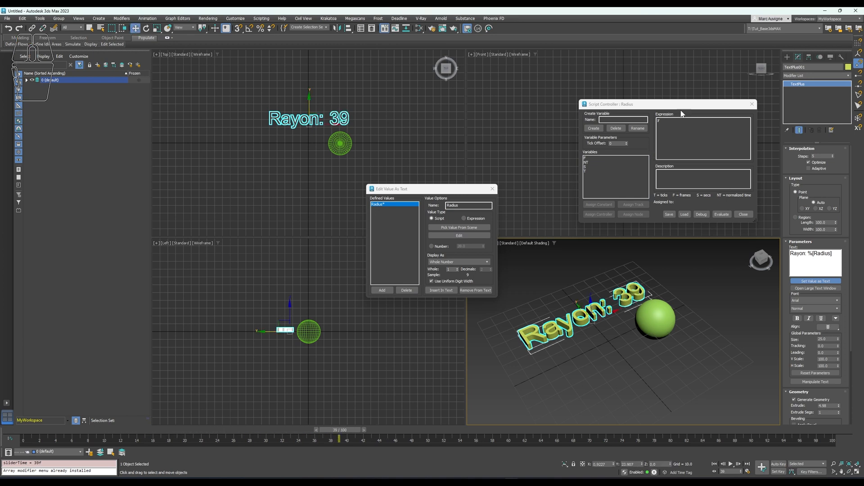
left_click(752, 104)
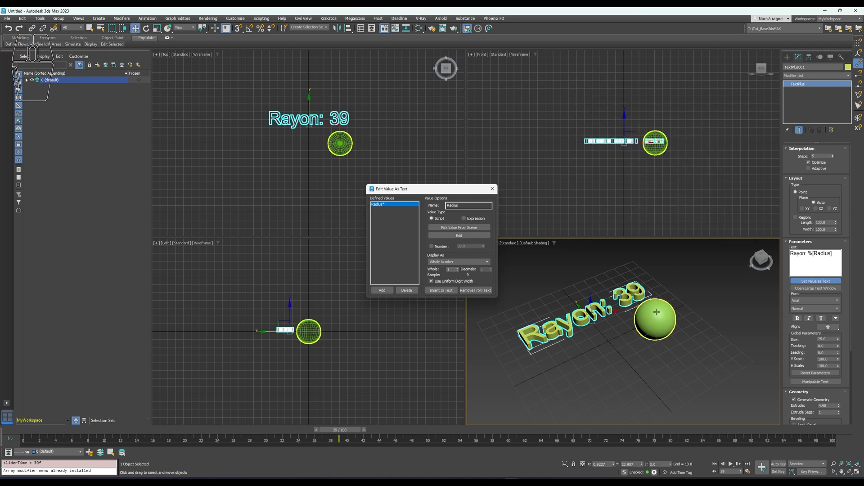
Change the Radius value to an expression and link it to the sphere's radius picked from the scene
left_click(464, 218)
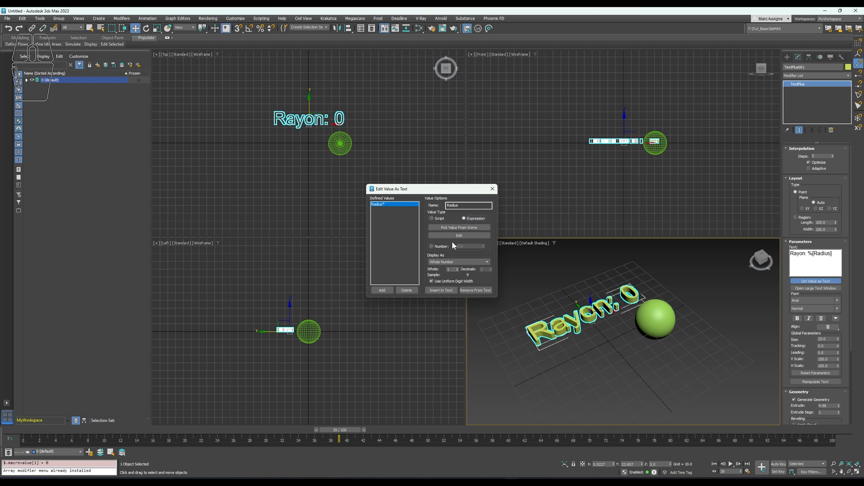
left_click(457, 227)
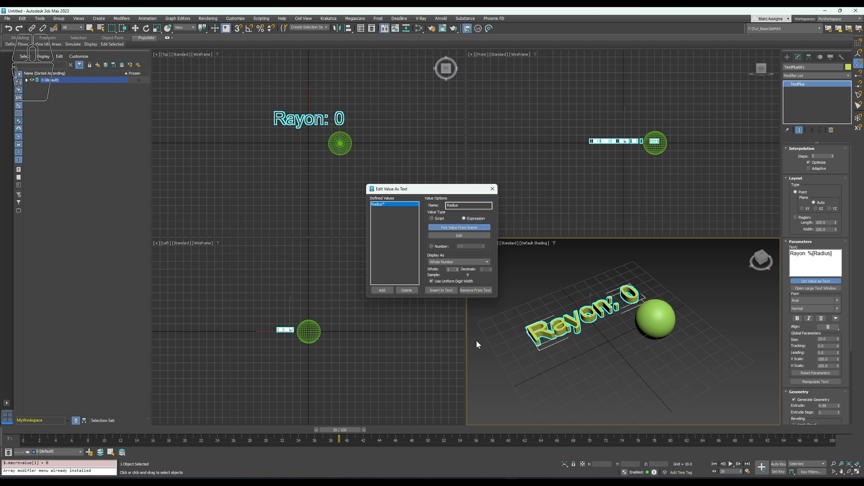
left_click(647, 323)
mouse_move(647, 331)
left_click(685, 331)
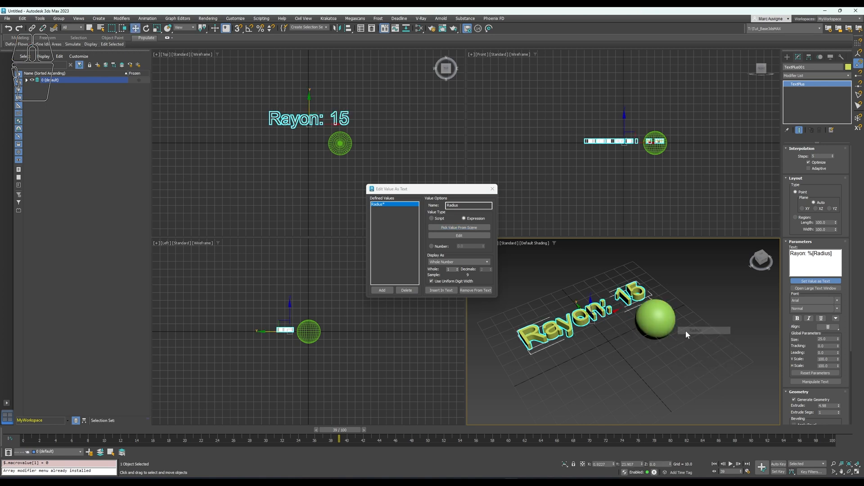
Display the Radius value as a real number with 3 decimals
left_click(468, 262)
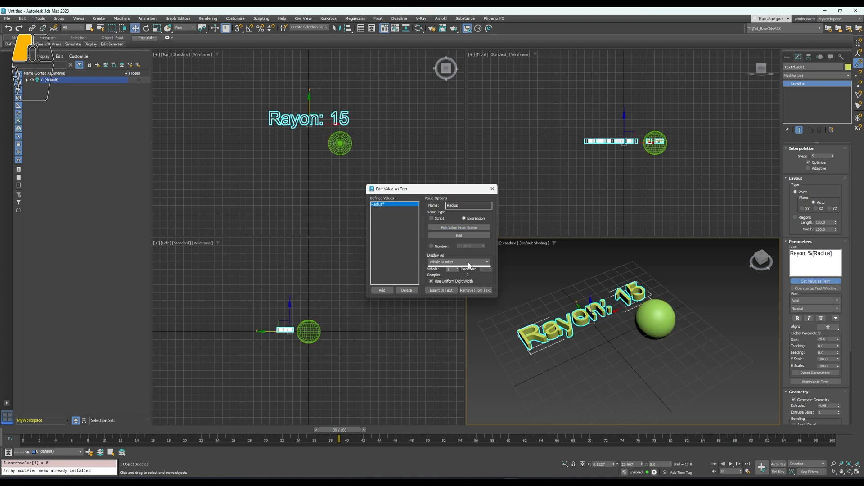
left_click(459, 272)
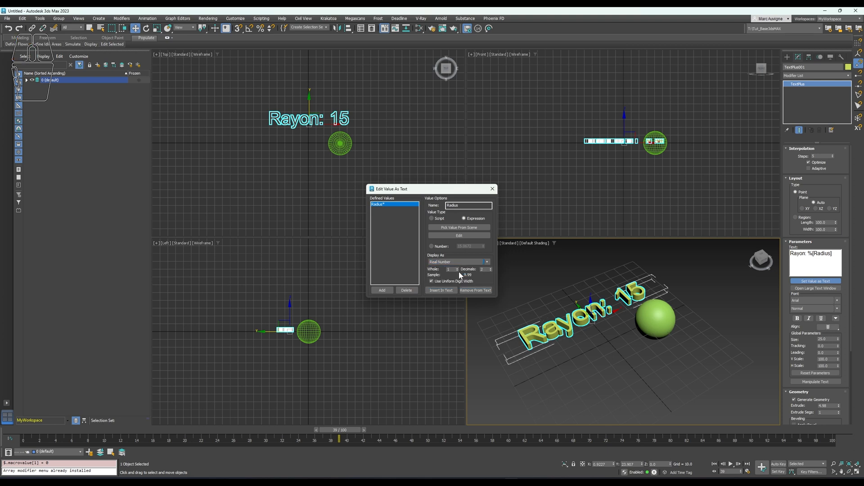
left_click(490, 267)
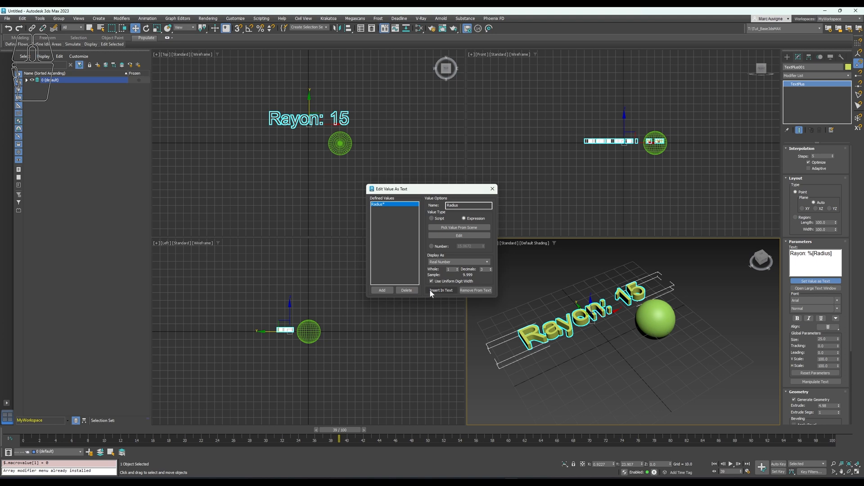
Close the value editor, scrub the timeline, and adjust the sphere's radius to check that the text follows it
left_click(492, 190)
left_click_drag(330, 425, 312, 431)
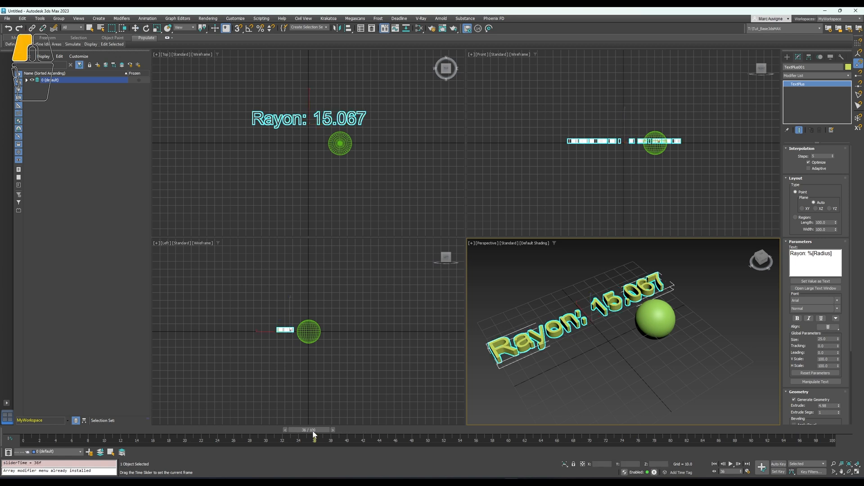
key("w")
left_click(652, 323)
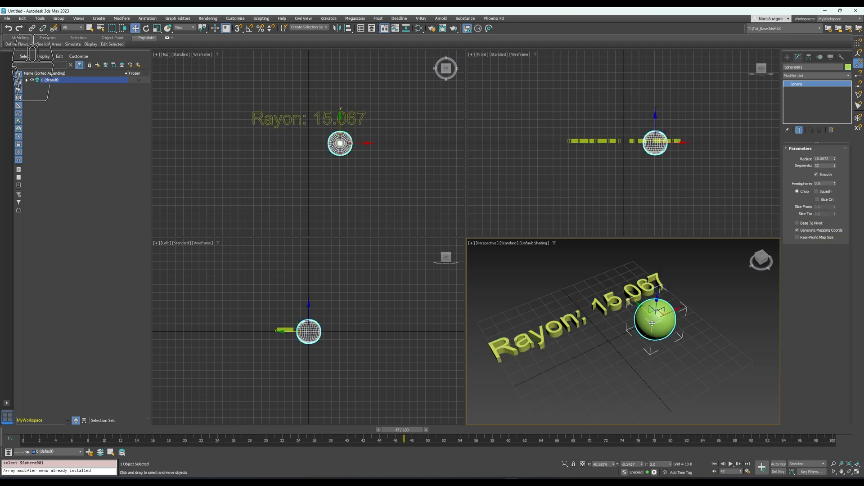
mouse_move(835, 158)
left_mouse_down()
mouse_move(835, 148)
mouse_move(825, 179)
mouse_move(823, 171)
left_mouse_up()
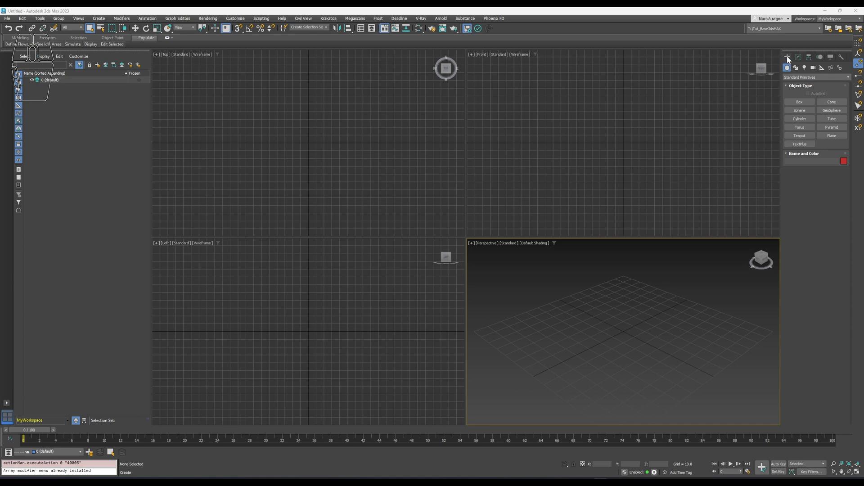
Create an extended-primitive Hedra with a radius of about 31.4 and set its family parameters to P 0.46 and Q 0.34
left_click(806, 77)
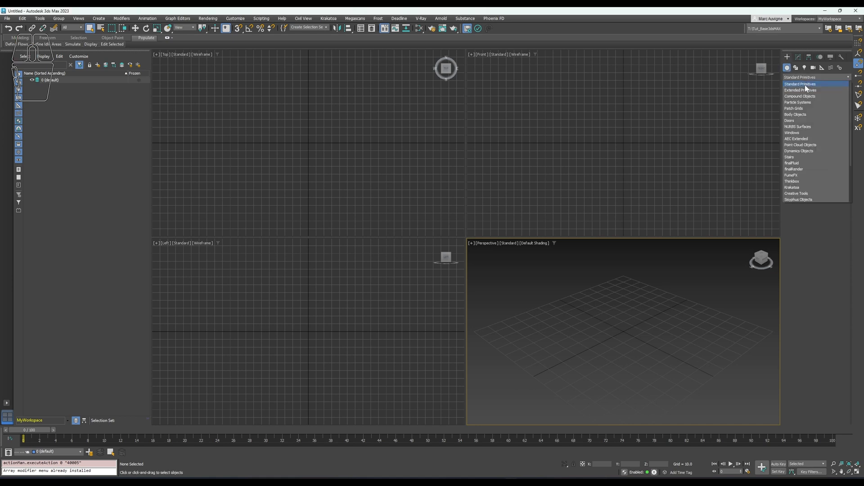
left_click(804, 90)
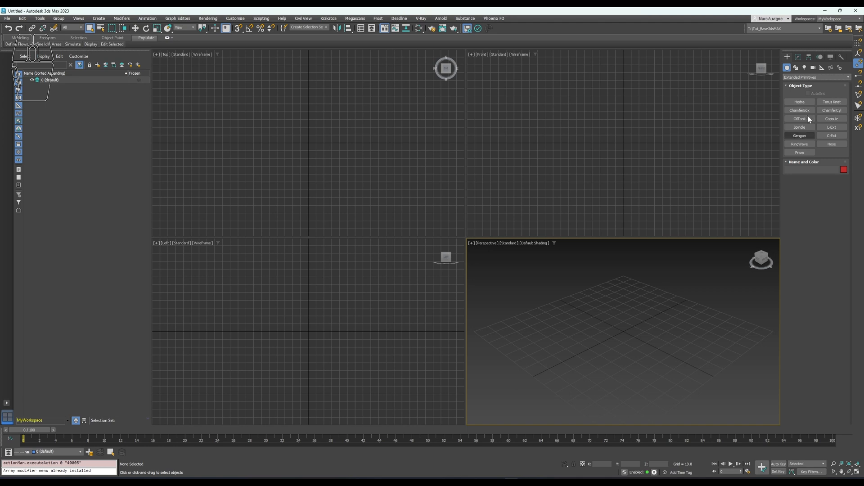
left_click(799, 103)
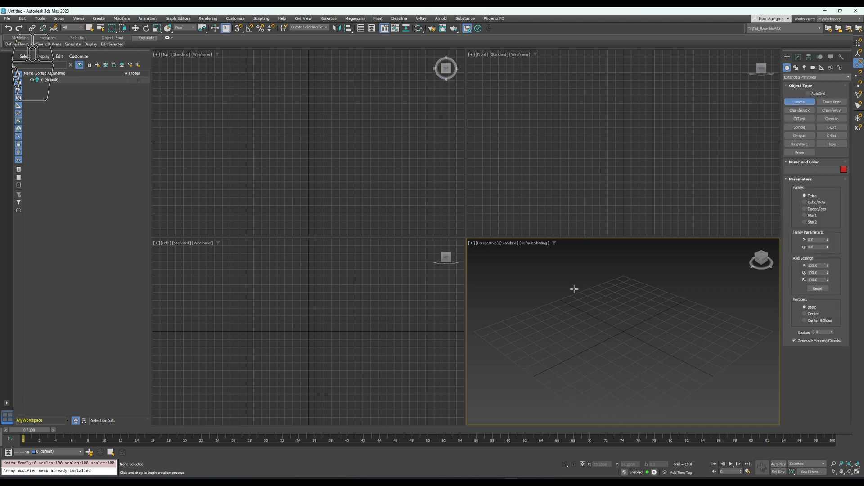
left_click_drag(564, 333, 625, 321)
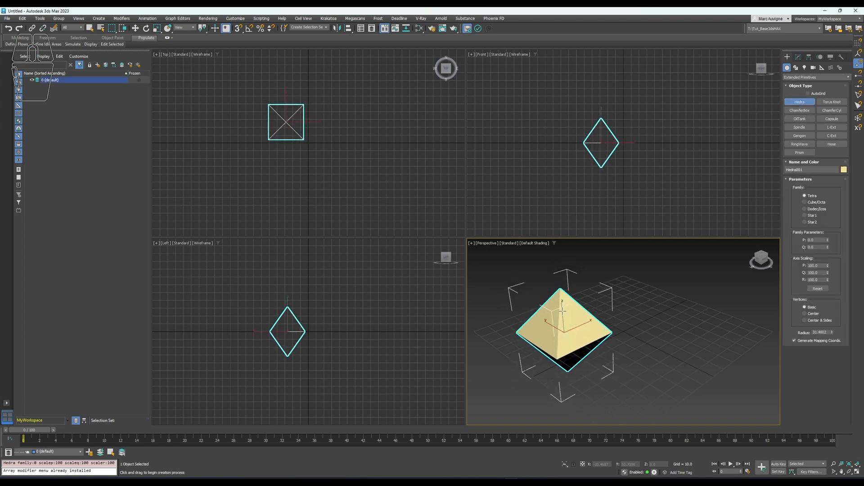
mouse_move(827, 240)
left_mouse_down()
mouse_move(826, 231)
mouse_move(827, 241)
left_mouse_up()
Try the hedra's Cube/Octa, Dodec/Icos and Star1 families, settle on Star2, and adjust its P axis scaling
left_click(809, 203)
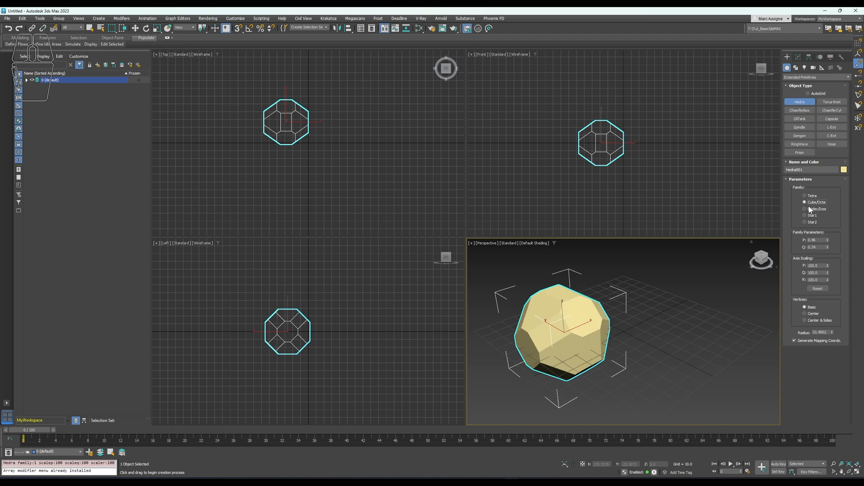
left_click(809, 210)
left_click(809, 216)
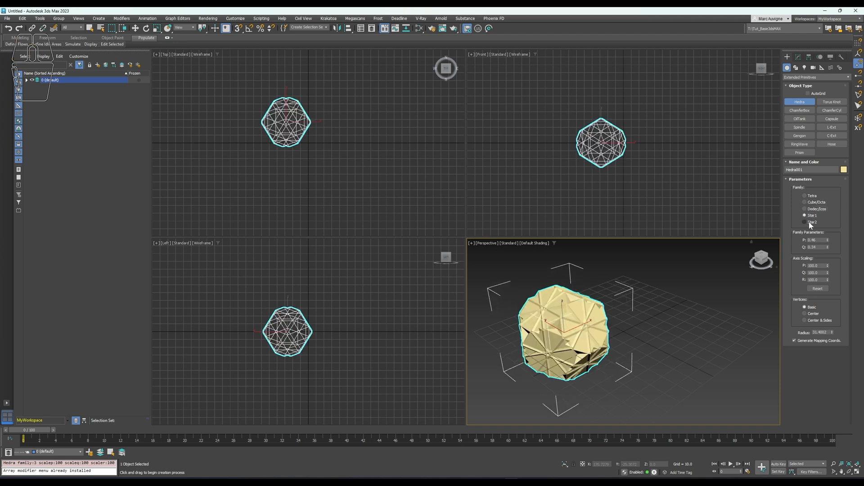
left_click(809, 223)
left_click_drag(827, 266, 820, 225)
Create a Torus Knot beside the hedra, with a base radius of about 39.3 and a cross-section radius of about 5.3
left_click(831, 102)
middle_click_drag(732, 260, 677, 313)
left_click_drag(674, 333, 666, 309)
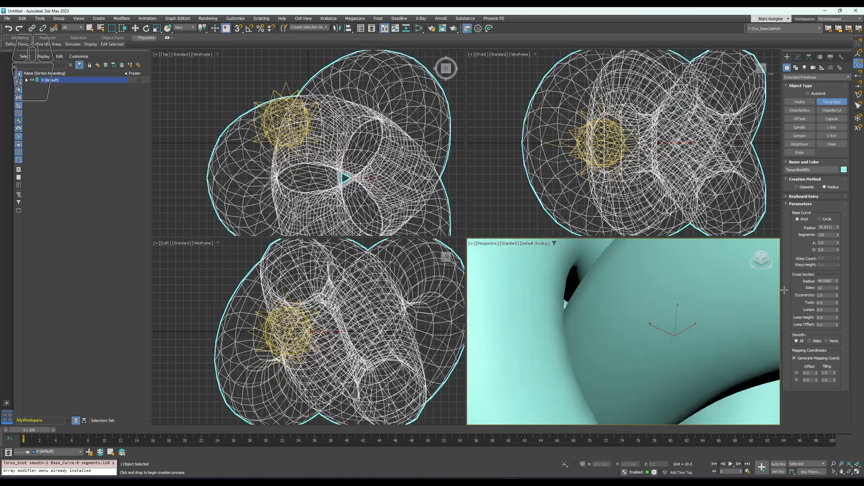
left_click(737, 329)
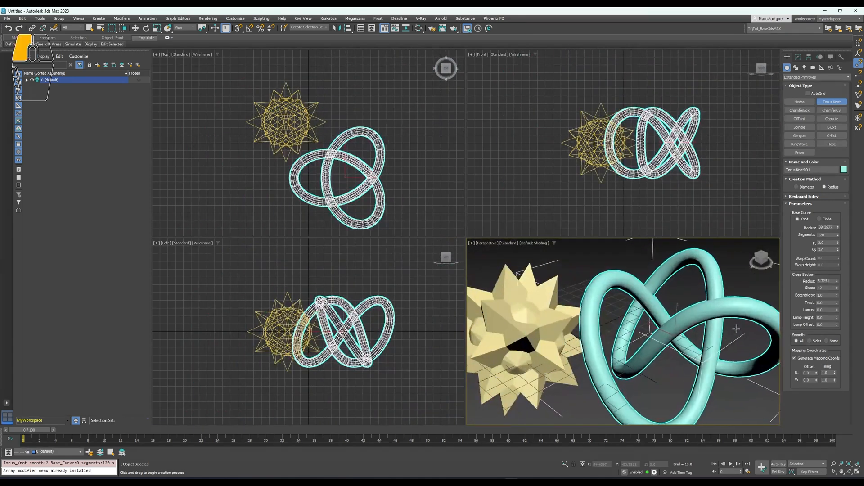
Try the Circle base curve on the torus knot, return it to Knot, and set both P and Q to 1
left_click(798, 57)
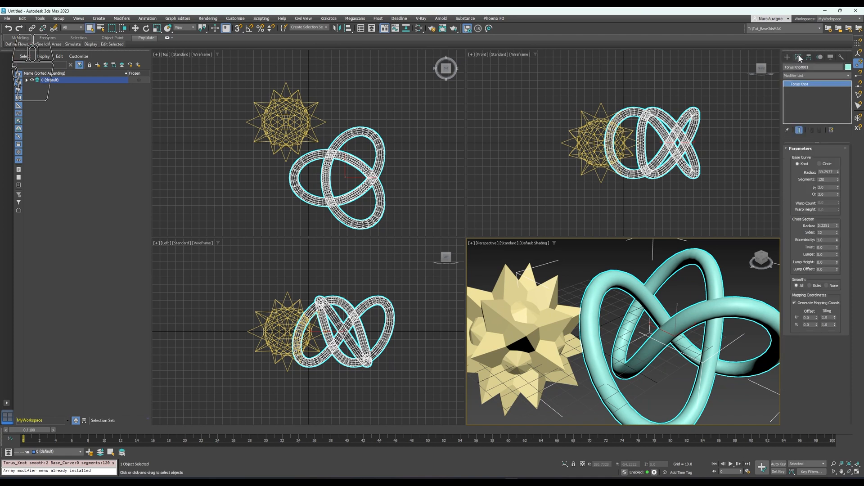
left_click(820, 164)
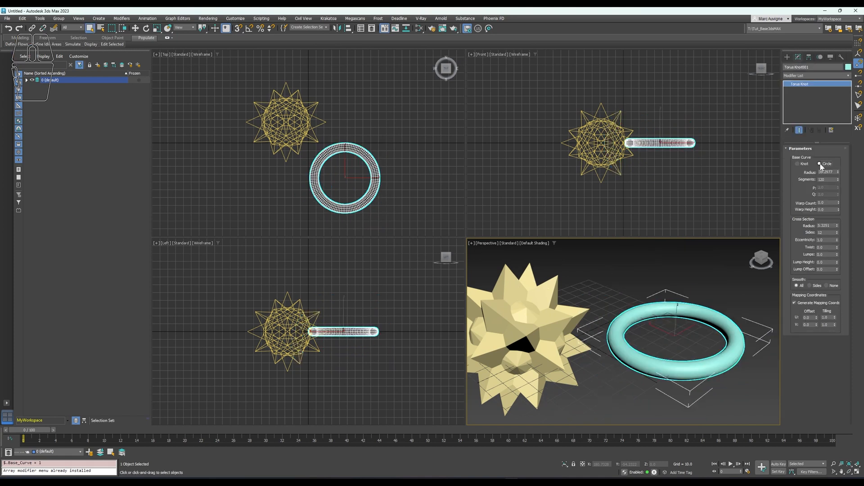
left_click(797, 164)
left_click_drag(838, 187, 694, 183)
right_click(838, 194)
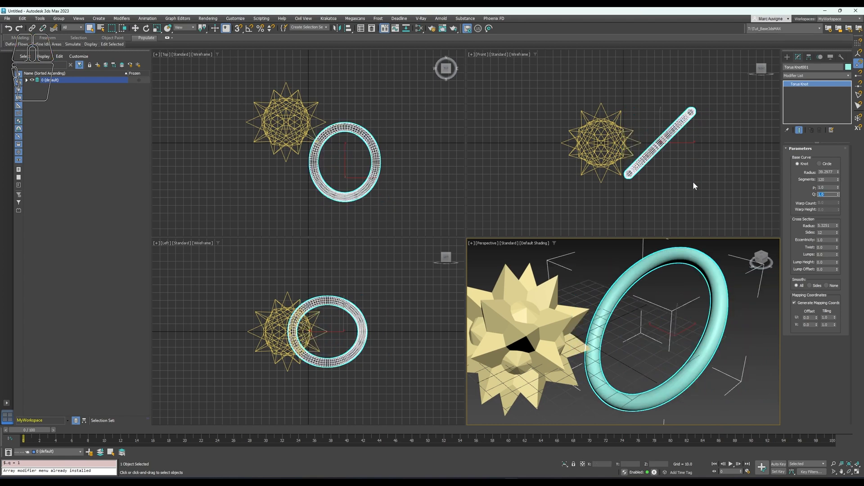
Test Q values of 5, 2, 3, 4 and 1 on the torus knot, and settle on Q 2
type("5")
key("Return")
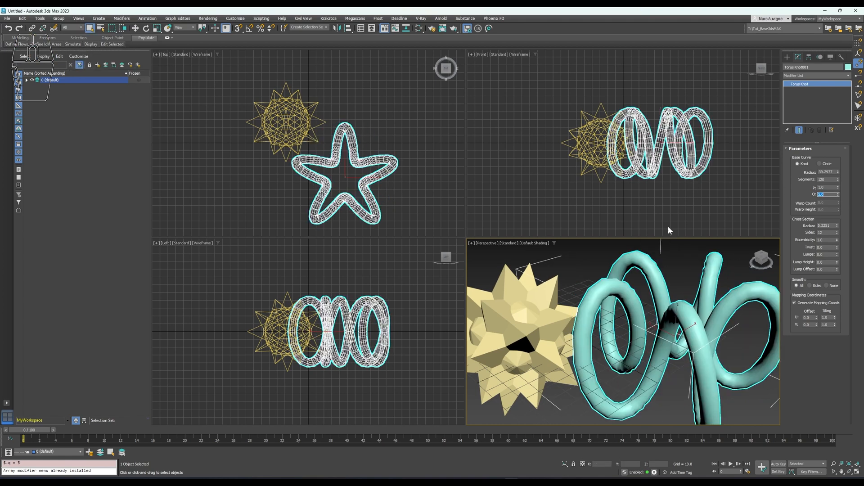
type("2")
key("KP_Enter")
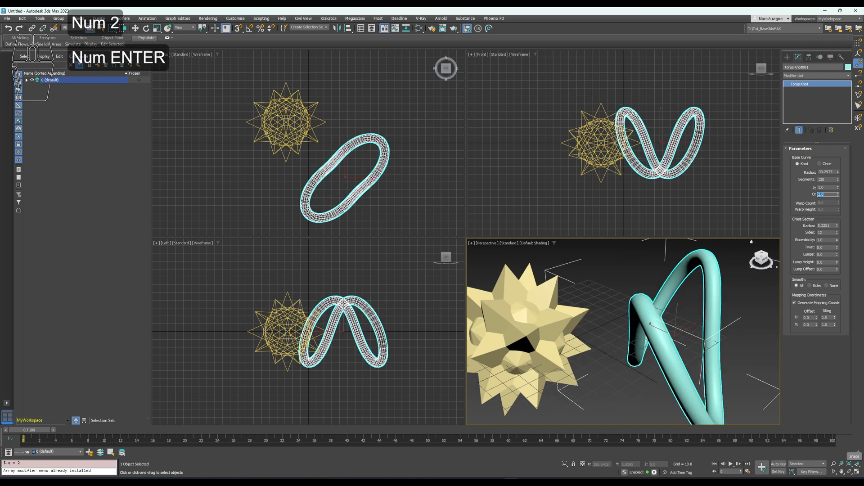
type("3")
key("KP_Enter")
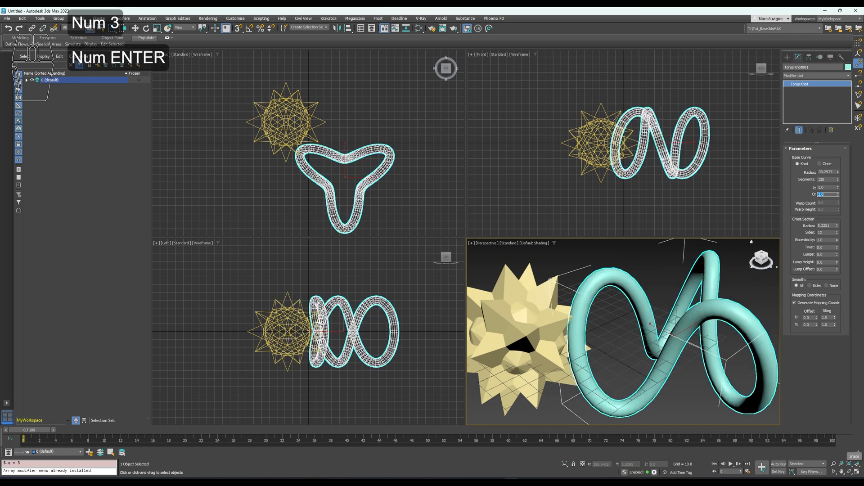
type("4")
key("KP_Enter")
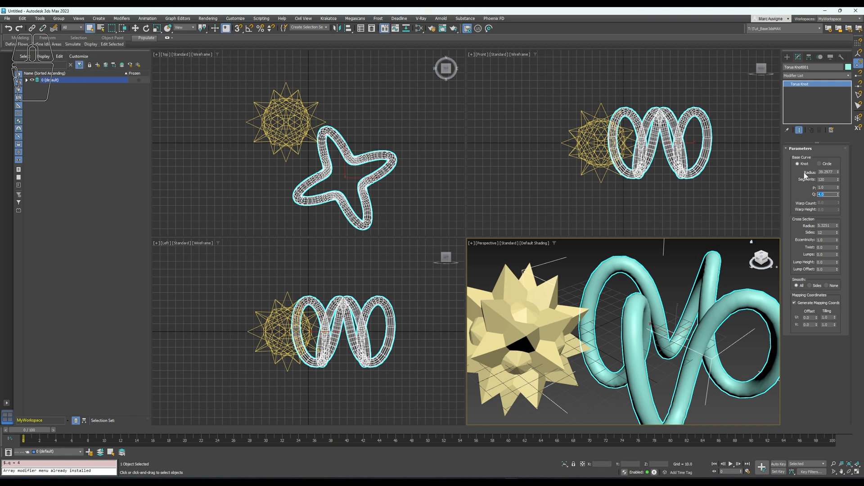
type("1")
key("KP_Enter")
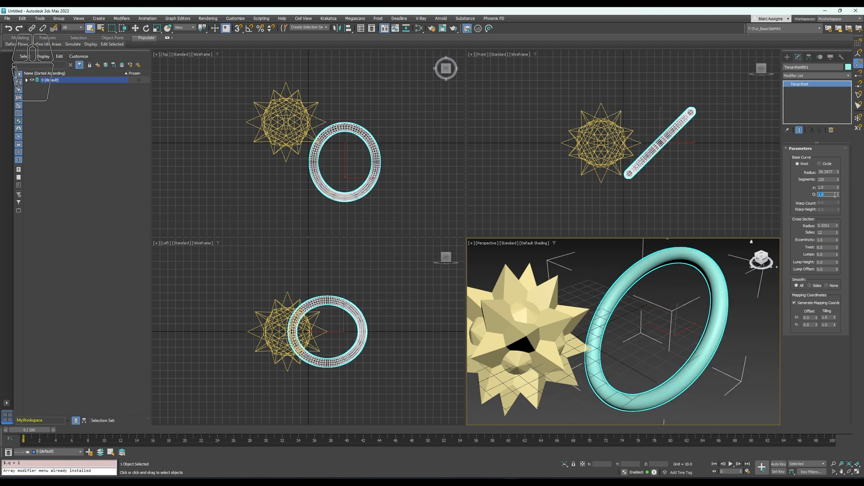
type("2")
key("KP_Enter")
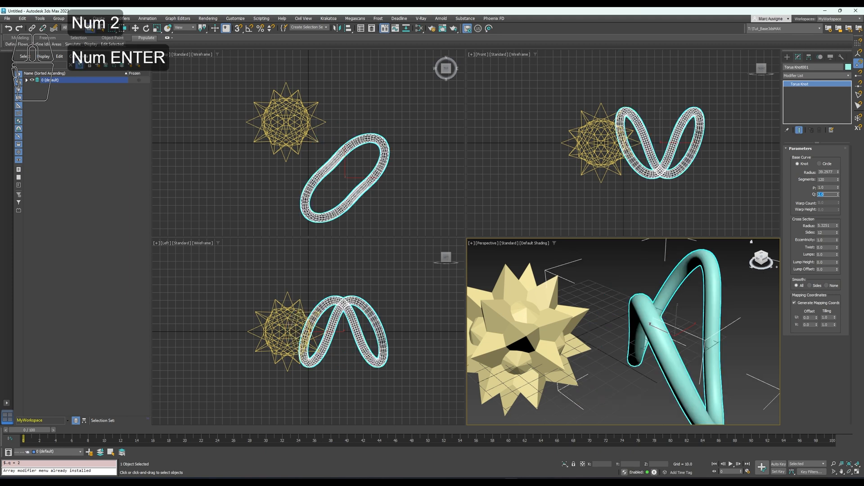
Set the torus knot's cross-section eccentricity to 2.25, twist to 5 and lumps to 63
mouse_move(838, 239)
left_mouse_down()
mouse_move(828, 223)
mouse_move(836, 247)
left_mouse_up()
left_click_drag(837, 254, 832, 232)
left_click(836, 245)
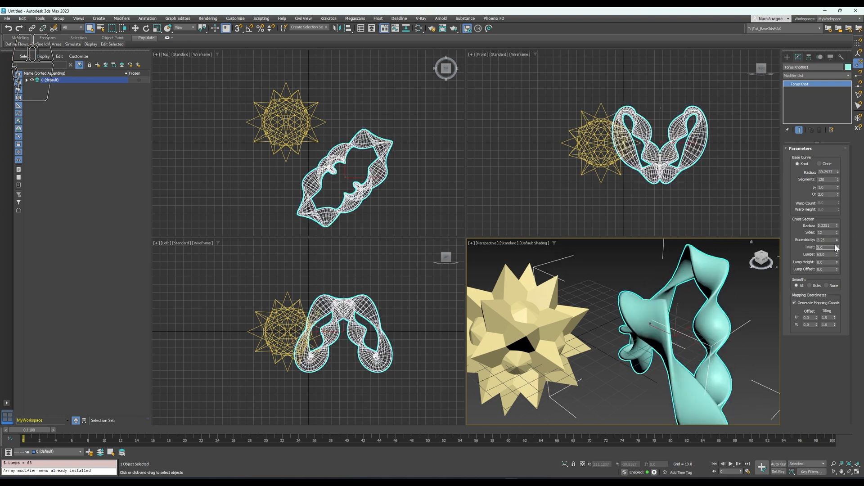
Reset the torus knot's twist to 0 and its eccentricity to 1
right_click(836, 247)
double_click(829, 239)
type("1")
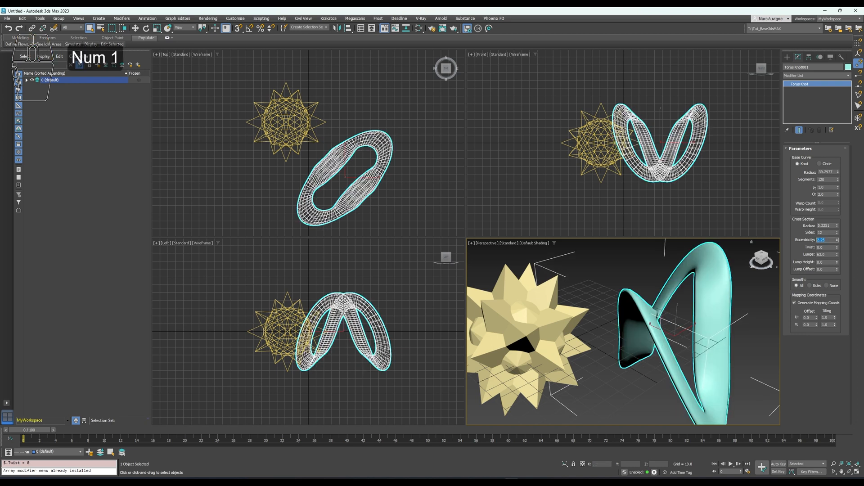
key("Return")
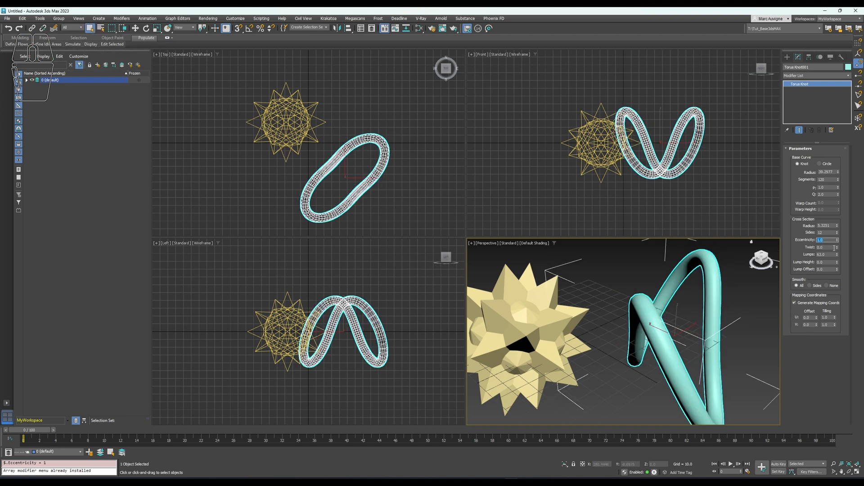
Set the torus knot's lumps to 113, lump height to 1.5 and lump offset to 35
left_click_drag(838, 254, 829, 223)
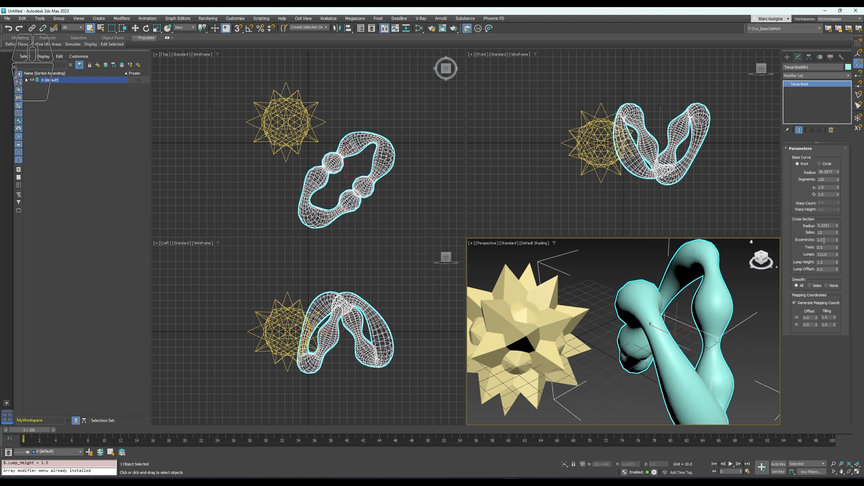
left_click_drag(836, 269, 835, 255)
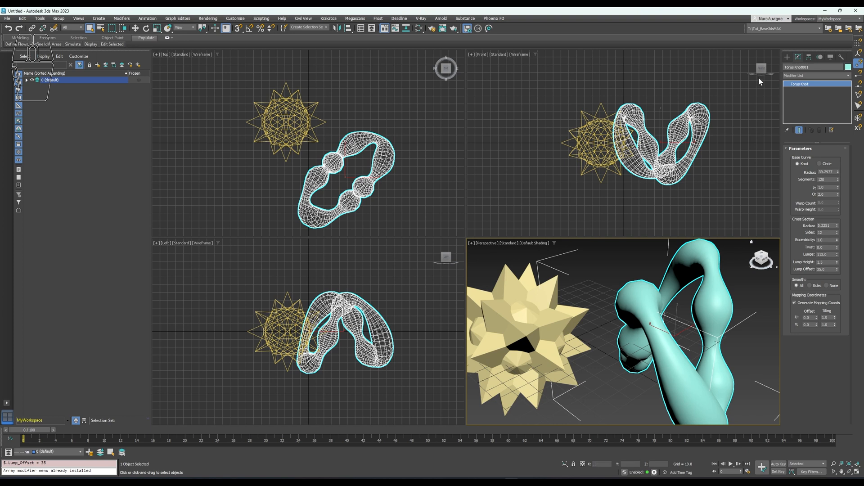
Create a ChamferBox in front of the hedra, about 37.6 long, 48.2 wide and 38.5 high, with rounded edges
left_click(785, 56)
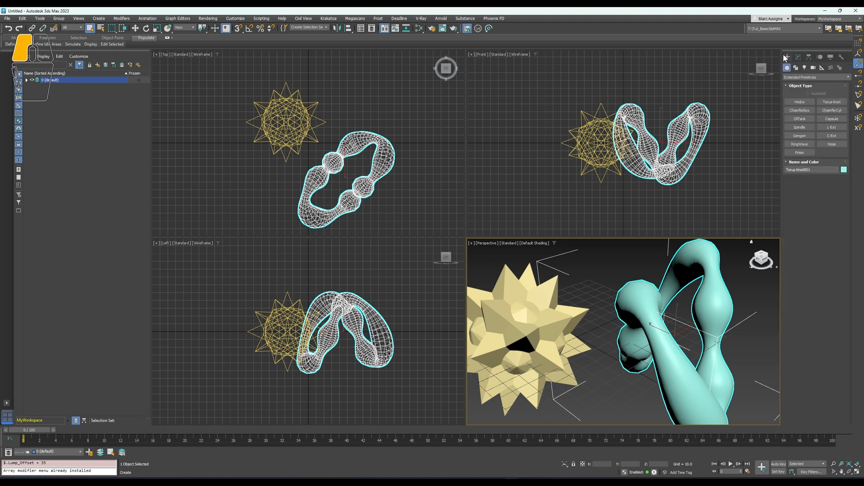
left_click(808, 110)
middle_click_drag(640, 268, 663, 232)
left_click_drag(620, 333, 602, 408)
left_click(598, 340)
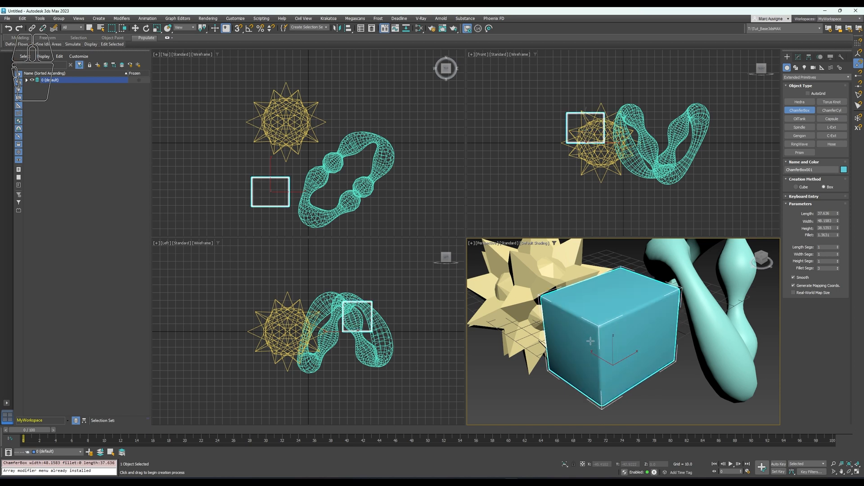
Create a ChamferCyl in front of the chamfer box, with a radius of about 5.6, height about 43.7 and fillet about 2
left_click(831, 110)
middle_click_drag(631, 425, 604, 393)
left_click_drag(623, 388, 635, 386)
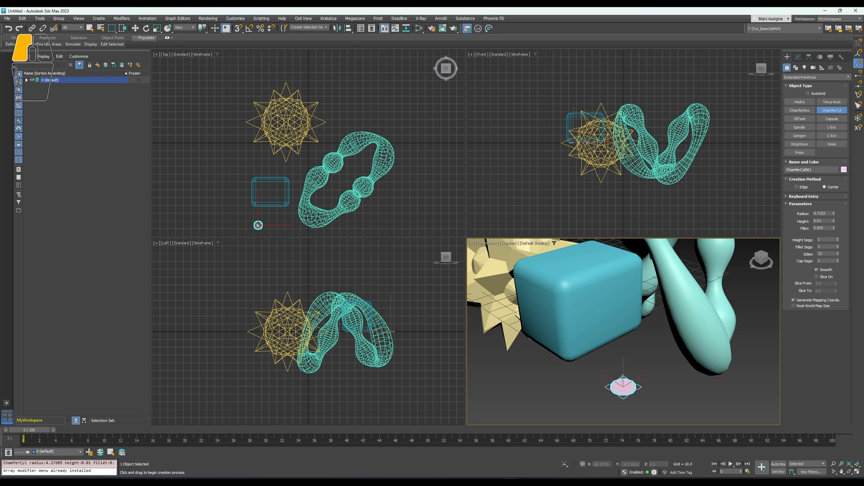
left_click(610, 277)
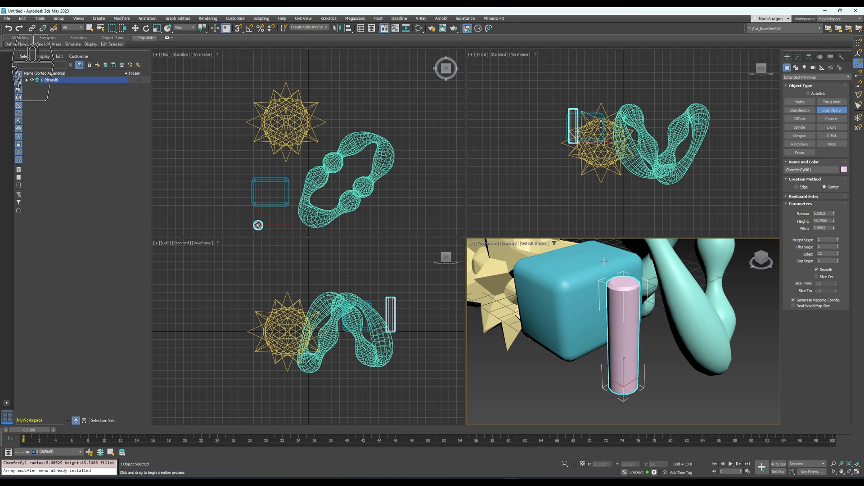
left_click(603, 273)
Increase the chamfer cylinder's cap segments and fillet segments to smooth its rounded ends
left_click(838, 259)
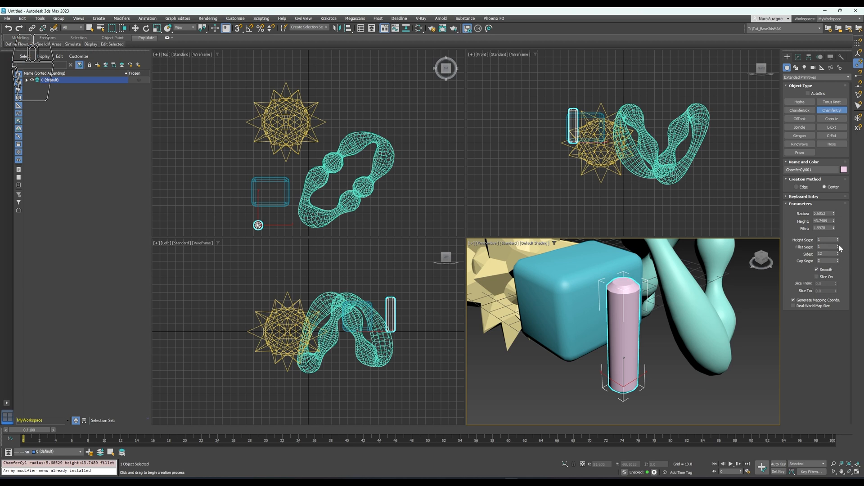
left_click(838, 245)
left_click(838, 245)
left_click(838, 245)
left_click(838, 245)
middle_click_drag(635, 366, 547, 376)
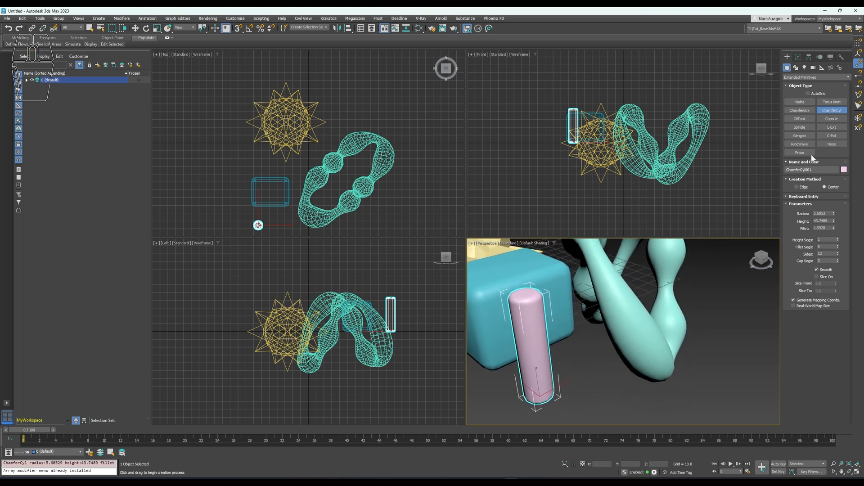
Create an OilTank in front of the torus knot, with a radius of about 14.1 and a cap height of about 5.7
left_click(799, 119)
left_click_drag(701, 371, 734, 376)
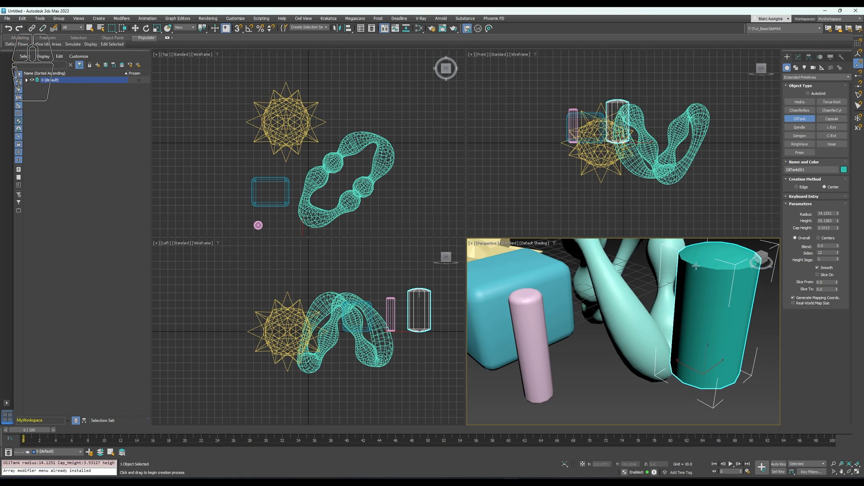
left_click(771, 277)
left_click(685, 267)
middle_click_drag(734, 136, 701, 165)
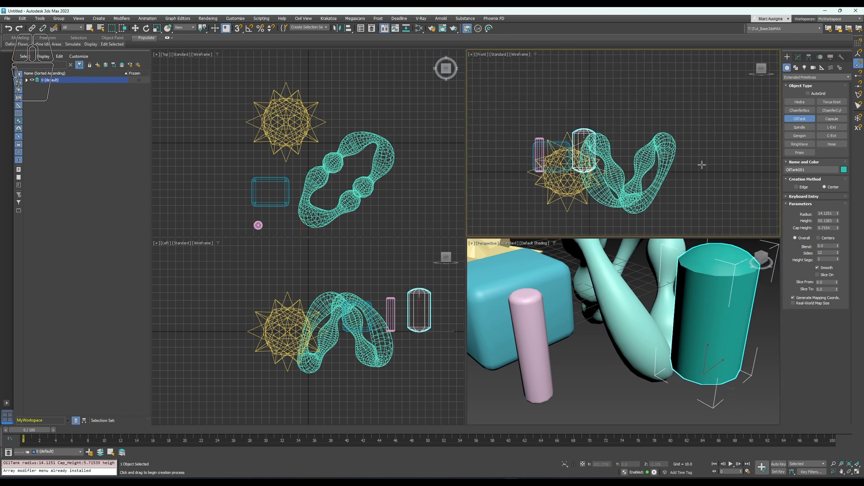
Create a Capsule between the chamfer cylinder and the oil tank, with a radius of about 7.7 and a height of about 55.5
left_click(837, 122)
left_click_drag(597, 395, 594, 382)
left_click(596, 279)
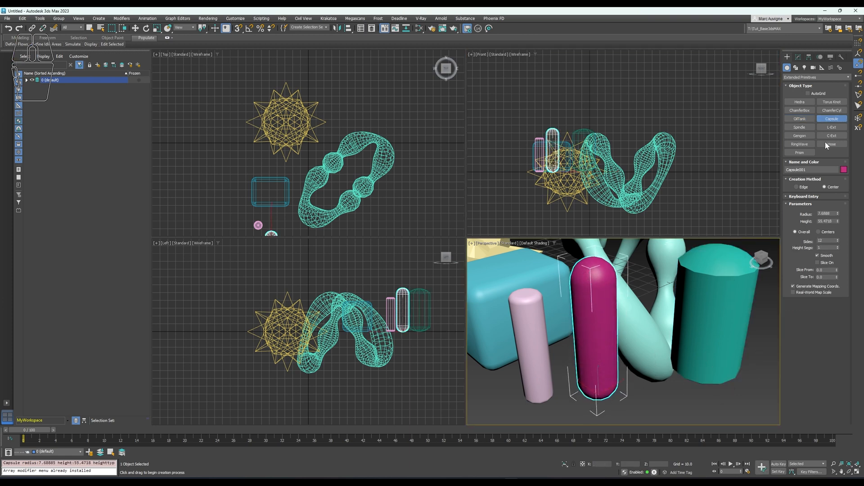
Create a Spindle with pointed caps behind the torus knot, with a radius of about 22.2 and a height of about 69
left_click(809, 126)
middle_click_drag(659, 344, 566, 344, "alt")
left_click_drag(563, 323, 557, 338)
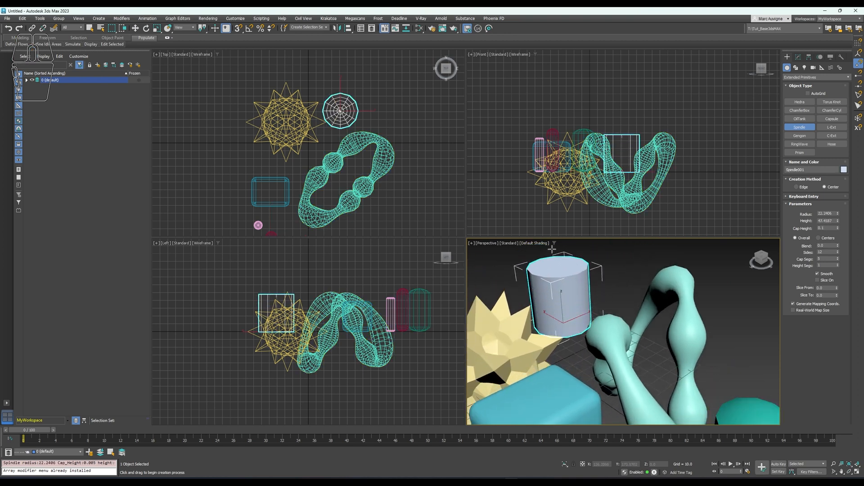
left_click(551, 229)
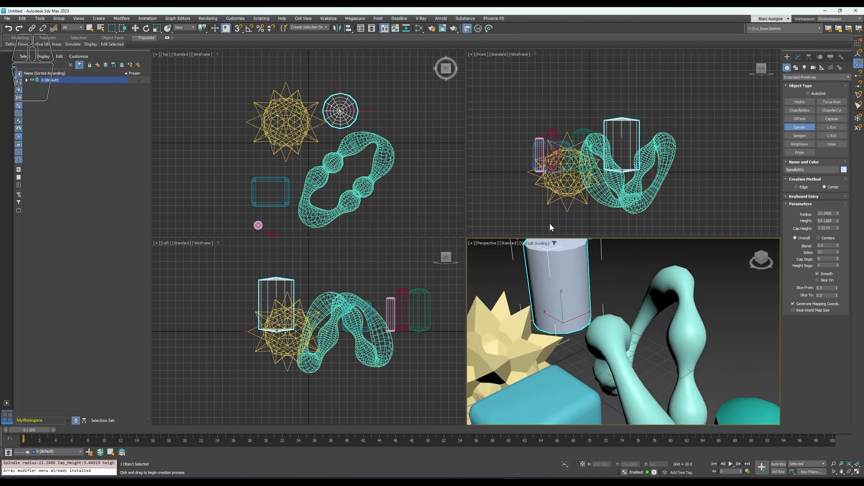
left_click(530, 215)
Create a thin-walled L-Ext beside the torus knot, with sides about 71 and 101 long and a height of about 38
middle_click_drag(681, 286, 557, 339)
left_click(826, 128)
left_click_drag(668, 306, 656, 376)
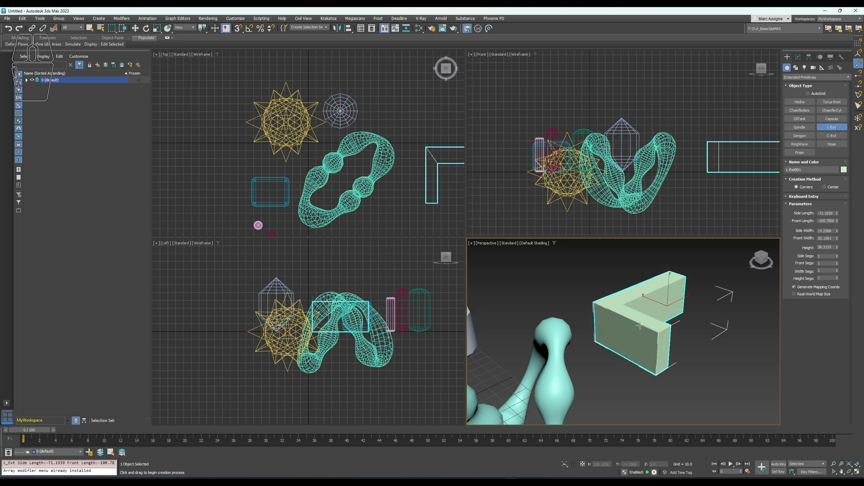
left_click(645, 312)
Create a five-sided Gengon with filleted corners beside the L-Ext, with a radius of about 50.8 and a height of about 58
left_click(809, 138)
left_click(808, 137)
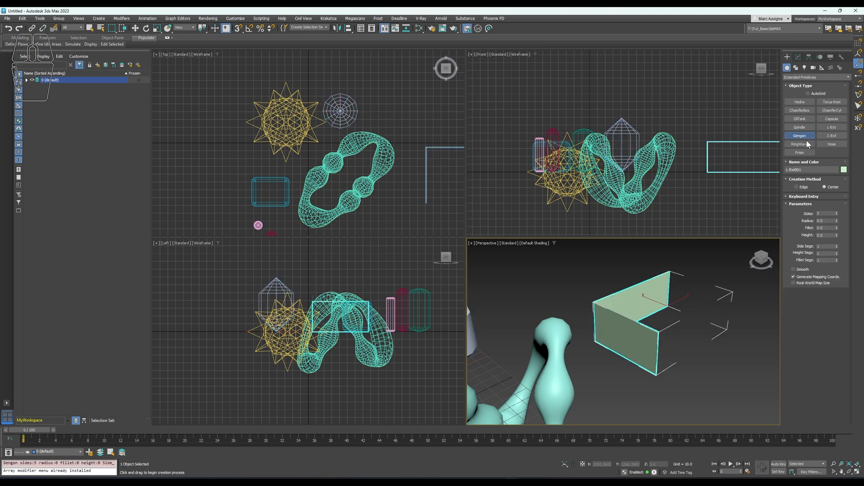
left_click_drag(724, 365, 765, 356)
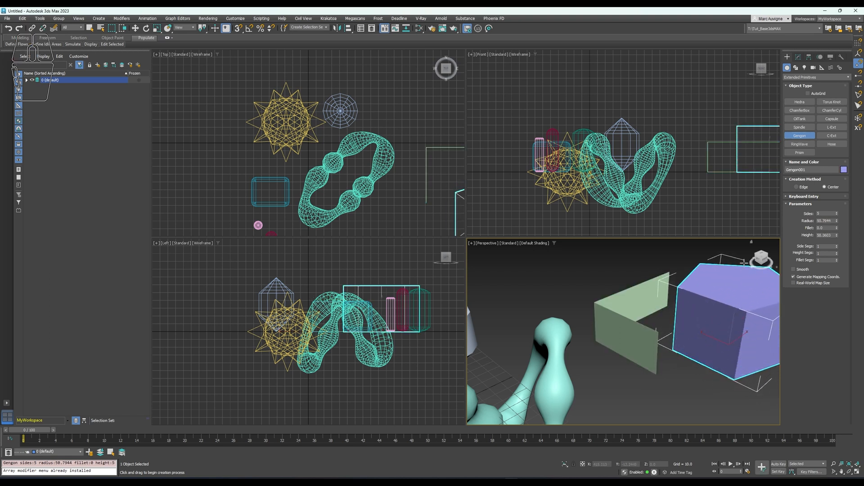
Create a C-Ext in front of the L-Ext, with back and front lengths of about 22.8 and a height of about 47
left_click(832, 136)
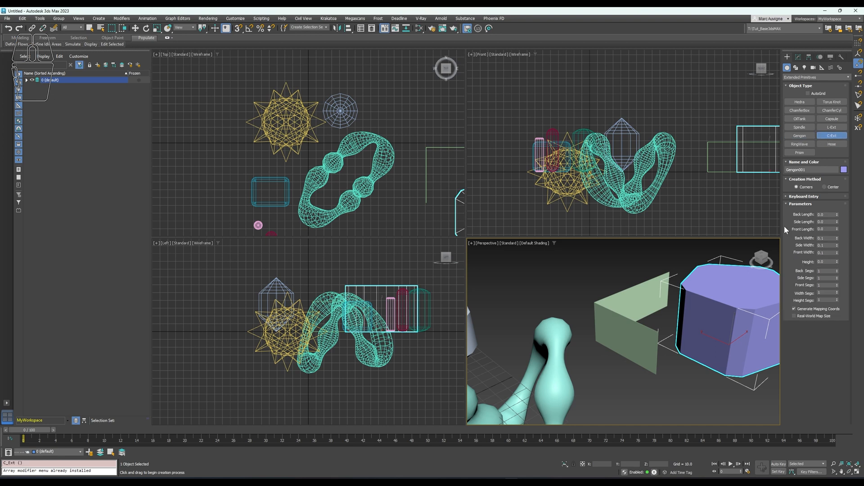
left_click_drag(613, 409, 628, 400)
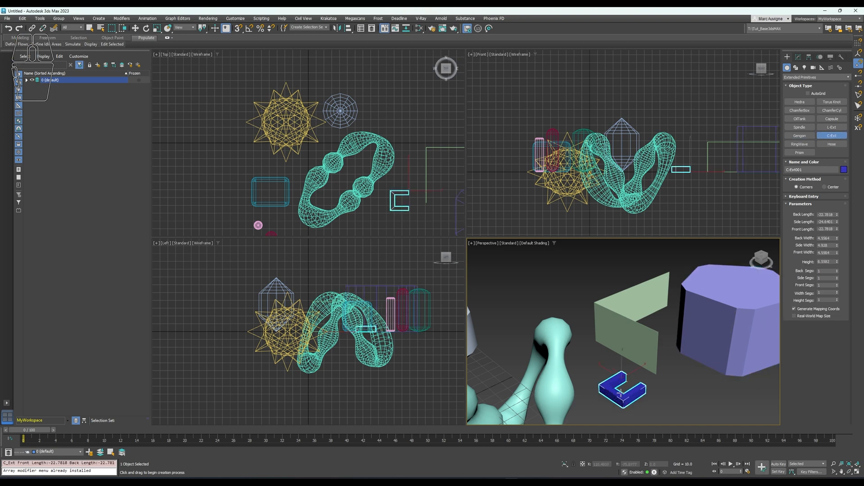
left_click(621, 366)
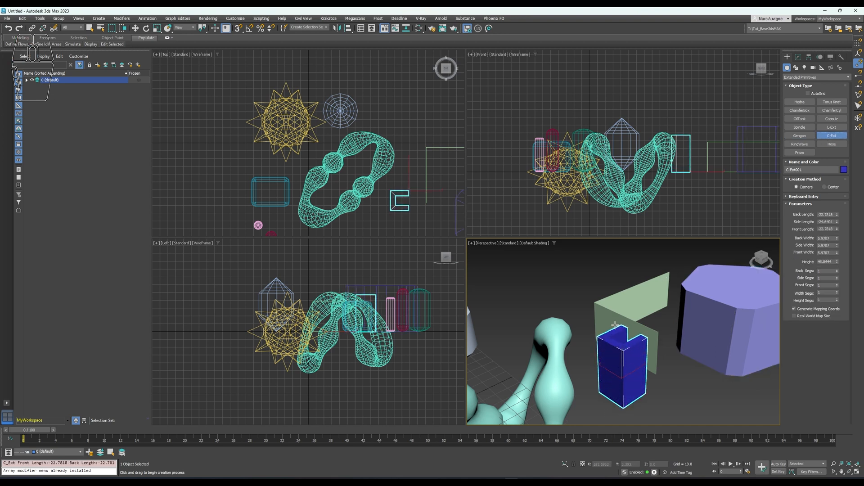
Create a RingWave in front of the gengon with a radius of about 40.9 and ring width of about 15.8, and raise its sides to 226
left_click(800, 144)
middle_click_drag(716, 334, 626, 279)
scroll(642, 367, "down", 3)
left_click_drag(665, 409, 658, 381)
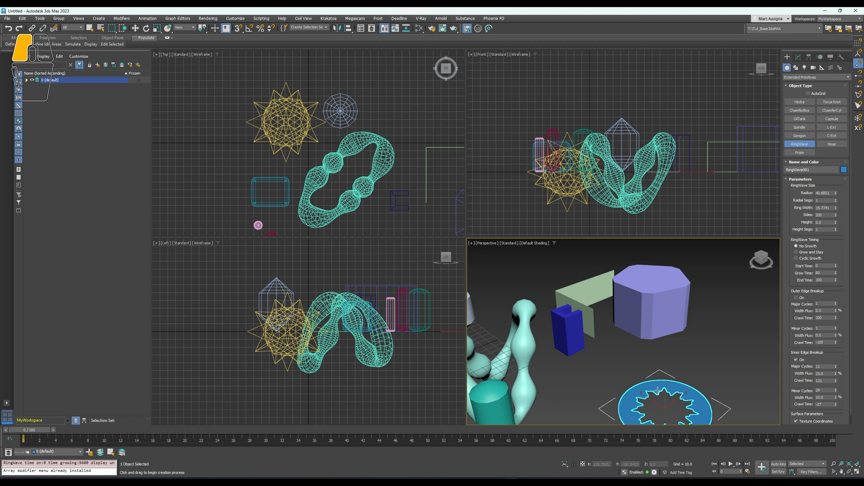
left_click_drag(836, 218, 836, 211)
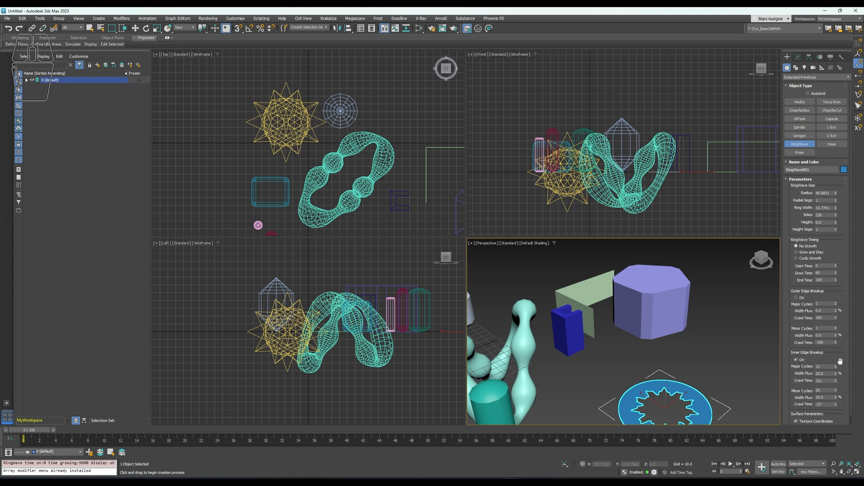
Start a new empty scene and discard the changes to the current one
left_click(832, 144)
middle_click_drag(607, 322, 723, 363)
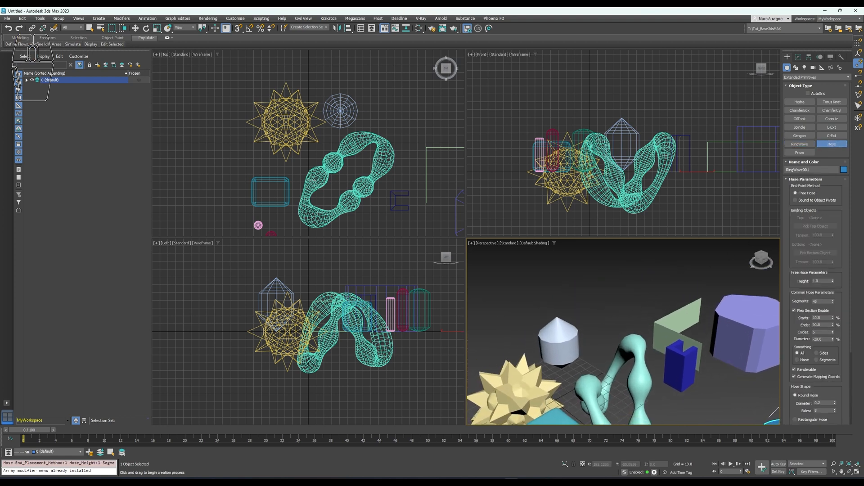
left_click(7, 19)
left_click(18, 38)
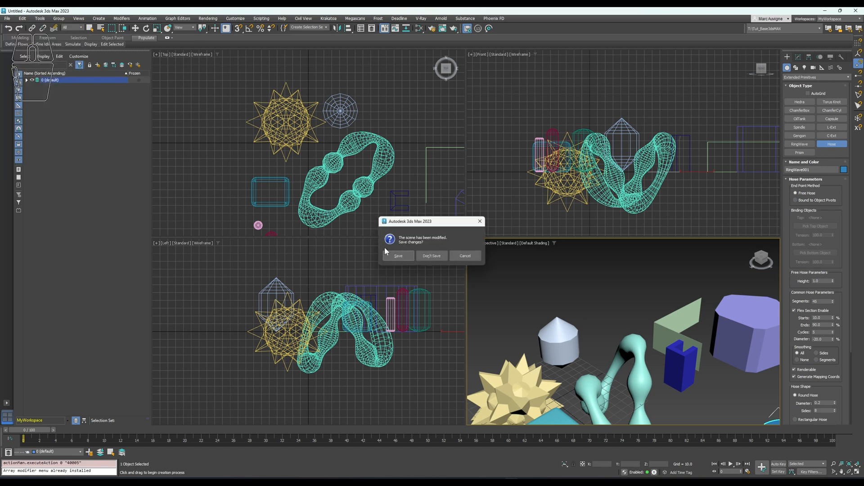
left_click(421, 256)
left_click(418, 258)
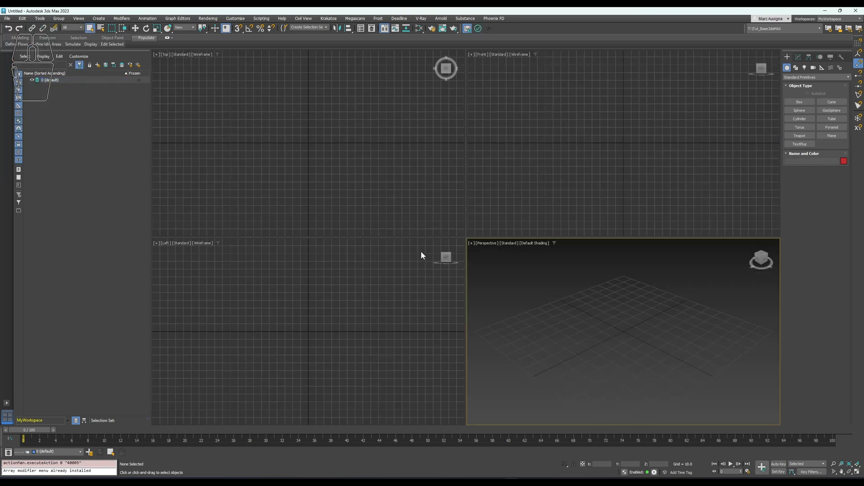
Create two Point helpers from the Front view, one at the origin and one straight above it
left_click(821, 68)
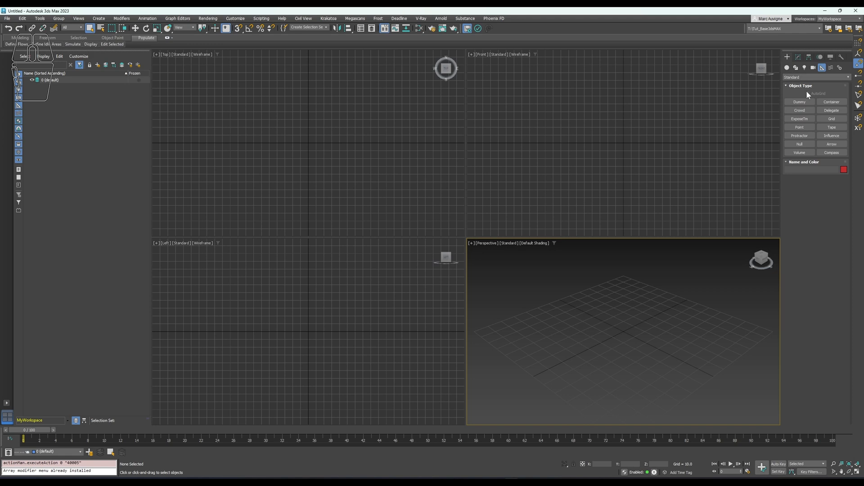
left_click(794, 128)
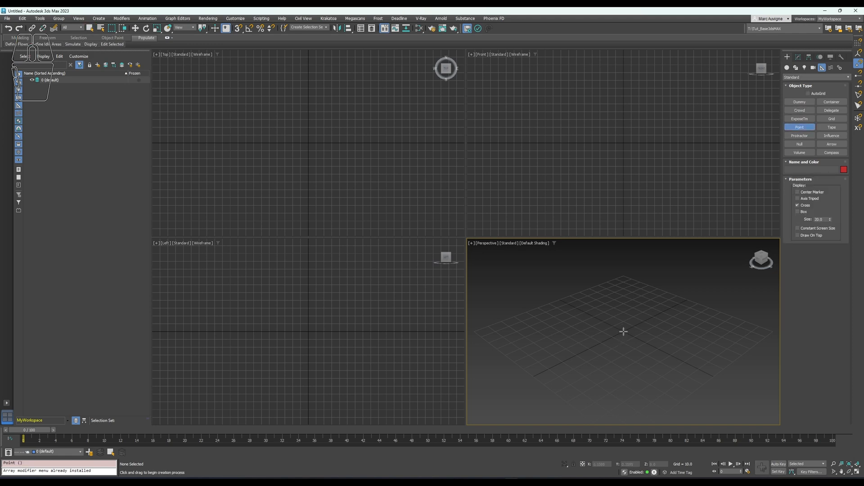
left_click(623, 143)
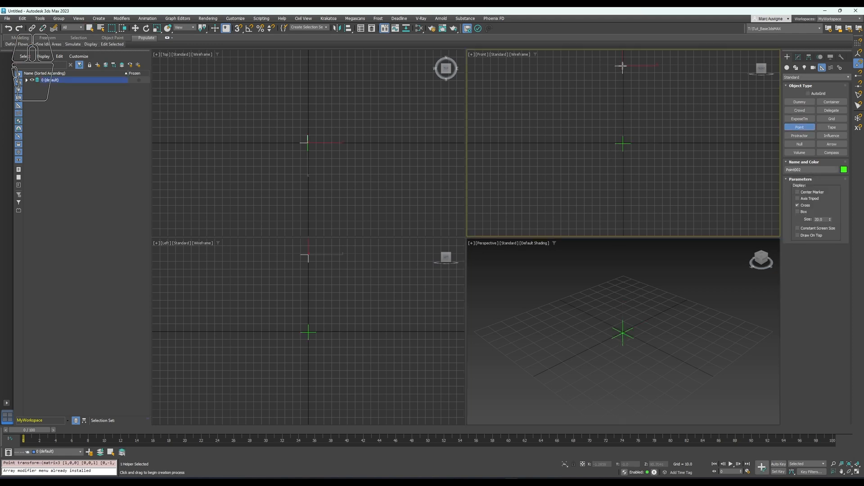
Create a free Hose from the Extended Primitives beside the lower point, with a diameter of about 25.5 and a height of about 61.1
left_click(788, 68)
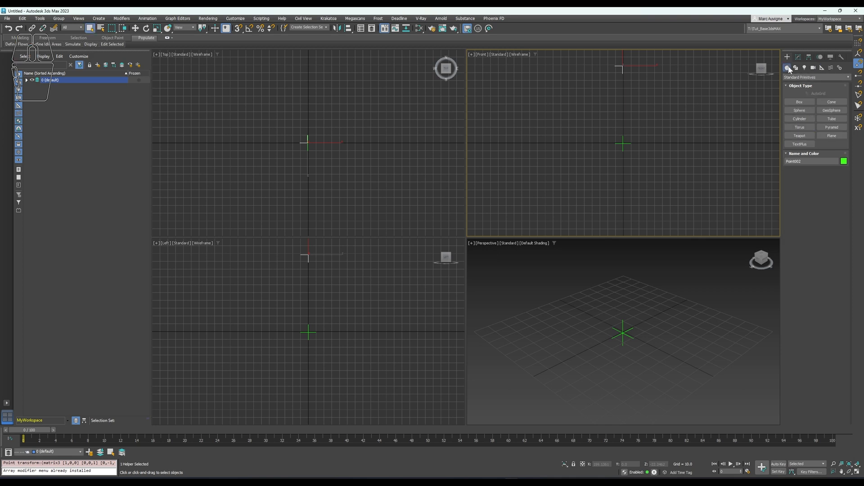
left_click(803, 76)
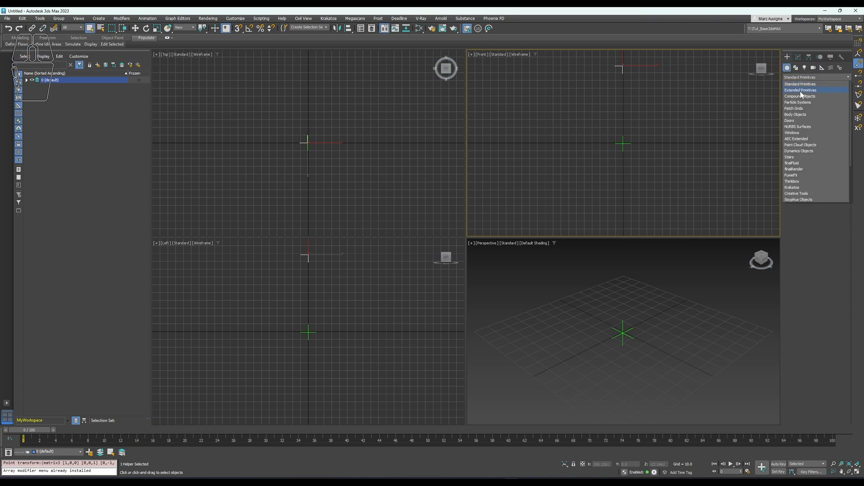
left_click(801, 91)
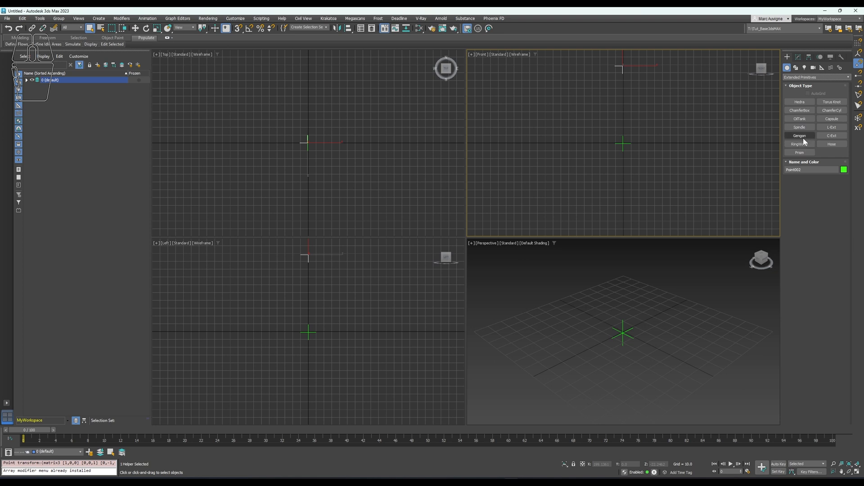
left_click(821, 143)
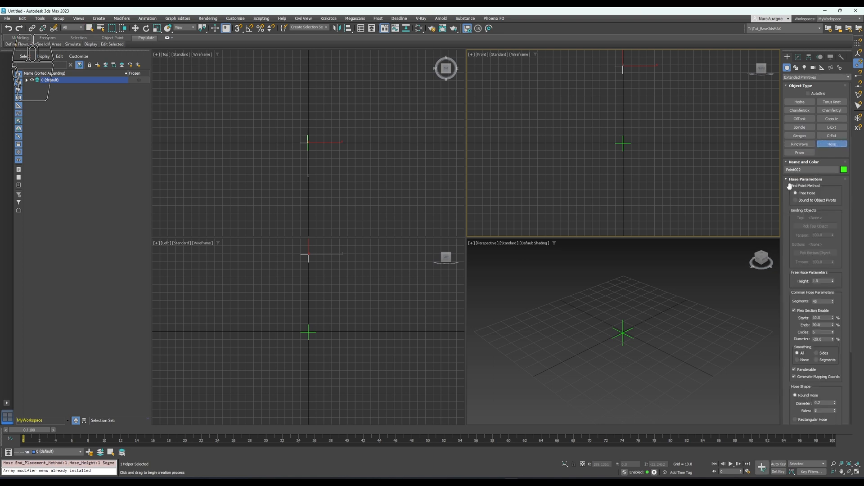
left_click_drag(669, 332, 688, 334)
left_click(659, 235)
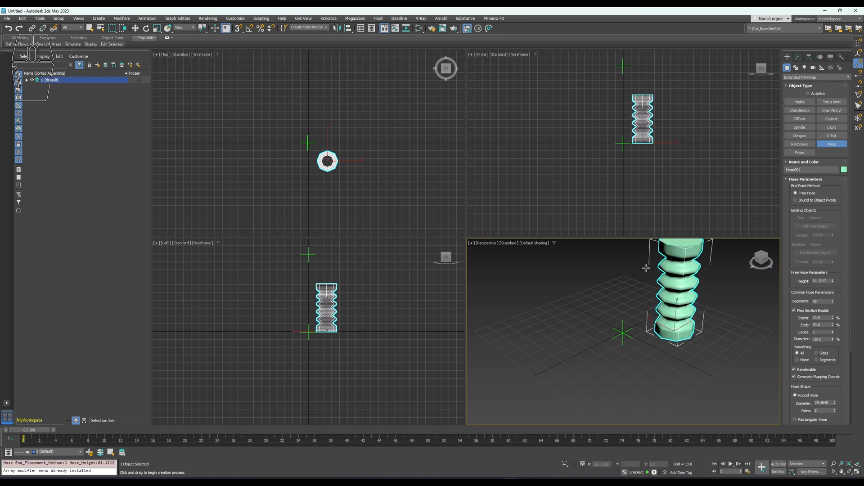
key("w")
Bind the hose to object pivots, using the upper point helper as top object and the lower one as bottom object
middle_click_drag(630, 309, 633, 358)
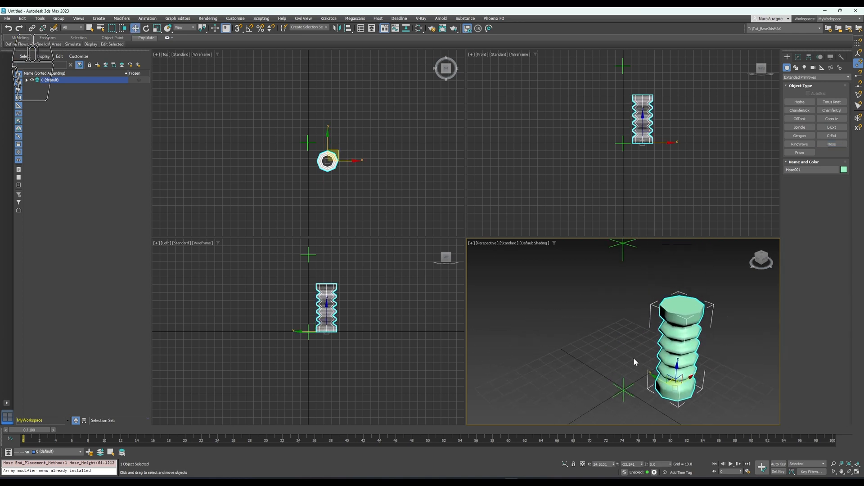
left_click(797, 57)
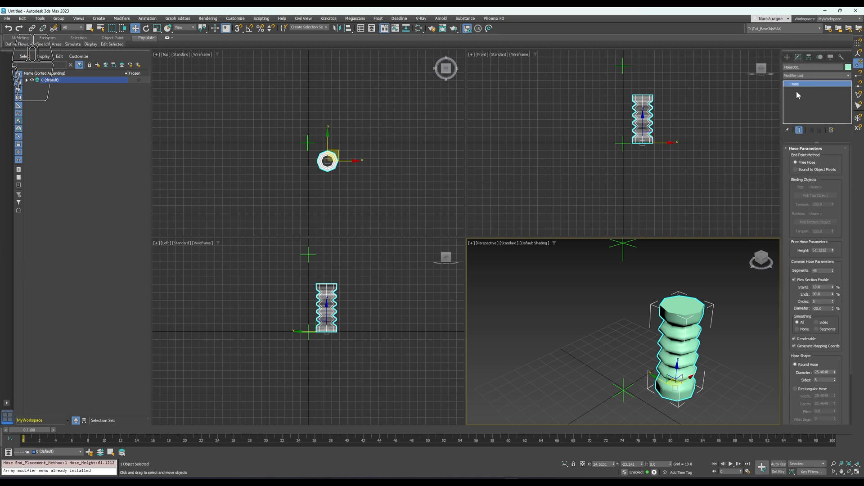
left_click(801, 169)
left_click(804, 195)
left_click(623, 245)
left_click(799, 222)
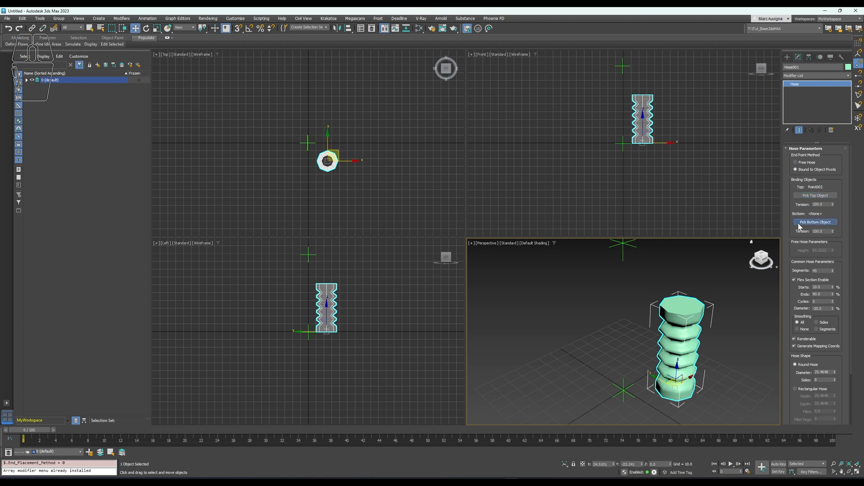
left_click(623, 387)
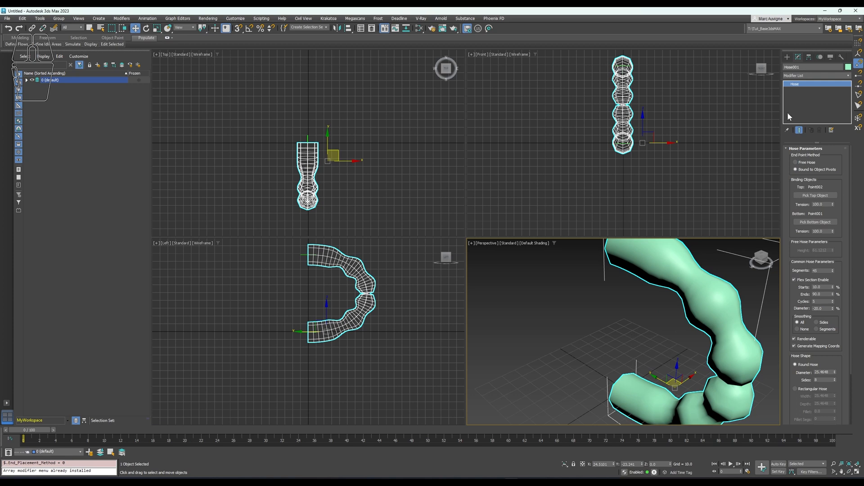
Try to align the hose with the lower point helper in X, Y and Z, pivot point to pivot point
right_click(660, 315)
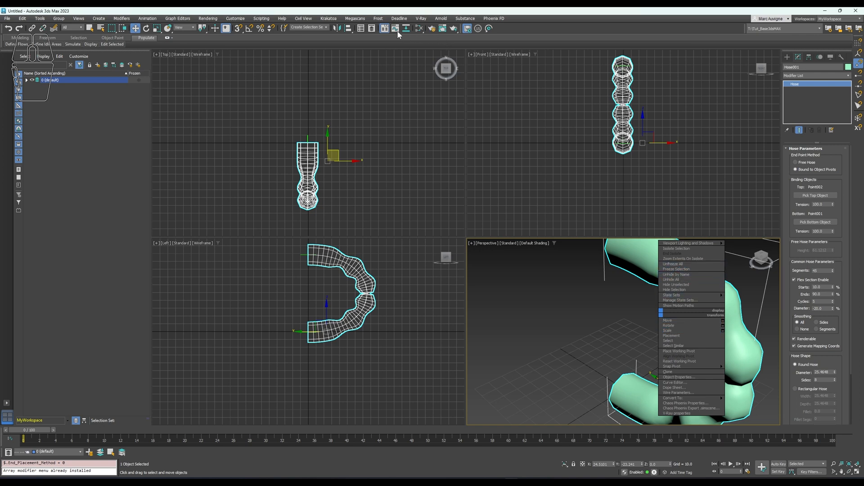
left_click(350, 29)
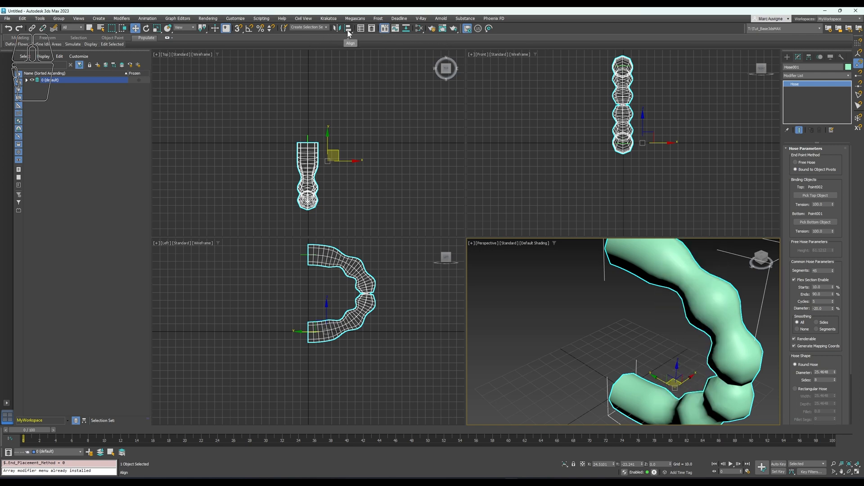
left_click(623, 145)
left_click(400, 201)
left_click(452, 202)
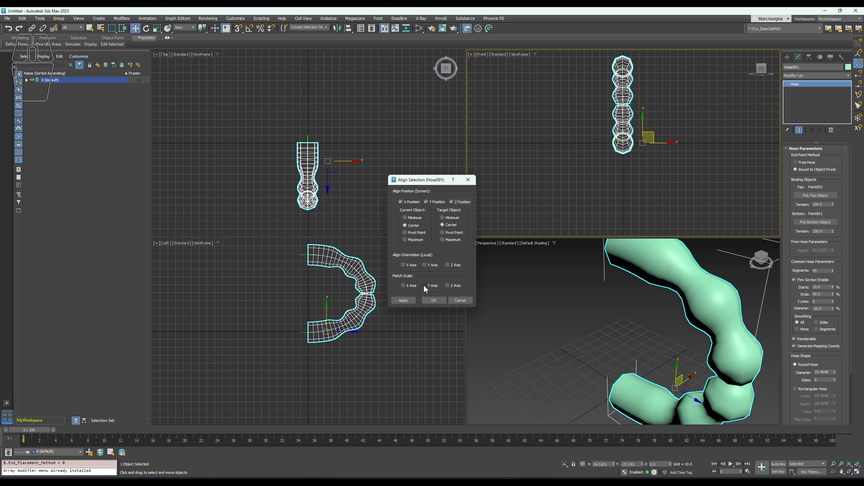
left_click(406, 232)
left_click(443, 232)
left_click(434, 301)
left_click(616, 160)
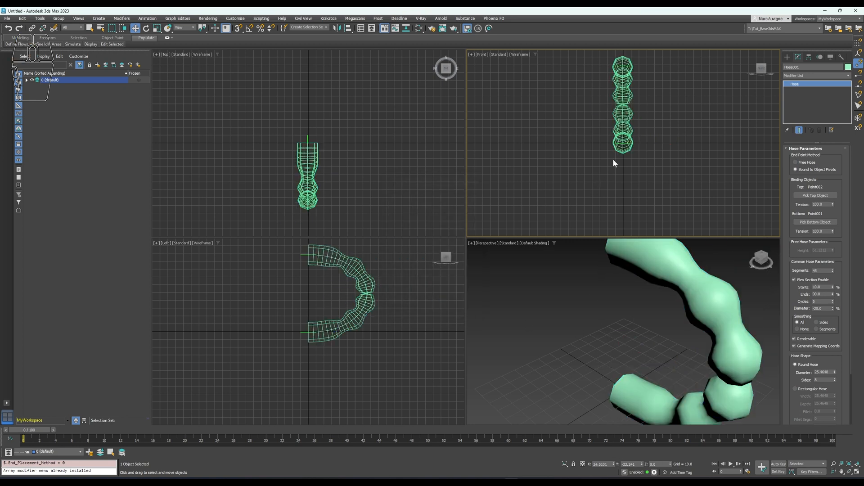
Rotate the lower point helper -90 degrees about X with angle snap on, so the hose leaves it upward
left_click(624, 144)
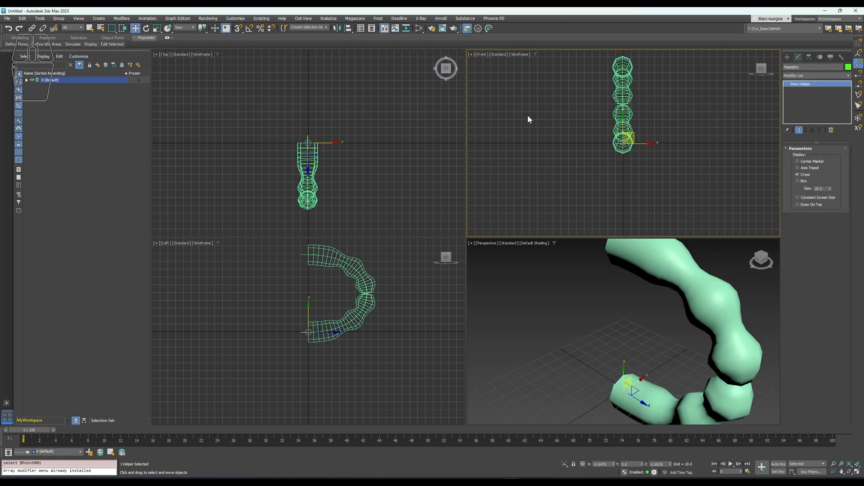
left_click(146, 28)
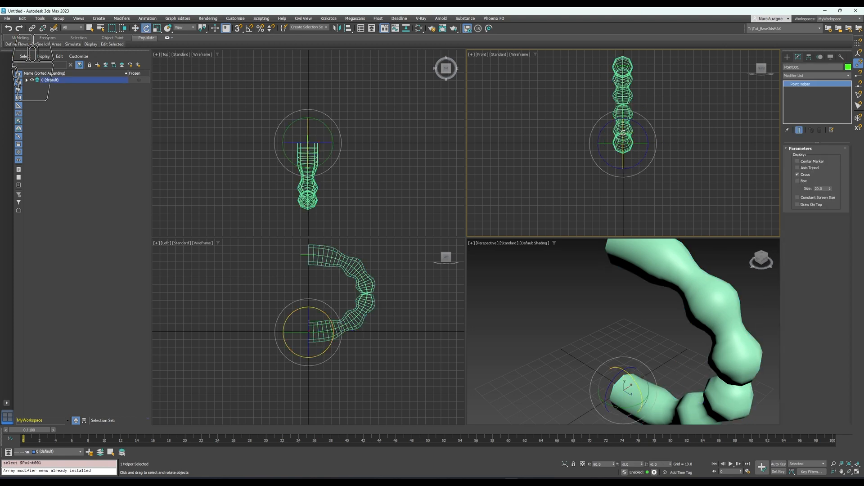
key("a")
left_click_drag(623, 132, 608, 102)
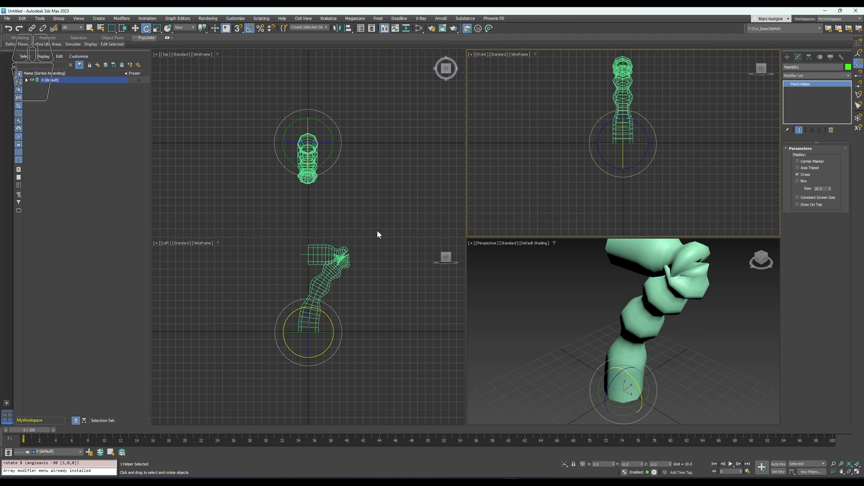
Rotate the upper point helper until the hose runs straight and vertical between the two points
left_click(301, 255)
left_click_drag(327, 245, 325, 284)
middle_click_drag(525, 304, 532, 334)
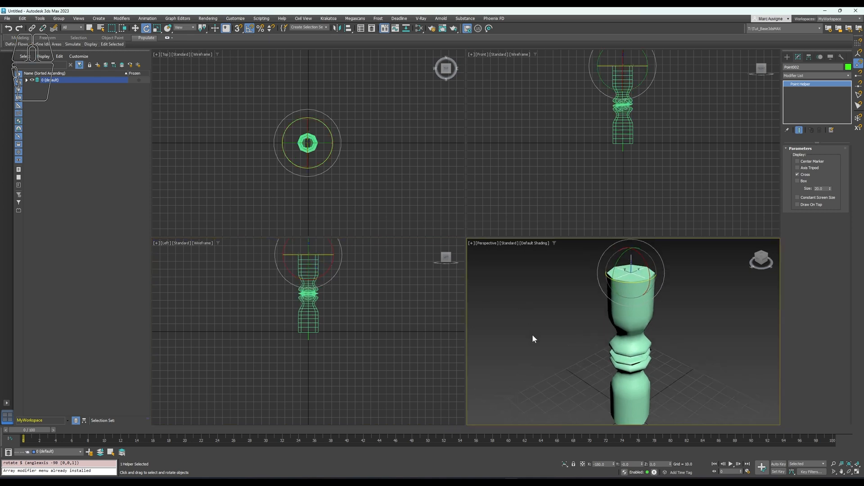
Reduce the round hose's diameter to about 16.5
left_click(635, 323)
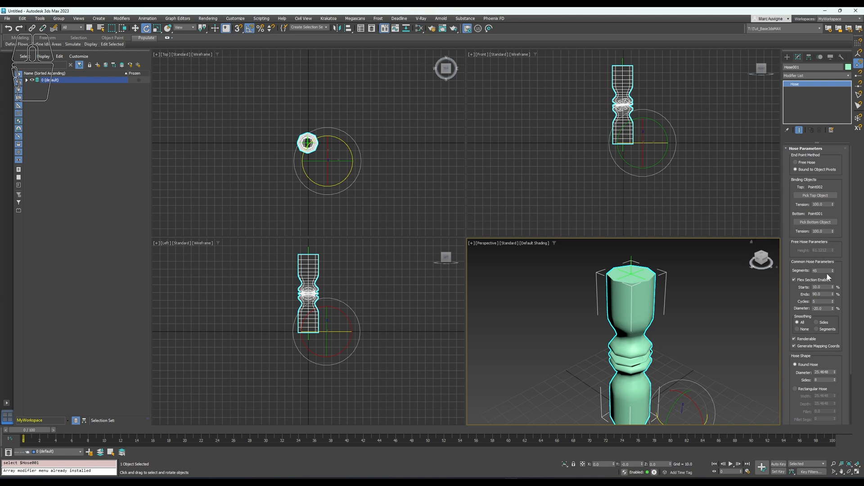
left_click_drag(836, 371, 836, 393)
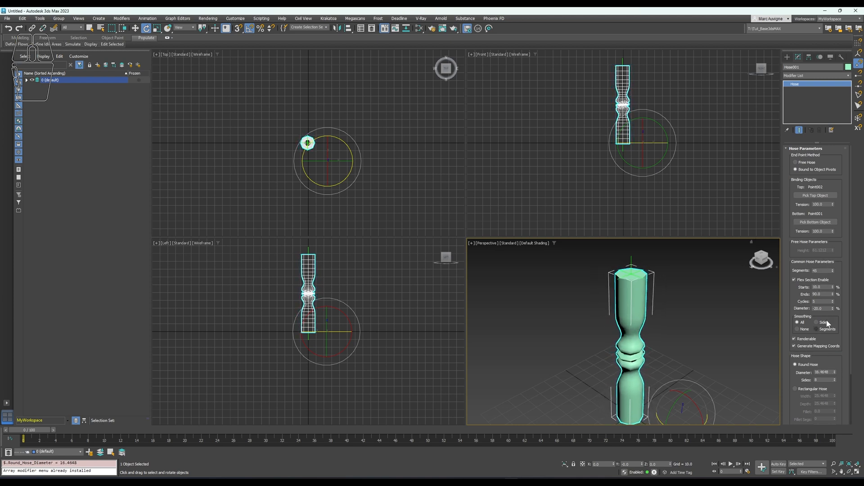
Set the hose's flex section to start at 2% and end at 98%
left_click(823, 287)
type("2")
key("Tab")
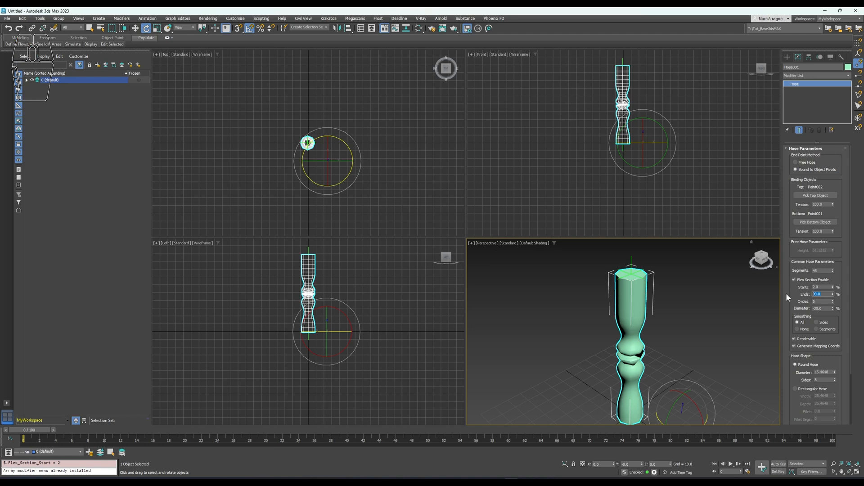
type("98")
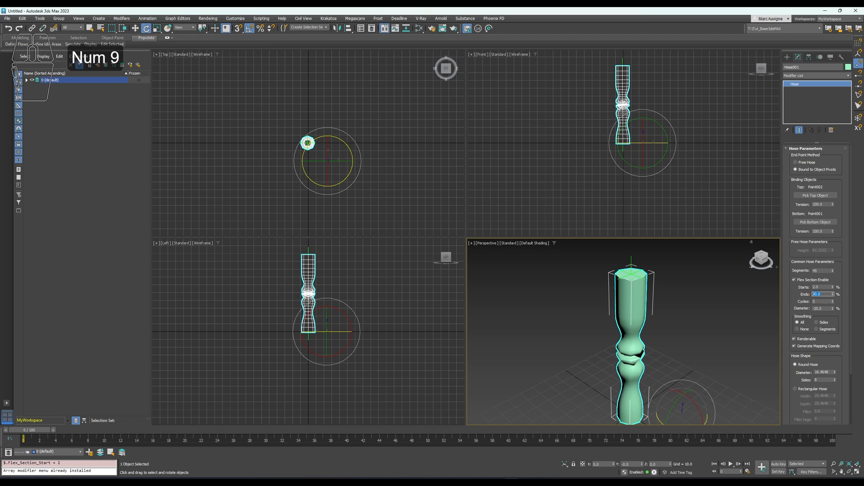
key("Return")
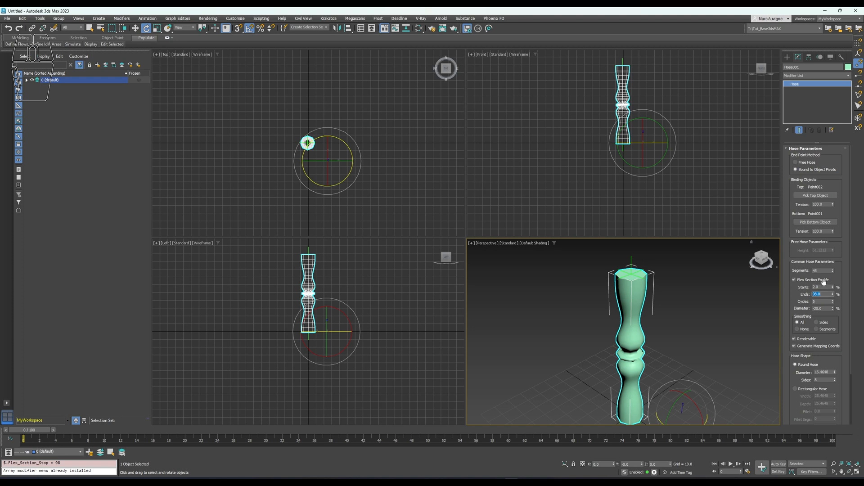
Raise the upper point helper about 38 units along Z to stretch the bound hose
left_click(629, 267)
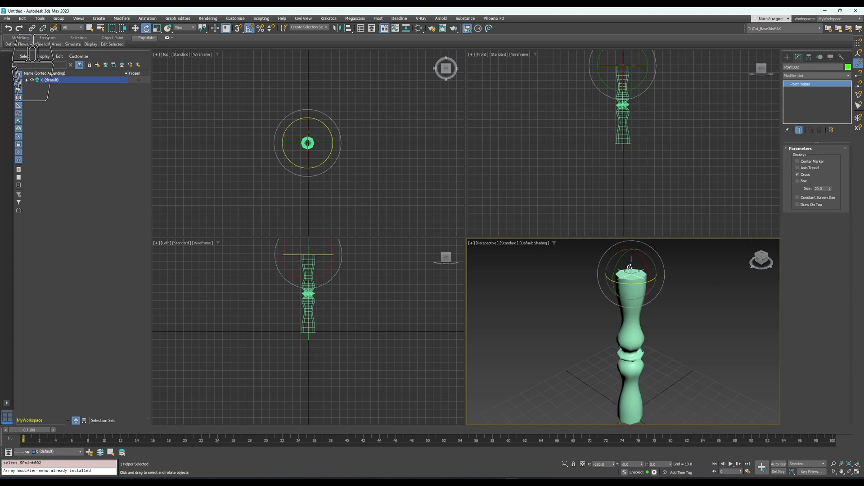
left_click(135, 29)
scroll(574, 293, "down", 3)
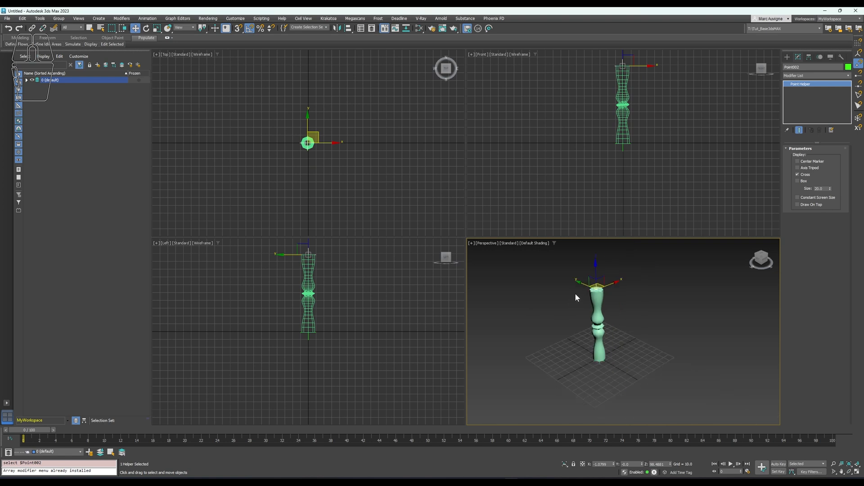
scroll(587, 286, "up", 1)
left_click_drag(602, 274, 596, 226)
middle_click_drag(669, 353, 666, 353)
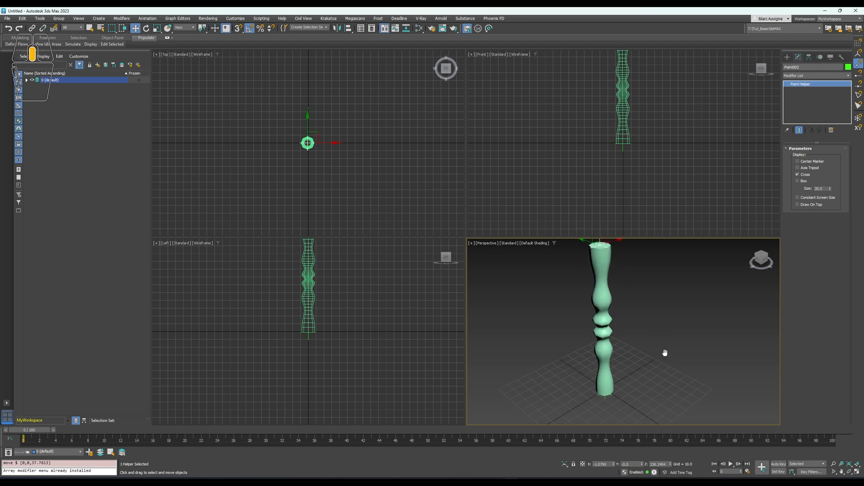
Create a prism beside the hose with sides about 45, 172 and 202 and a height of about -58
left_click(788, 57)
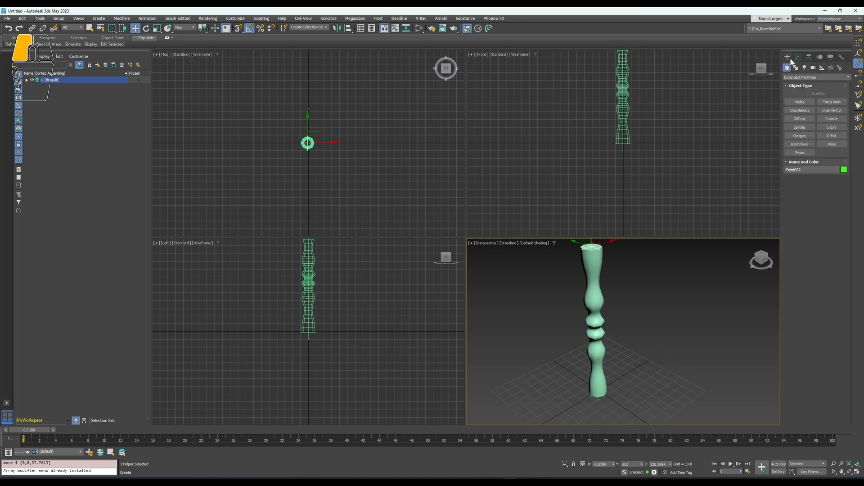
left_click(804, 154)
left_click_drag(681, 350, 653, 400)
left_click(636, 339)
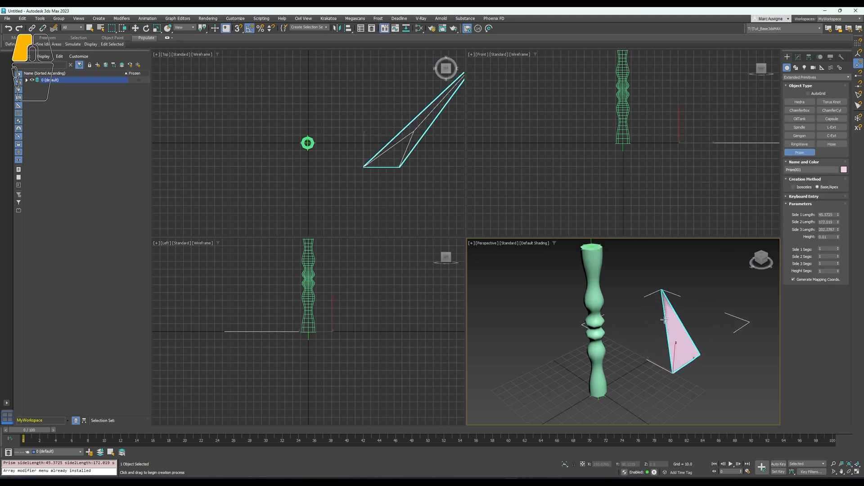
left_click(633, 385)
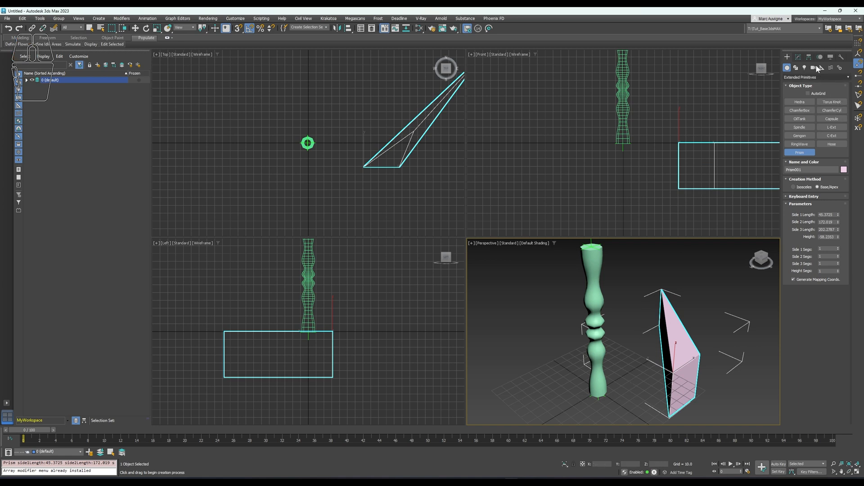
Browse the object types offered in the Compound Objects and Particle Systems geometry categories
left_click(798, 78)
left_click(798, 96)
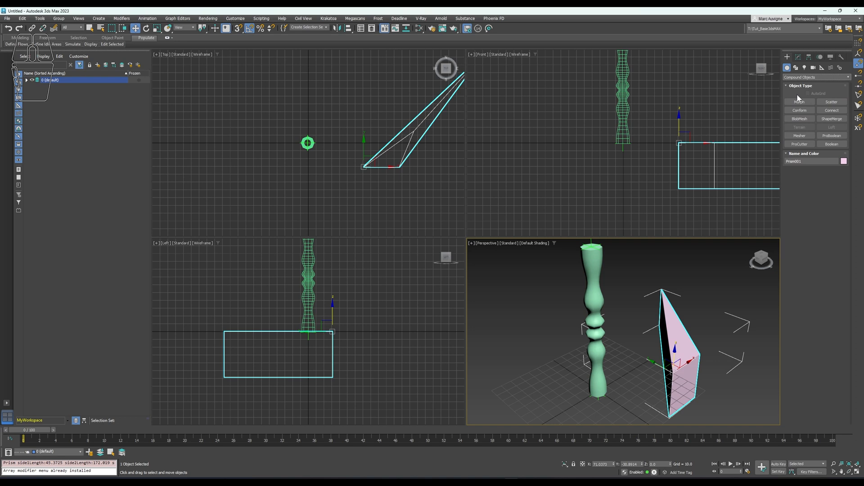
left_click(817, 77)
left_click(816, 77)
left_click(806, 77)
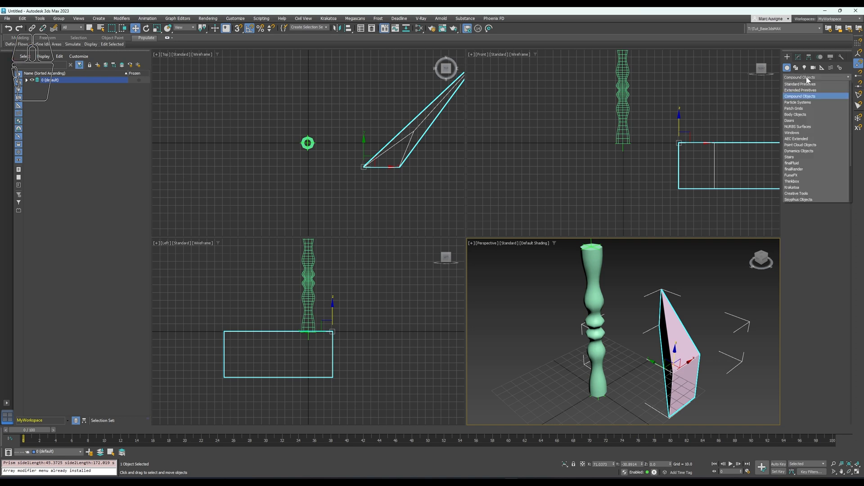
left_click(799, 103)
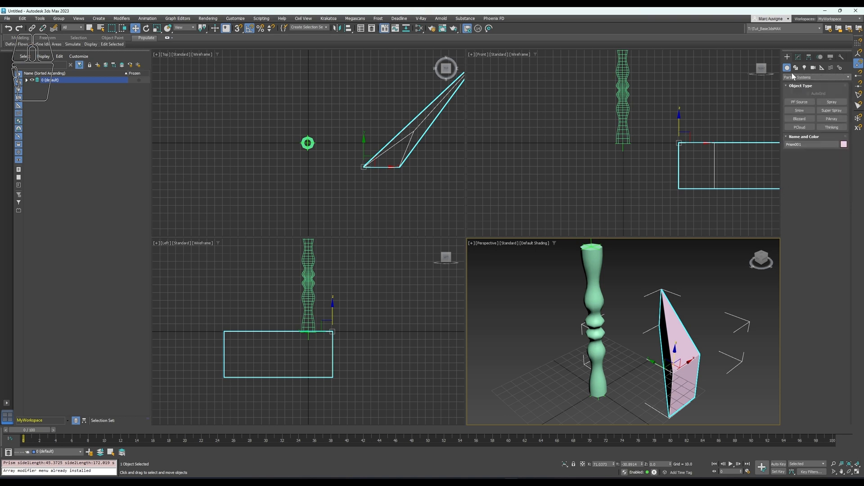
Create a quad patch on the grid behind the hose, about 38 long and 52 wide
left_click(792, 77)
left_click(796, 109)
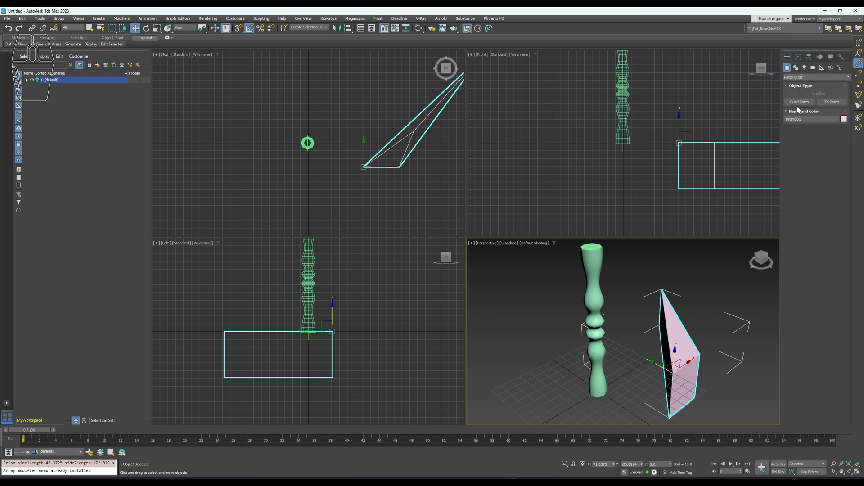
left_click_drag(527, 372, 588, 366)
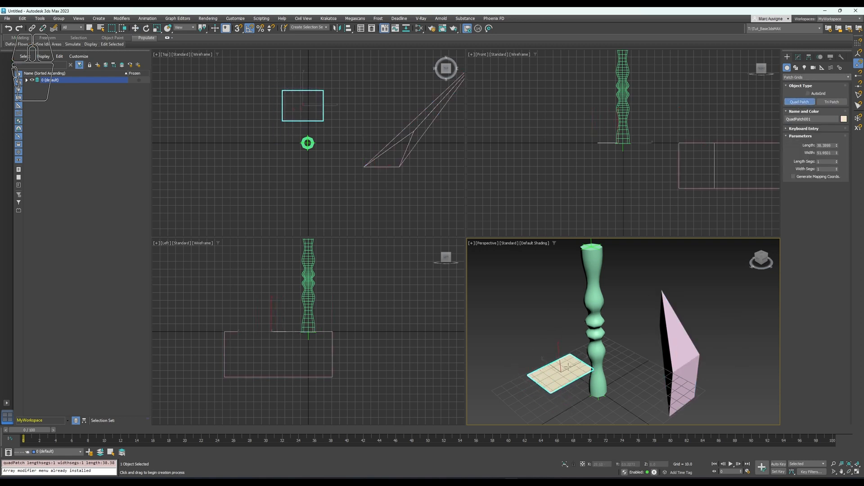
scroll(563, 399, "up", 5)
middle_click_drag(563, 399, 573, 364, "alt")
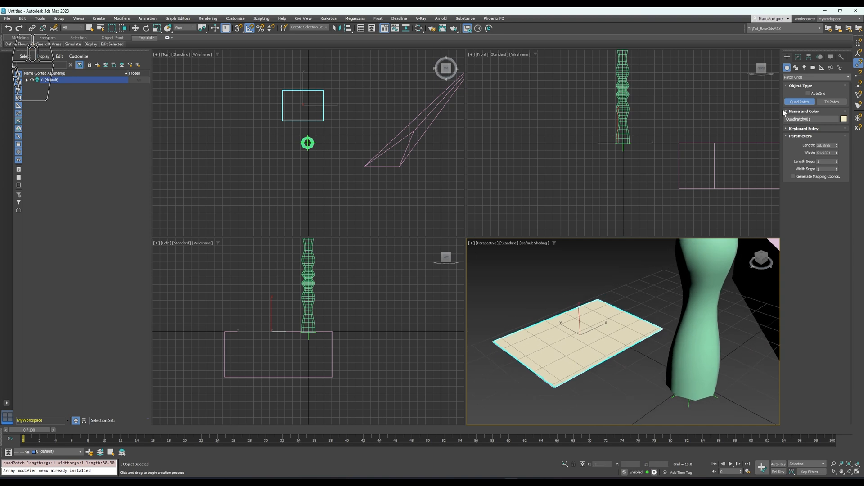
Set the quad patch's length segments and width segments to 4 each
left_click(799, 56)
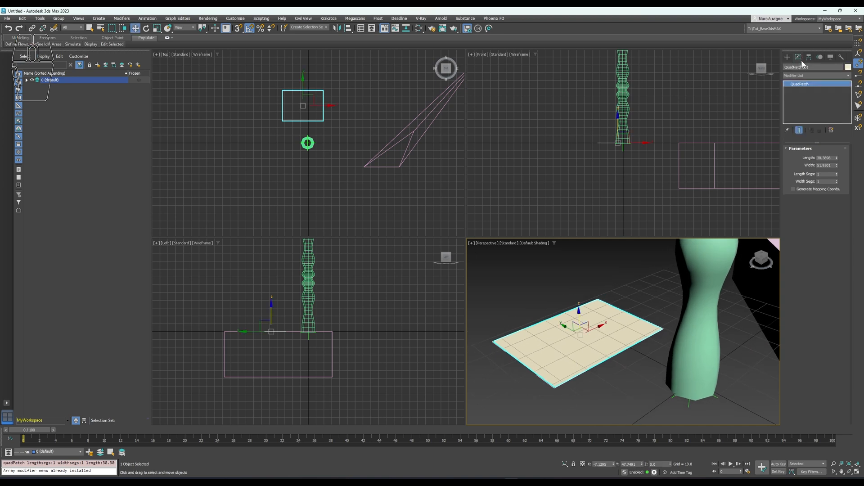
left_click(836, 173)
left_click(836, 173)
left_click(836, 173)
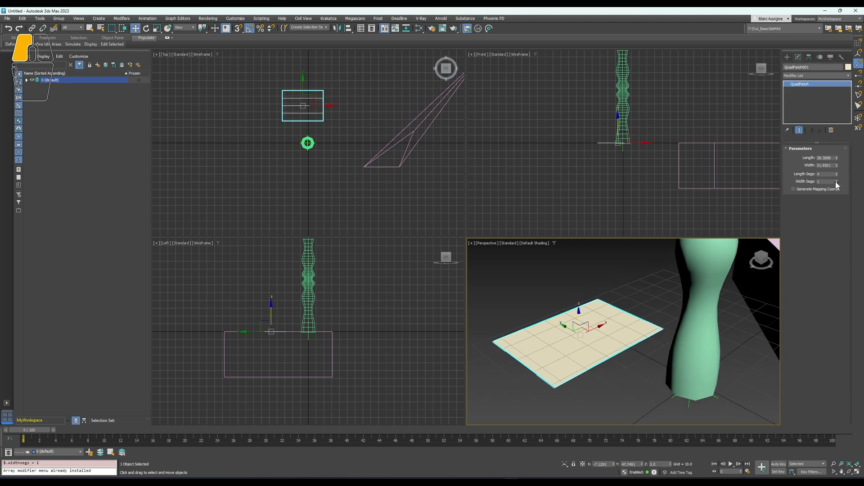
left_click(837, 180)
left_click(836, 180)
left_click(836, 180)
left_click(837, 180)
left_click(836, 180)
left_click(837, 180)
left_click(836, 180)
left_click(837, 182)
left_click(837, 182)
left_click(836, 183)
left_click(837, 182)
left_click(837, 183)
Add an Edit Patch modifier to the quad patch and raise its centre vertex about 33 units into a smooth peak
left_click(797, 76)
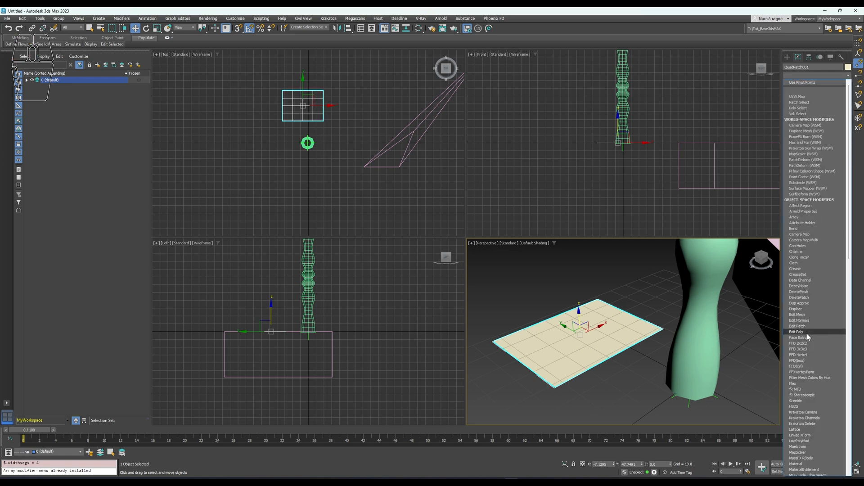
scroll(806, 339, "down", 2)
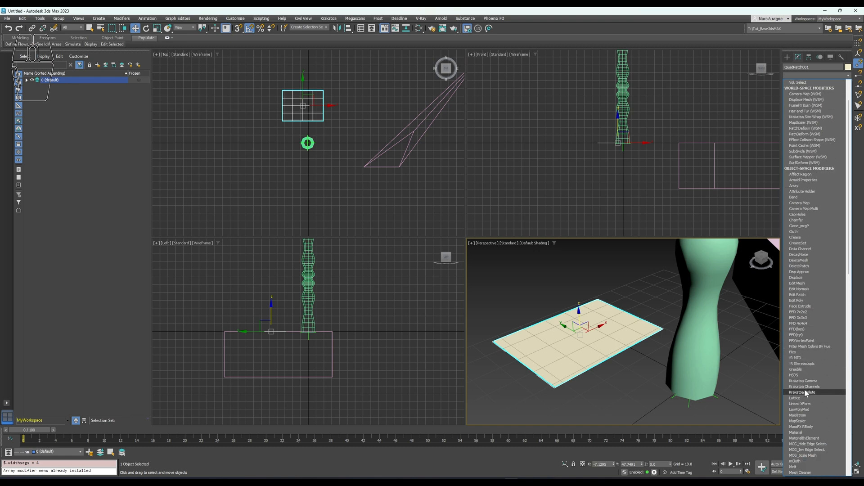
scroll(794, 294, "down", 1)
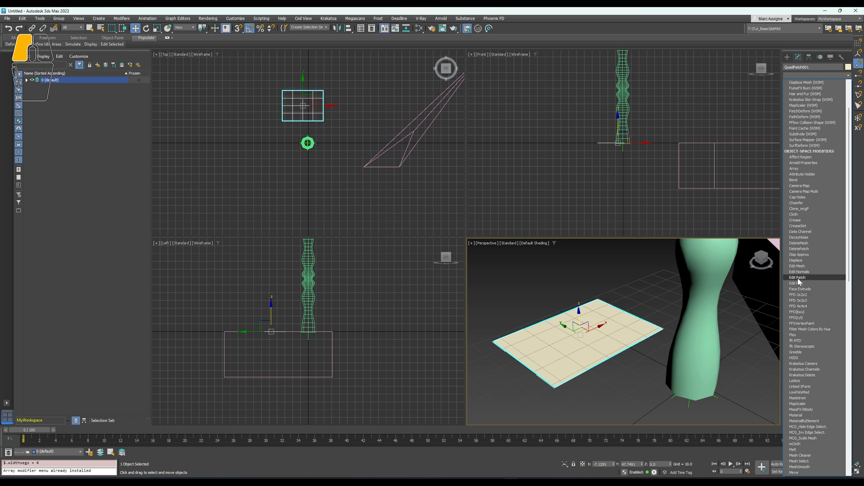
left_click(797, 278)
left_click(800, 159)
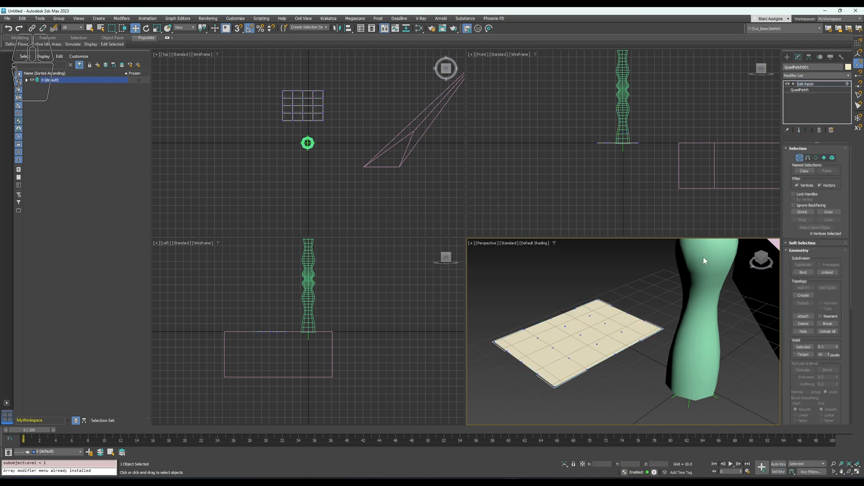
left_click(578, 333)
left_click_drag(579, 318, 570, 235)
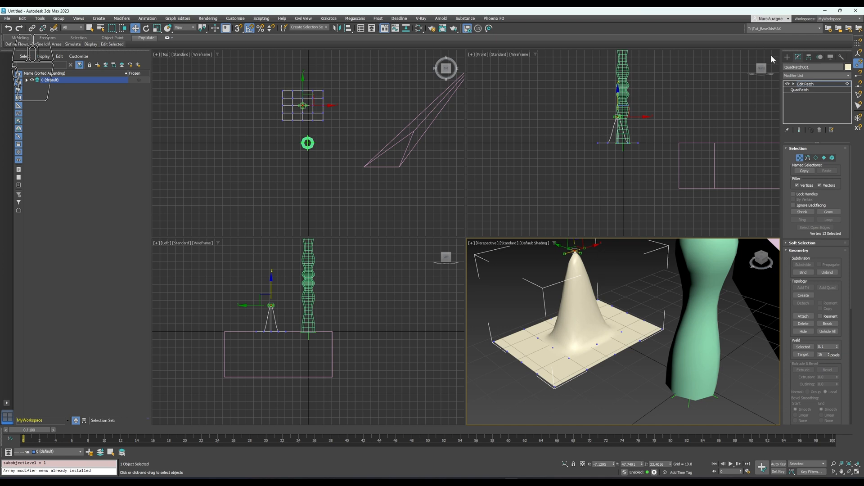
Create a standard plane in front of the hose, about 25.5 long and 39 wide, for comparison with the patch
left_click(787, 57)
left_click(791, 76)
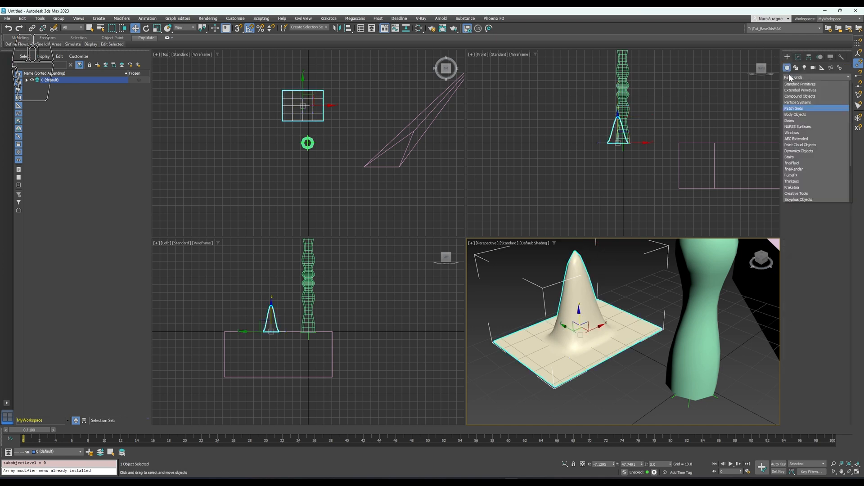
left_click(805, 83)
left_click(826, 138)
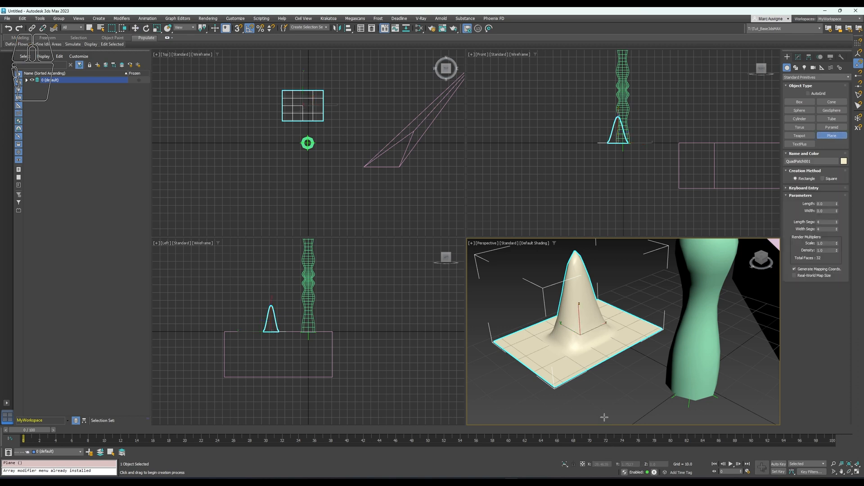
middle_click_drag(606, 393, 579, 344)
left_click_drag(729, 348, 734, 475)
middle_click_drag(674, 354, 627, 316)
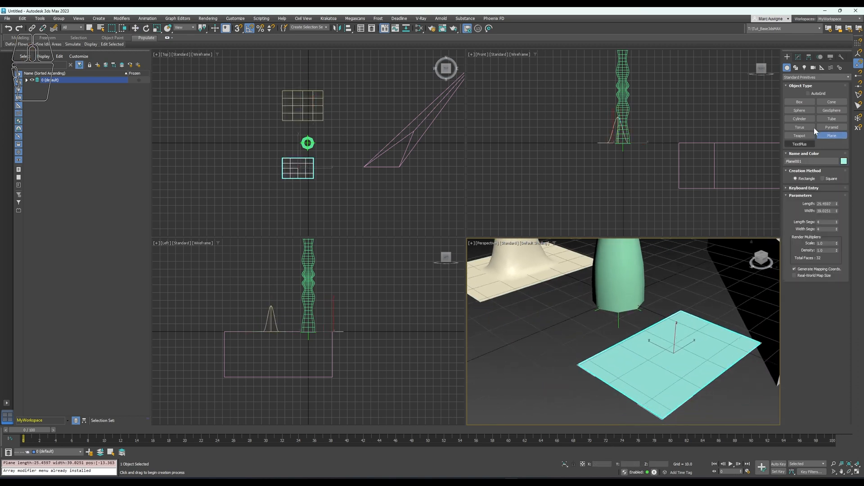
Add an Edit Poly modifier to the plane and raise its centre vertex about 25 units into a faceted peak
left_click(798, 57)
left_click(802, 75)
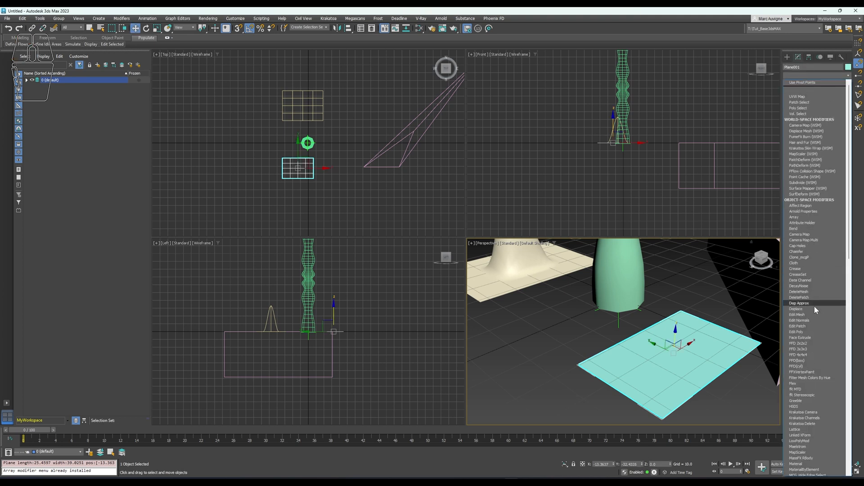
left_click(807, 331)
left_click(800, 202)
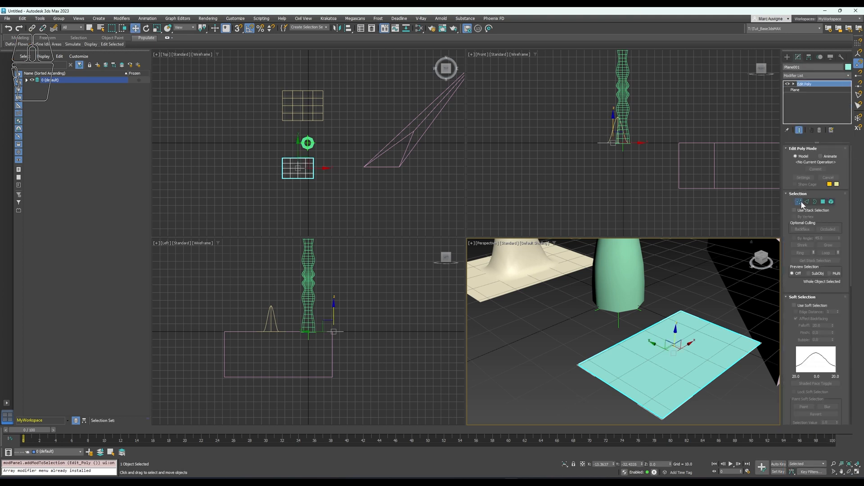
left_click(674, 353)
left_click_drag(675, 335, 669, 233)
scroll(626, 333, "down", 5)
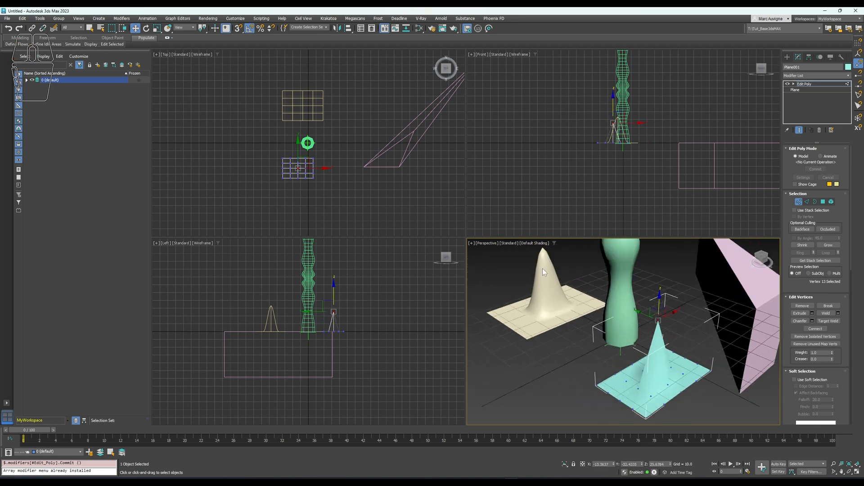
left_click(799, 202)
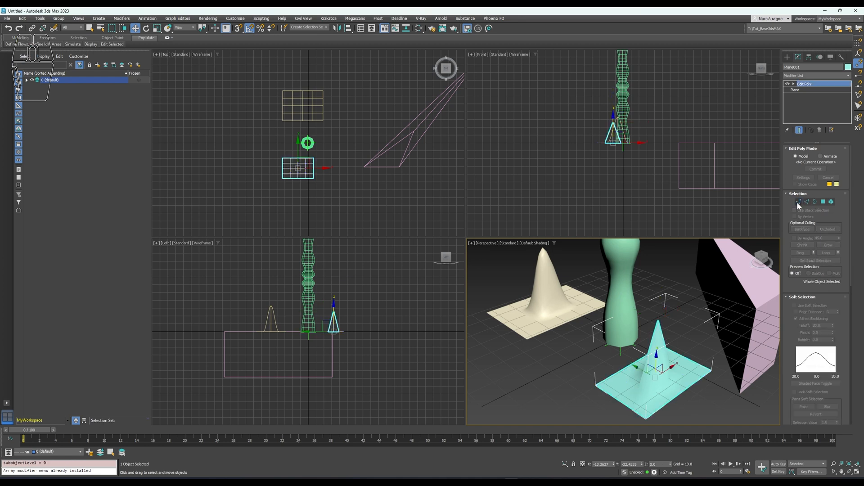
Review the object types in the Patch Grids and Body Objects geometry categories, ending on AEC Extended
left_click(788, 56)
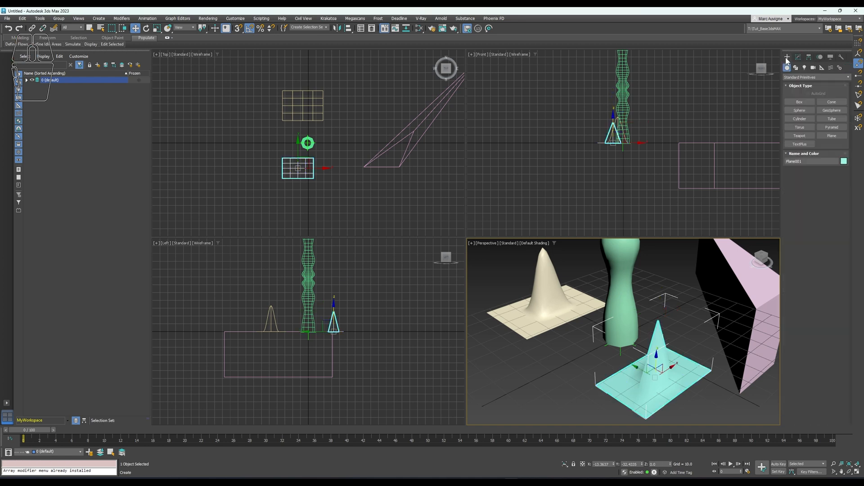
left_click(801, 77)
left_click(802, 108)
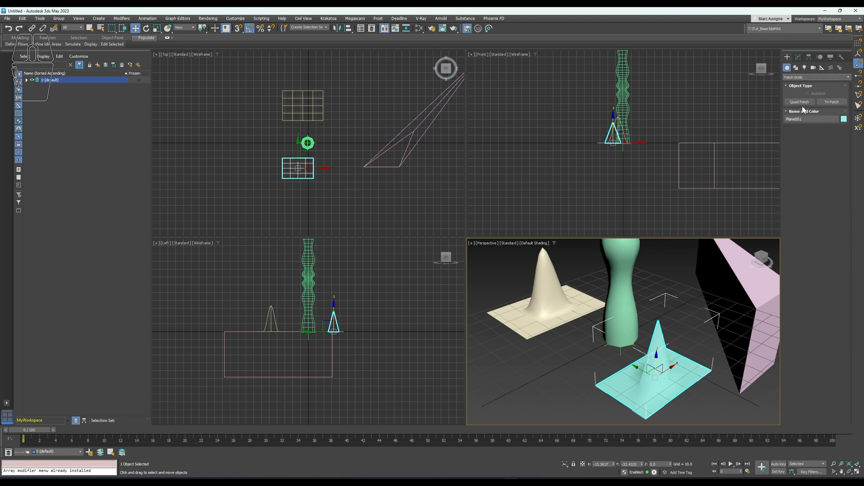
left_click(804, 77)
left_click(801, 115)
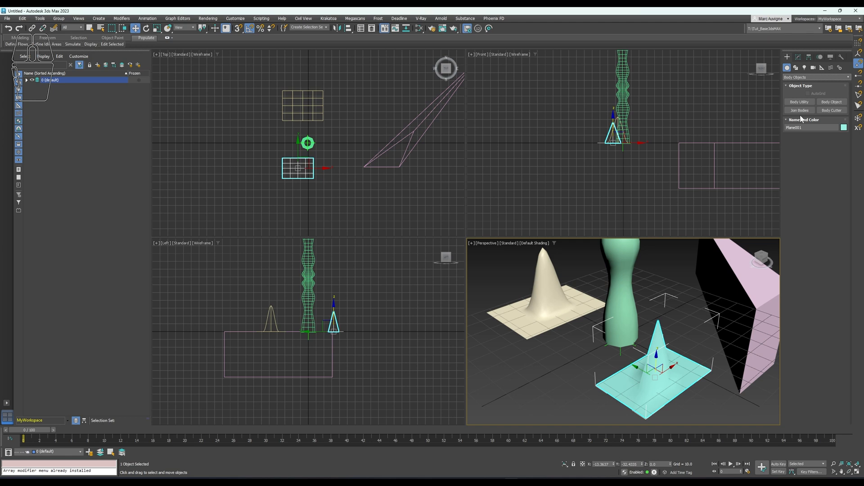
left_click(801, 77)
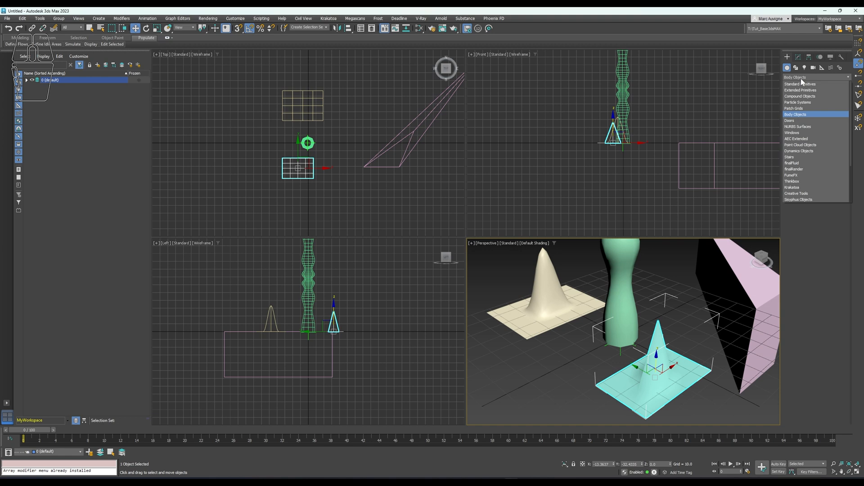
left_click(797, 139)
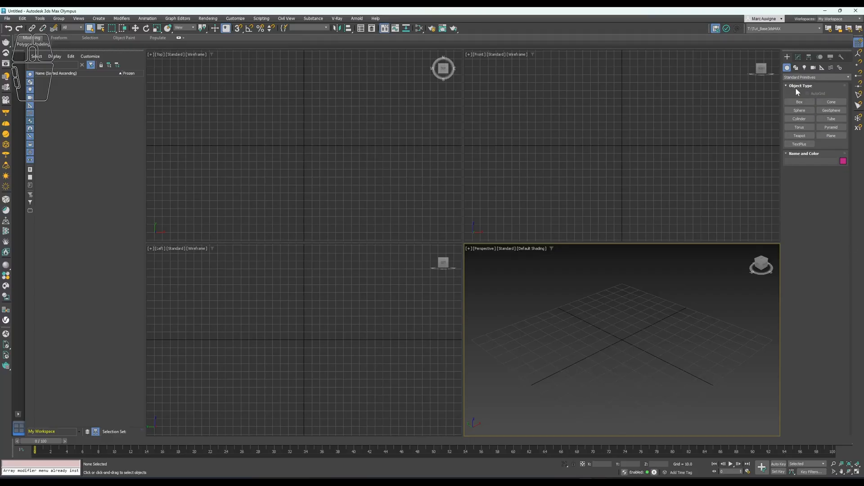
Place a Generic Palm from the AEC Extended foliage objects on the ground grid of the perspective view
left_click(801, 77)
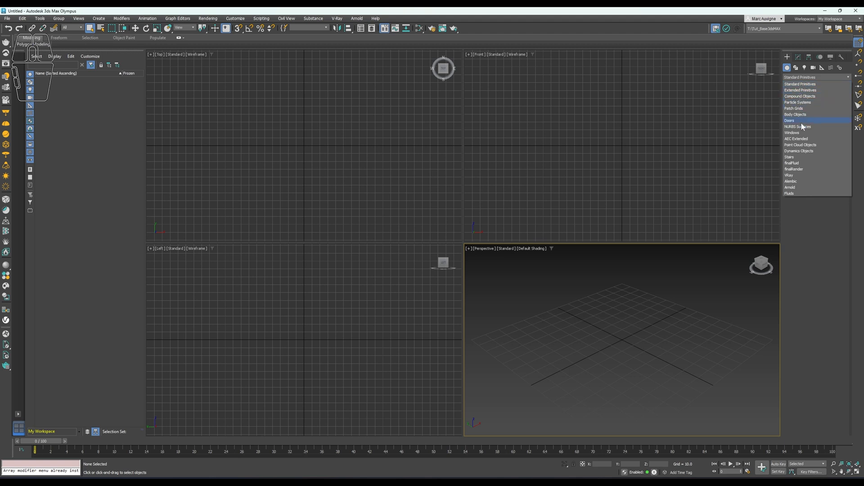
left_click(797, 139)
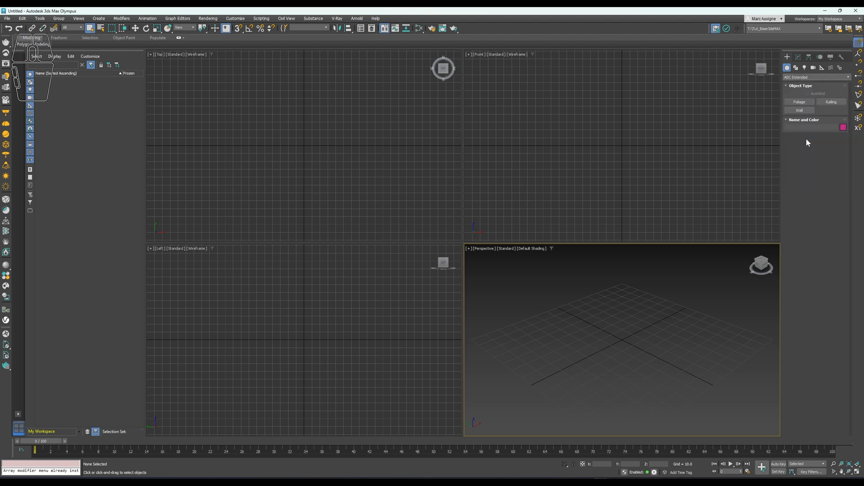
left_click(801, 103)
left_click(807, 200)
left_click(588, 324)
middle_click_drag(627, 295, 628, 359)
scroll(627, 359, "down", 5)
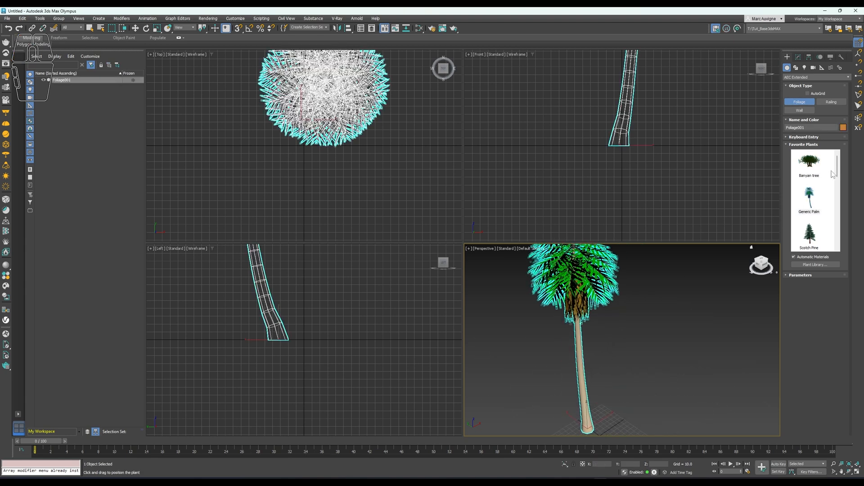
Place a Banyan tree beside the palm and view it from the front
left_click(809, 160)
left_click(670, 366)
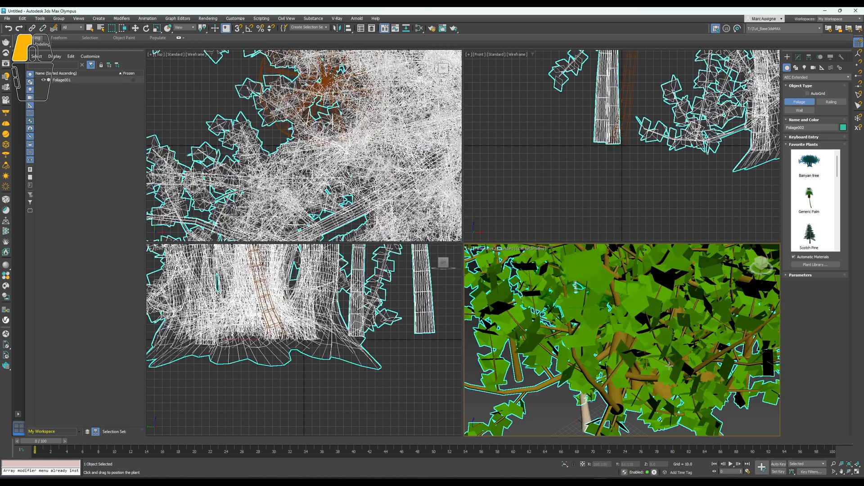
scroll(668, 334, "down", 8)
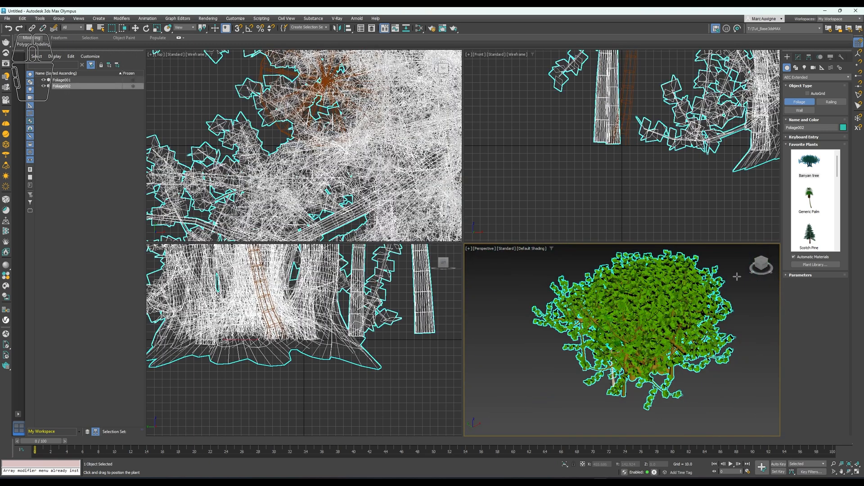
left_click_drag(760, 265, 795, 289)
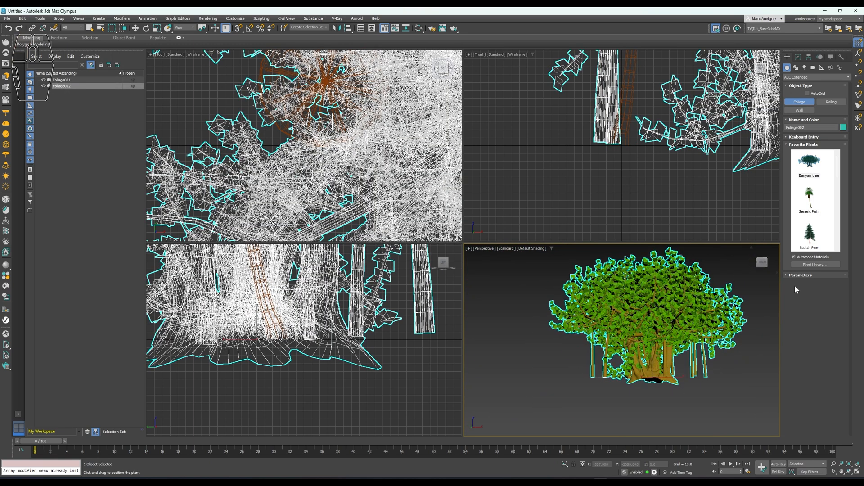
Change the banyan tree's seed to vary its shape, and try the Medium and Low levels of detail before restoring High
left_click(800, 276)
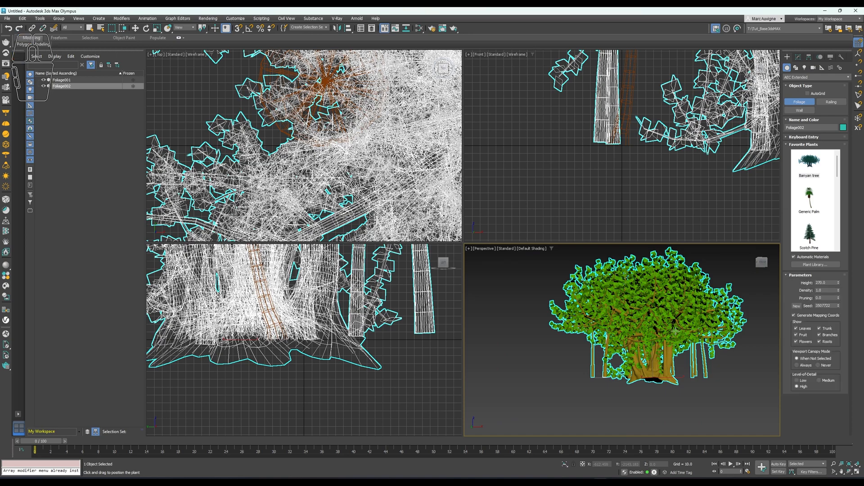
left_click(798, 57)
left_click_drag(839, 174, 839, 143)
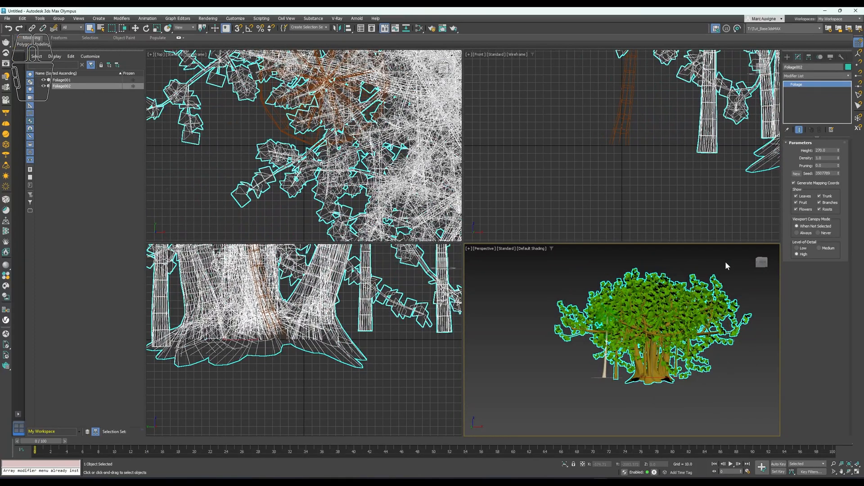
left_click(830, 249)
left_click(802, 250)
left_click(803, 254)
Reset the scene without saving the foliage changes
left_click(7, 19)
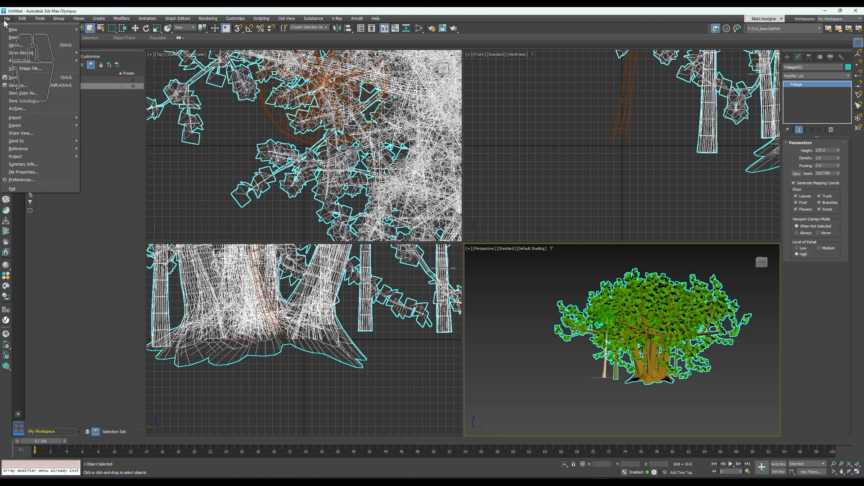
left_click(19, 38)
left_click(432, 256)
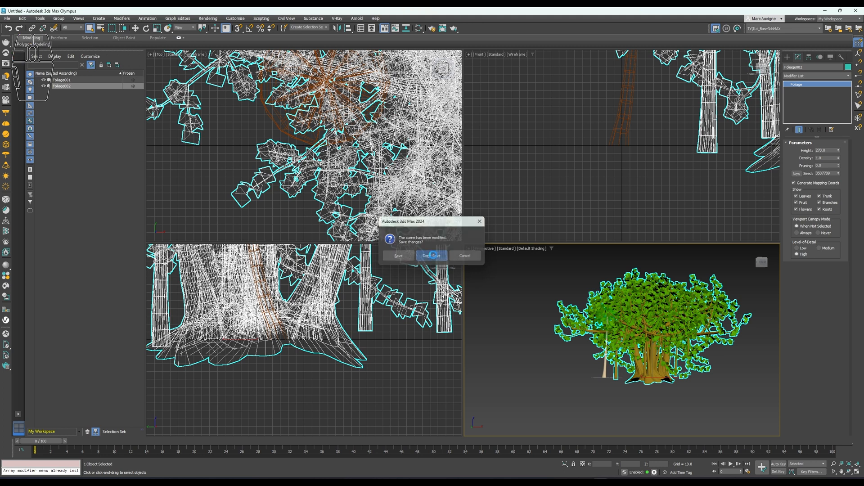
left_click(413, 256)
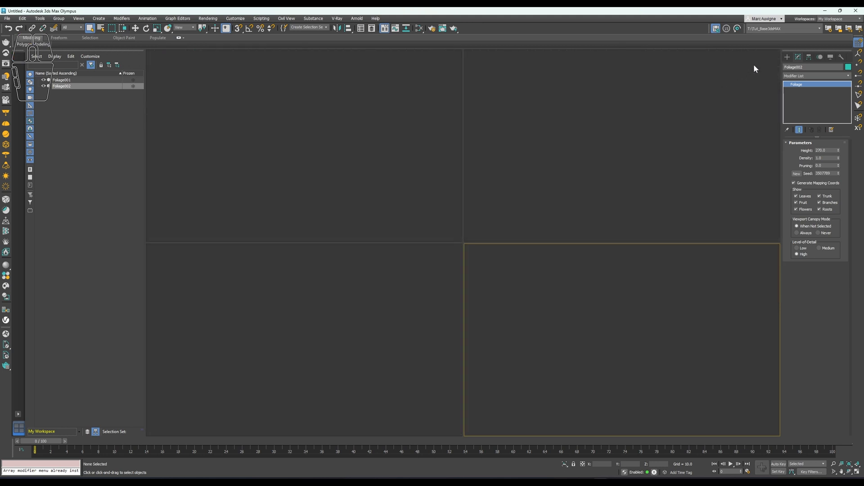
Choose the AEC Extended Railing object and draw an open, three-sided, four-point line on the ground grid as its path
left_click(809, 77)
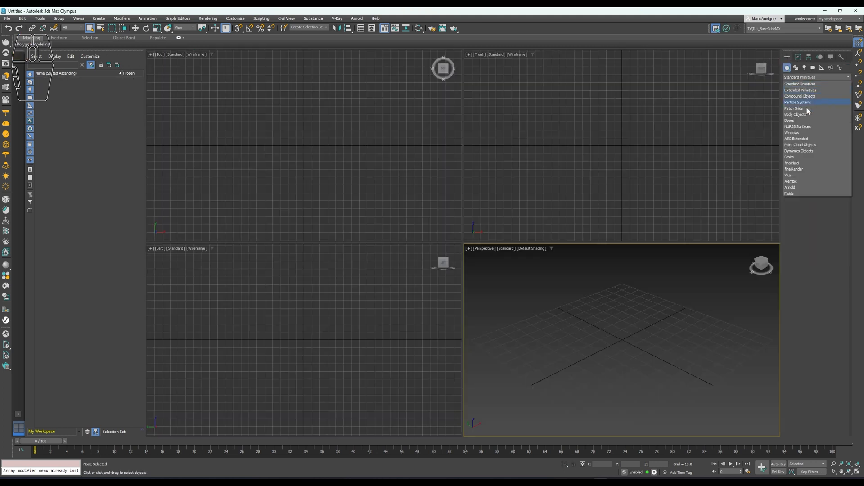
left_click(803, 139)
left_click(830, 102)
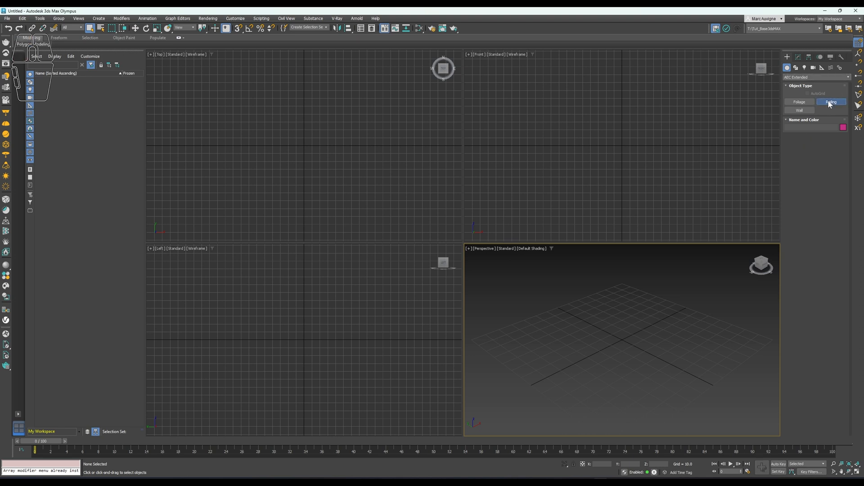
left_click(795, 68)
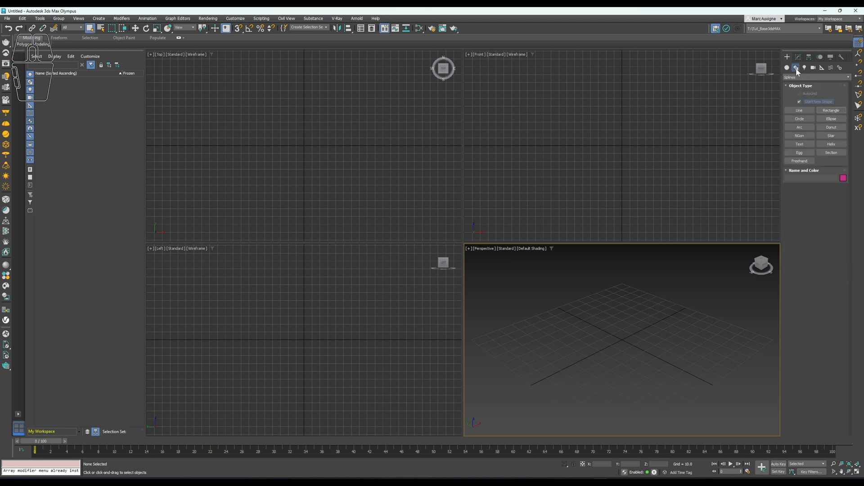
left_click(799, 110)
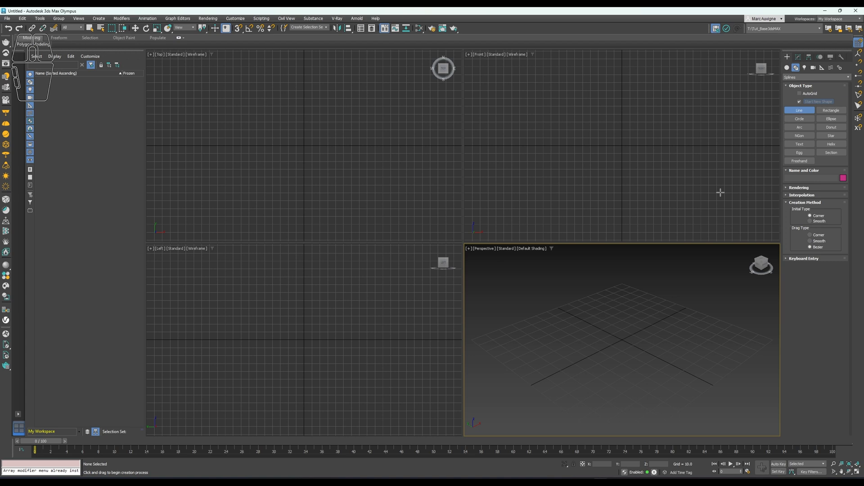
left_click(520, 361)
left_click(648, 304)
left_click(752, 344)
left_click(648, 413)
right_click(651, 378)
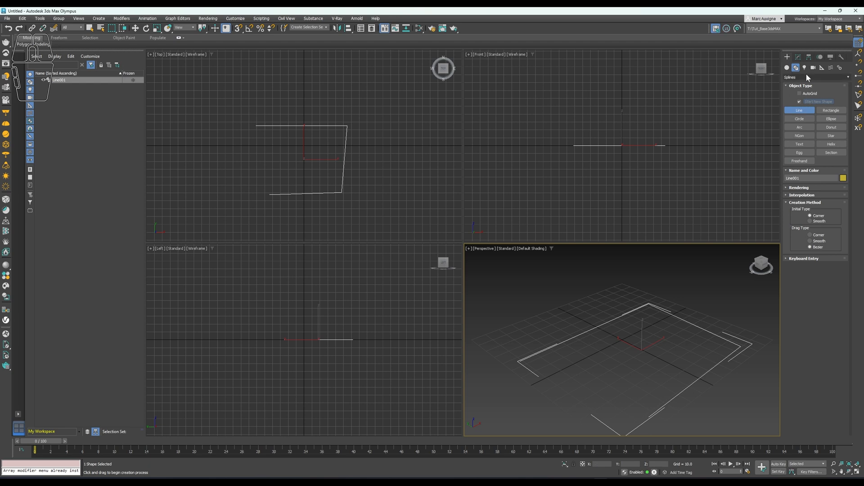
Create an AEC Extended railing that uses the drawn line as its railing path
left_click(787, 68)
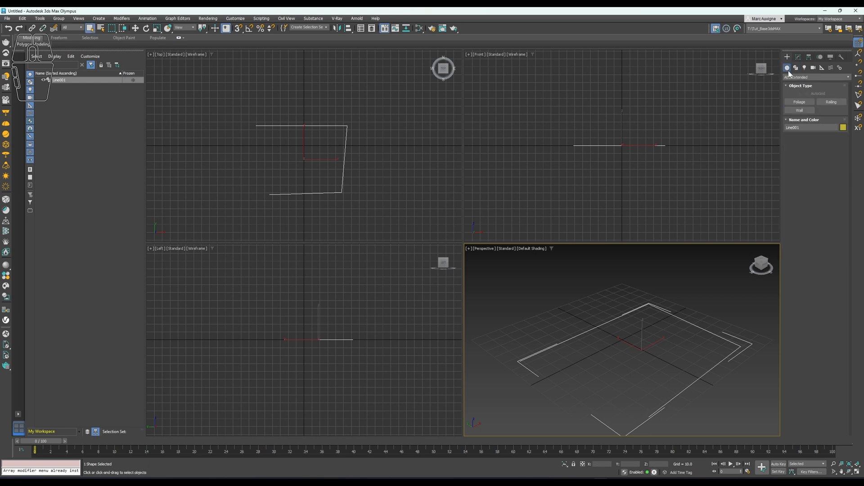
left_click(832, 101)
left_click(816, 144)
left_click(593, 328)
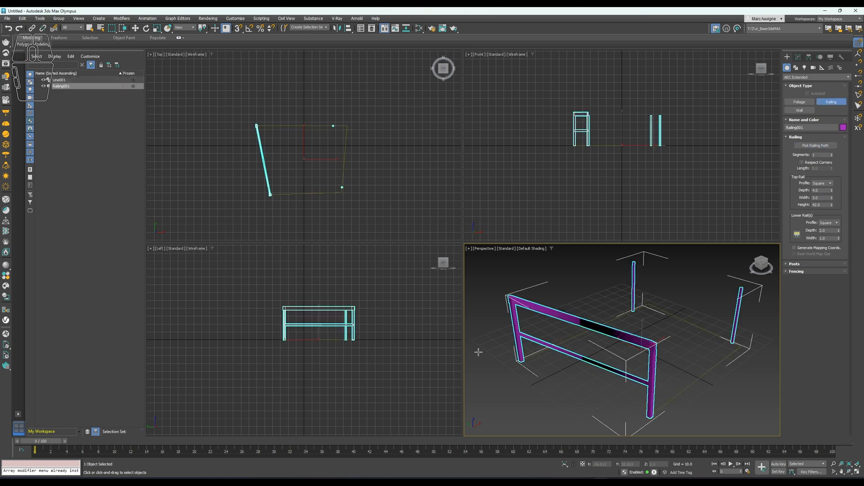
Set the railing's segments to 62 with Respect Corners on, and show its Posts and Fencing settings
left_click_drag(832, 154, 833, 139)
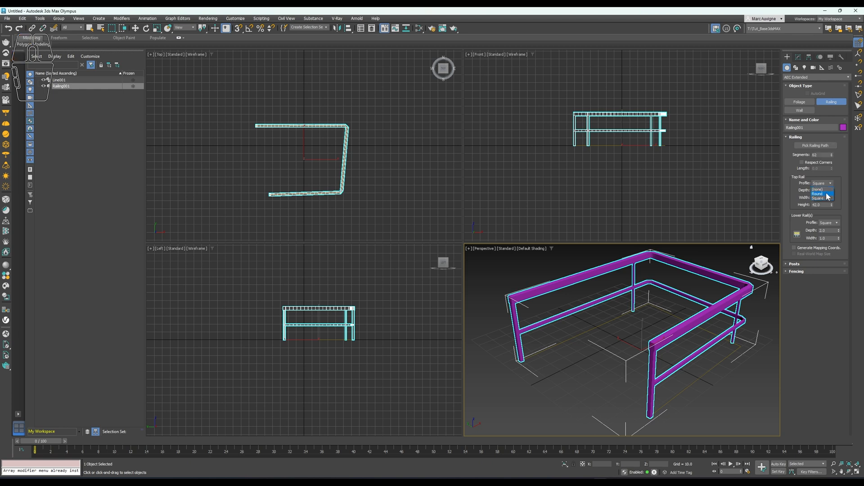
left_click(806, 166)
left_click(803, 163)
left_click(792, 266)
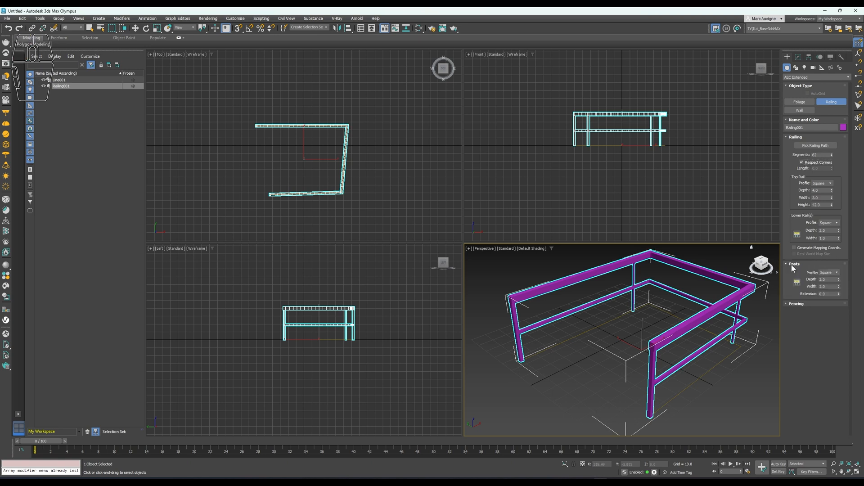
left_click(802, 305)
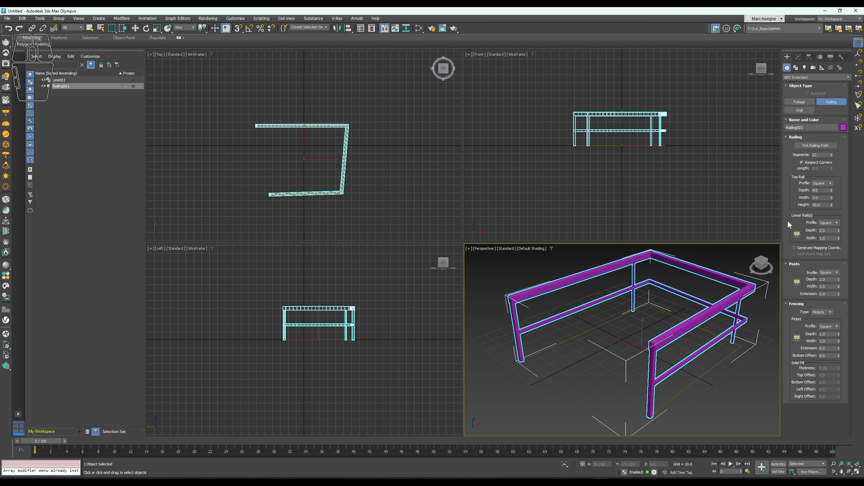
Reset the scene without saving the railing
left_click(8, 18)
left_click(17, 37)
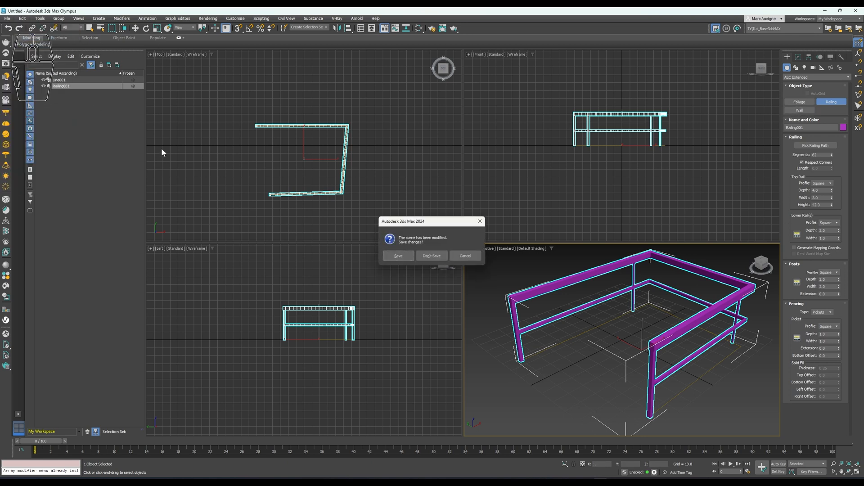
left_click(427, 256)
left_click(417, 258)
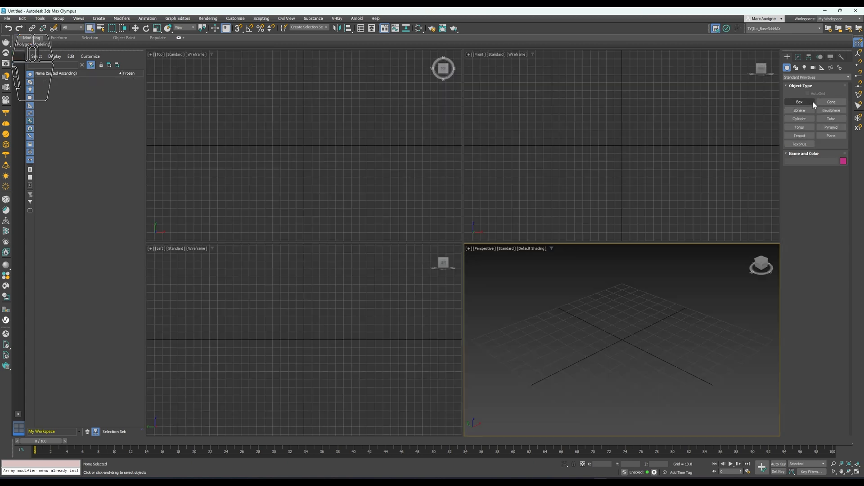
Draw an open four-point line with three straight sides constrained to right angles on the ground grid
left_click(796, 68)
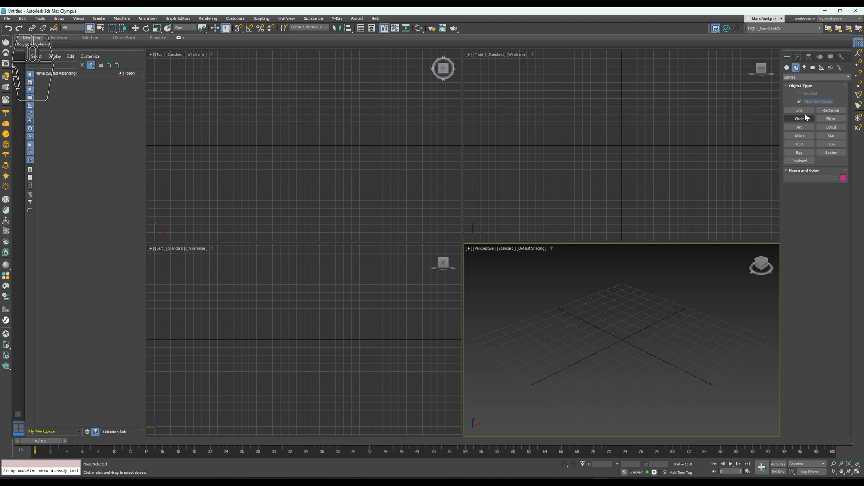
left_click(831, 111)
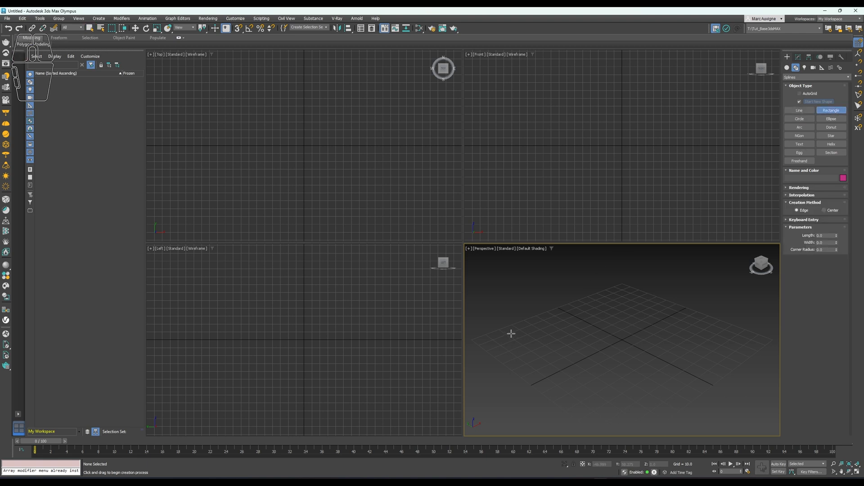
left_click(789, 111)
left_click(509, 364)
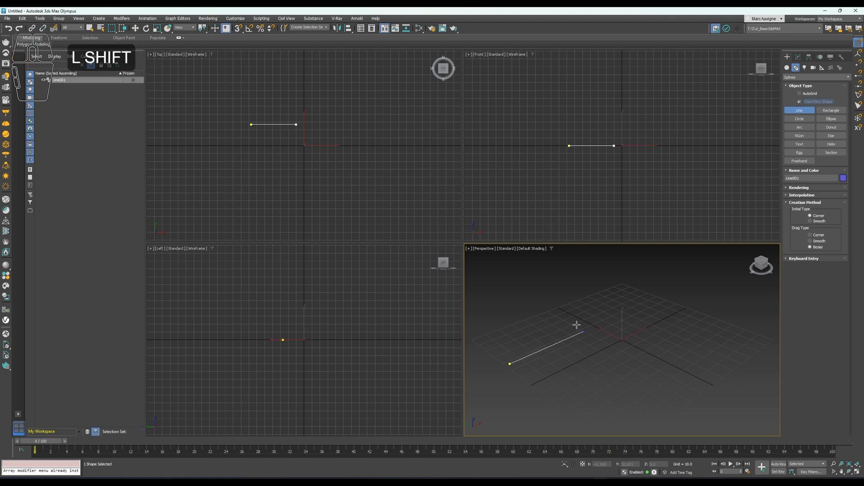
left_click(640, 304, "shift")
left_click(722, 343, "shift")
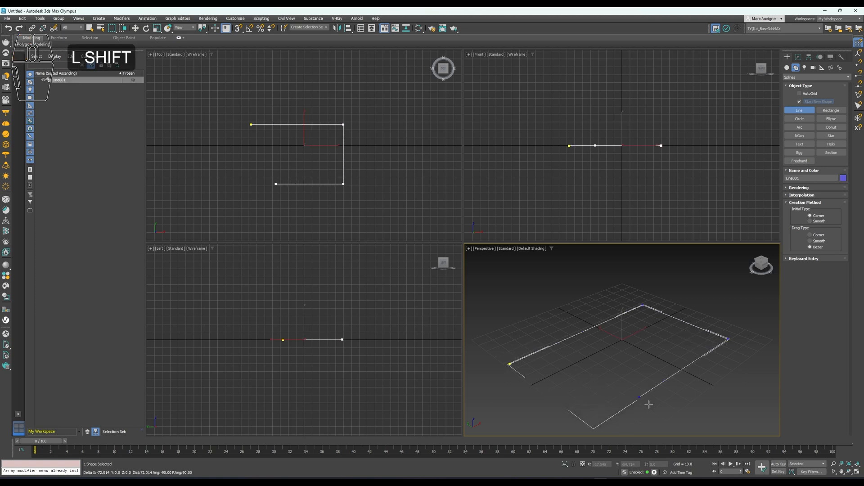
left_click(621, 412, "shift")
right_click(665, 305)
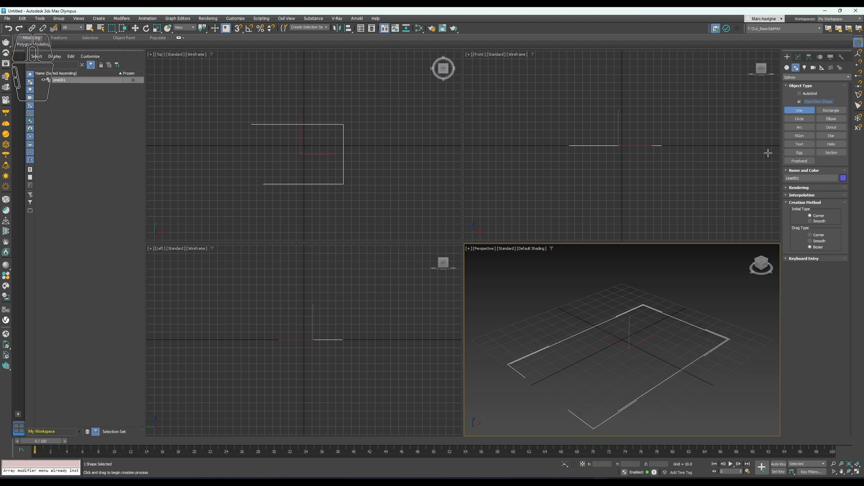
Choose the AEC Extended Wall object and turn on snapping with vertex snaps enabled
left_click(787, 67)
left_click(792, 78)
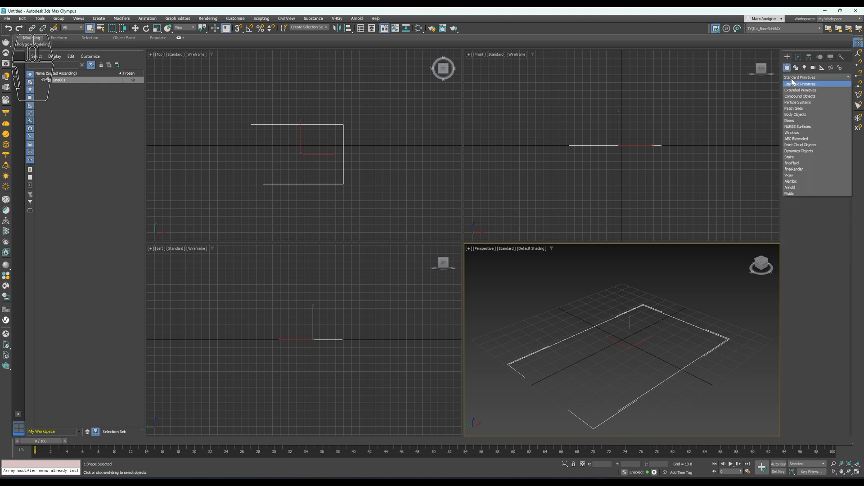
left_click(801, 140)
left_click(792, 110)
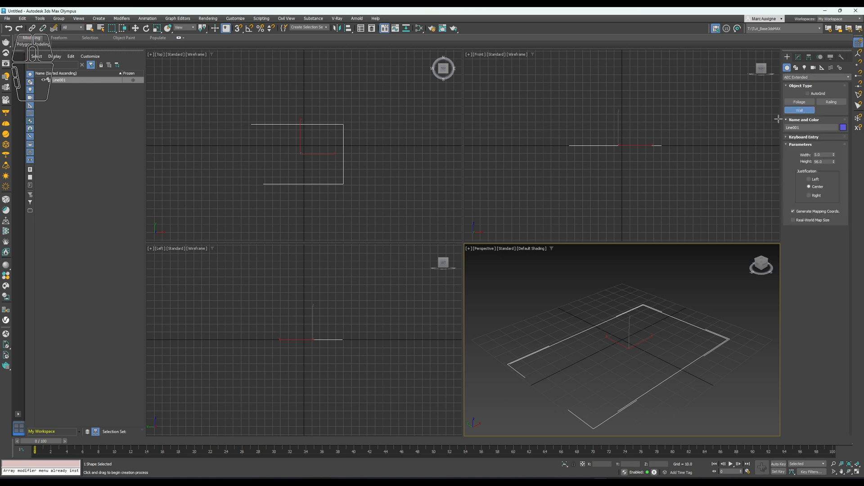
key("s")
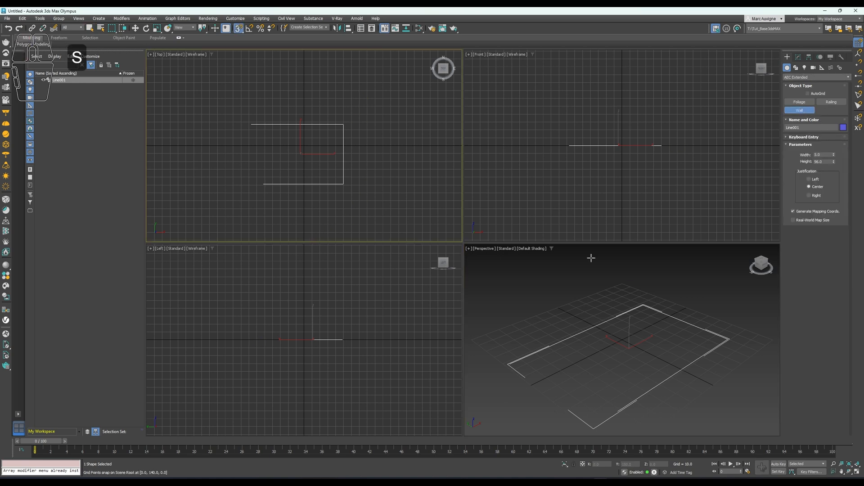
left_click(858, 63)
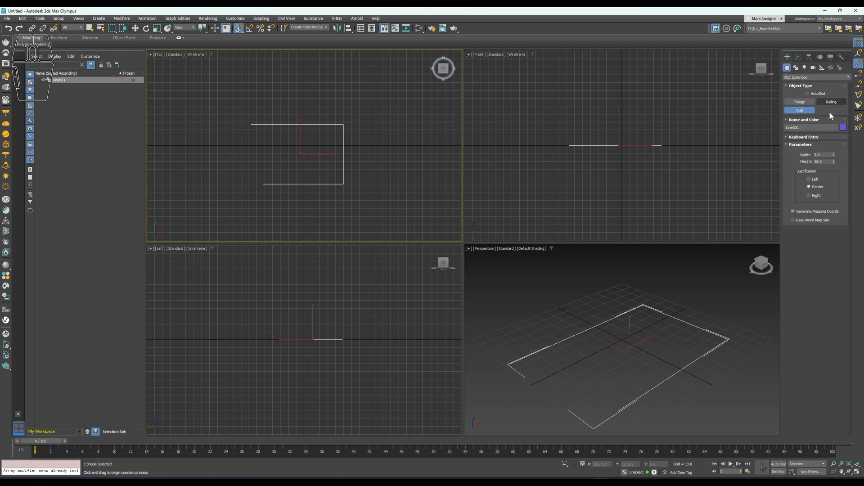
Create a three-segment wall by snapping its corners to the four vertices of the drawn line
right_click(534, 370)
left_click(508, 364)
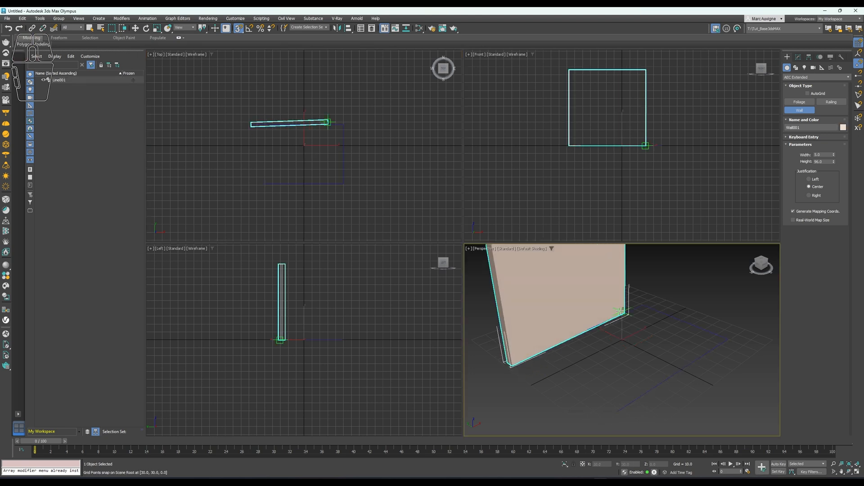
left_click(643, 306)
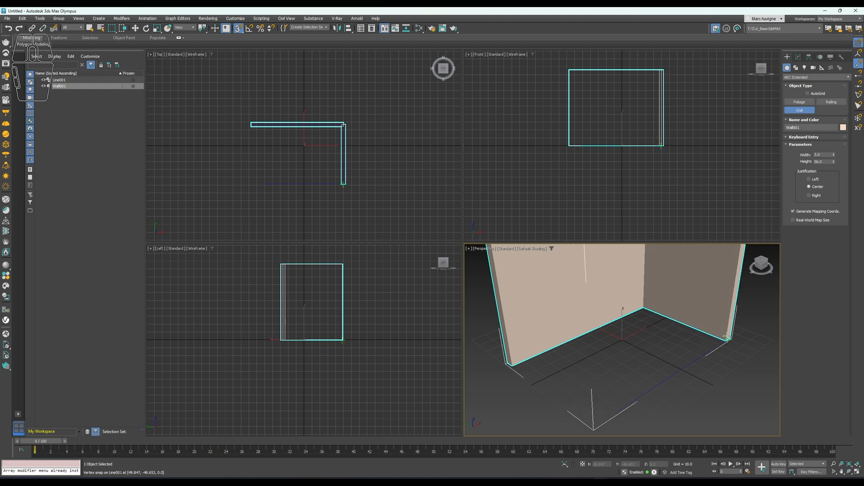
left_click(730, 338)
left_click(618, 412)
right_click(596, 393)
middle_click_drag(566, 367, 590, 378, "alt")
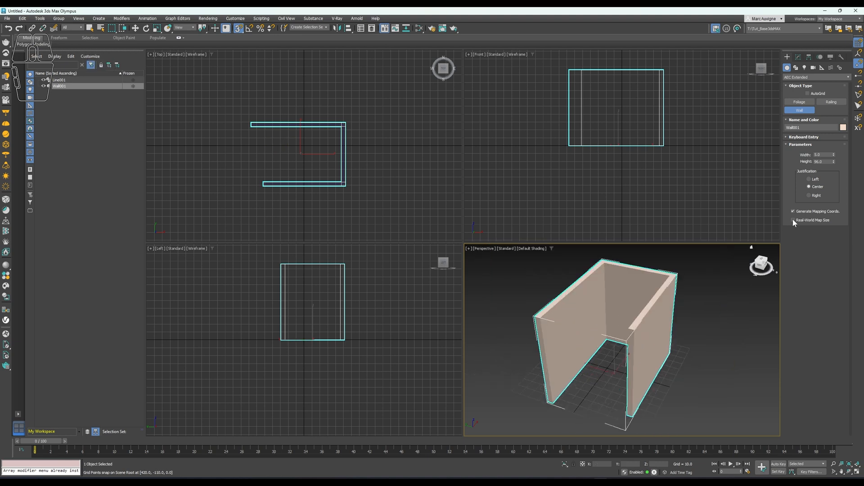
Set the wall's width to 5.1 and try Left and Right justification before returning it to Center
left_click(833, 154)
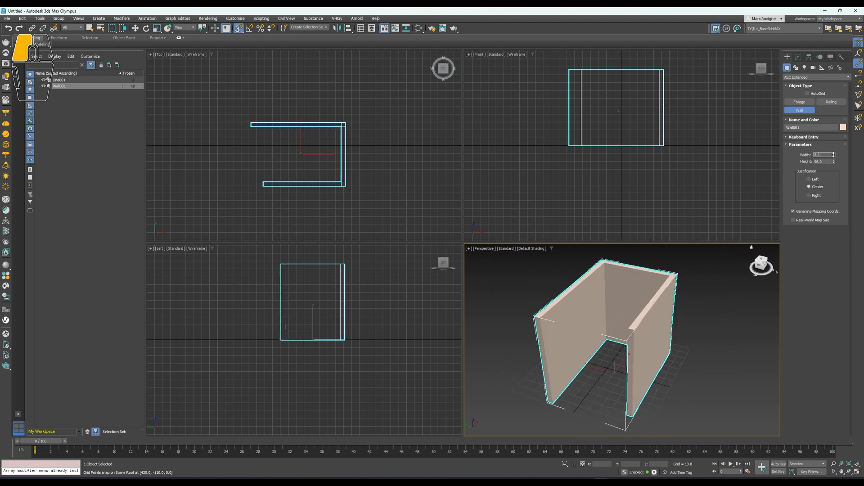
left_click(801, 78)
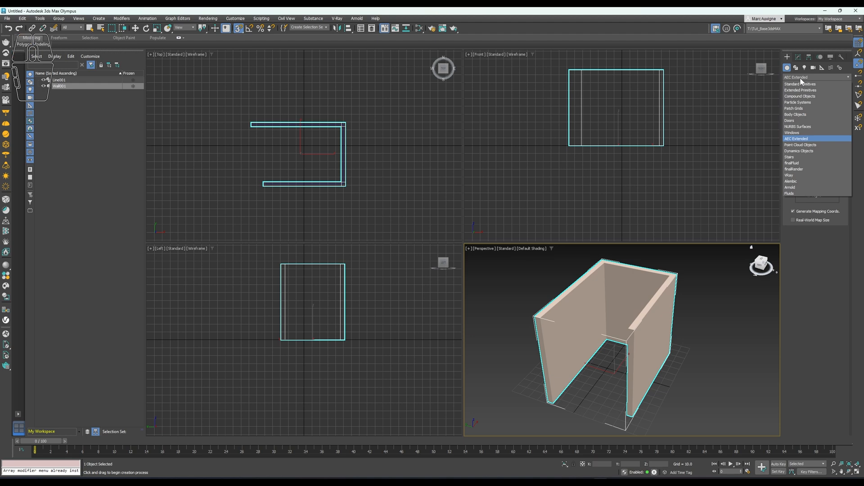
left_click(801, 77)
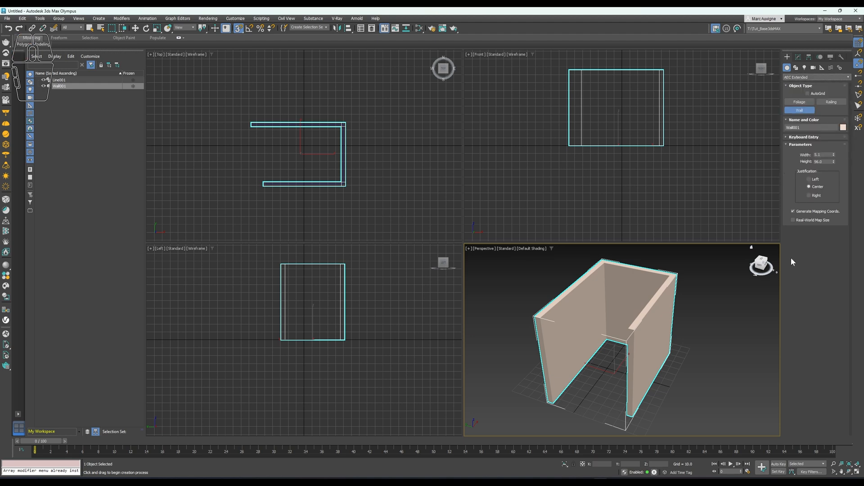
left_click(809, 180)
left_click(809, 195)
left_click(809, 186)
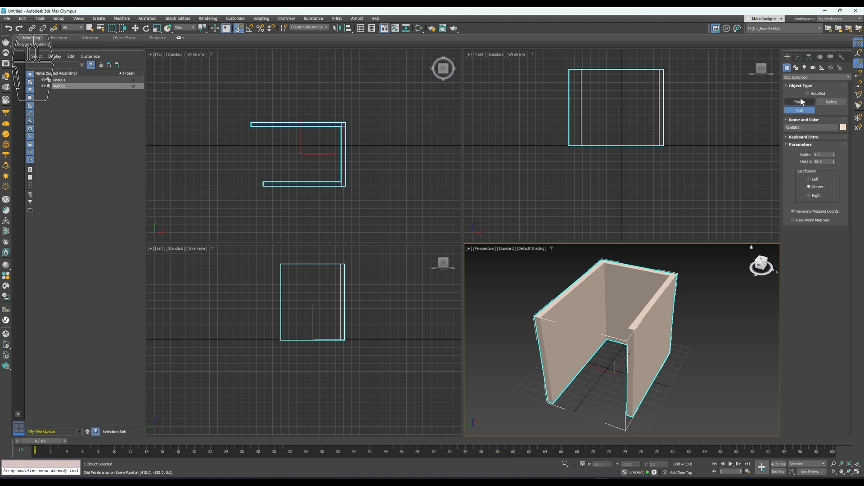
Create a pivot door snapped into the wall's middle segment, about 42 wide, 5.1 deep and 59 high
left_click(799, 78)
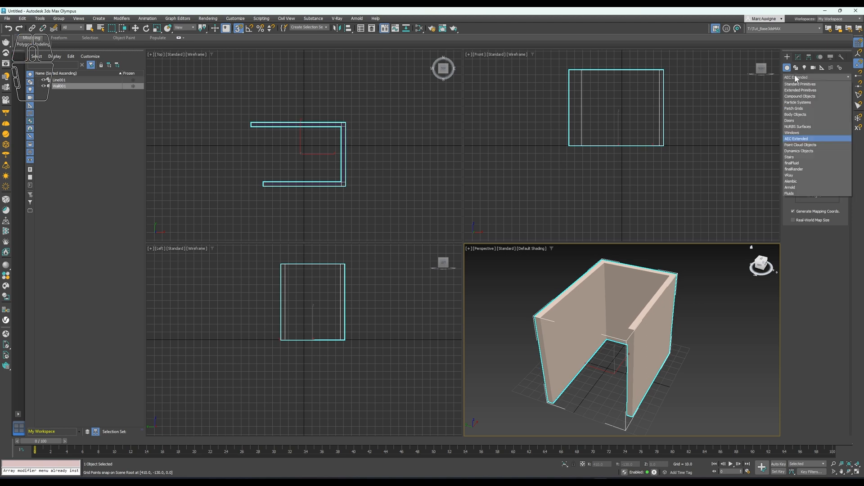
left_click(799, 121)
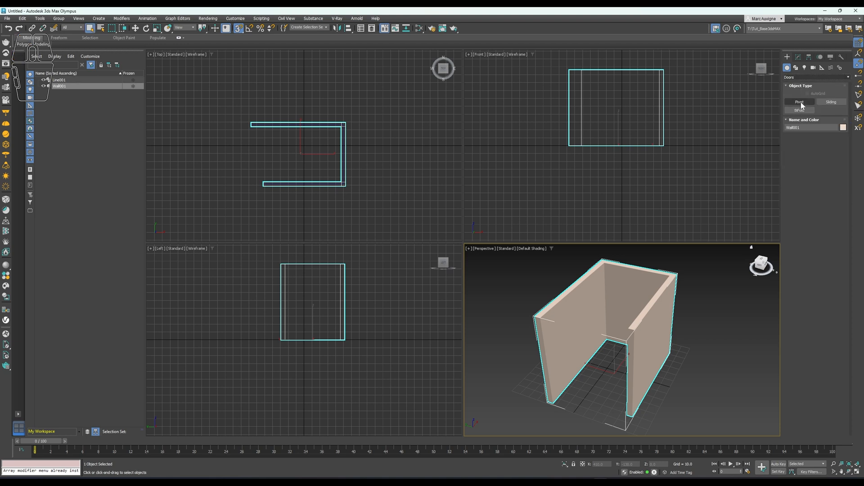
left_click(801, 102)
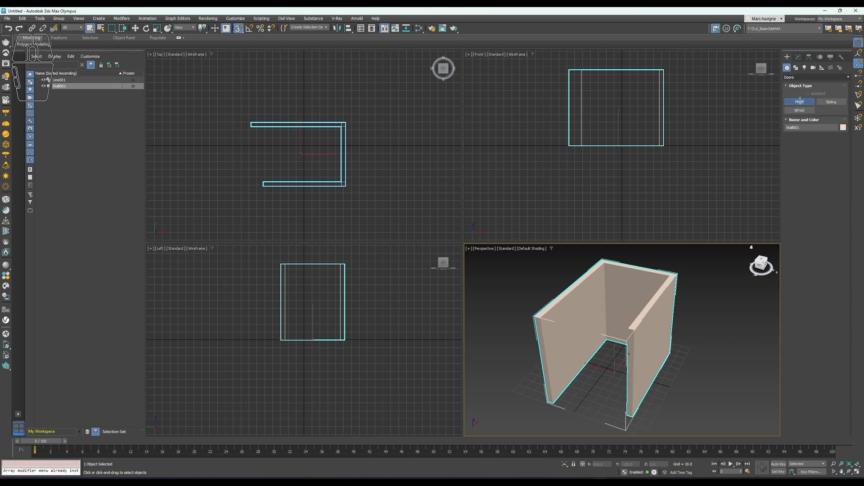
middle_click_drag(604, 323, 615, 325, "alt")
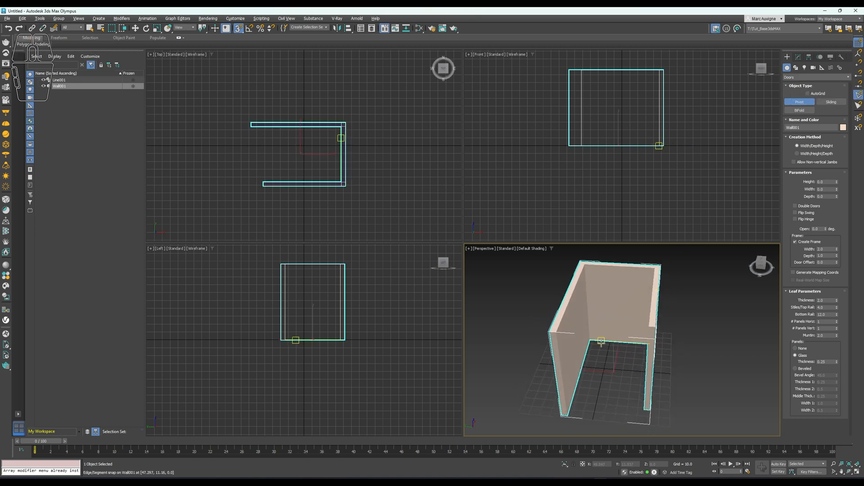
left_click_drag(602, 340, 638, 344)
left_click(637, 339)
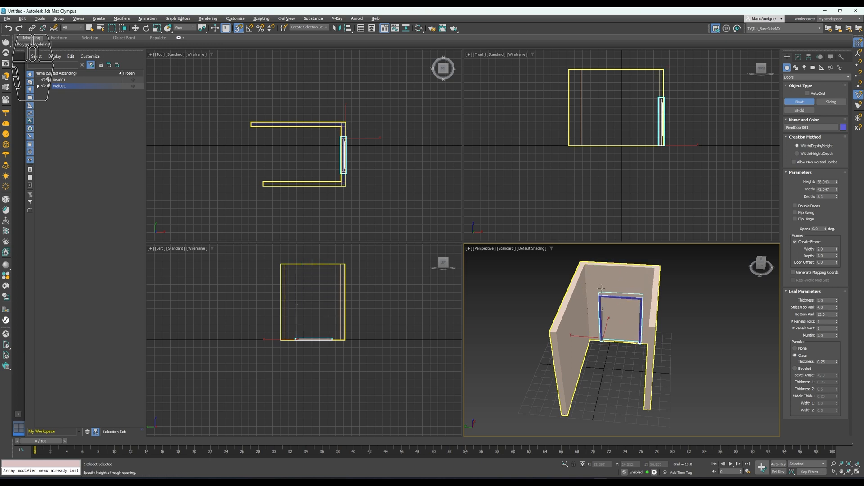
left_click(608, 290)
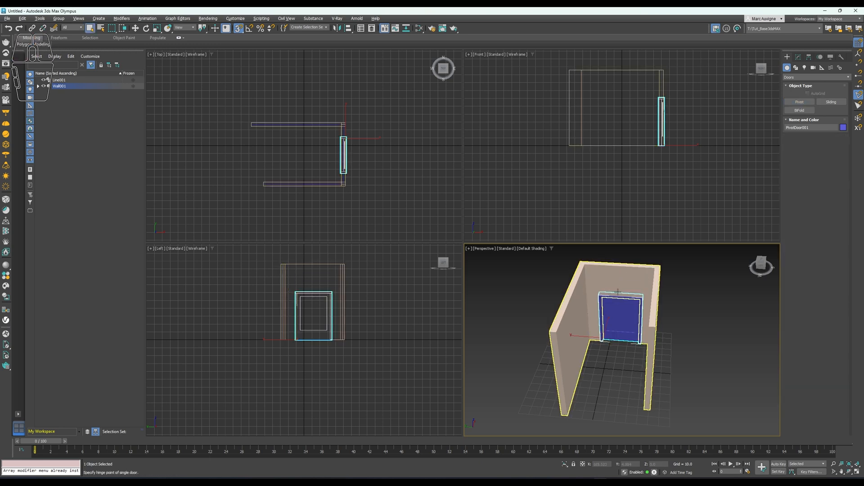
Try different opening angles for the pivot door
left_click(759, 266)
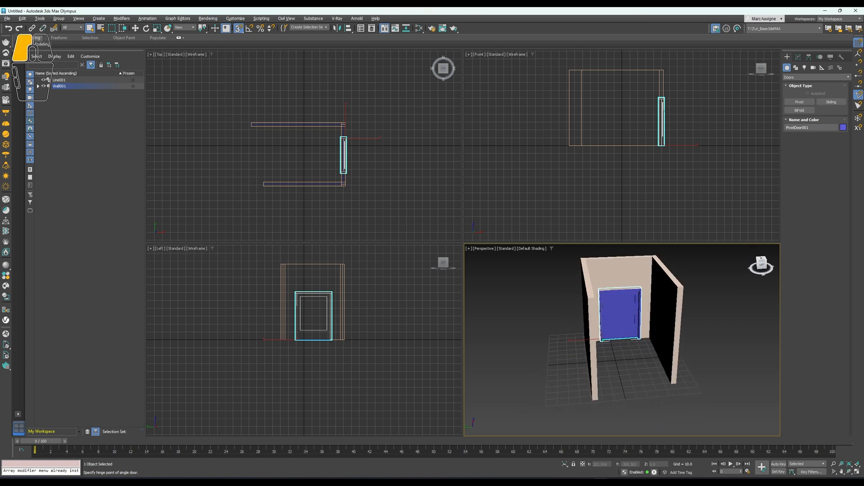
left_click(798, 56)
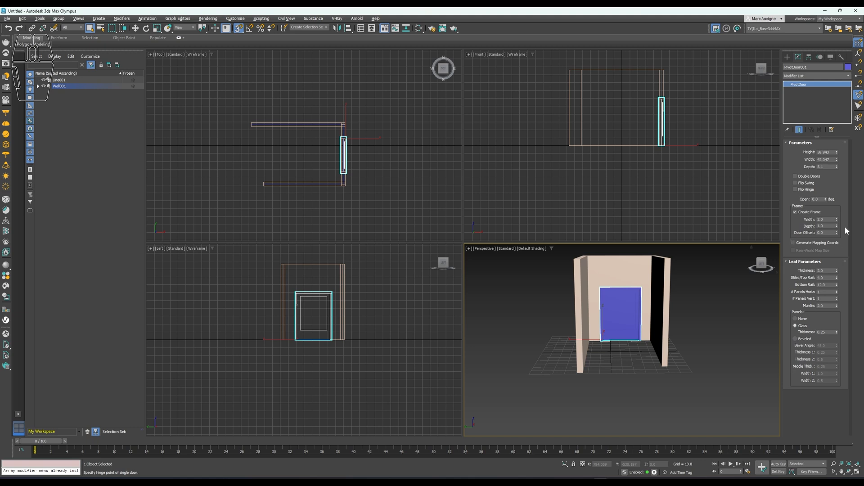
left_click_drag(825, 199, 809, 183)
right_click(809, 182)
key("alt")
middle_click_drag(691, 292, 760, 182, "alt")
Create a fixed window beside the walls with snapping off, about 58 wide, 14 deep and 129 high, and show its editable parameters
left_click(788, 58)
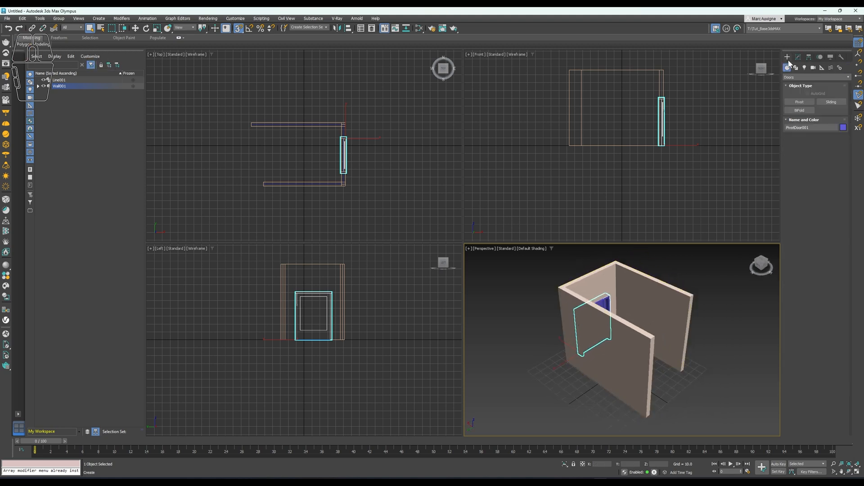
left_click(794, 77)
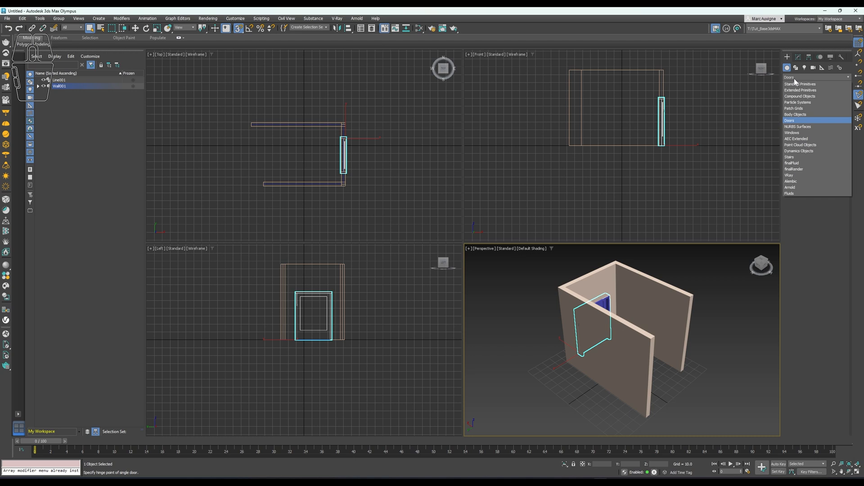
left_click(795, 133)
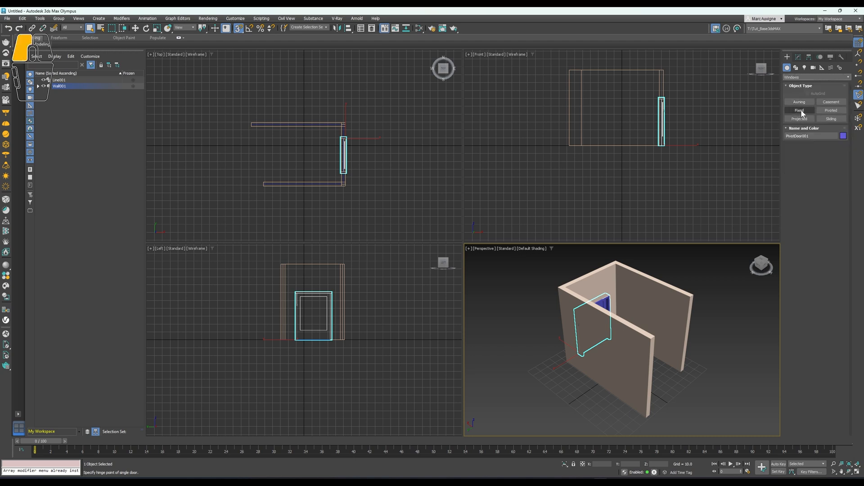
left_click(800, 110)
middle_click_drag(748, 311, 644, 327)
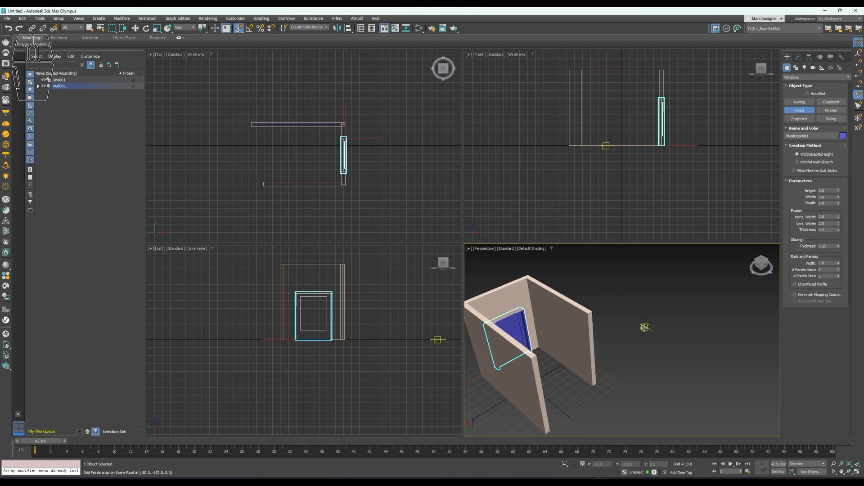
left_click_drag(645, 330, 693, 345)
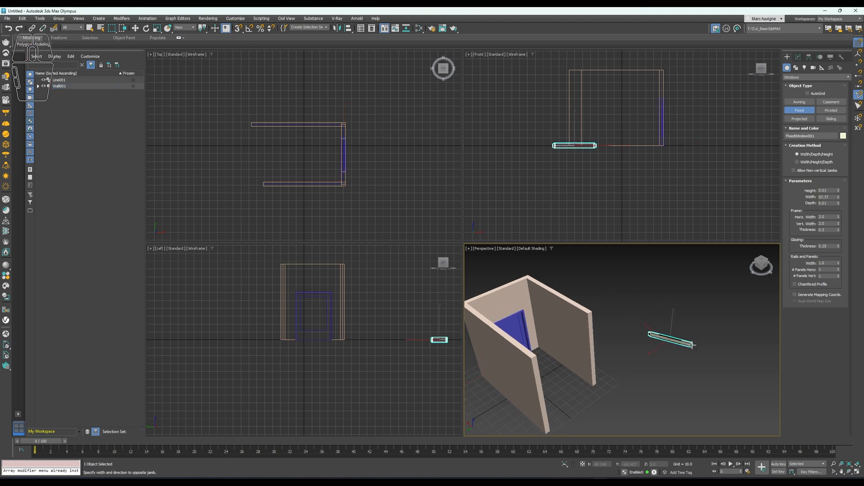
left_click(696, 336)
left_click(675, 237)
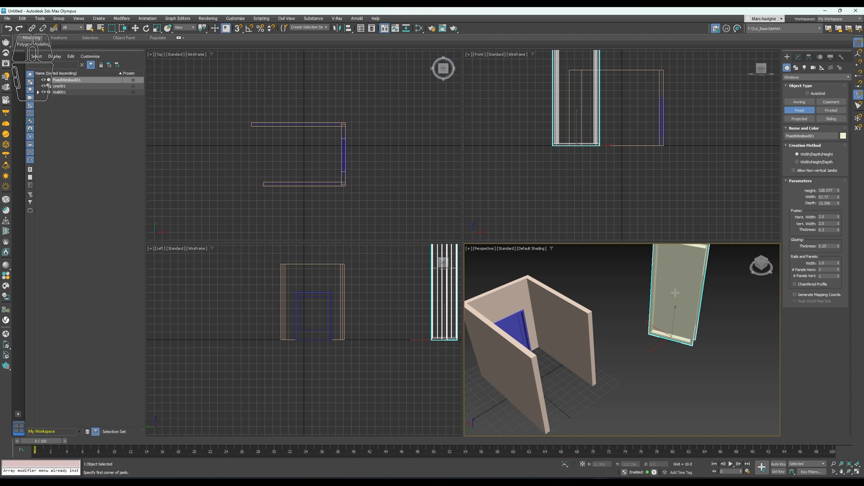
middle_click_drag(682, 302, 674, 330)
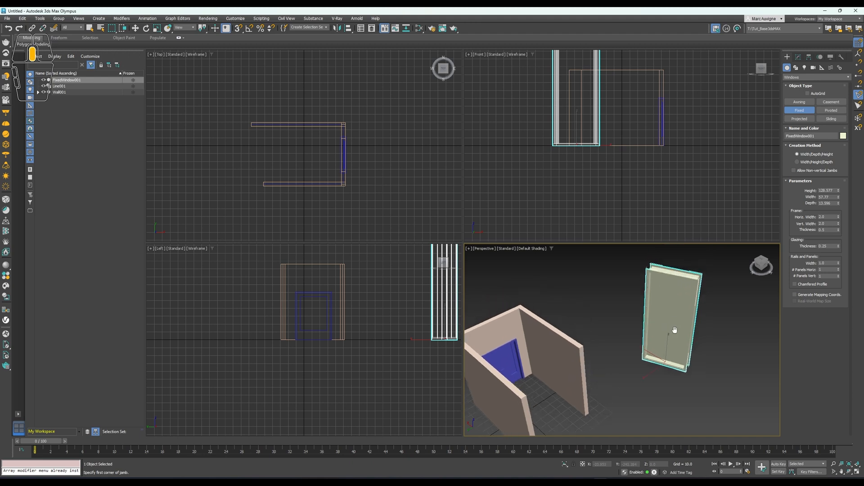
left_click(820, 285)
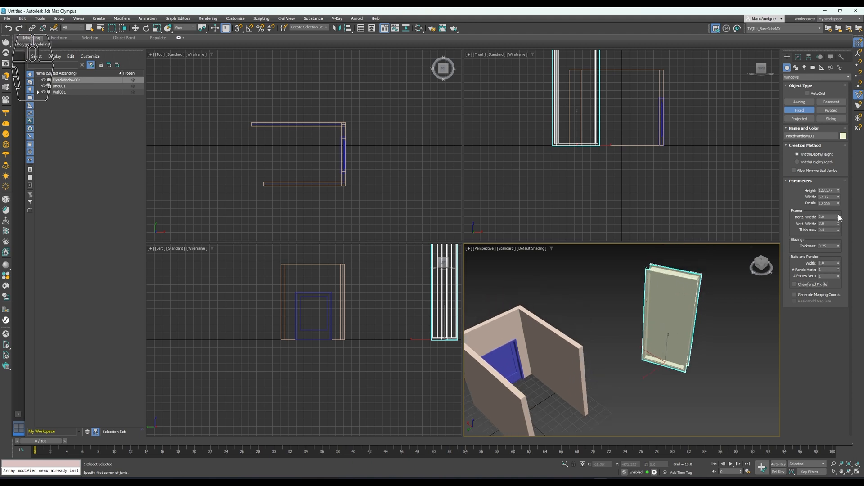
left_click(797, 58)
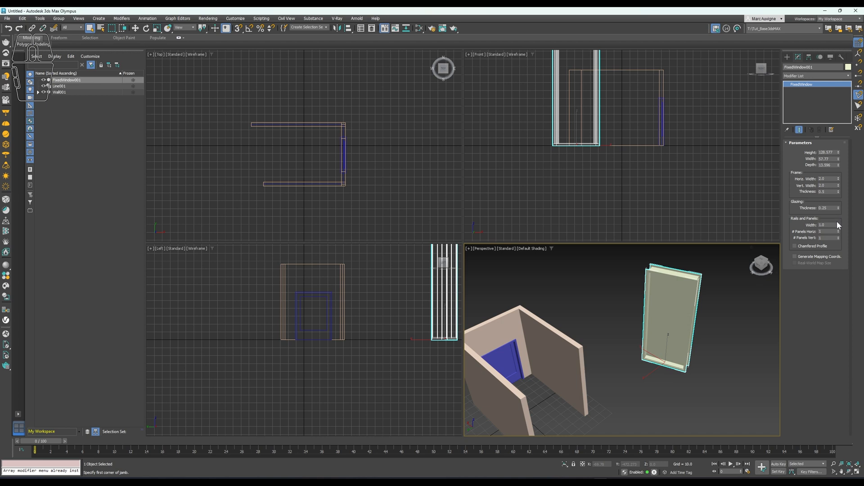
Create an awning window in front of the fixed window, about 76 wide and 124 high, and try its opening percentage
left_click(787, 57)
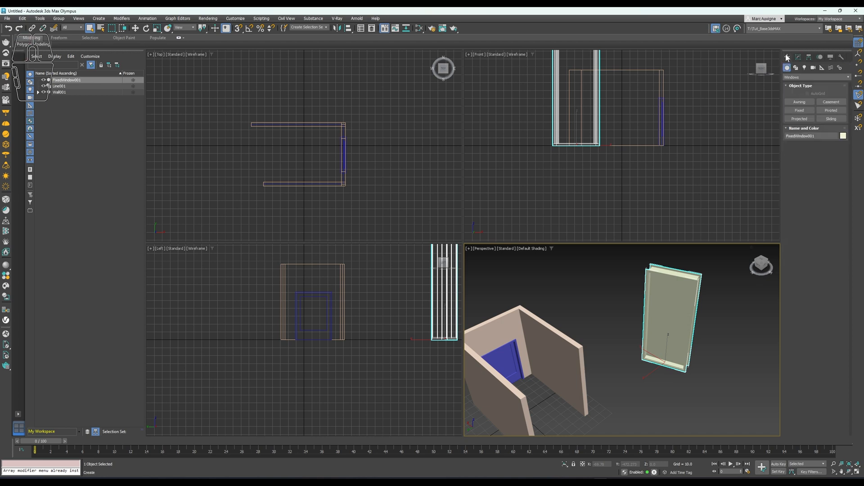
left_click(806, 102)
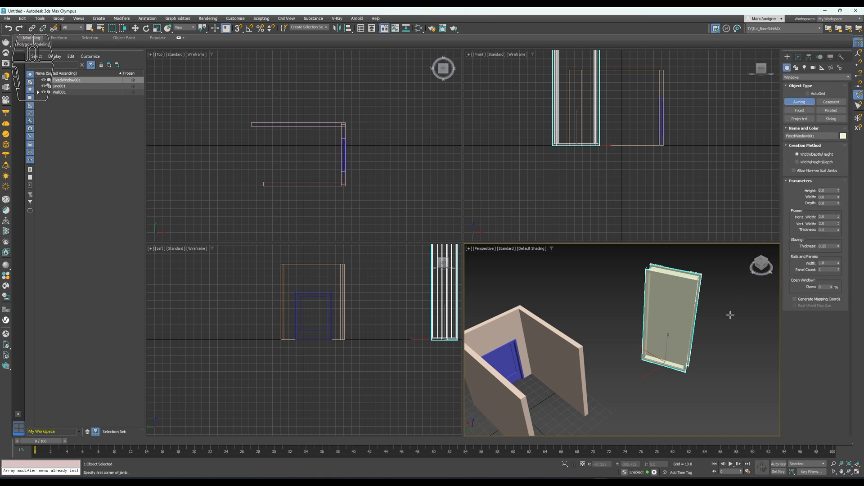
left_click_drag(657, 396, 724, 417)
left_click(721, 397)
left_click(702, 301)
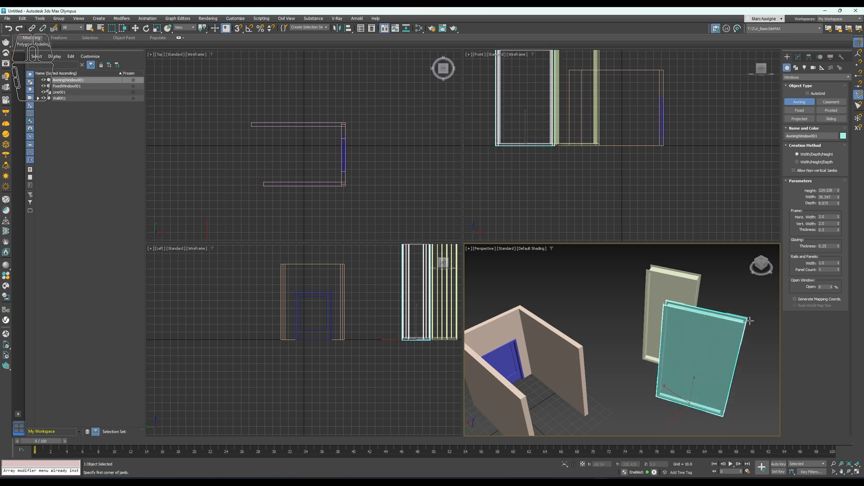
left_click_drag(831, 287, 820, 314)
Create an open-type straight stair beside the windows, about 172 long and 138 wide with an overall rise of about 128
left_click(802, 78)
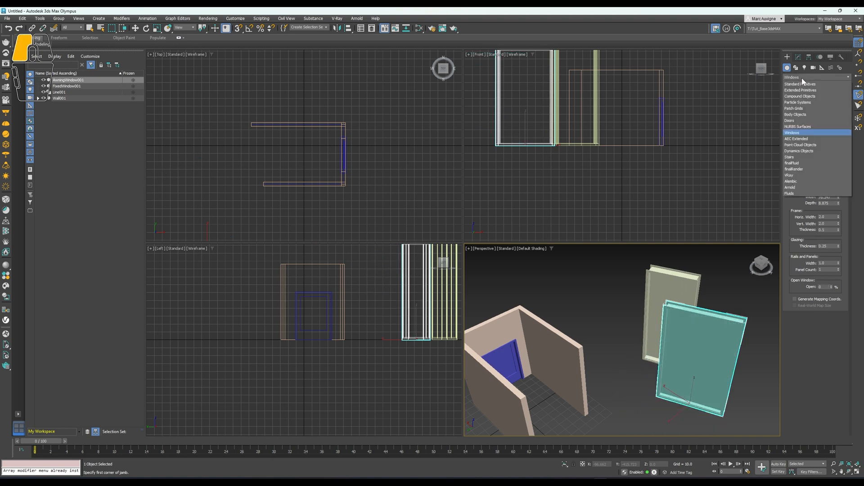
left_click(807, 157)
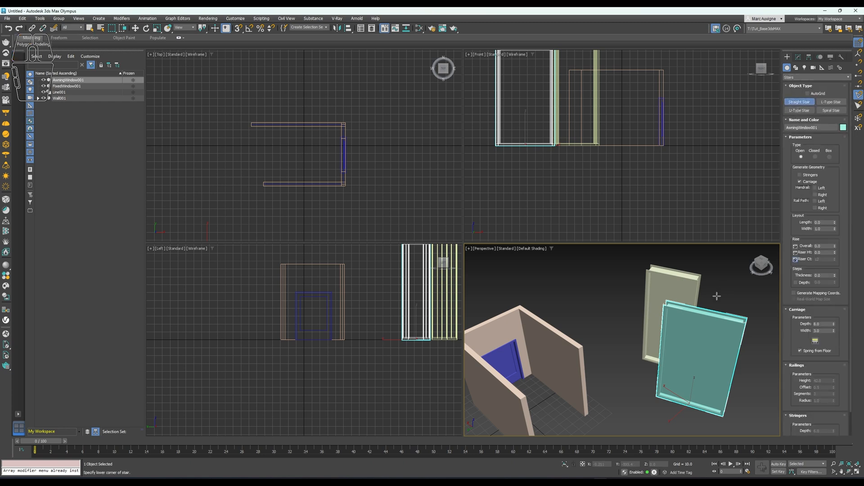
middle_click_drag(716, 332, 585, 337)
scroll(586, 336, "down", 3)
left_click_drag(668, 338, 685, 296)
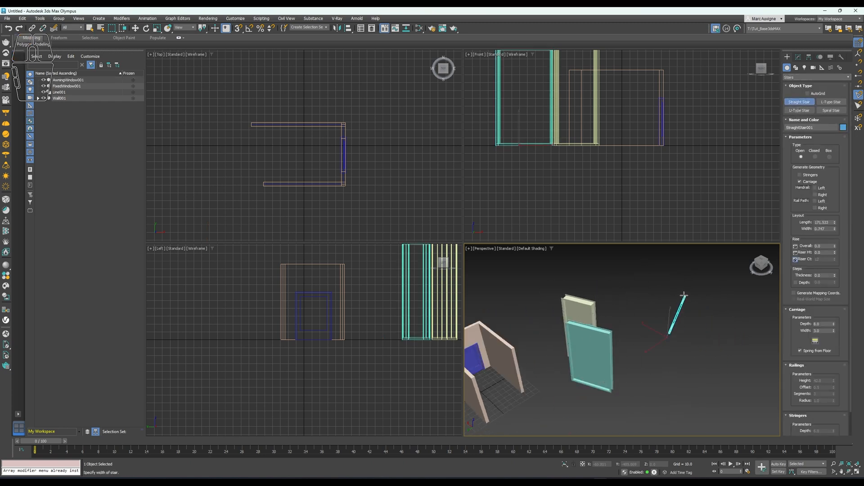
left_click(631, 282)
left_click(617, 228)
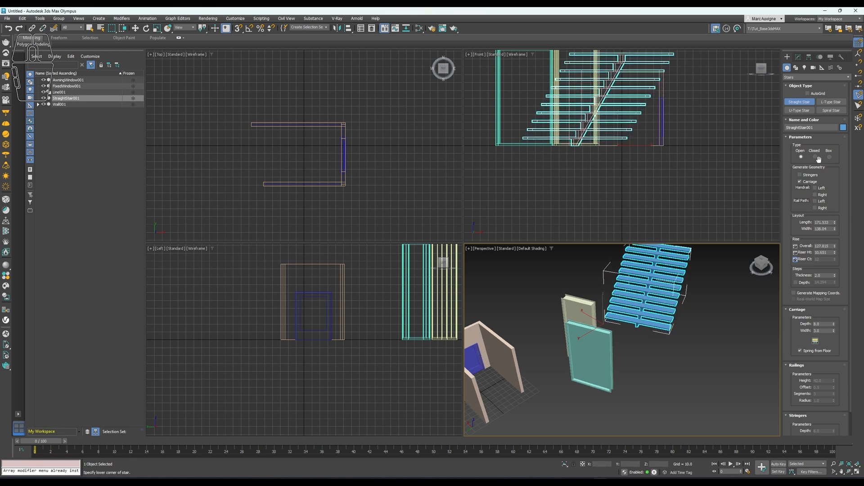
Create an open L-type stair beside the straight stair, with flights about 230 and 86 long and an overall rise of about 106
left_click(831, 102)
left_click_drag(691, 378, 718, 301)
left_click(669, 295)
left_click(670, 248)
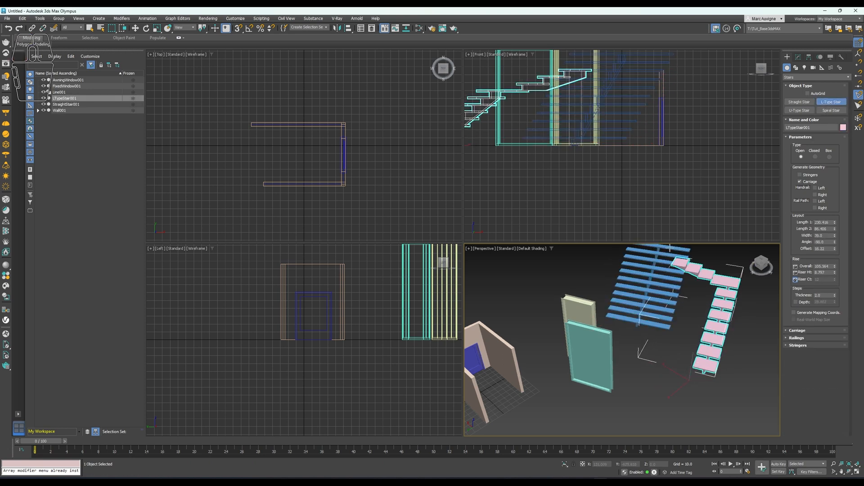
Create an open U-type stair beside the L-type stair, with both flights about 229 long, an offset of about 77 and a rise of about 120
left_click(804, 111)
middle_click_drag(679, 382, 559, 394)
left_click_drag(588, 393, 633, 323)
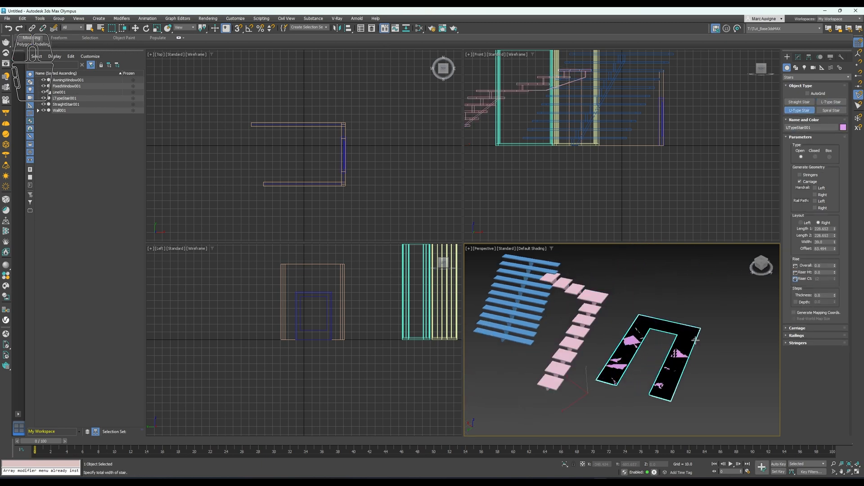
left_click(700, 346)
left_click(694, 289)
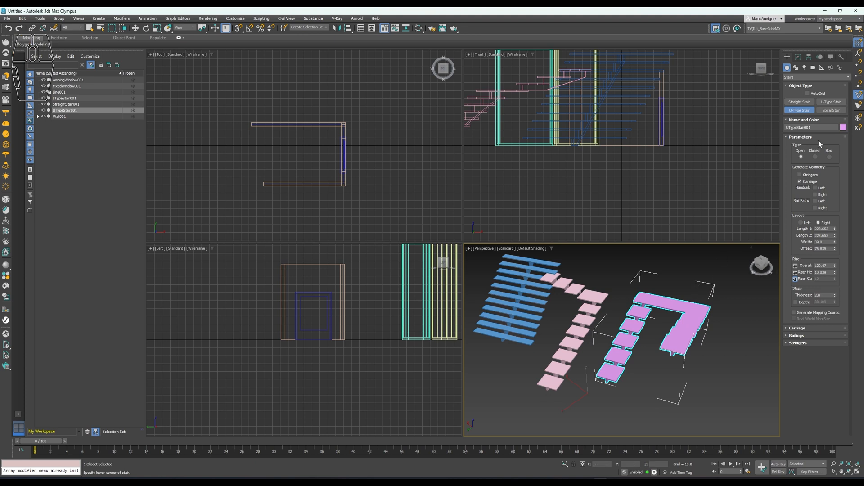
Create an open spiral stair beside the U-type stair, with a radius of about 104 and an overall rise of about 130
left_click(831, 111)
middle_click_drag(718, 381, 649, 384)
left_click_drag(684, 374, 679, 342)
left_click(677, 281)
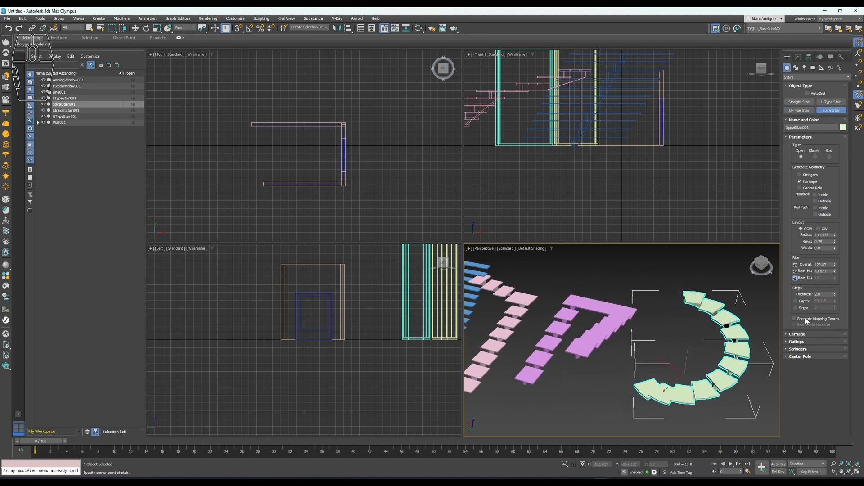
Try the Closed and Box types on the spiral stair and return it to Open
left_click(812, 175)
left_click(812, 175)
left_click(815, 157)
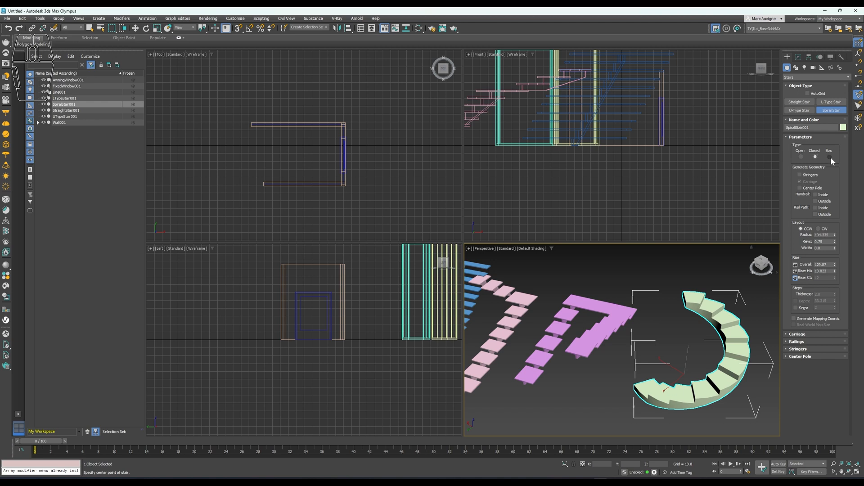
left_click(829, 157)
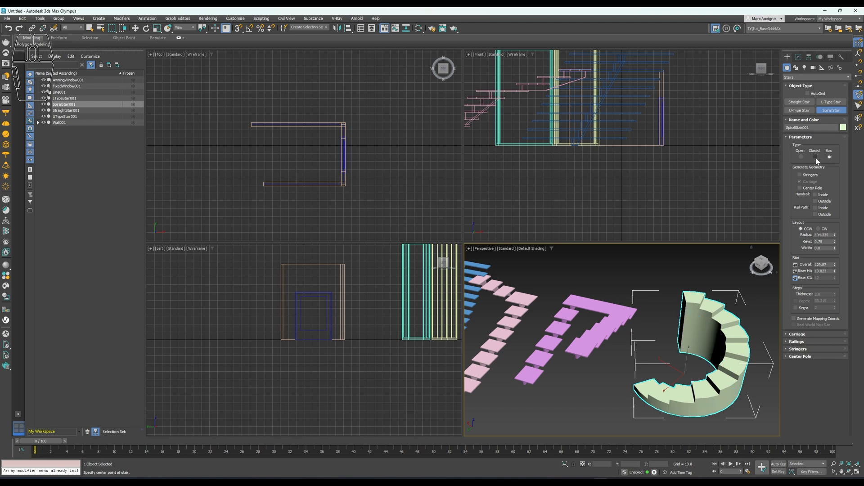
left_click(803, 156)
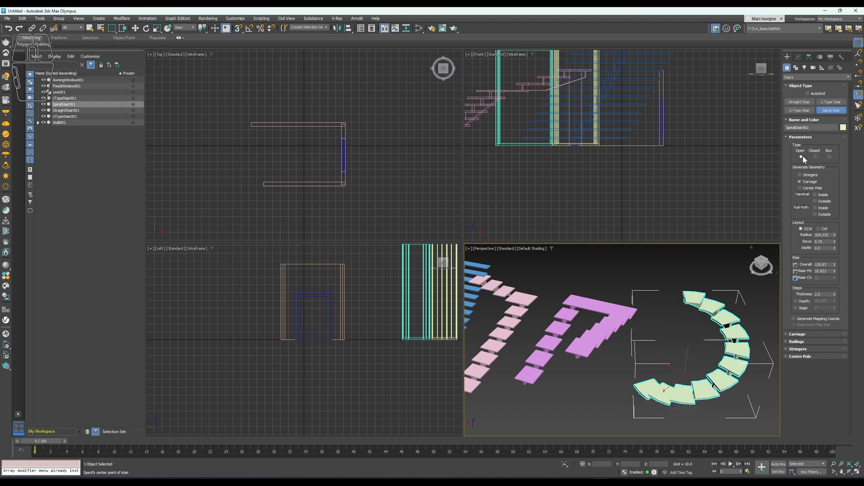
Add stringers, a center pole, and inside and outside handrails and rail paths to the spiral stair, and show its carriage settings
left_click(803, 175)
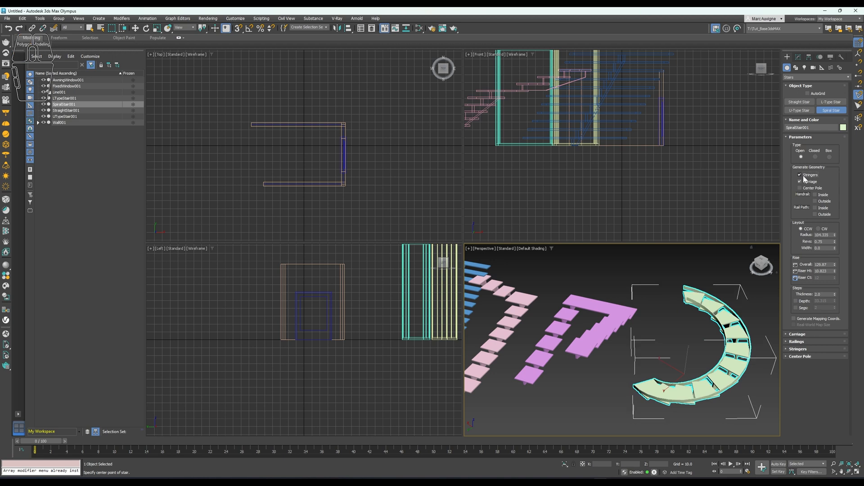
left_click(813, 189)
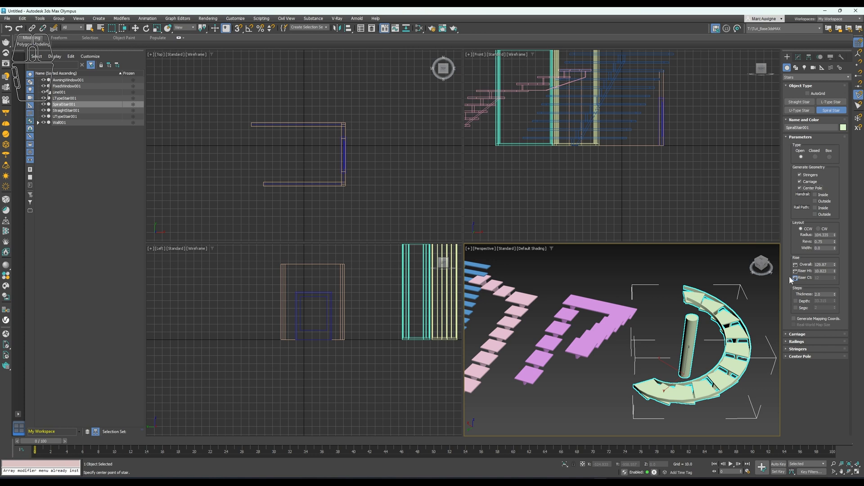
left_click(821, 195)
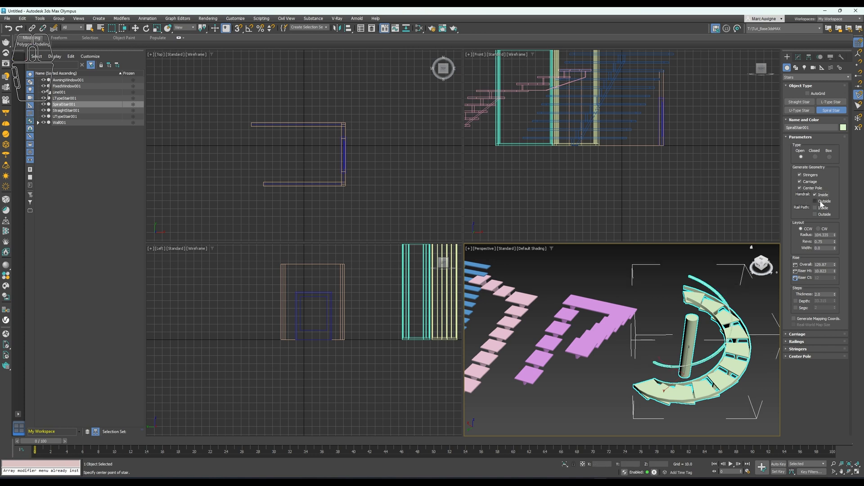
left_click(821, 201)
left_click(819, 208)
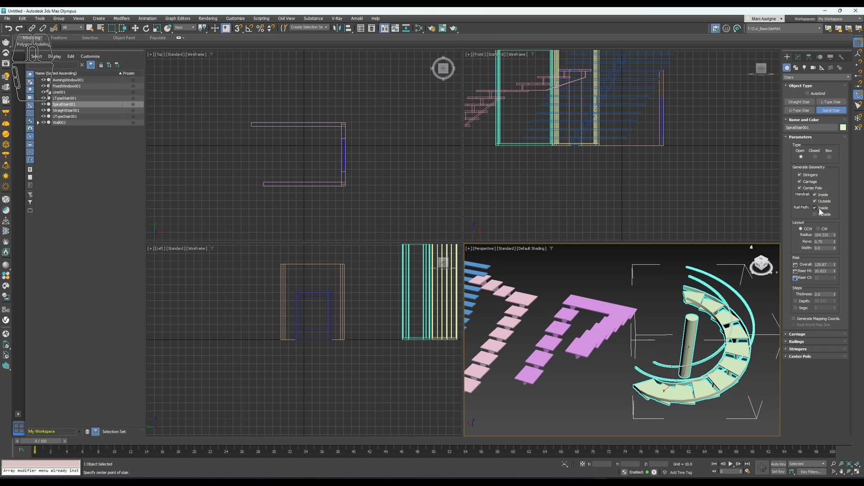
left_click(817, 214)
left_click(812, 334)
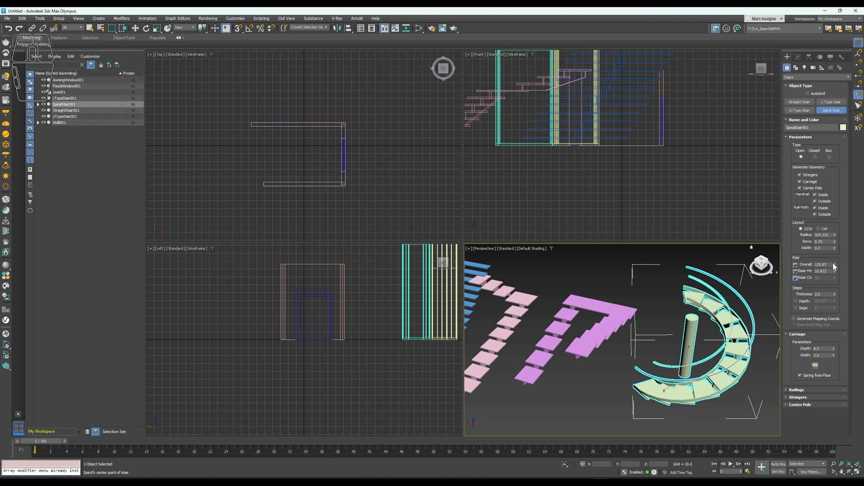
Raise the spiral stair's overall rise to about 190, then lock the riser height and extend the stair to 16 risers, about 253 high
mouse_move(834, 264)
left_mouse_down()
mouse_move(834, 249)
mouse_move(834, 270)
left_mouse_up()
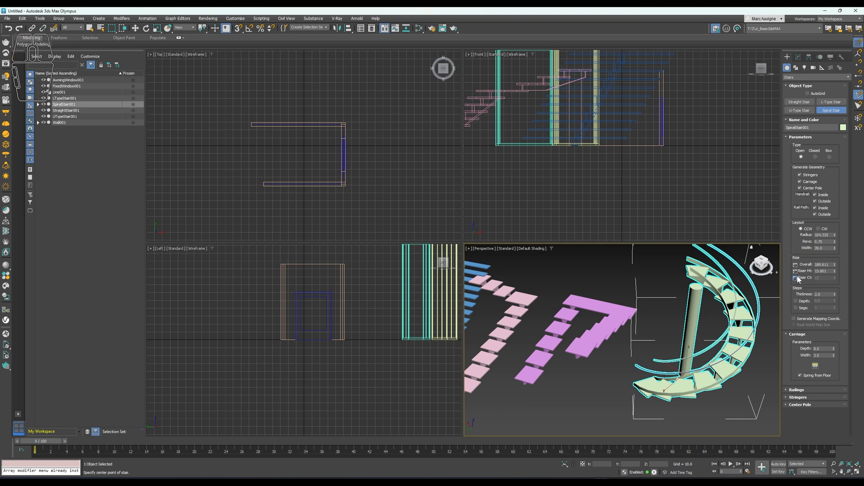
left_click(797, 272)
left_click_drag(833, 279, 830, 275)
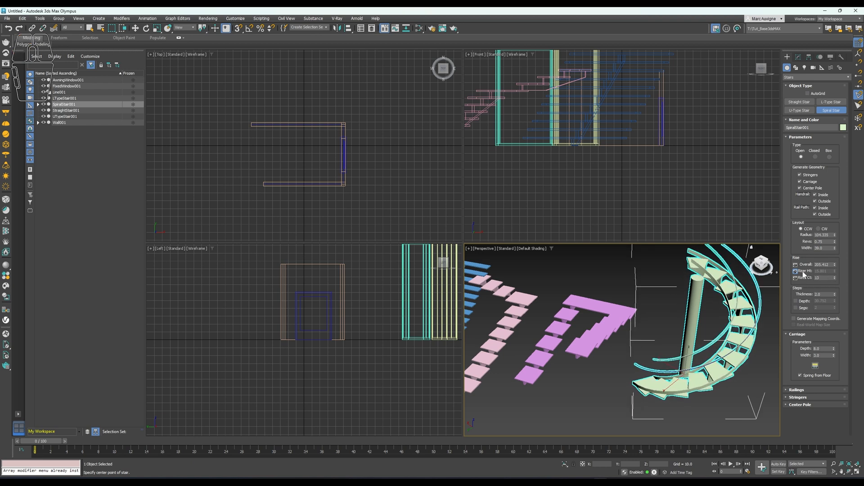
mouse_move(834, 266)
left_mouse_down()
mouse_move(836, 252)
mouse_move(833, 280)
left_mouse_up()
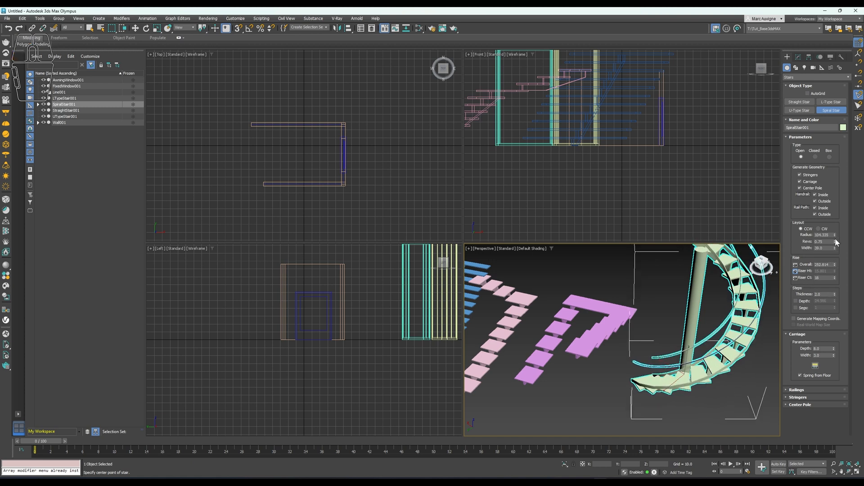
Set the spiral stair to 2.41 revolutions and increase its riser count to 21
left_click_drag(835, 242, 825, 186)
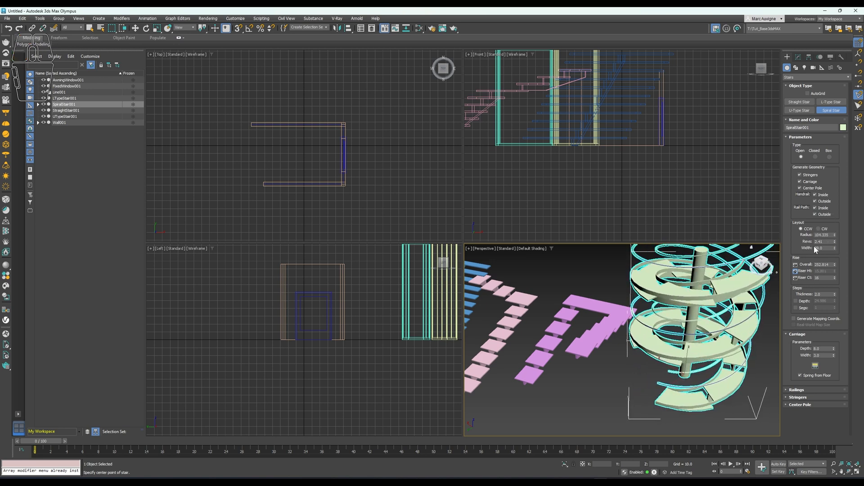
left_click(834, 277)
left_click(835, 277)
left_click(834, 277)
left_click(835, 277)
left_click(834, 277)
Lock the spiral stair's overall rise and reduce the riser height to about 2.8, producing 117 risers
left_click(796, 264)
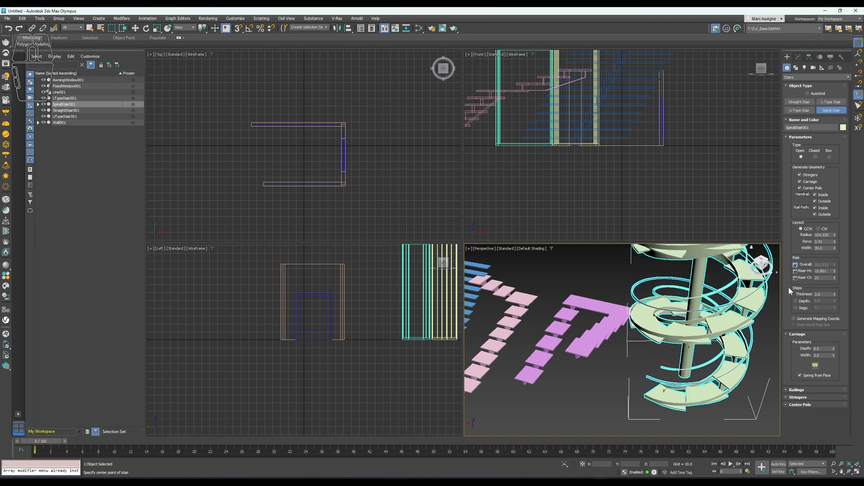
middle_click_drag(651, 333, 649, 348)
scroll(650, 342, "down", 3)
left_click_drag(835, 271, 818, 303)
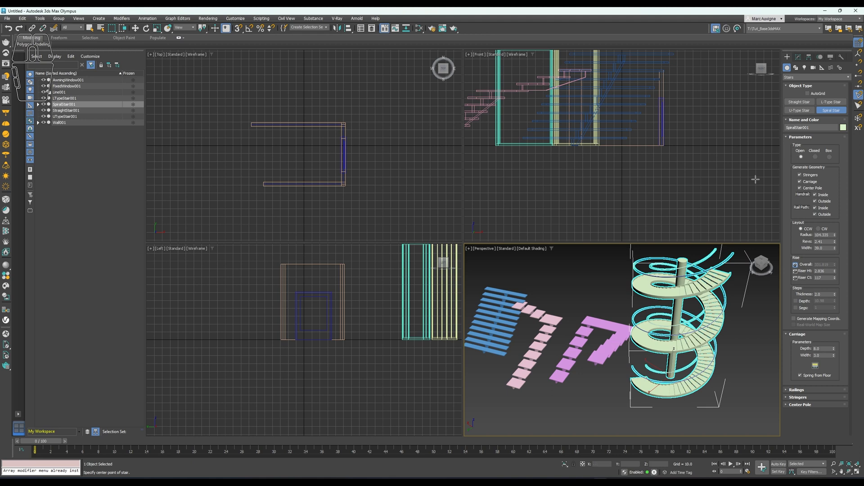
Create a NURBS point surface on the grid of the empty scene, about 90 wide and 28 long
left_click(808, 79)
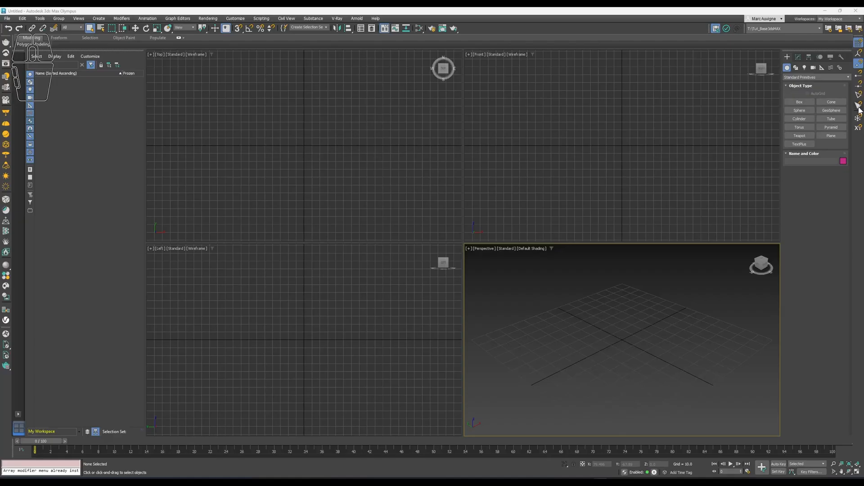
left_click(812, 77)
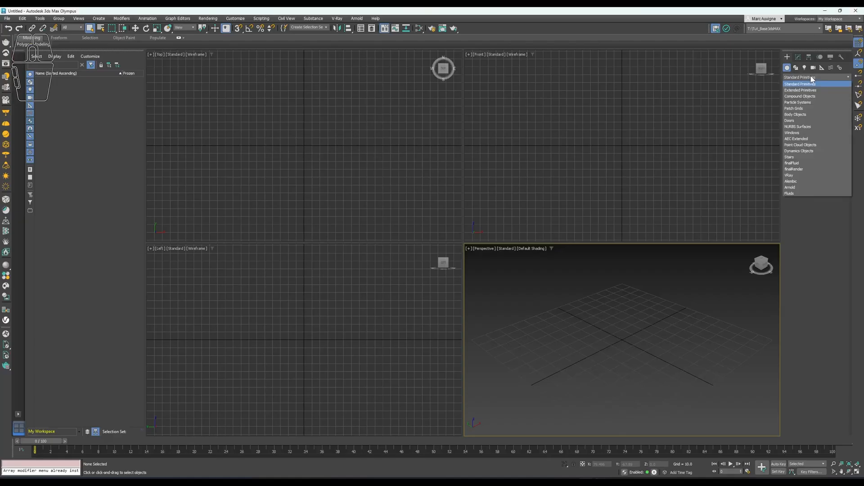
left_click(804, 127)
left_click(799, 102)
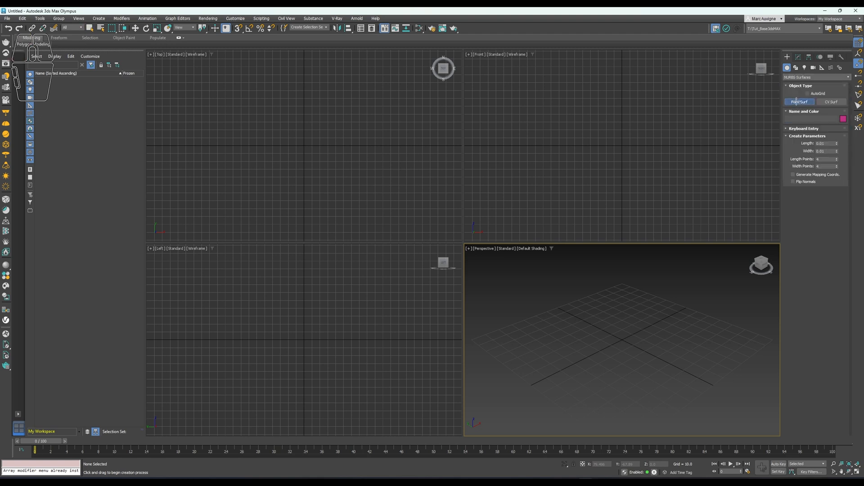
left_click(528, 363)
left_click_drag(528, 364, 638, 313)
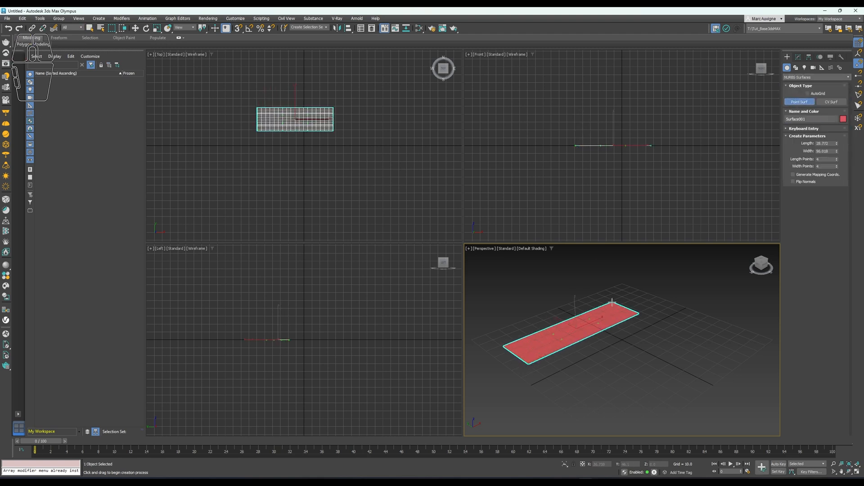
right_click(590, 289)
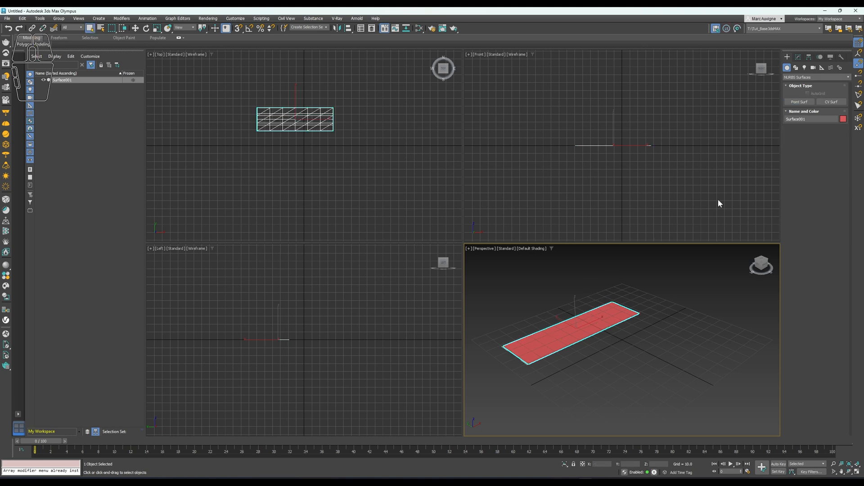
Create a Dynamics Objects spring beside the NURBS surface, about 18 in diameter and 41 high
left_click(804, 78)
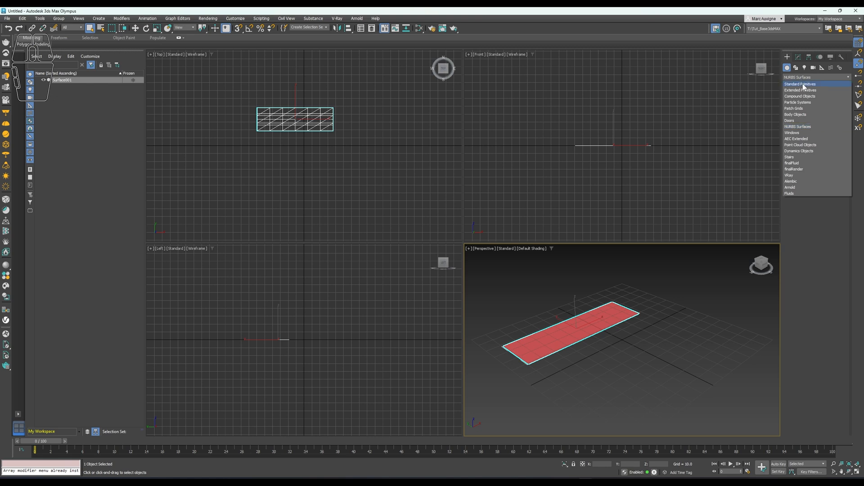
left_click(804, 151)
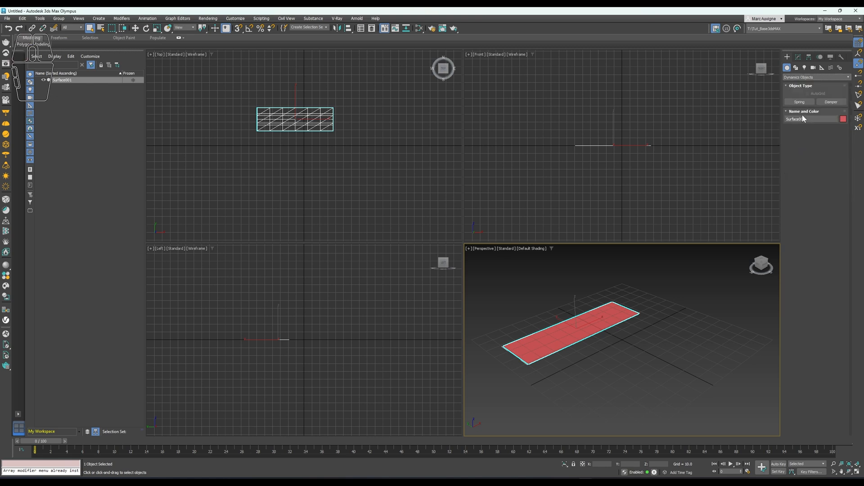
left_click(800, 101)
left_click(656, 344)
left_click_drag(656, 344, 646, 338)
left_click(650, 276)
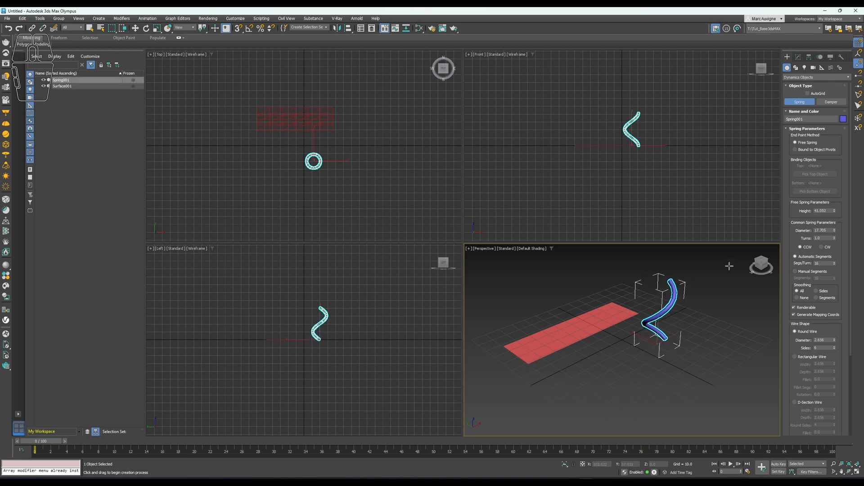
Try the spring's clockwise direction, return it to counterclockwise, and increase its turns to about 7
left_click(822, 247)
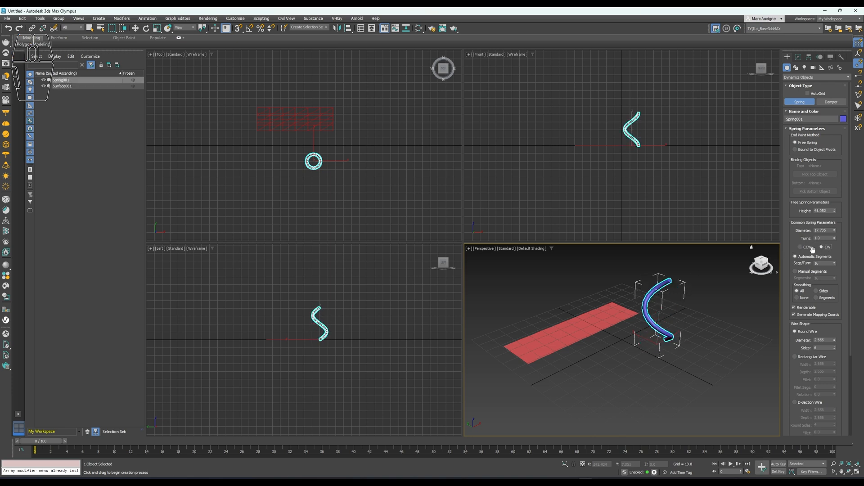
left_click(810, 248)
left_click(834, 236)
left_click_drag(834, 235, 824, 203)
Create a free damper beside the spring, about 66 high with a main cylinder diameter of about 18
left_click(831, 102)
mouse_move(713, 343)
left_mouse_down()
mouse_move(730, 344)
mouse_move(715, 336)
left_mouse_up()
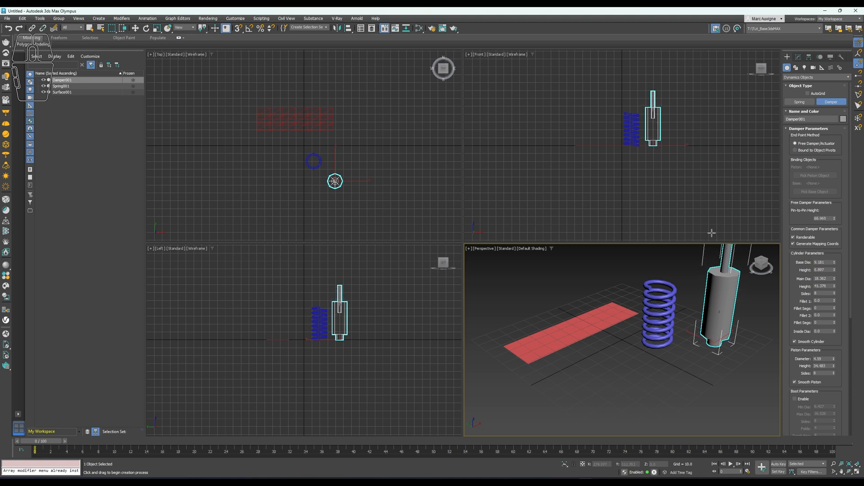
middle_click_drag(691, 278, 651, 312)
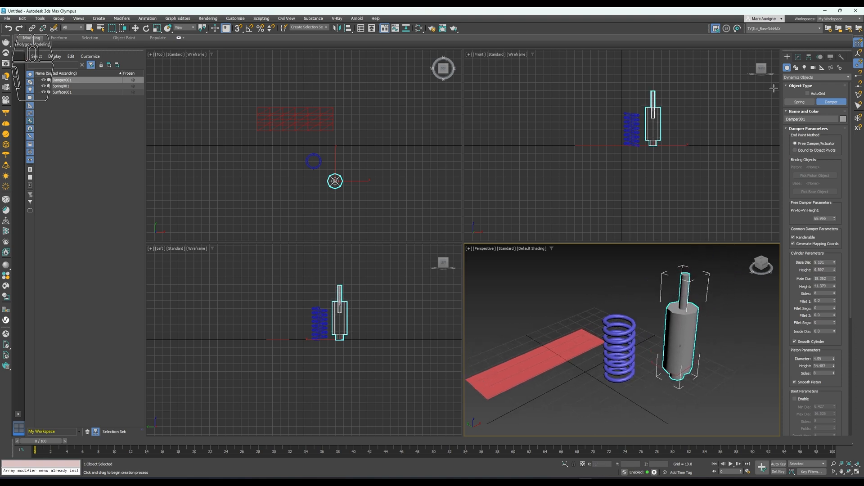
Place two point helpers in the Front view, one above the spring and one at its base
left_click(821, 68)
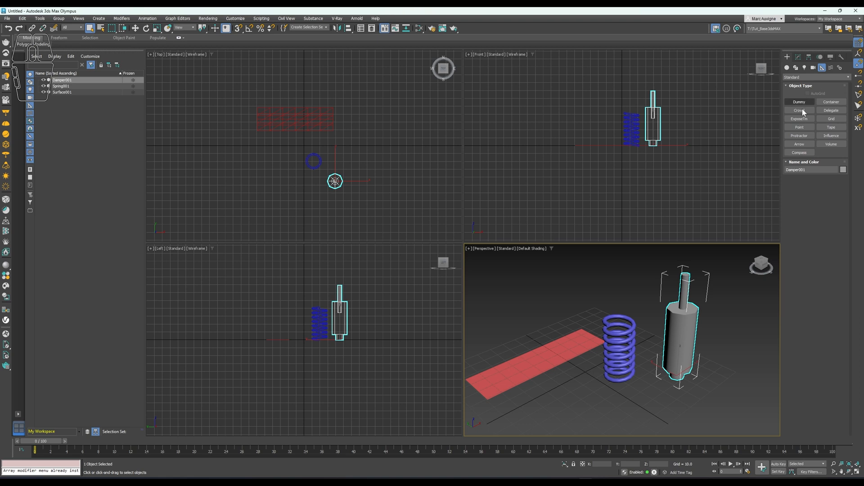
left_click(796, 127)
left_click(629, 87)
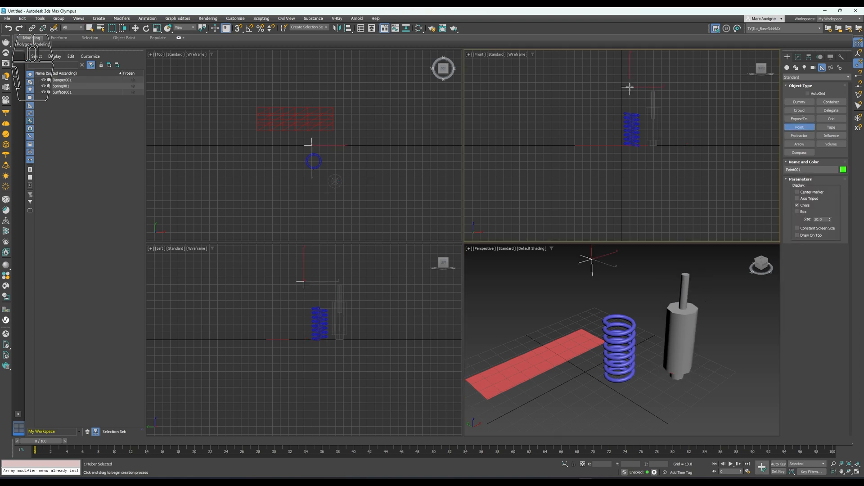
left_click(631, 147)
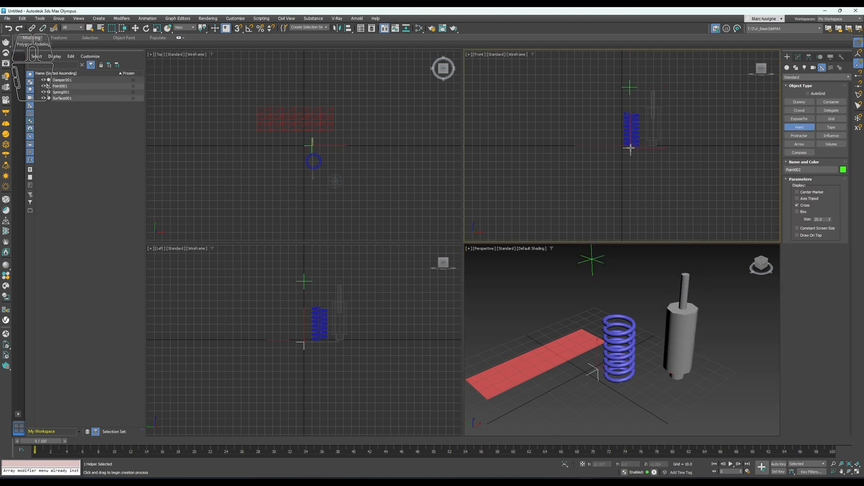
right_click(730, 138)
Bind the spring's top to the upper point helper and its bottom to the base helper, and shift the upper helper to lean the spring
left_click(625, 338)
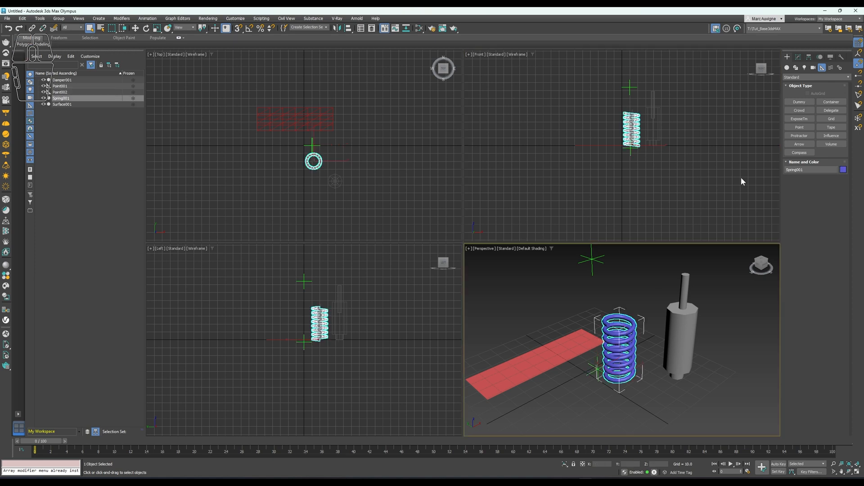
left_click(798, 59)
left_click(795, 163)
left_click(815, 188)
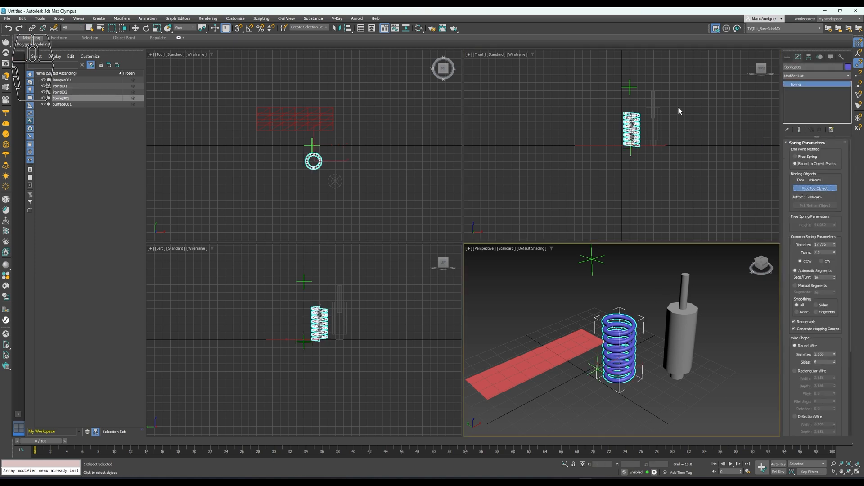
left_click(629, 86)
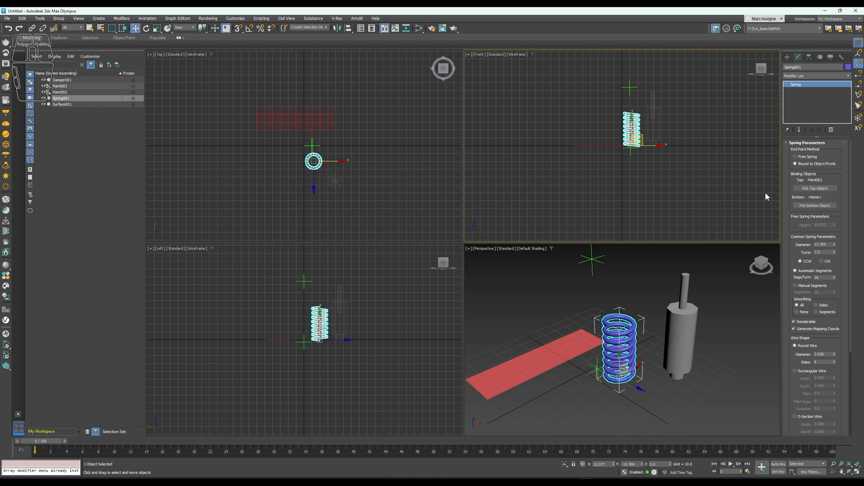
left_click(802, 205)
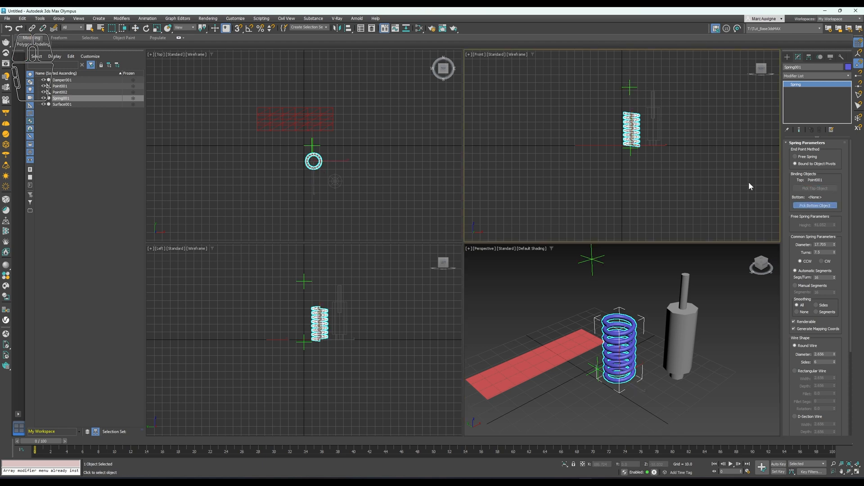
left_click(631, 153)
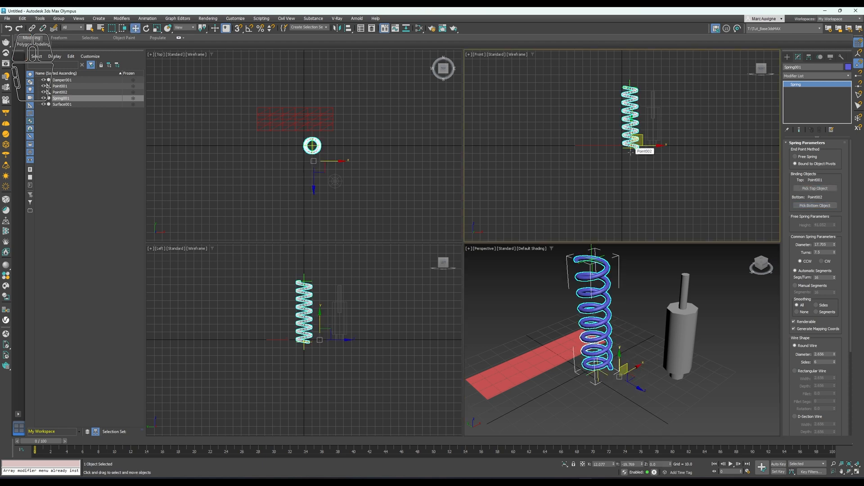
left_click(631, 82)
mouse_move(644, 80)
left_mouse_down()
mouse_move(607, 120)
mouse_move(641, 92)
mouse_move(643, 127)
mouse_move(623, 84)
mouse_move(633, 107)
mouse_move(629, 79)
left_mouse_up()
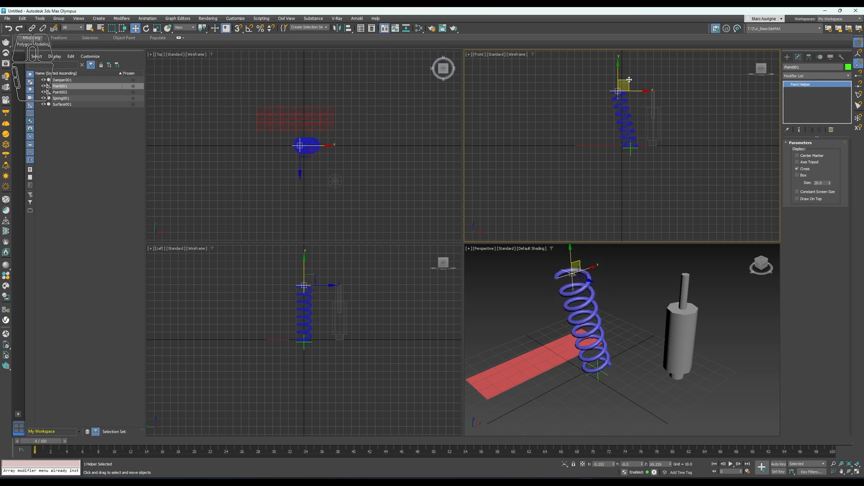
Delete the spring, leaving the damper and the two point helpers in the scene
left_click(687, 294)
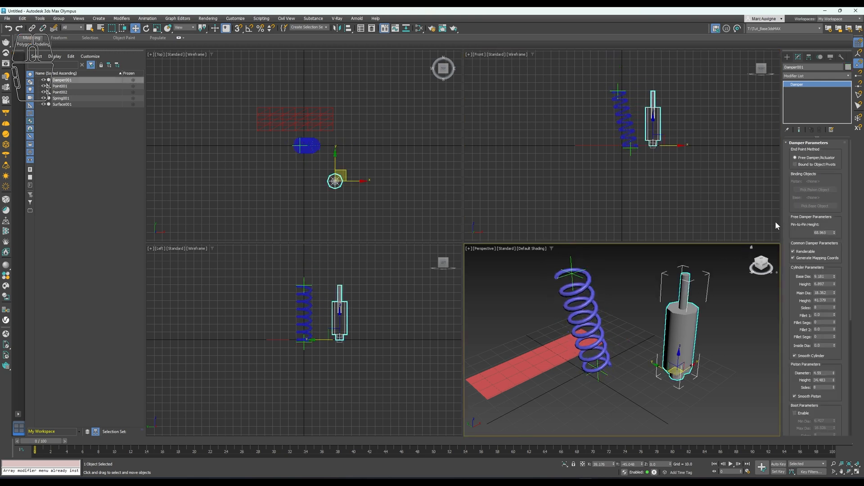
left_click(603, 308)
right_click(594, 312)
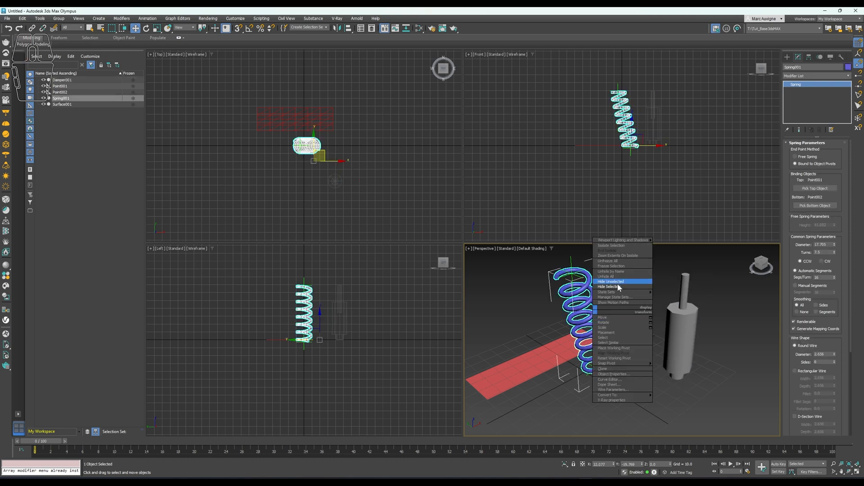
left_click(670, 300)
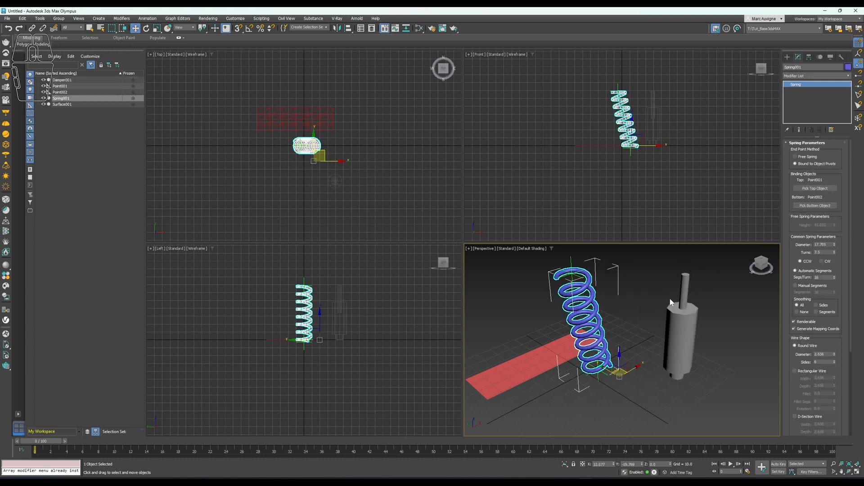
key("Delete")
Bind the damper's piston to the upper point helper and its base to the lower one, and move the upper helper to tilt the damper further
left_click(692, 306)
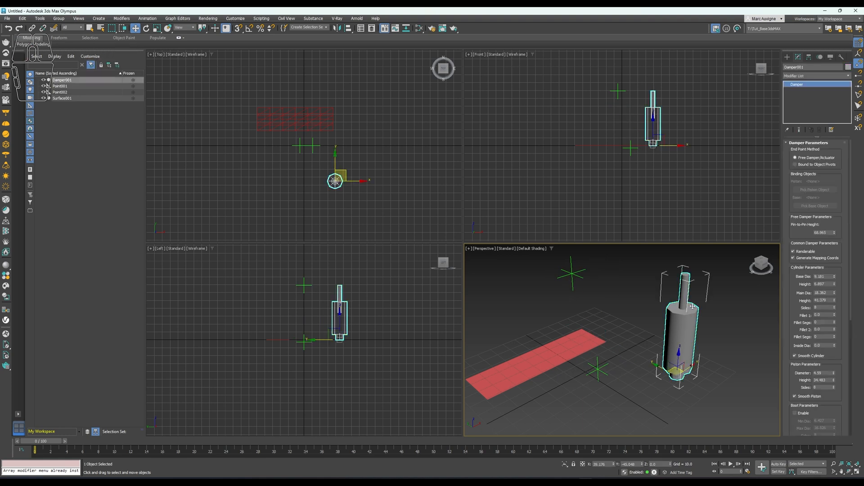
left_click(796, 165)
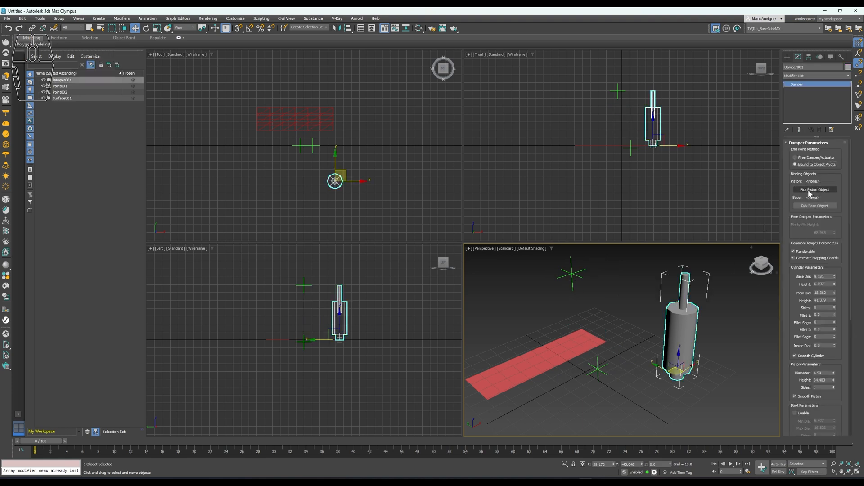
left_click(809, 191)
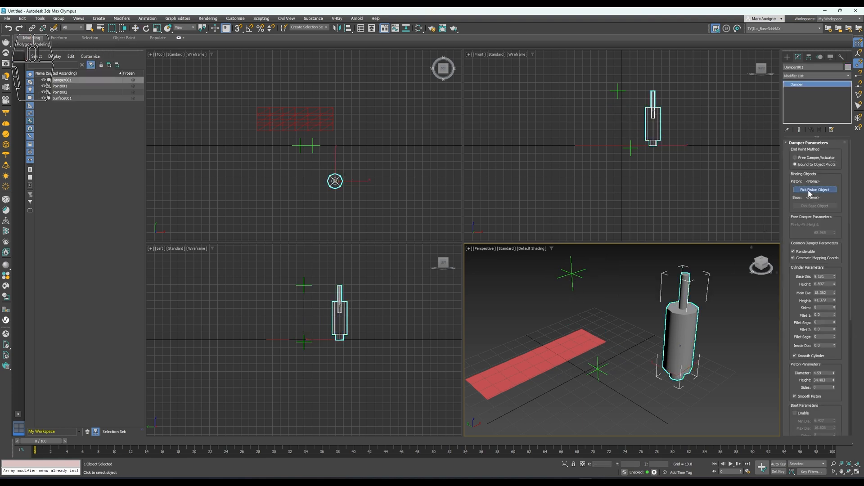
left_click(573, 273)
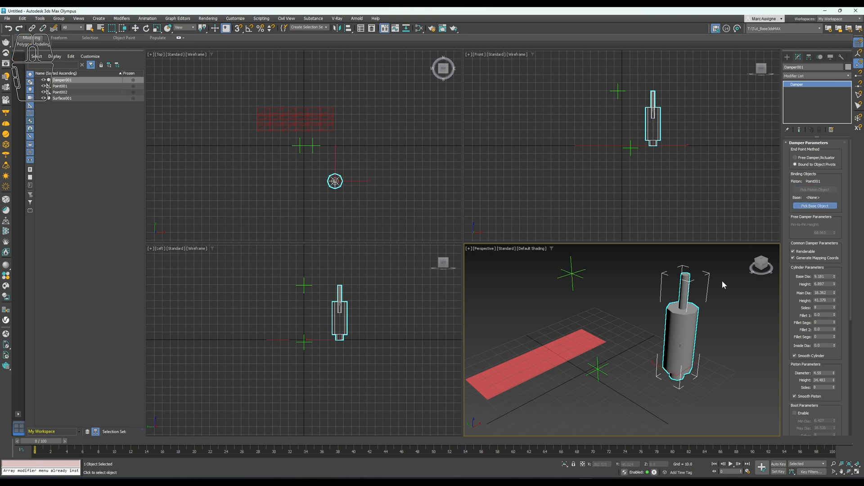
left_click(604, 369)
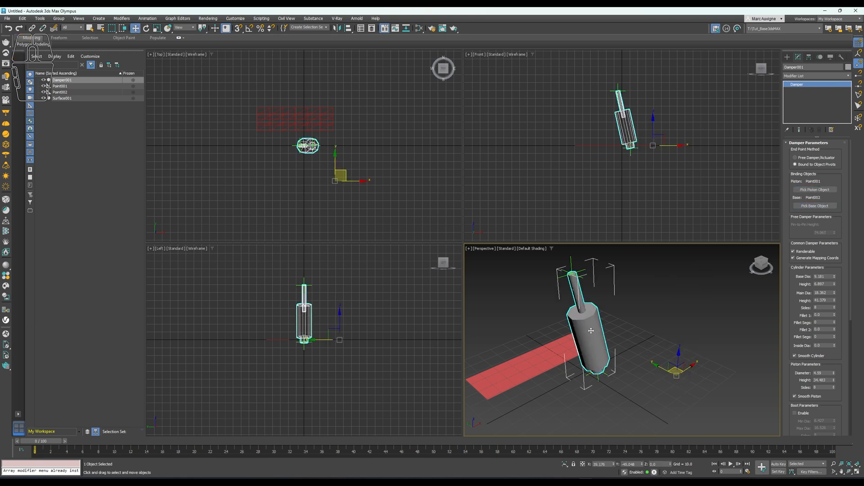
left_click_drag(582, 270, 564, 283)
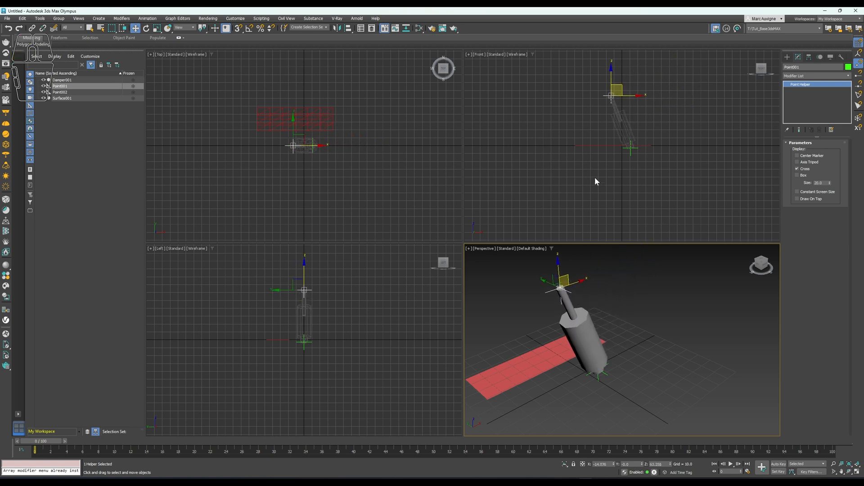
Create a Fluids Liquid object beside the damper in the Perspective view, with an icon size of about 36
left_click(785, 58)
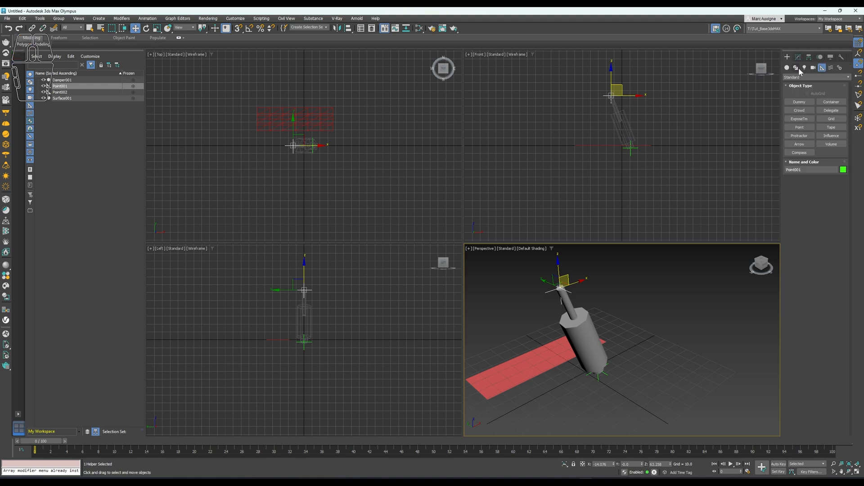
left_click(786, 68)
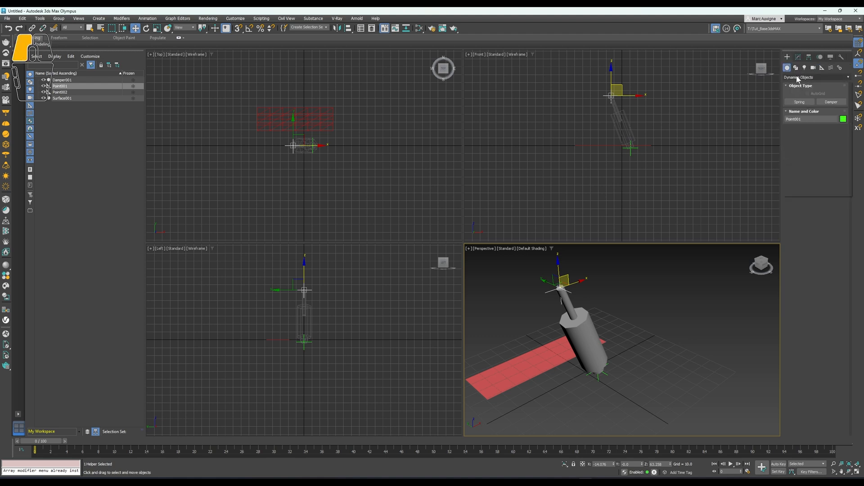
left_click(797, 76)
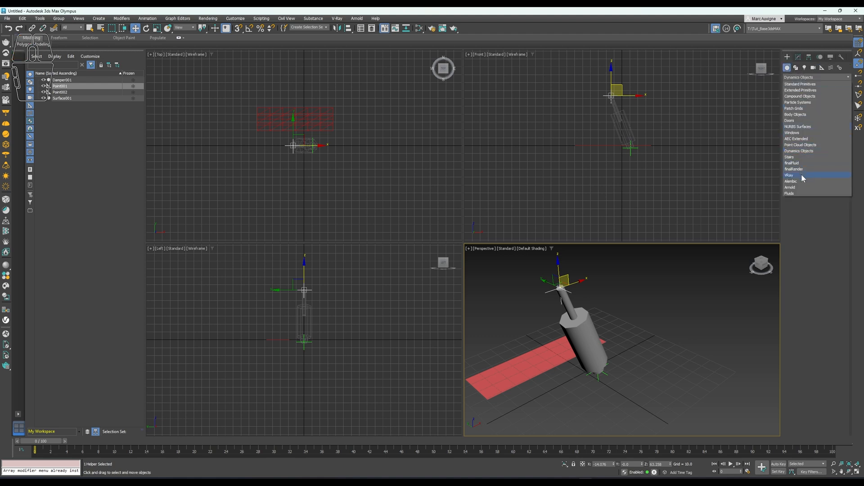
left_click(800, 193)
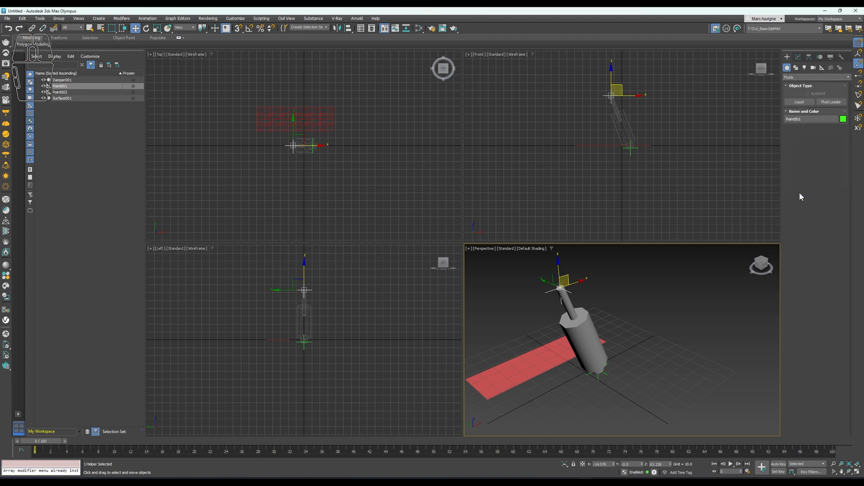
left_click(799, 102)
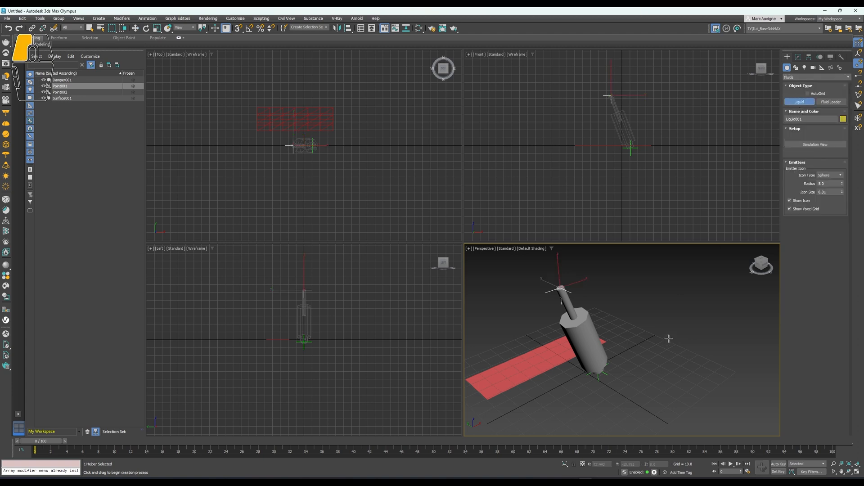
left_click_drag(668, 339, 658, 359)
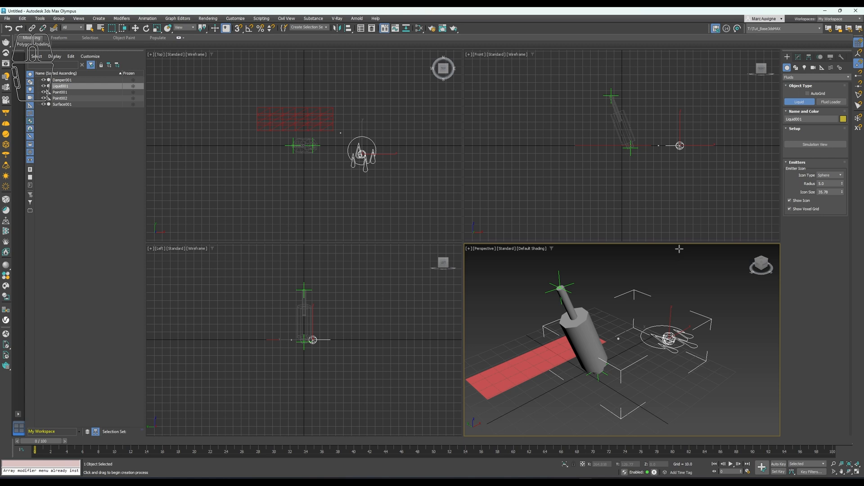